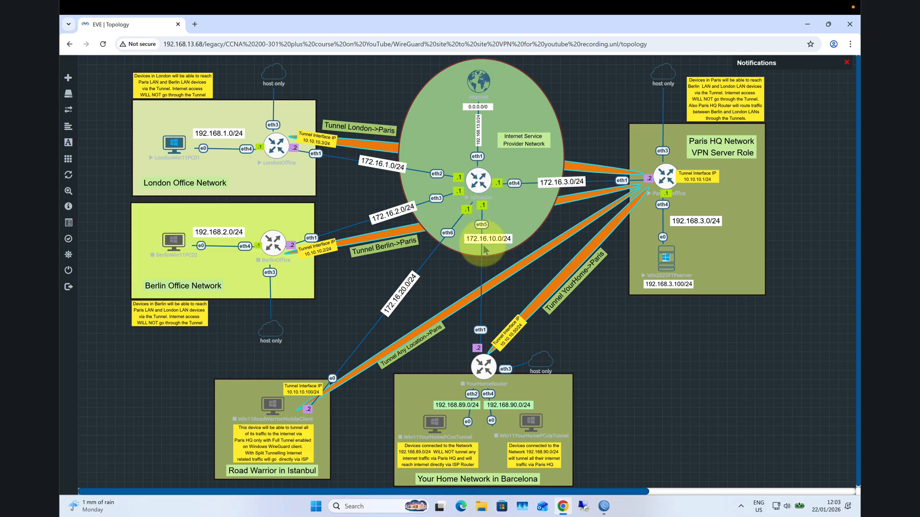
- Switch to WinBox and connect to RoMON through the ISP Router 1 neighbor at 192.168.13.52
left_click(605, 508)
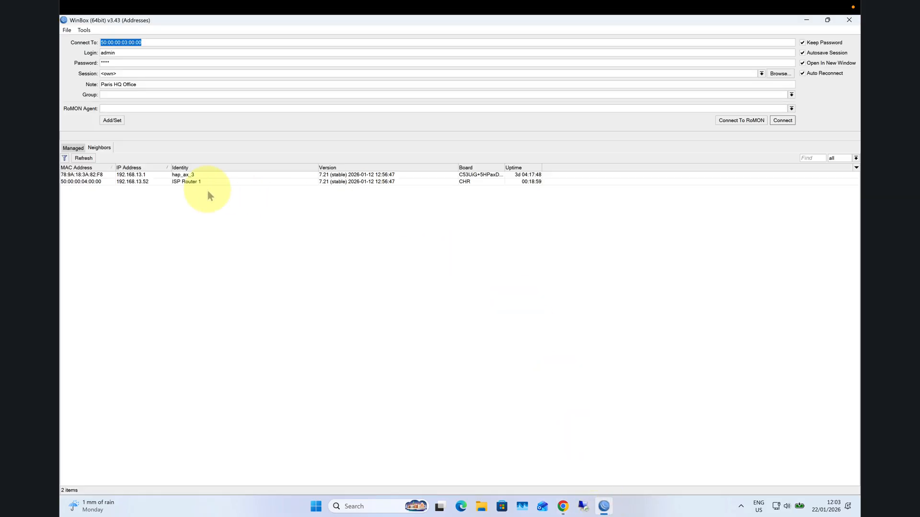
left_click(133, 183)
left_click(135, 185)
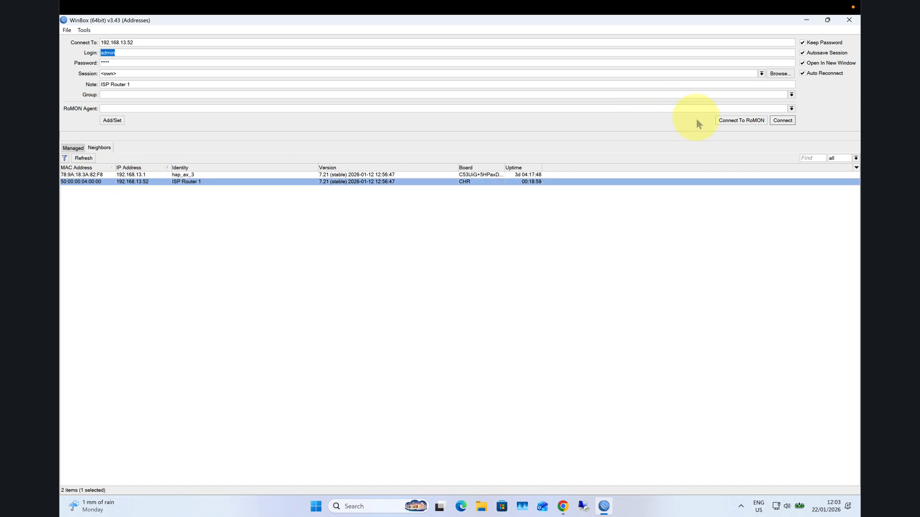
left_click(728, 120)
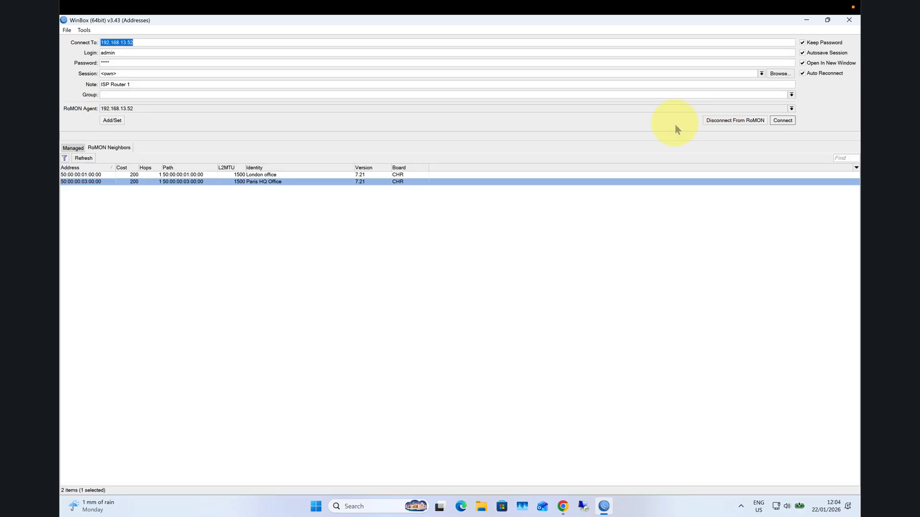
- Connect to the London office router from the RoMON neighbors
left_click(257, 175)
left_click(259, 183)
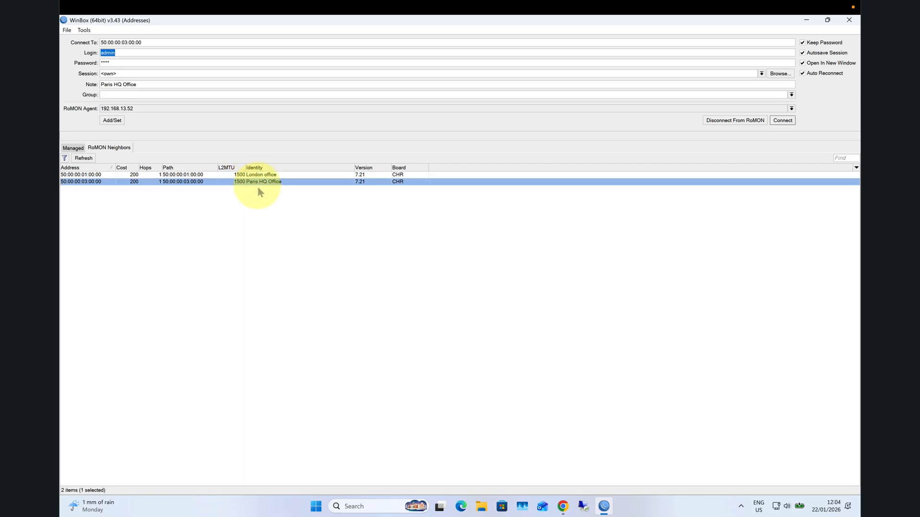
left_click(260, 176)
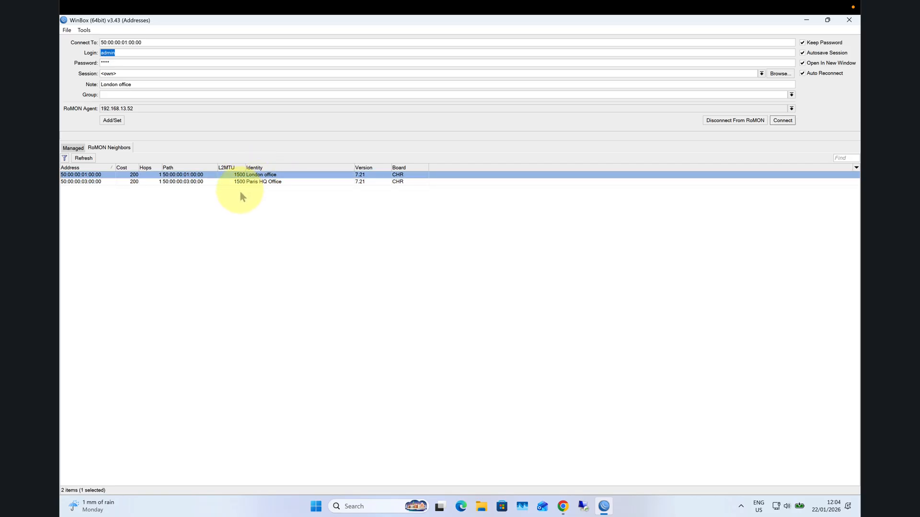
left_click(781, 121)
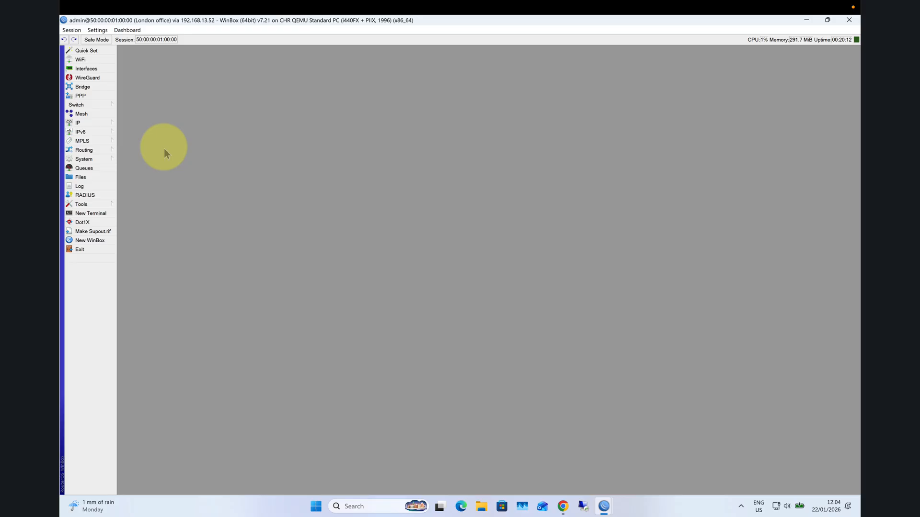
- Check the EVE topology in the browser, and back in the London office WinBox session inspect the RoMON settings and ports
left_click(563, 506)
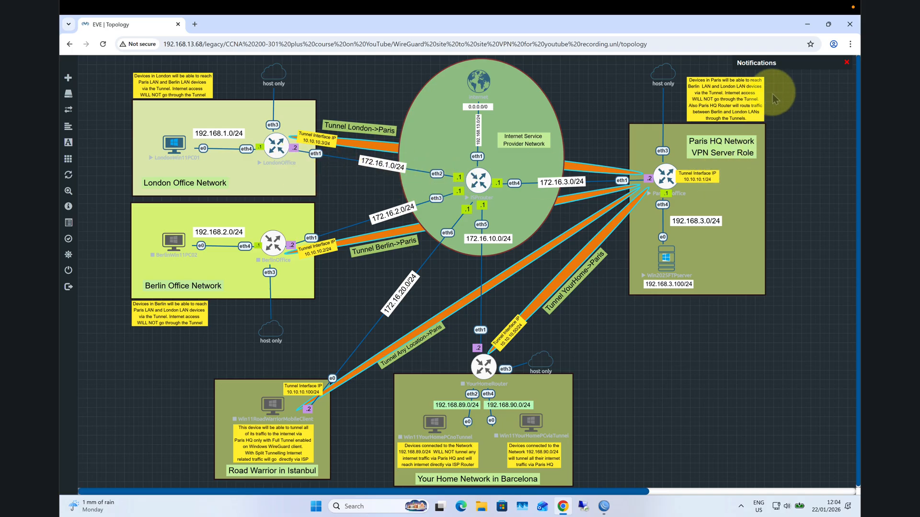
left_click(801, 25)
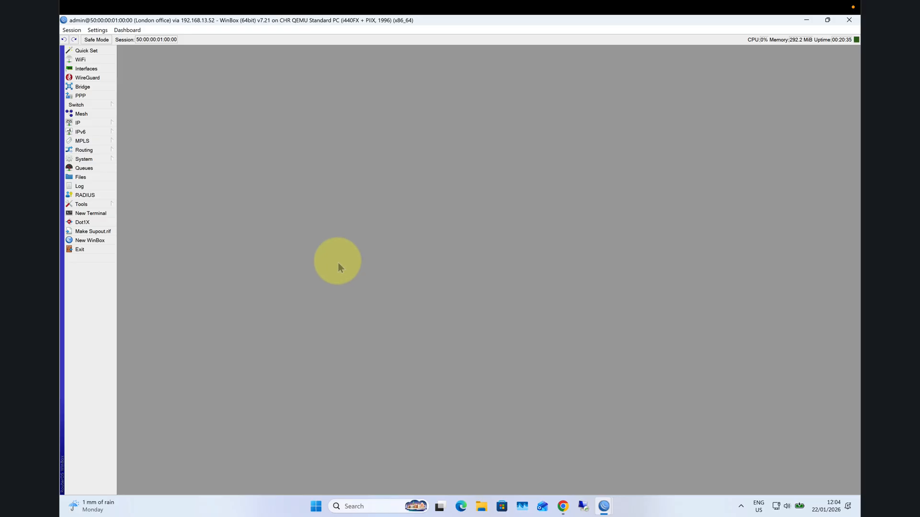
left_click(82, 204)
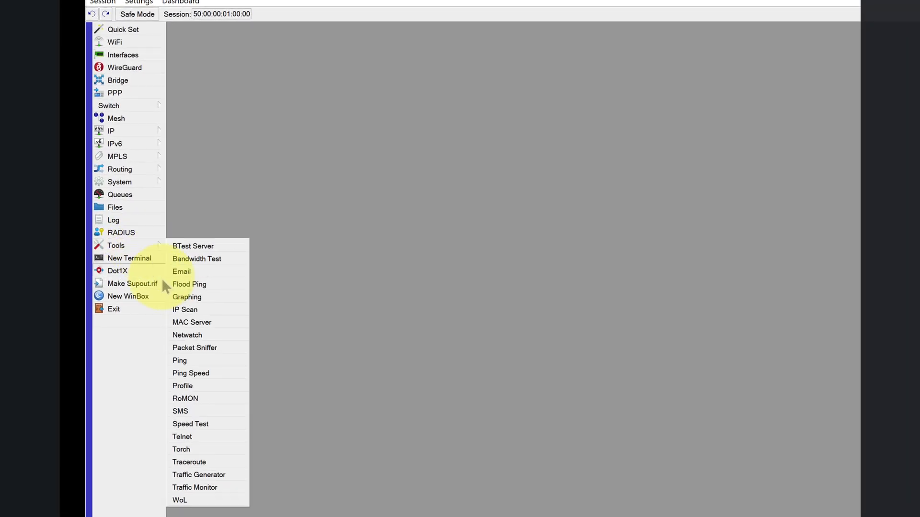
left_click(218, 402)
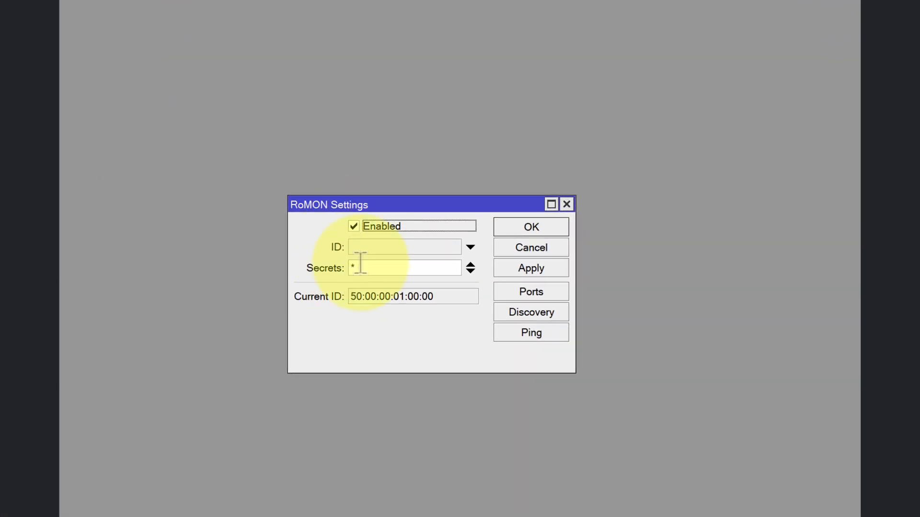
left_click(360, 264)
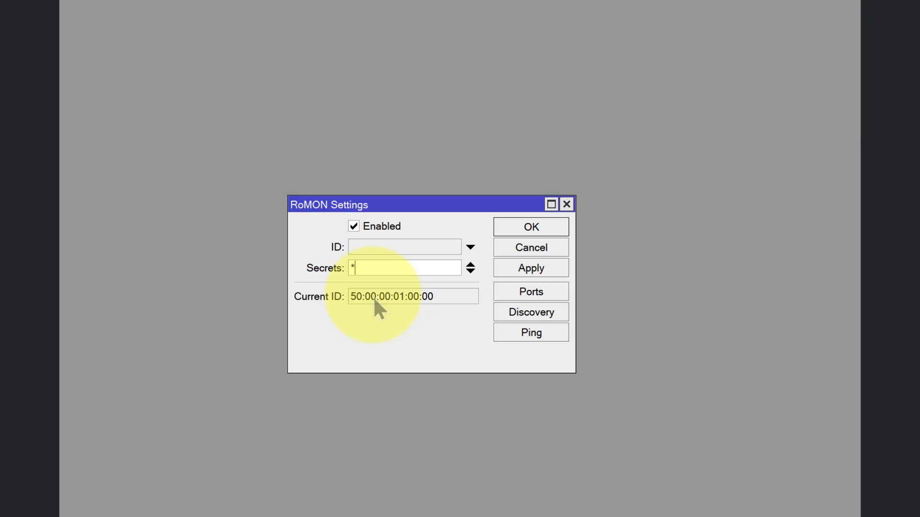
left_click(531, 291)
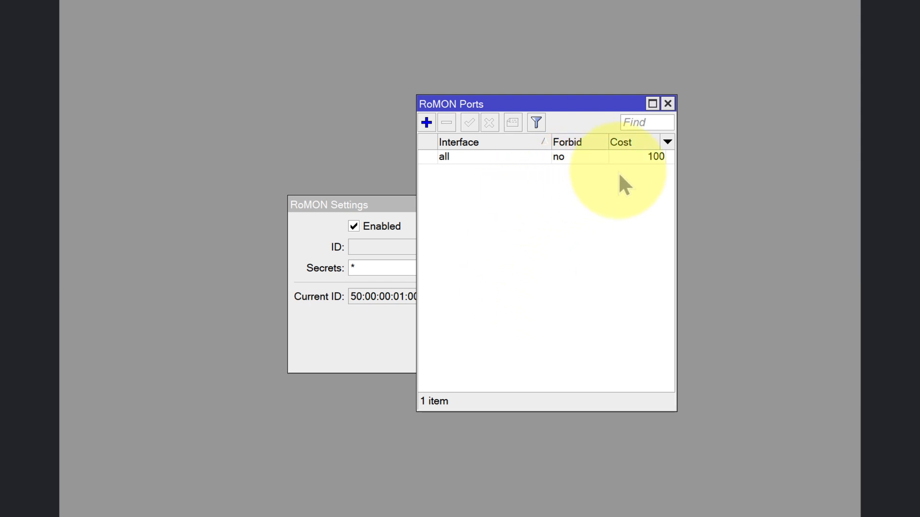
left_click_drag(674, 183, 750, 185)
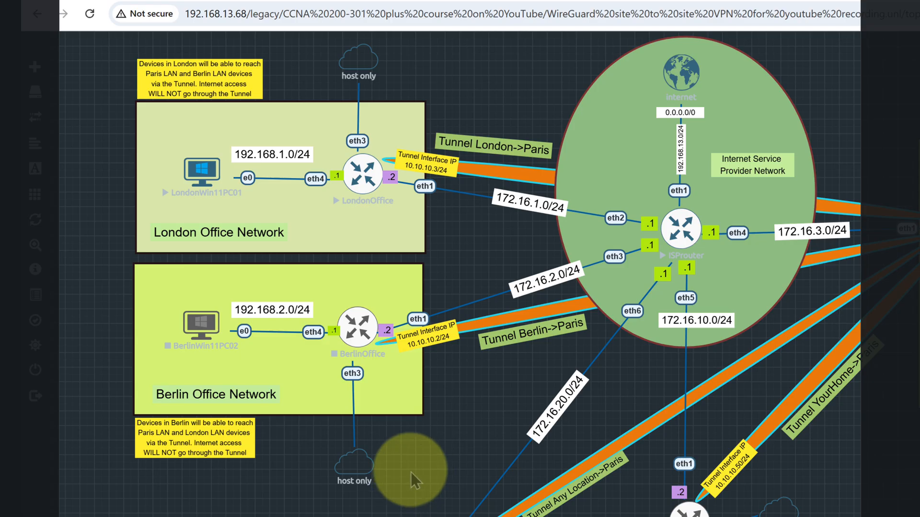
- Highlight the EVE server address in the topology page's URL and run ipconfig in a new Command Prompt
mouse_move(372, 464)
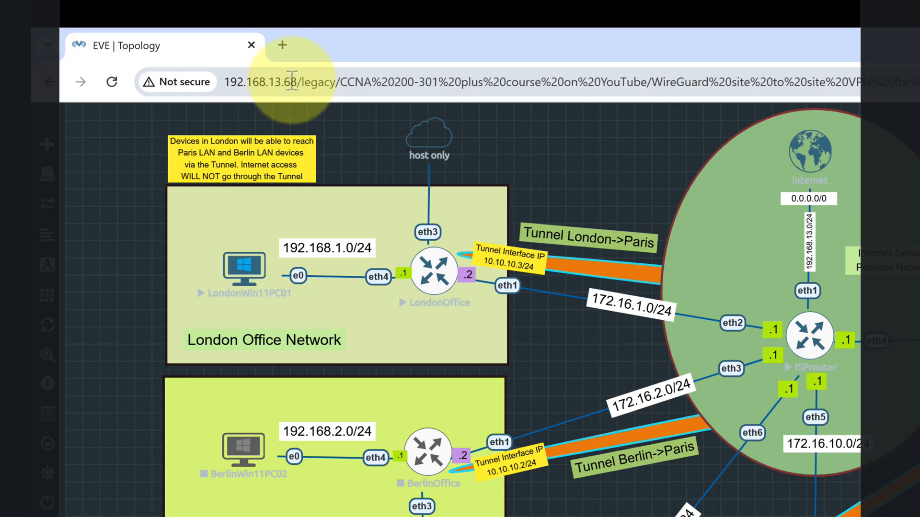
left_click_drag(301, 82, 400, 498)
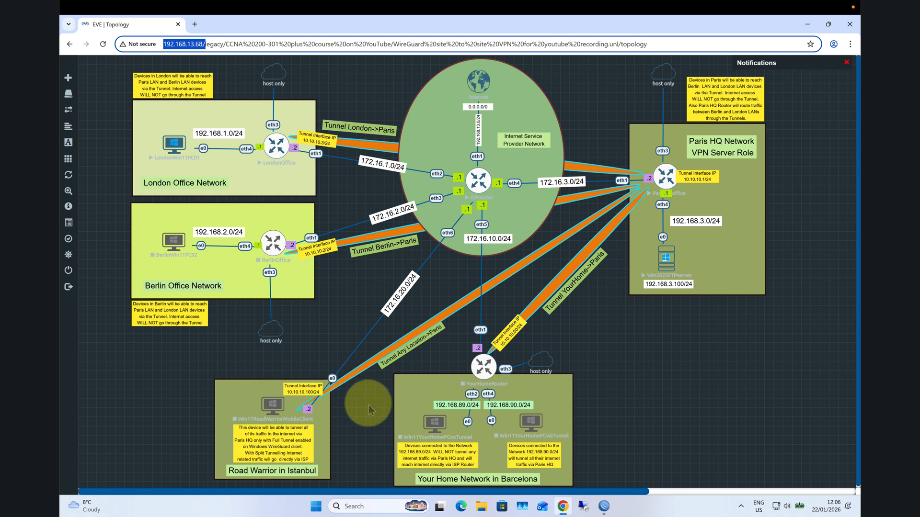
left_click(373, 505)
type("cmd")
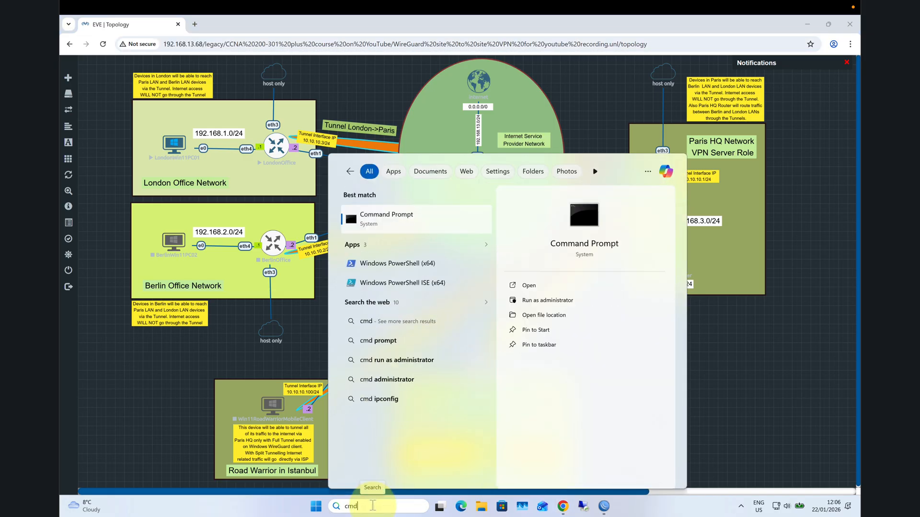
key("Return")
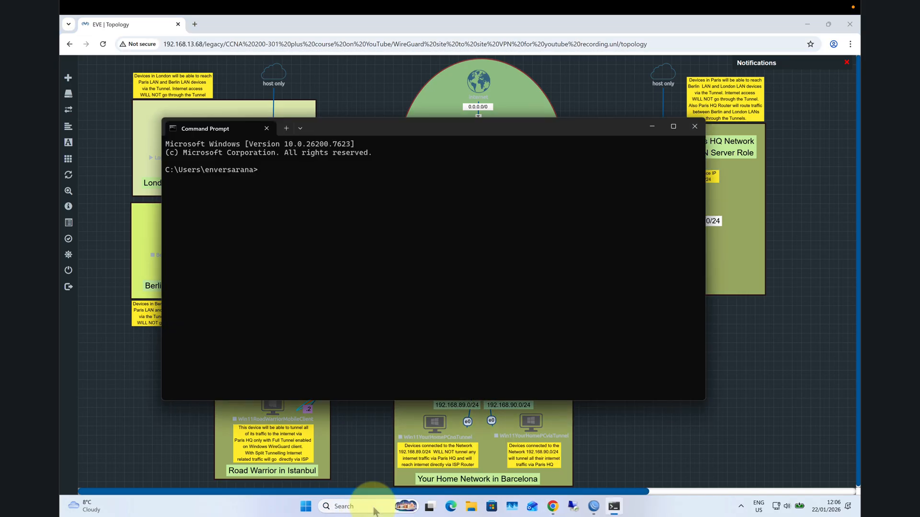
type("ipconfig")
key("Return")
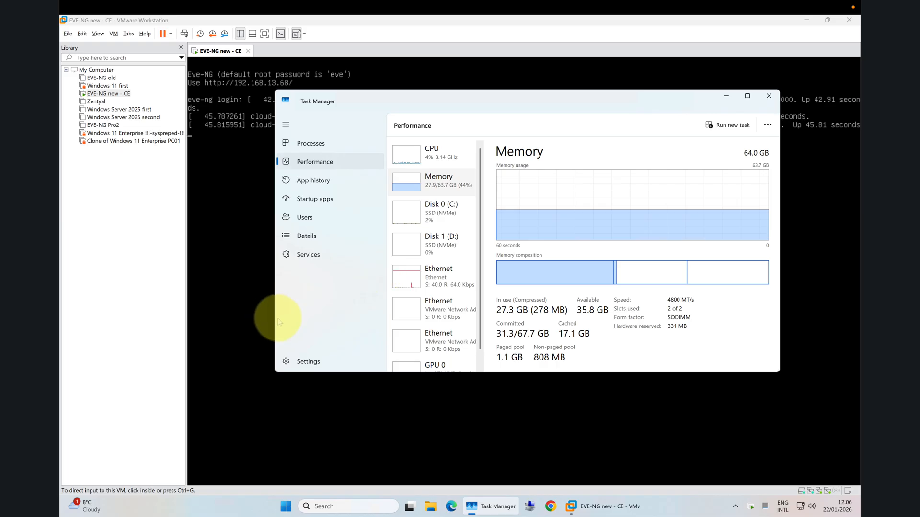
- On the VMware host, minimize Task Manager and open a Command Prompt window, moving it clear of the EVE-NG console text
left_click(727, 96)
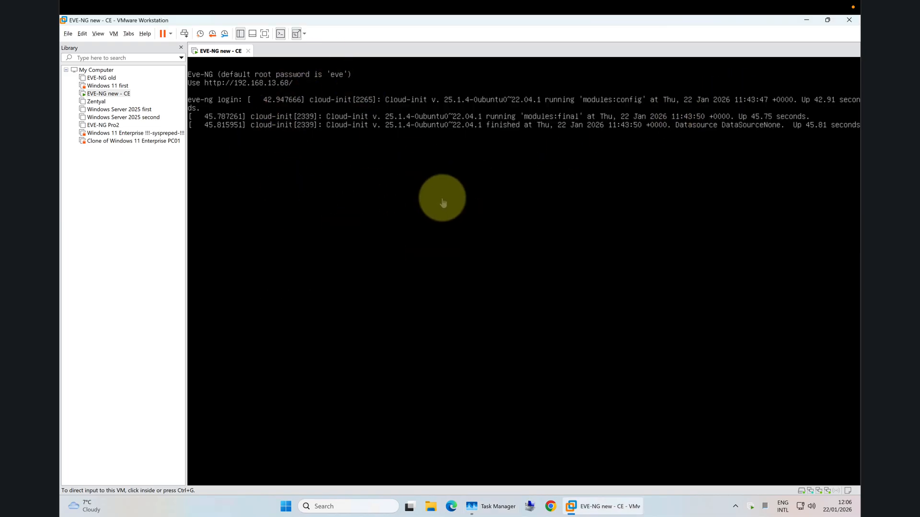
left_click(352, 508)
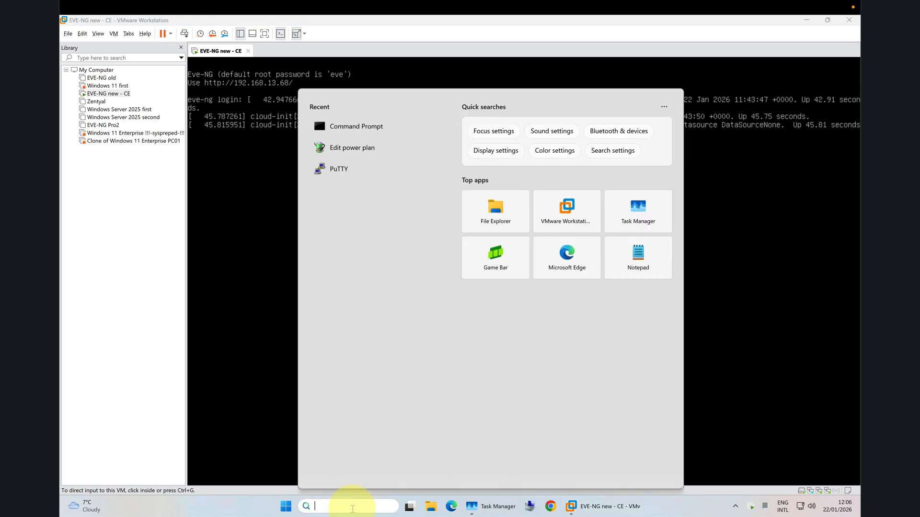
type("cmd")
key("Return")
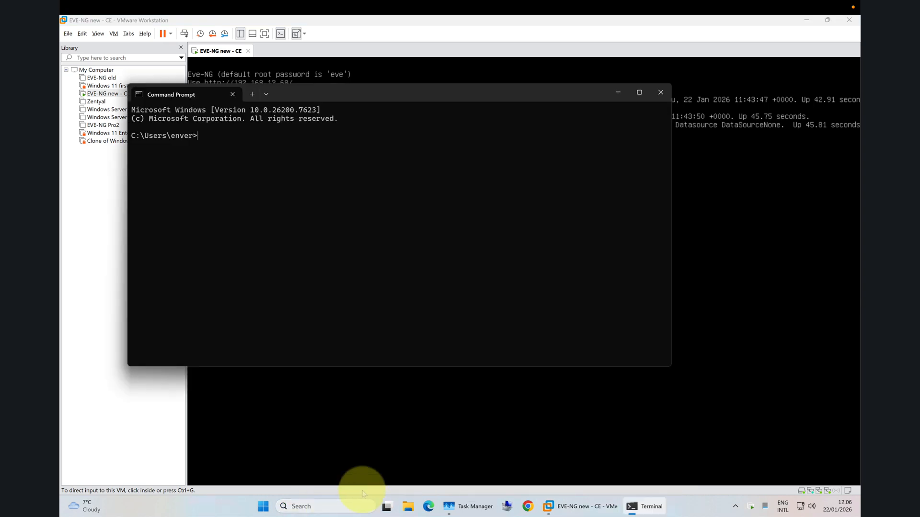
left_click_drag(397, 92, 534, 191)
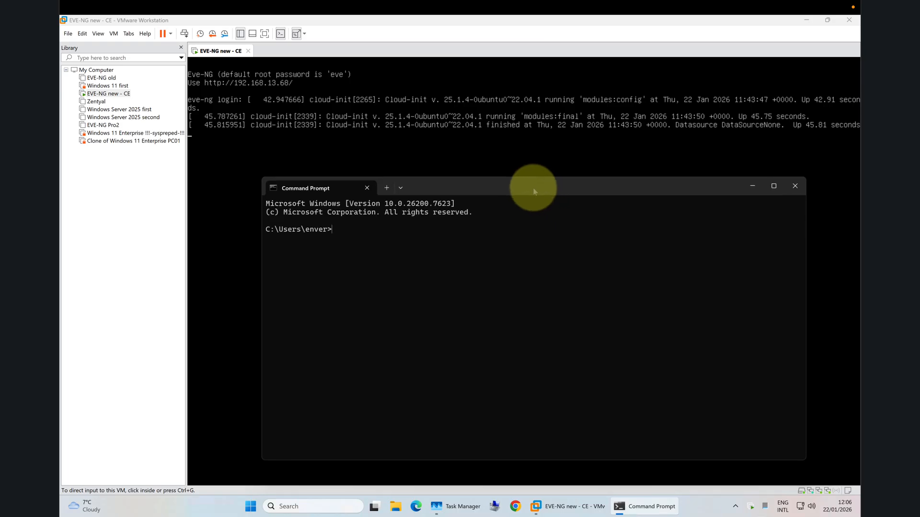
- Run ipconfig on the VMware host and examine the Ethernet adapter's IPv4 address
type("ipcpnf")
key("Return")
key("Up")
key("BackSpace")
key("BackSpace")
key("BackSpace")
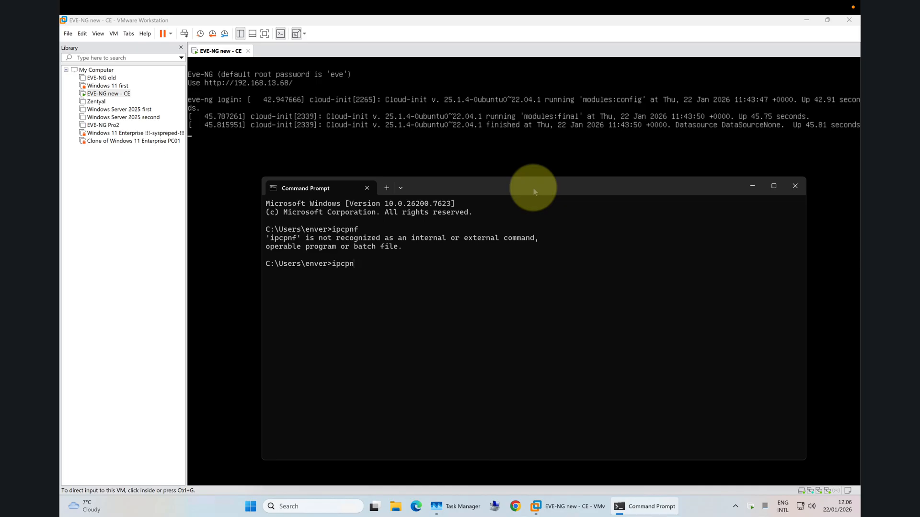
type("onfig")
key("Return")
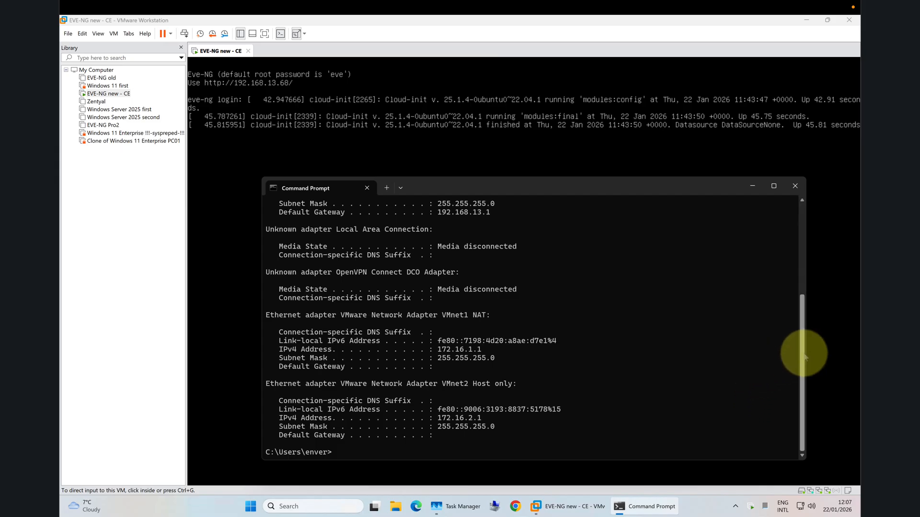
scroll(802, 348, "up", 3)
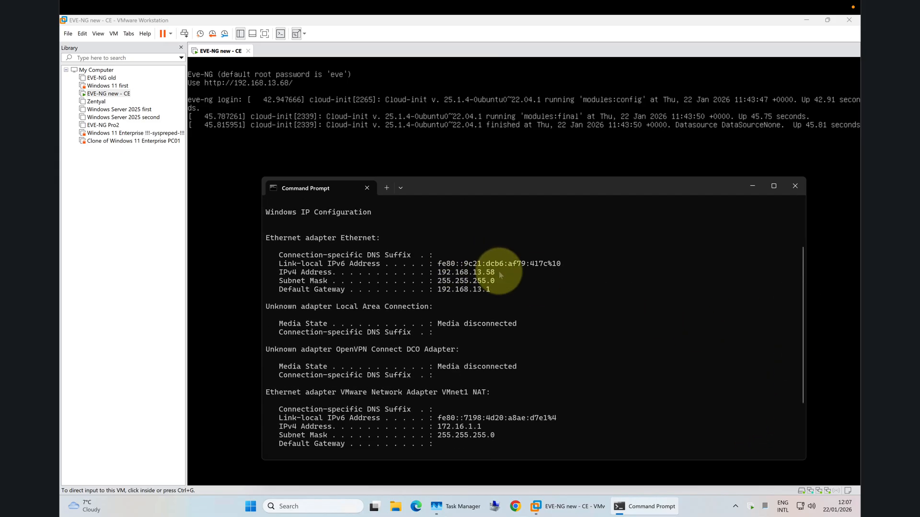
left_click_drag(502, 272, 472, 272)
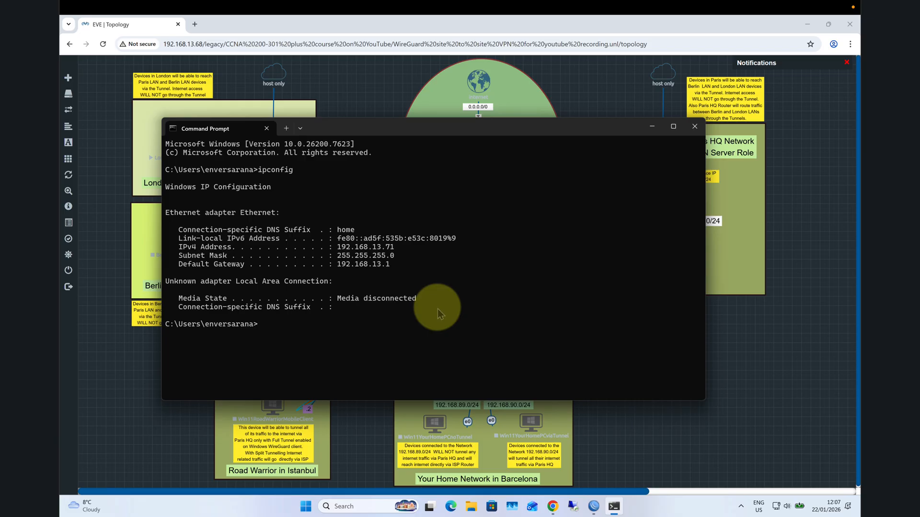
- Close the Command Prompt, return to the London office WinBox session and close the RoMON ports and settings windows
left_click(695, 126)
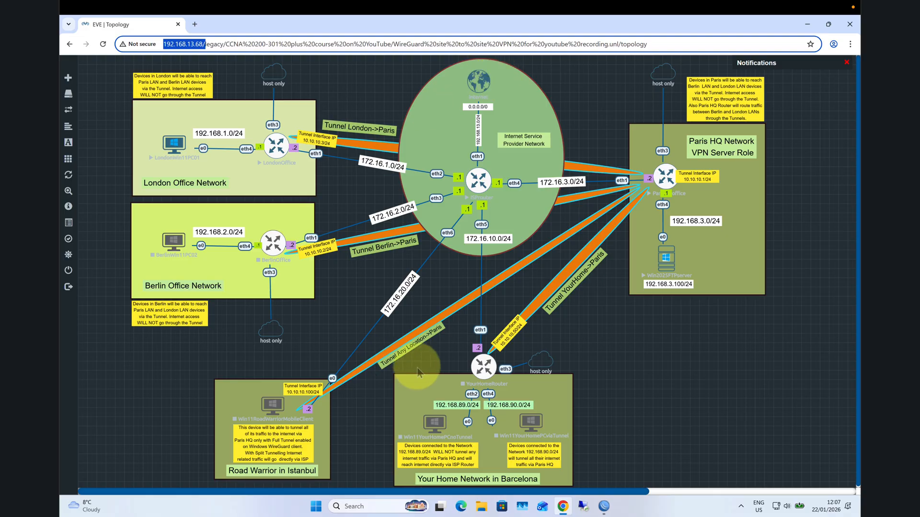
left_click(603, 506)
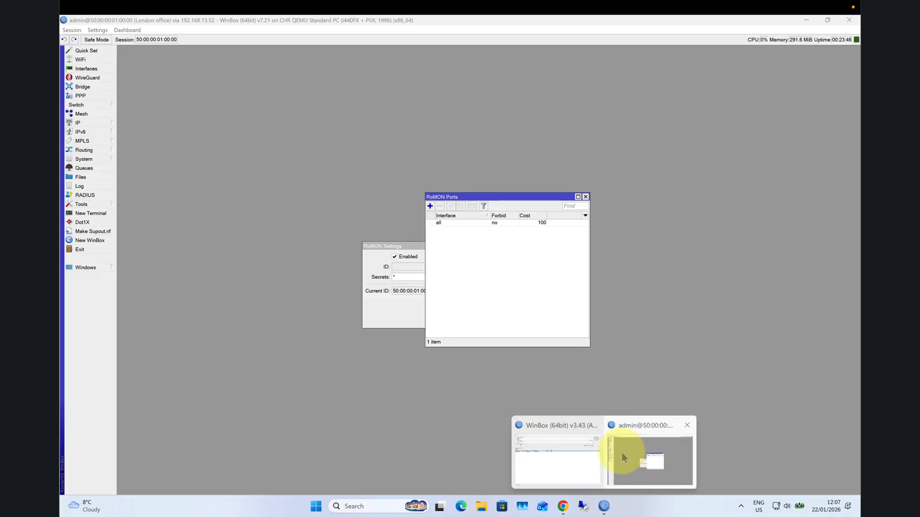
left_click(619, 451)
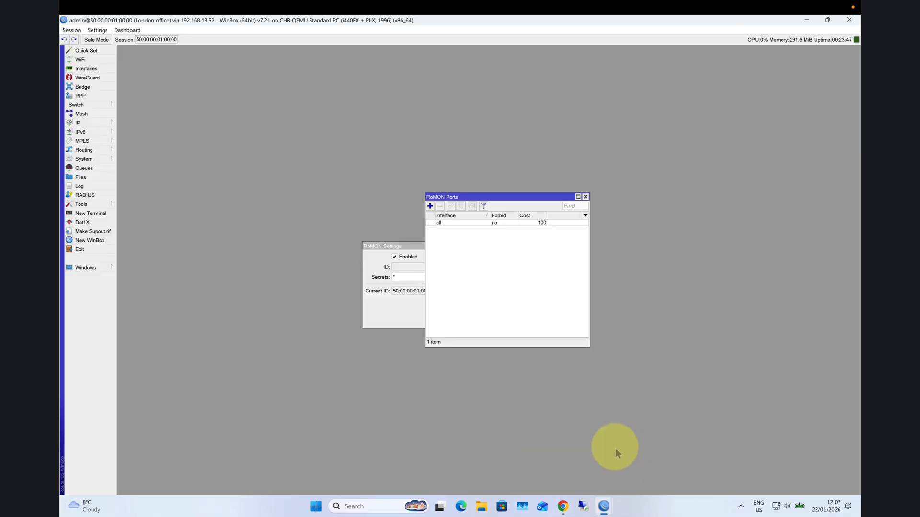
left_click(585, 197)
left_click(486, 275)
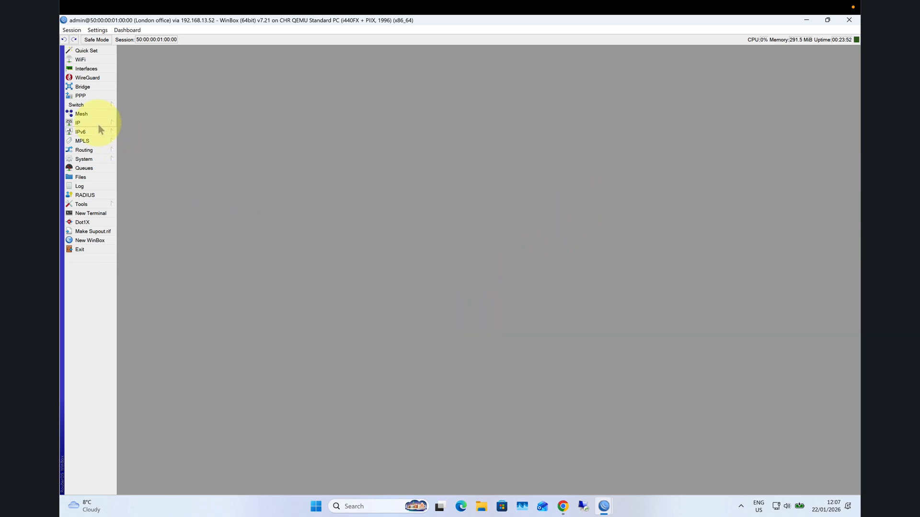
- Open the London office router's interface list and go through bridge1 and ether1 to ether4
left_click(88, 70)
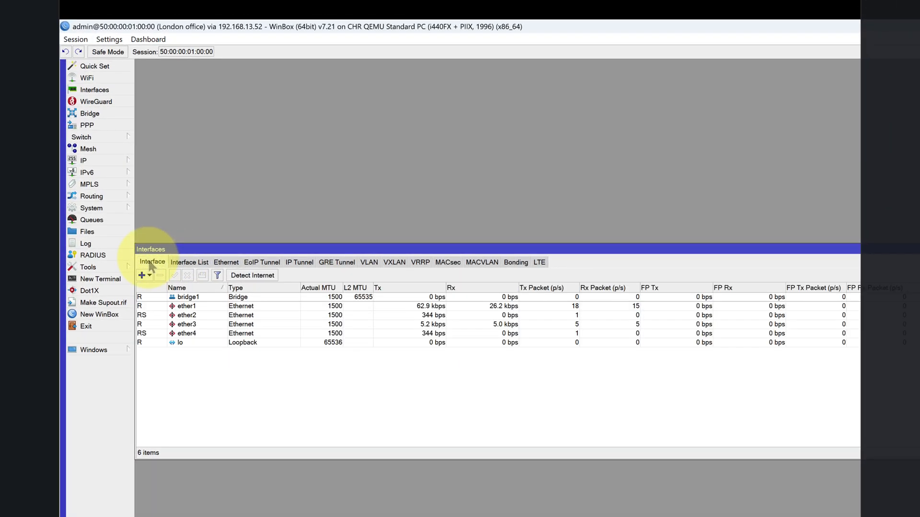
left_click(194, 298)
left_click(197, 305)
left_click(199, 315)
left_click(202, 324)
left_click(205, 333)
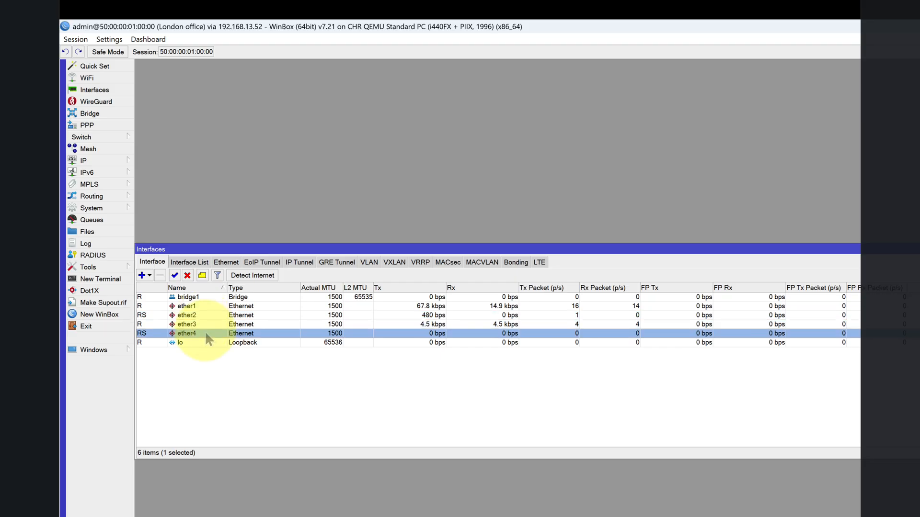
- Open the bridge configuration, move its window above the interface list and show the bridge's member ports
left_click(99, 114)
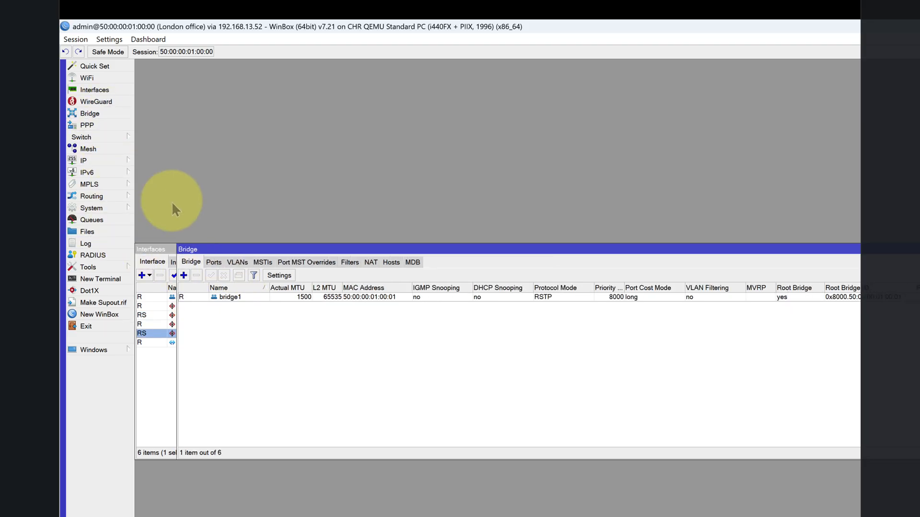
left_click_drag(232, 243, 256, 89)
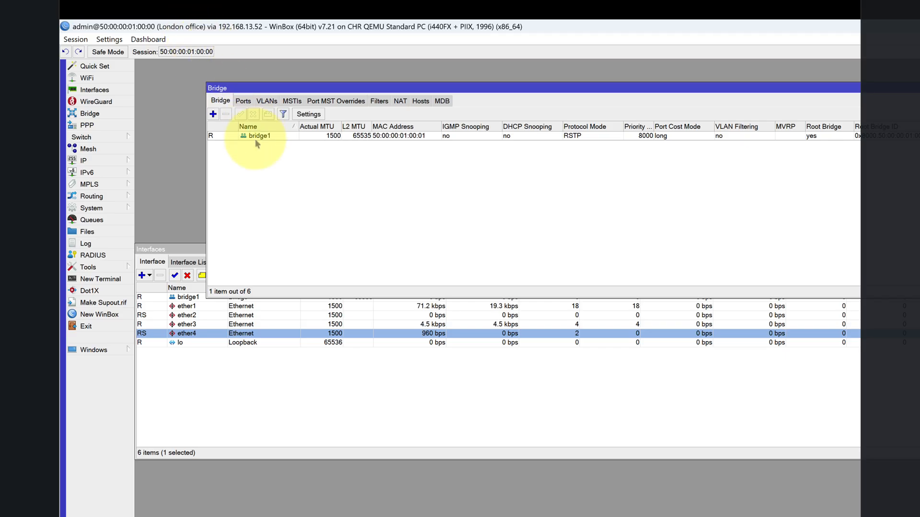
left_click(243, 101)
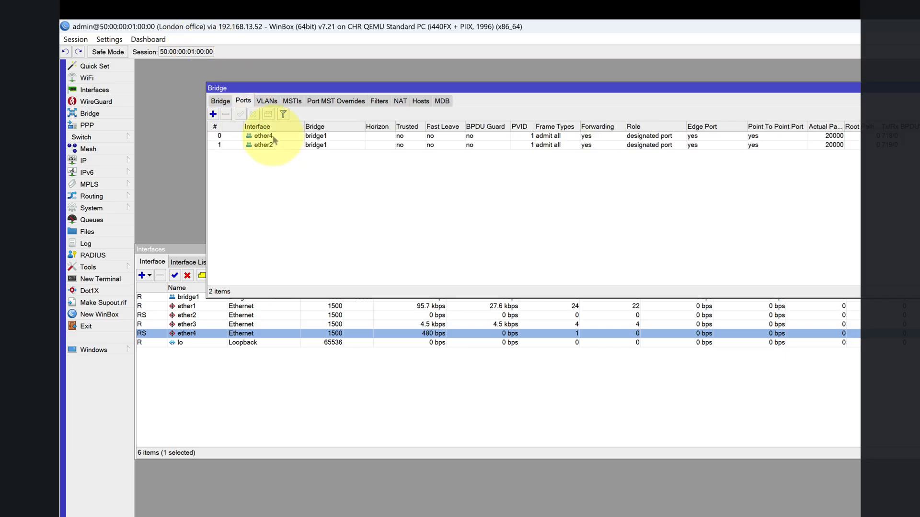
- Examine bridge ports ether4 and ether2, locate ether2 in the interface list, and inspect the London router's eth1 link on the topology diagram
left_click(273, 137)
left_click(279, 145)
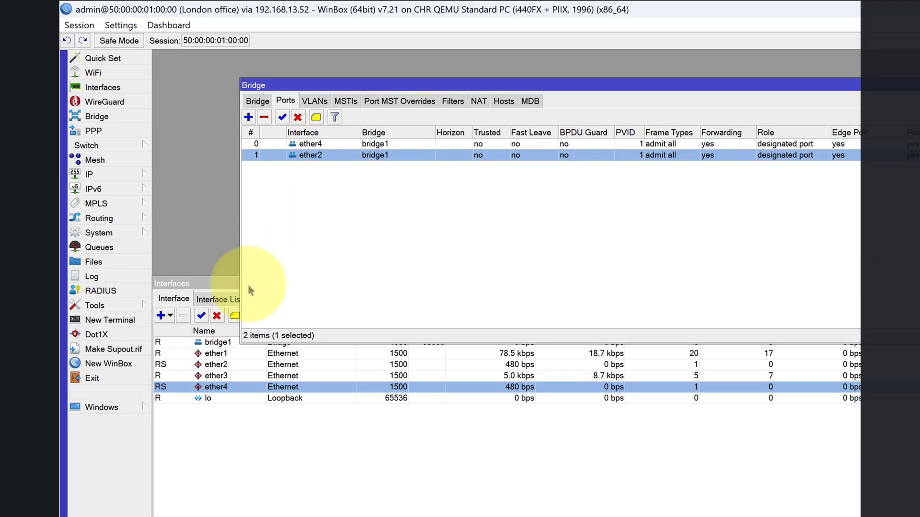
left_click(226, 367)
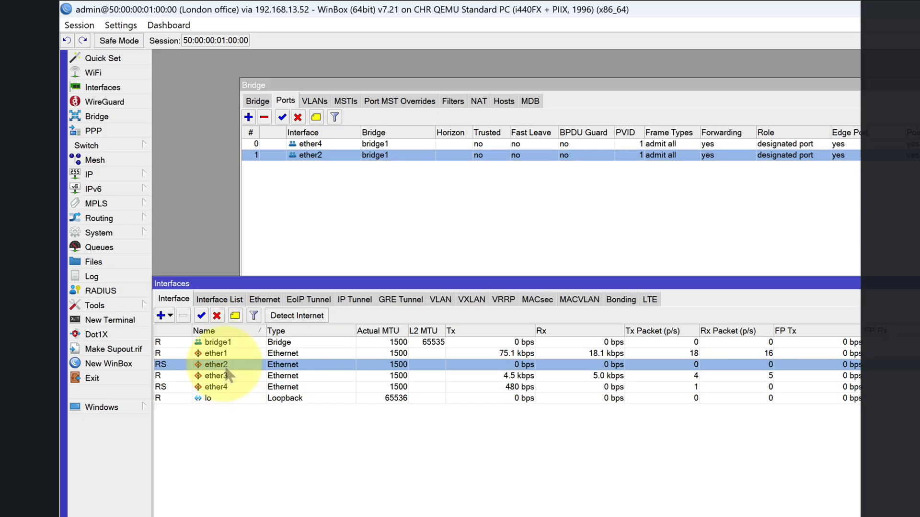
left_click(661, 516)
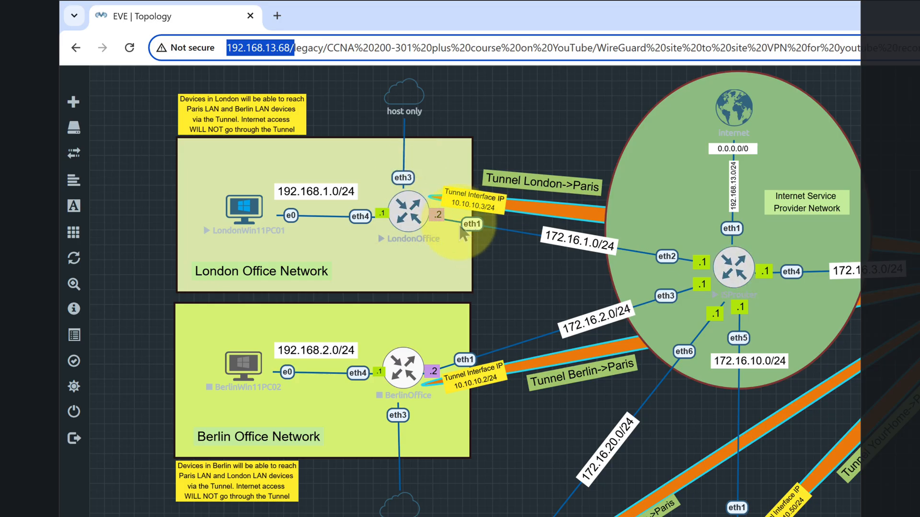
left_click(478, 234)
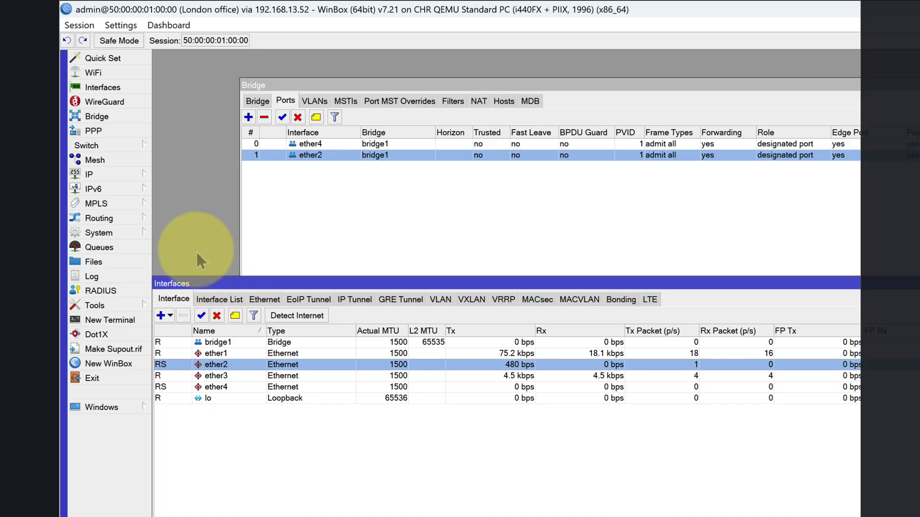
- Open the London office router's IP address list and examine the address assigned to ether1
left_click(142, 175)
left_click(177, 190)
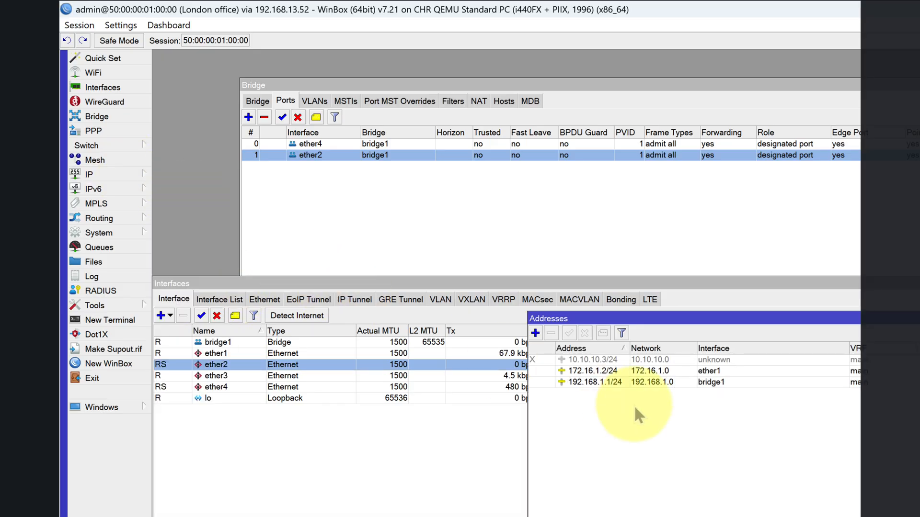
left_click(616, 373)
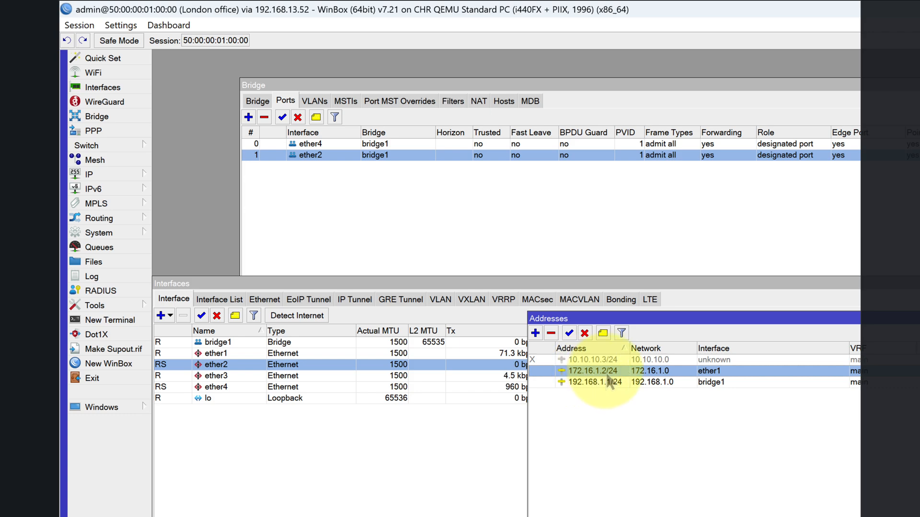
- Place the restored WinBox window beside the London and Berlin networks on the topology diagram and rearrange its Bridge and Interfaces windows
key("super+Down")
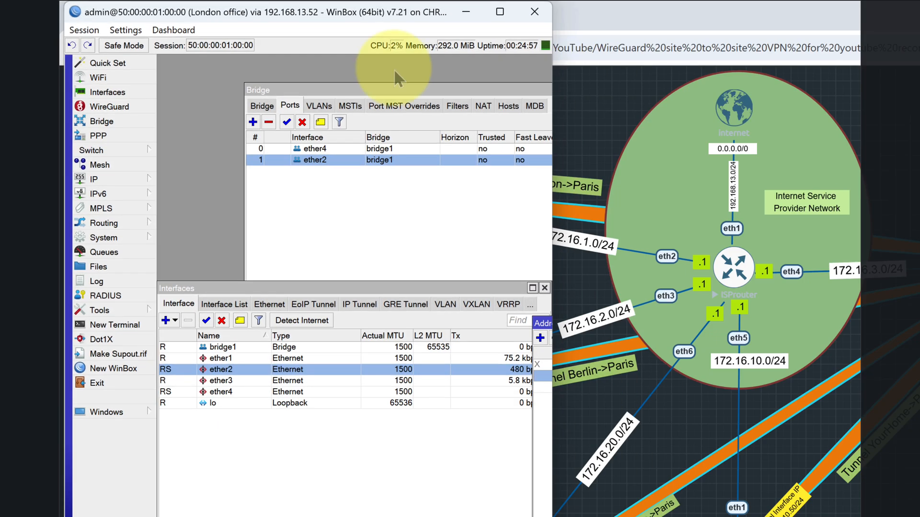
left_click_drag(322, 13, 919, 110)
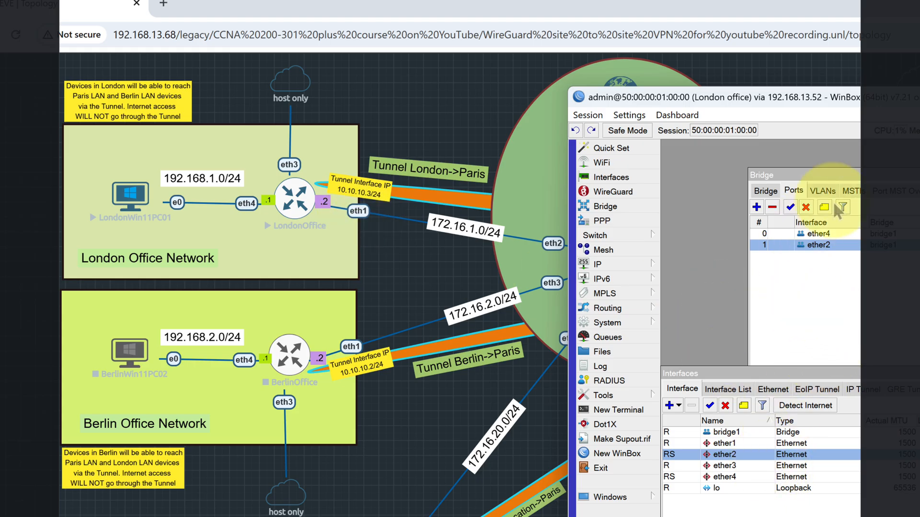
left_click_drag(859, 175, 701, 177)
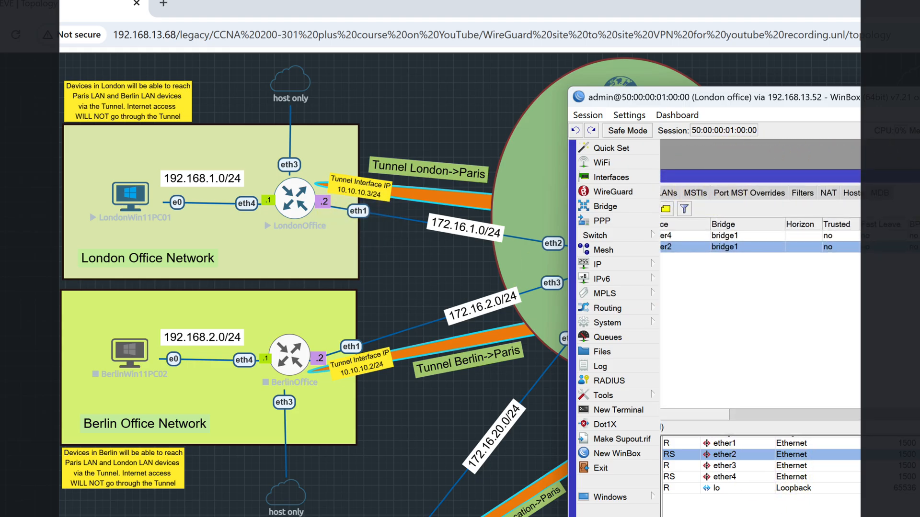
left_click_drag(769, 369, 834, 266)
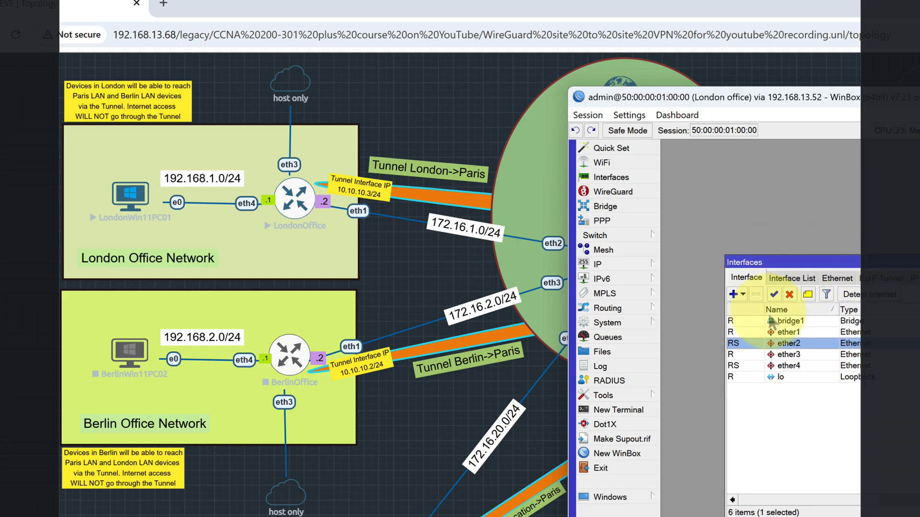
- Bring the IP address list back to the front and move it up over the interface list
left_click(651, 266)
left_click(699, 285)
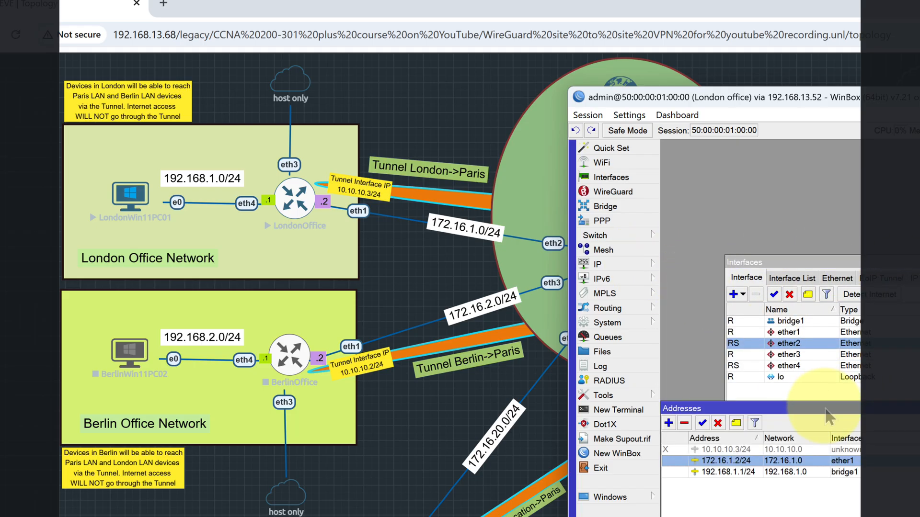
left_click_drag(826, 408, 821, 275)
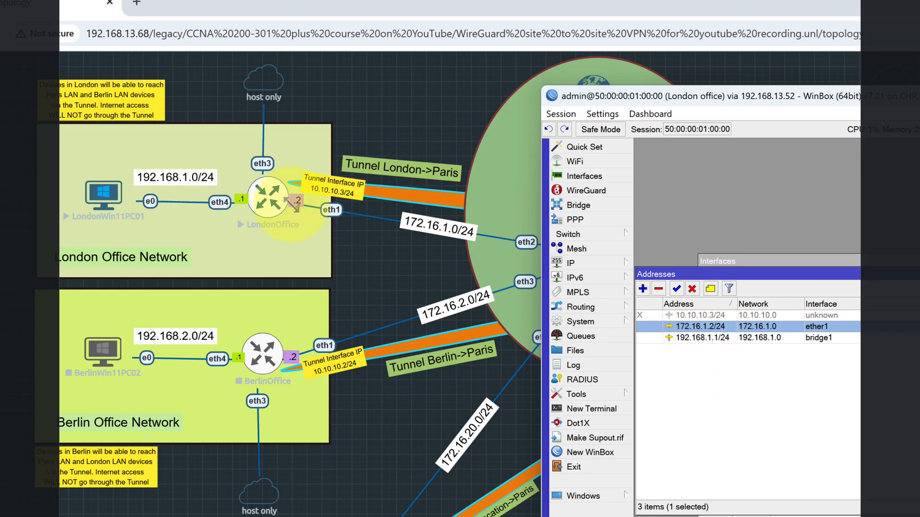
- Open the ether1 address entry, examine its address and network, and close it without changes
double_click(714, 327)
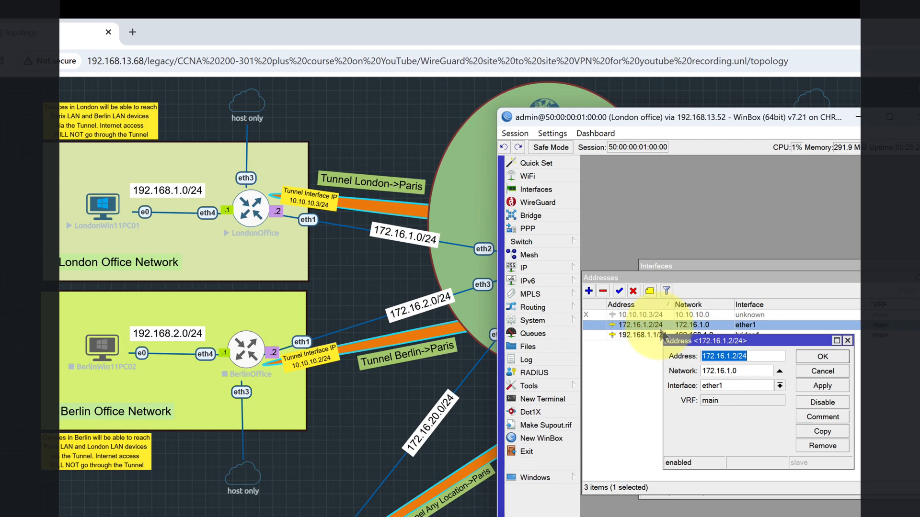
key("Tab")
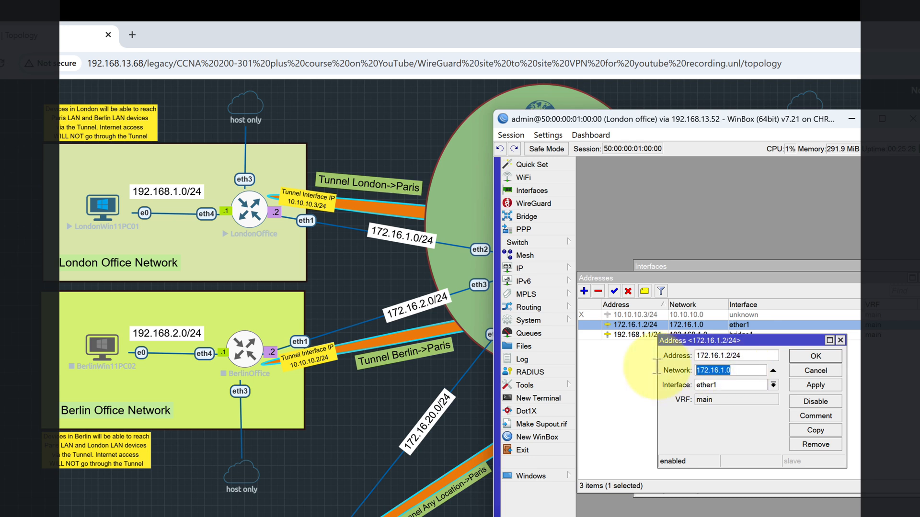
left_click_drag(745, 353, 647, 350)
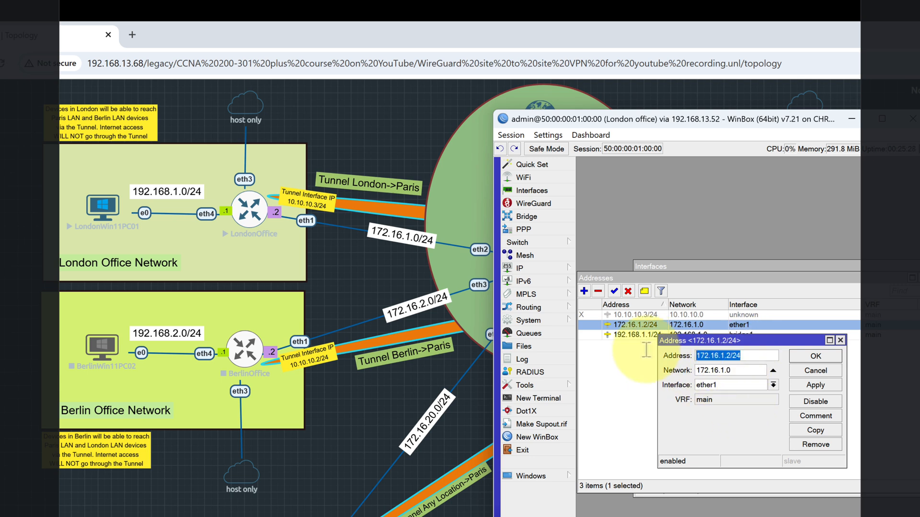
left_click(815, 356)
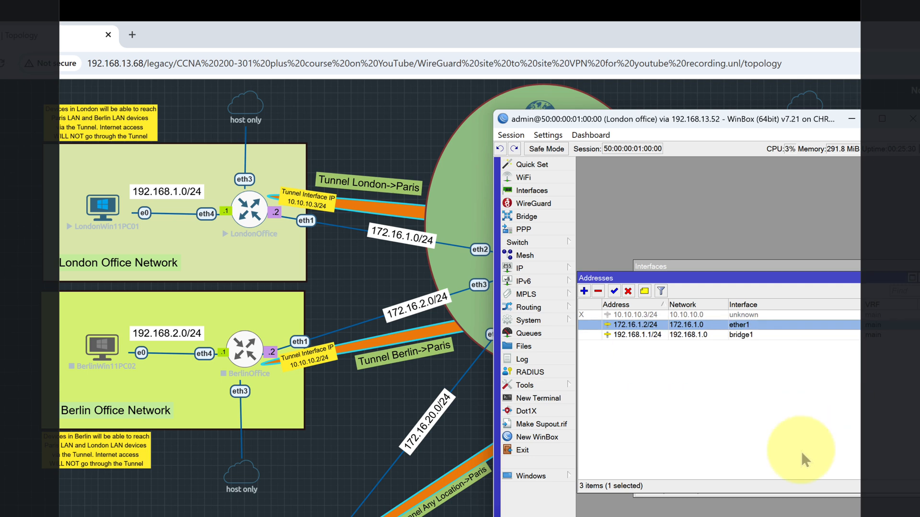
- Widen the Address column, open the bridge1 address entry to examine it, and close it without changes
left_click(632, 336)
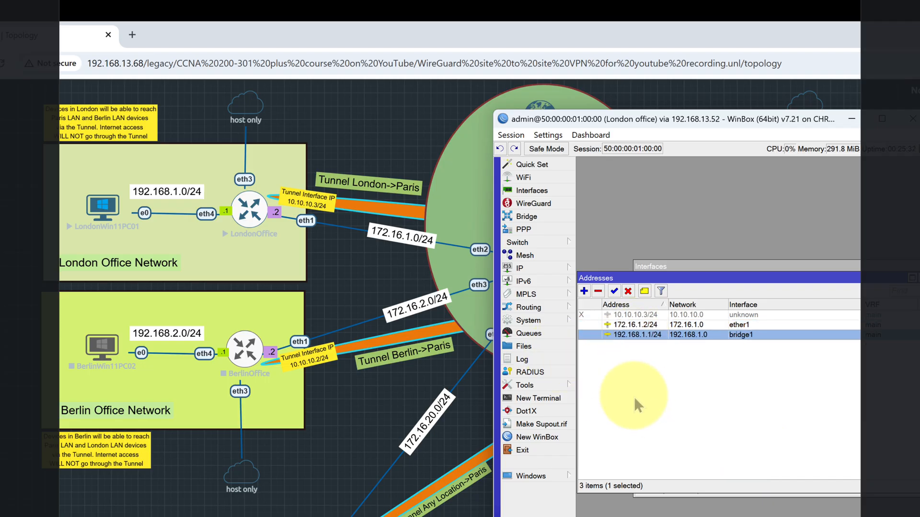
left_click_drag(664, 305, 672, 305)
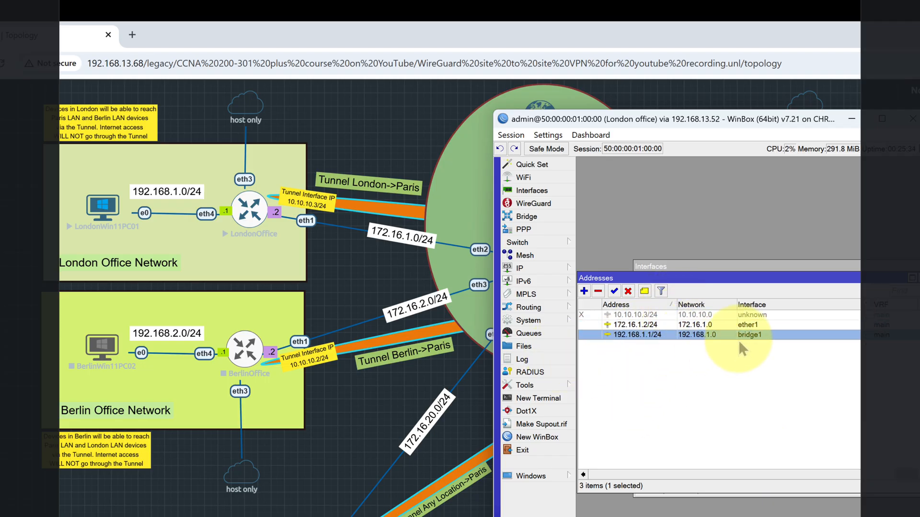
double_click(654, 335)
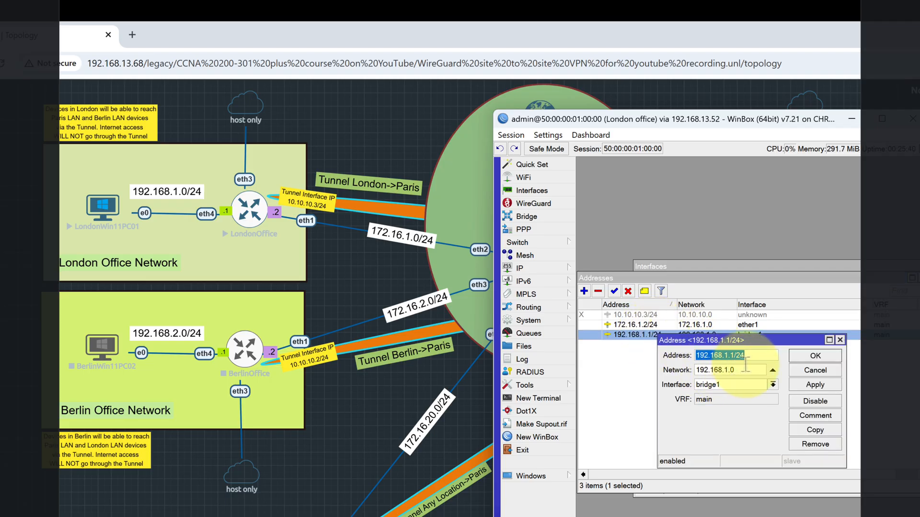
left_click(803, 372)
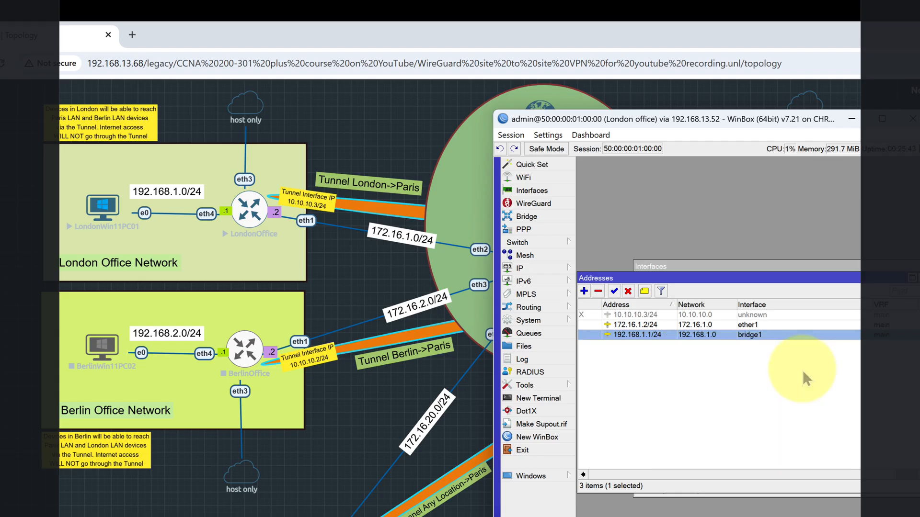
- Bring up the bridge configuration and review its member ports and the bridge1 entry
left_click(532, 217)
left_click(648, 252)
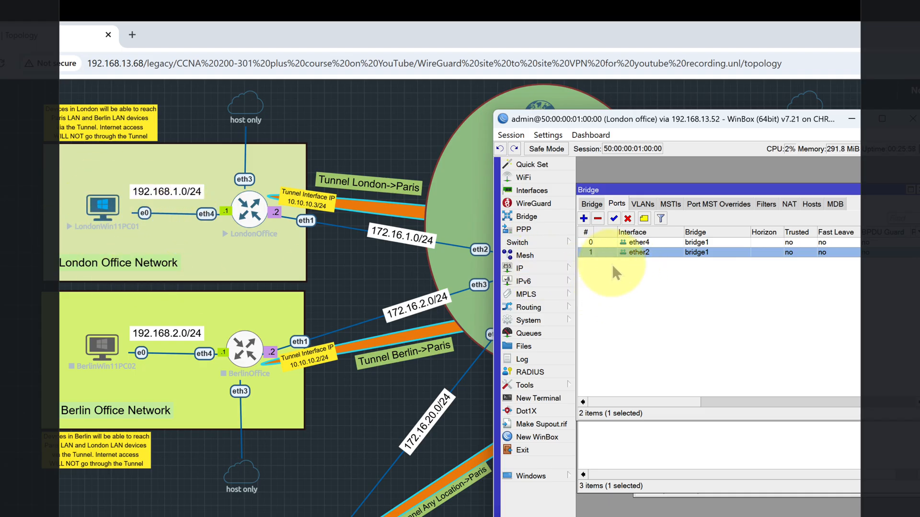
left_click(592, 205)
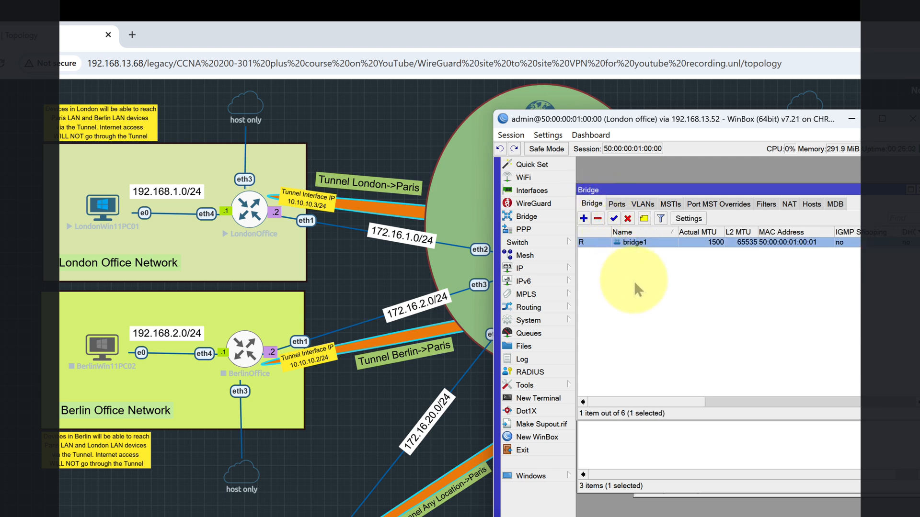
- Open the DHCP server configuration, examine the interface and address pool settings of dhcp1, and close the entry without changes
left_click(532, 267)
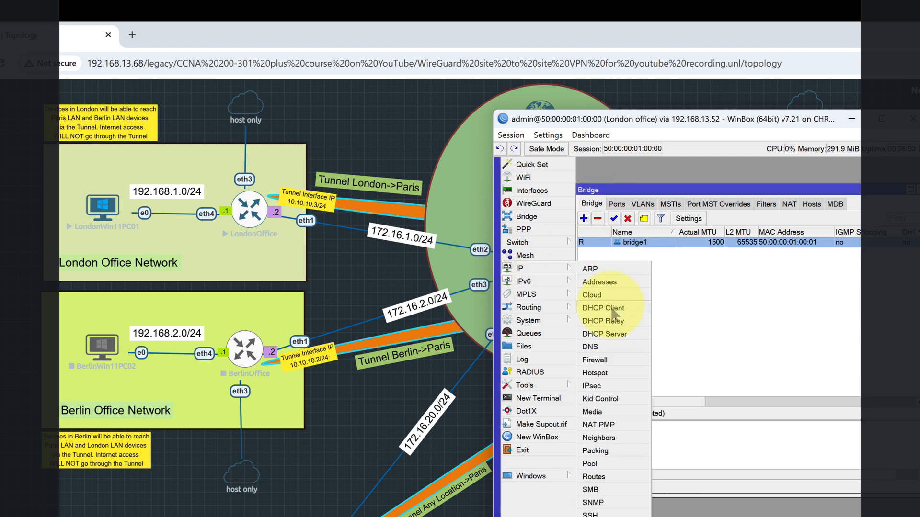
left_click(628, 334)
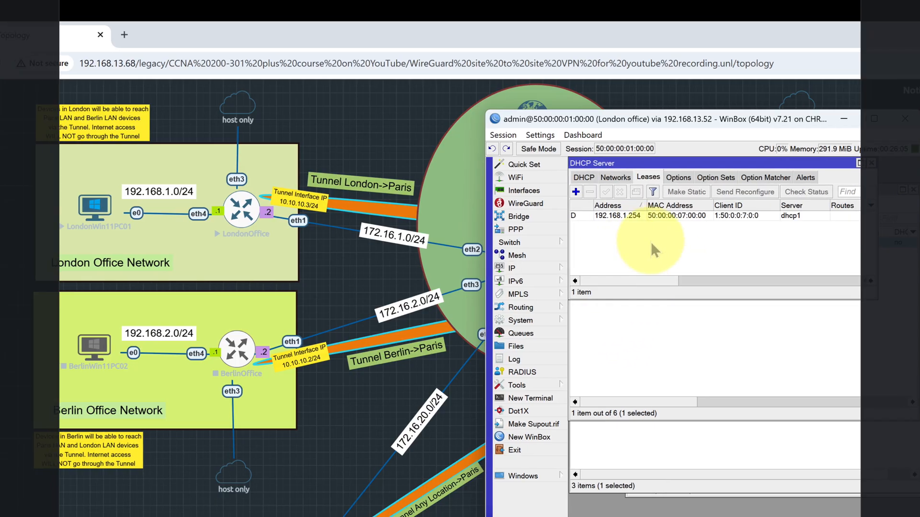
left_click(598, 177)
left_click(567, 215)
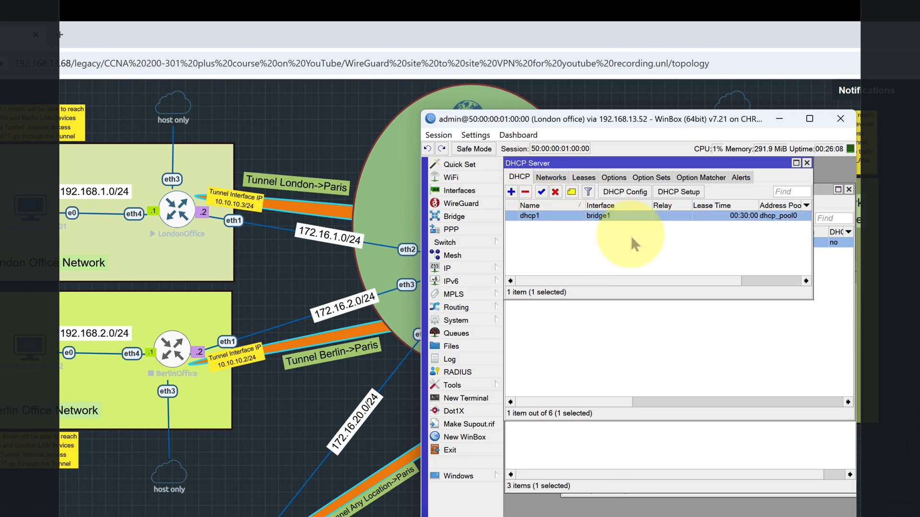
double_click(637, 220)
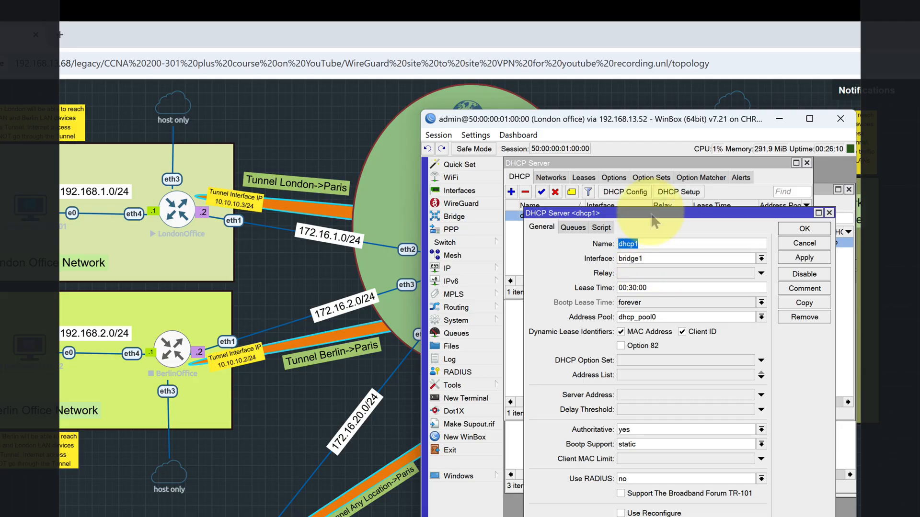
left_click_drag(652, 215, 656, 255)
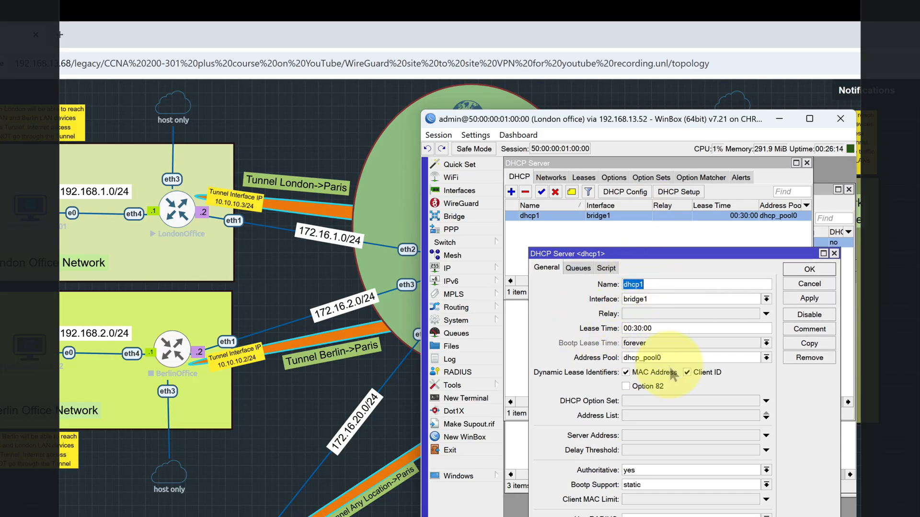
left_click(796, 283)
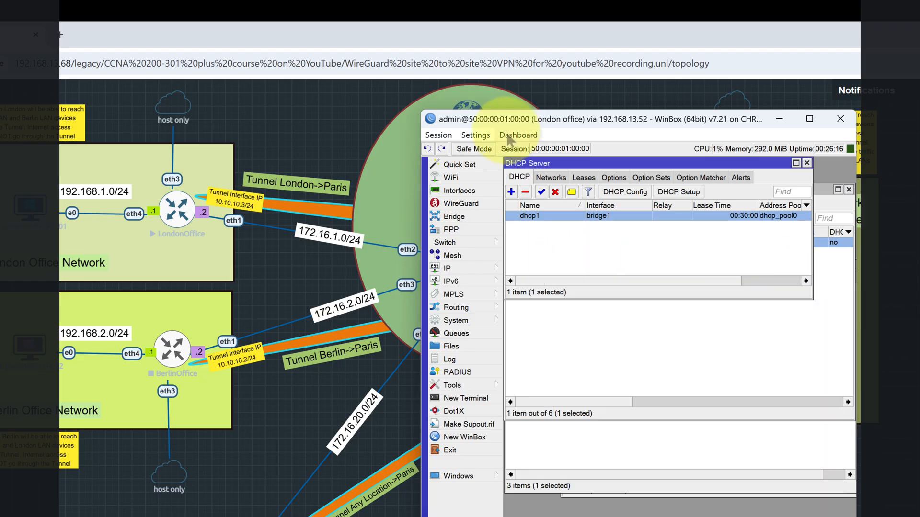
- Review the DHCP server's network entry for the London LAN and the lease handed to the London PC
left_click(551, 177)
left_click(537, 216)
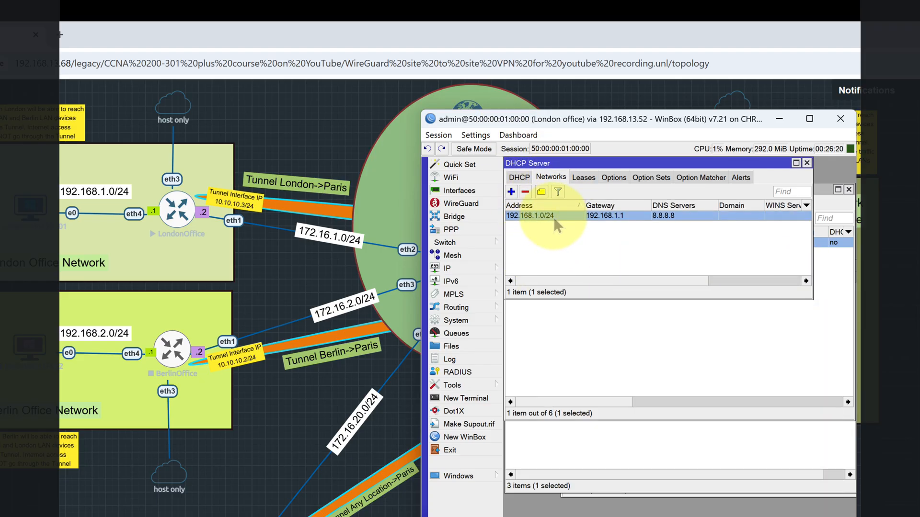
left_click(583, 177)
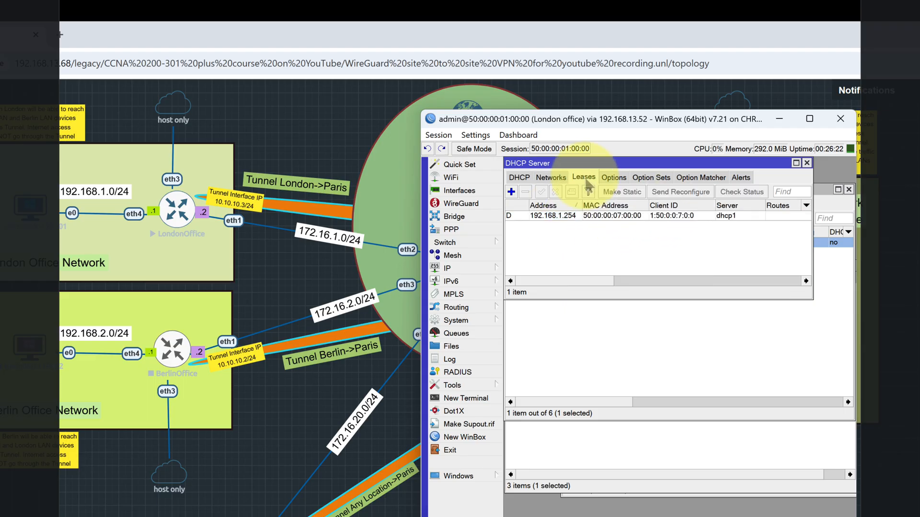
left_click(555, 216)
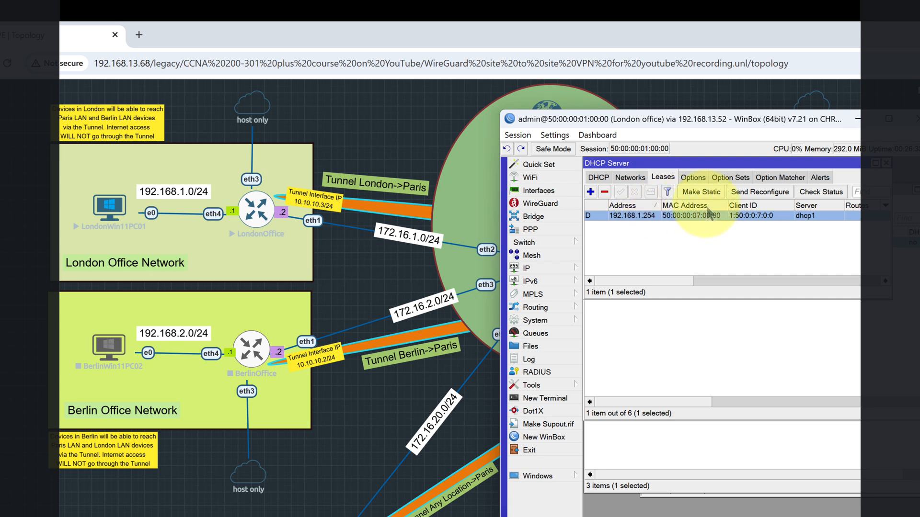
- Start DHCP Setup with bridge1 as the server interface, cancel it, and close the DHCP Server window
left_click(598, 177)
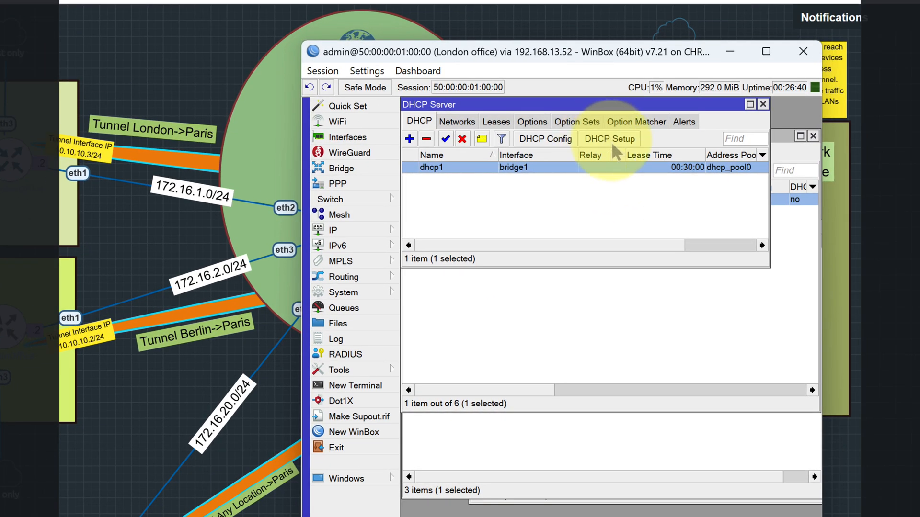
left_click(608, 138)
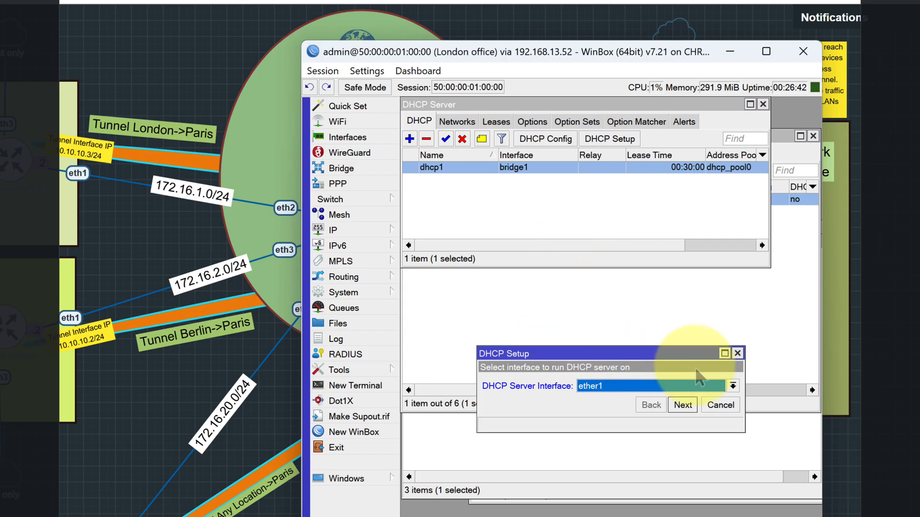
left_click(703, 387)
left_click(605, 399)
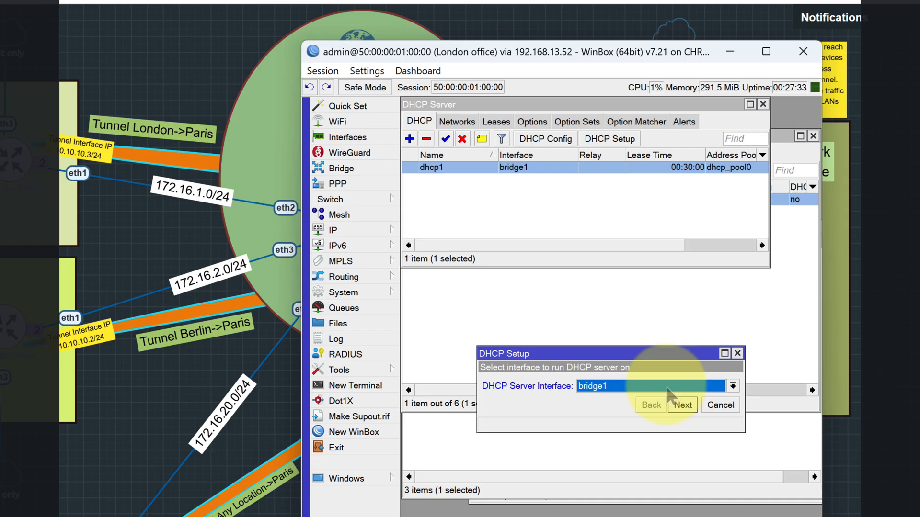
left_click(705, 404)
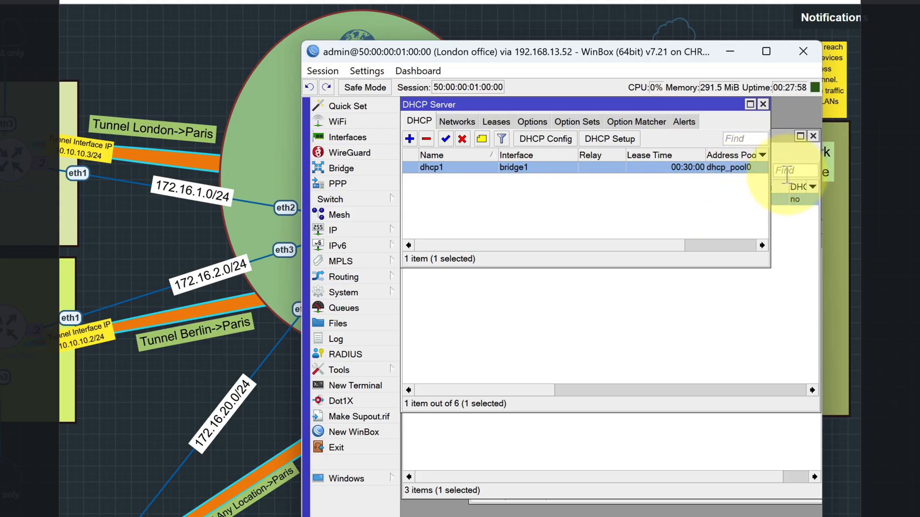
left_click(763, 104)
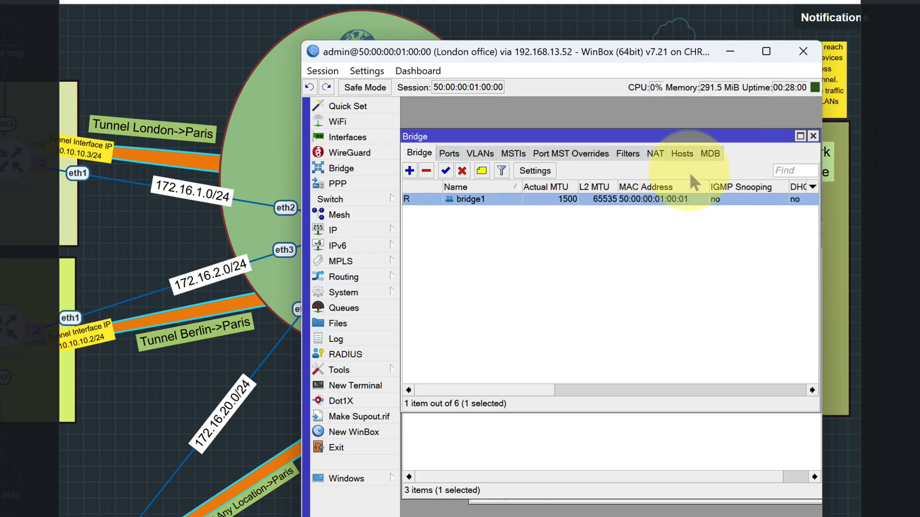
- Close the bridge configuration, disable the DHCP client on ether1, and close the DHCP client list
left_click(813, 137)
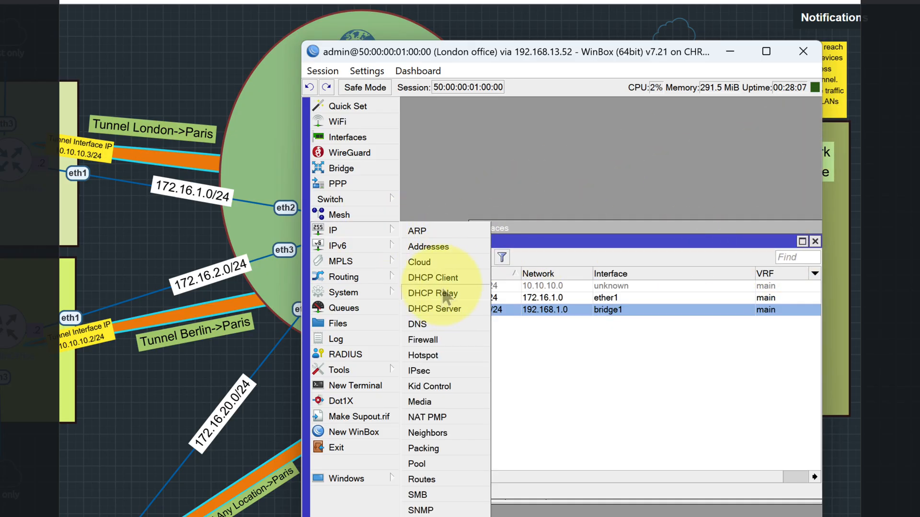
left_click(504, 319)
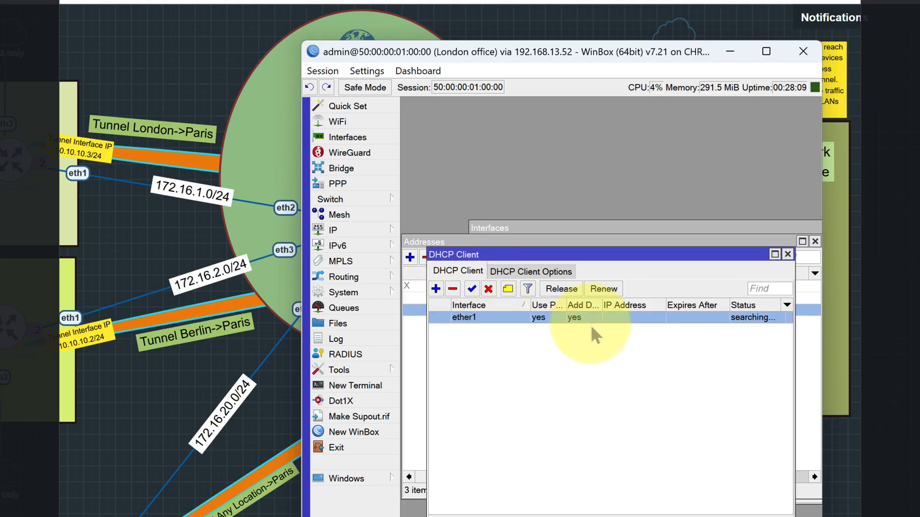
left_click_drag(794, 322, 835, 323)
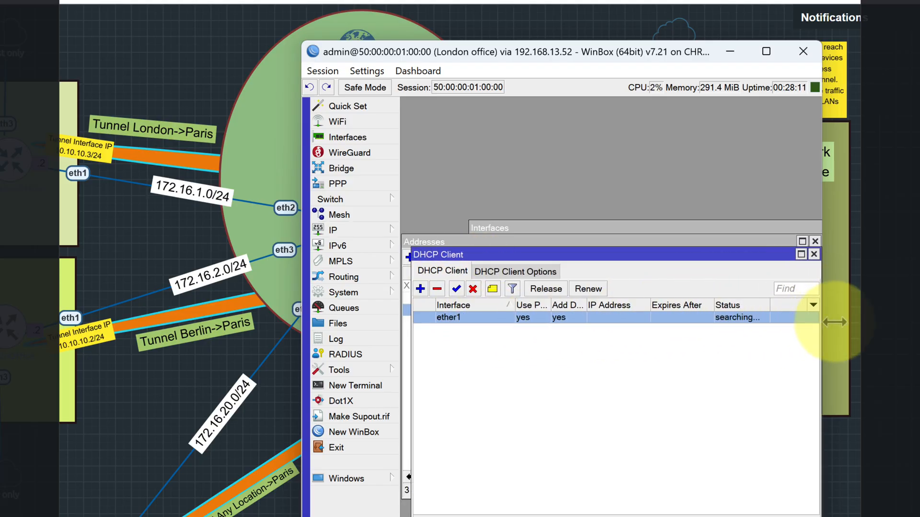
left_click(814, 254)
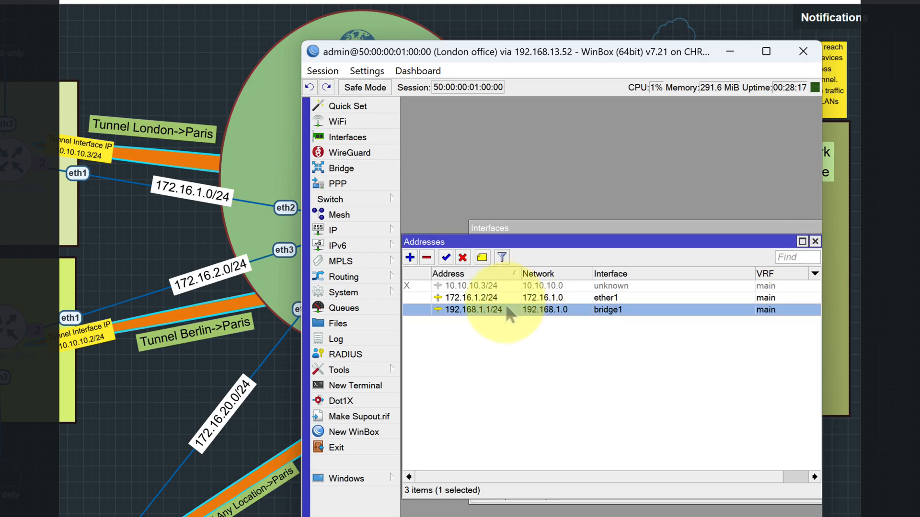
- Inspect the 172.16.1.2/24 address entry and its ether1 assignment against the topology, and close it without changes
double_click(556, 298)
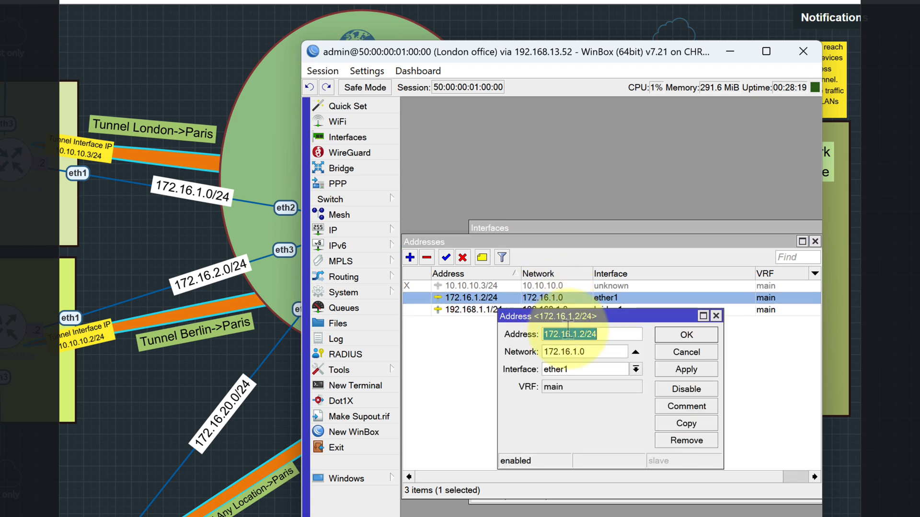
left_click_drag(594, 317, 540, 333)
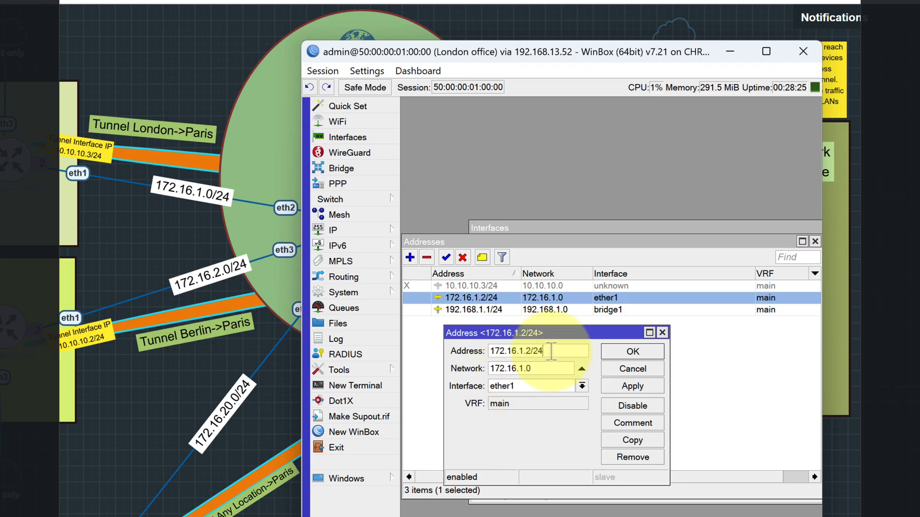
key("Tab")
left_click(499, 387)
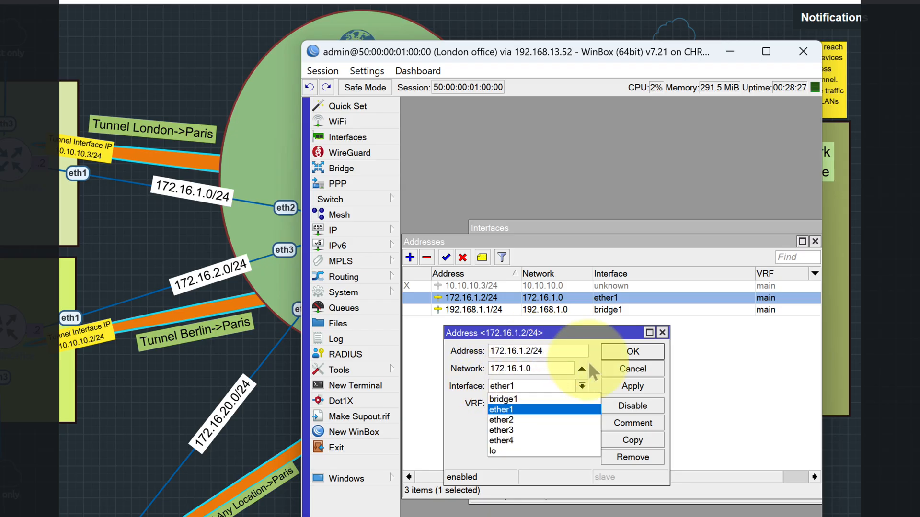
left_click(601, 338)
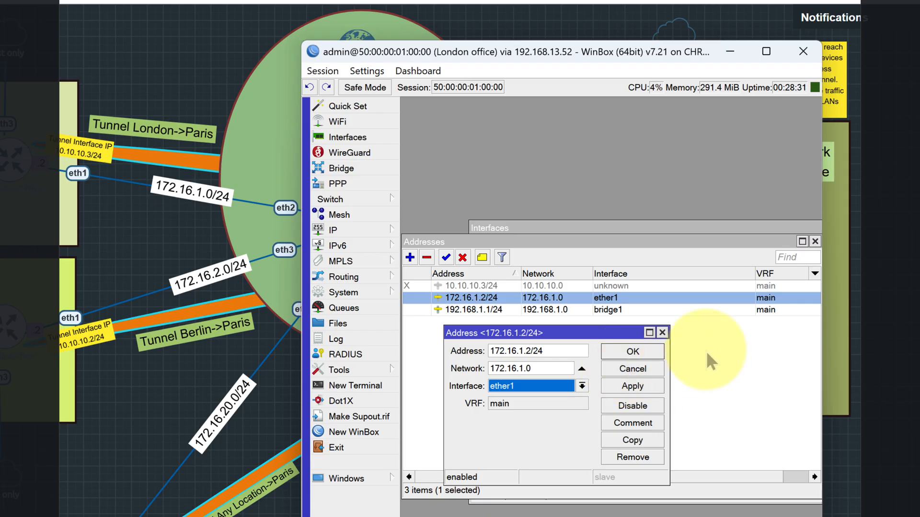
left_click_drag(555, 53, 655, 51)
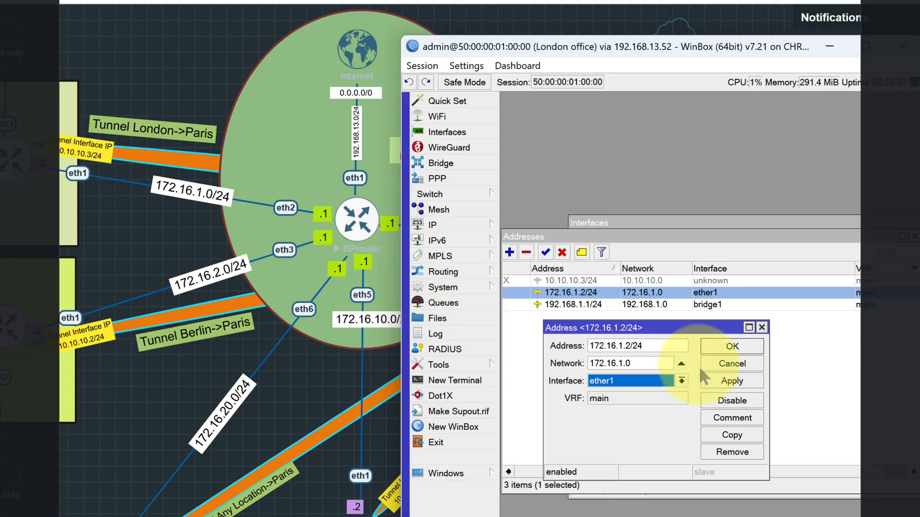
left_click(738, 366)
- Bring up the routing table and examine the destination and gateway of the default route 0.0.0.0/0
left_click(465, 223)
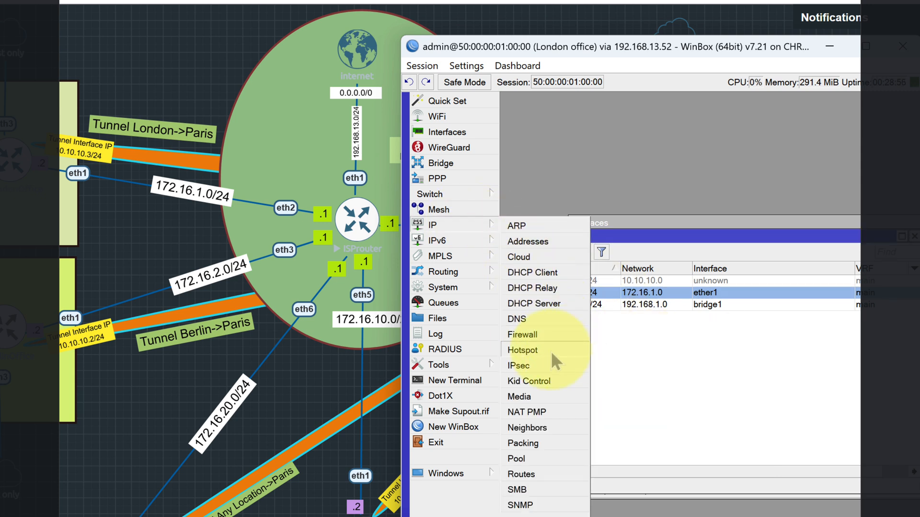
left_click(539, 471)
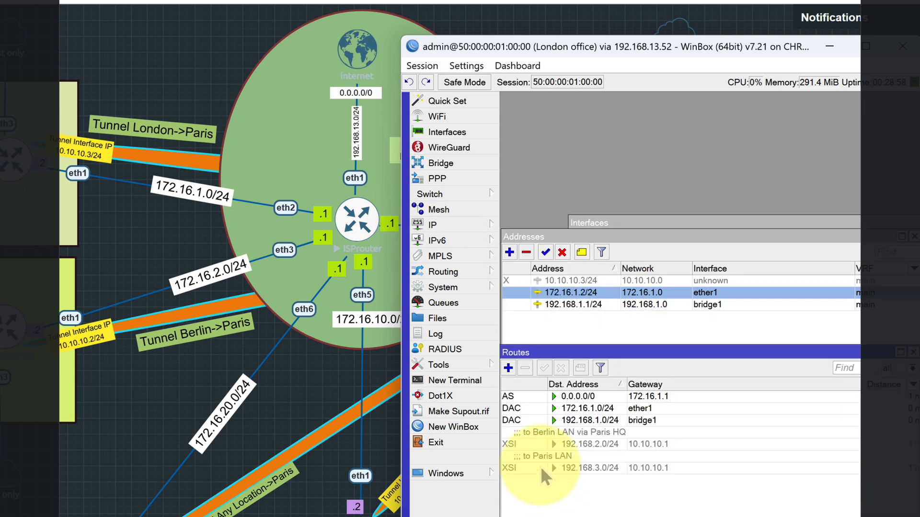
left_click_drag(585, 353, 628, 337)
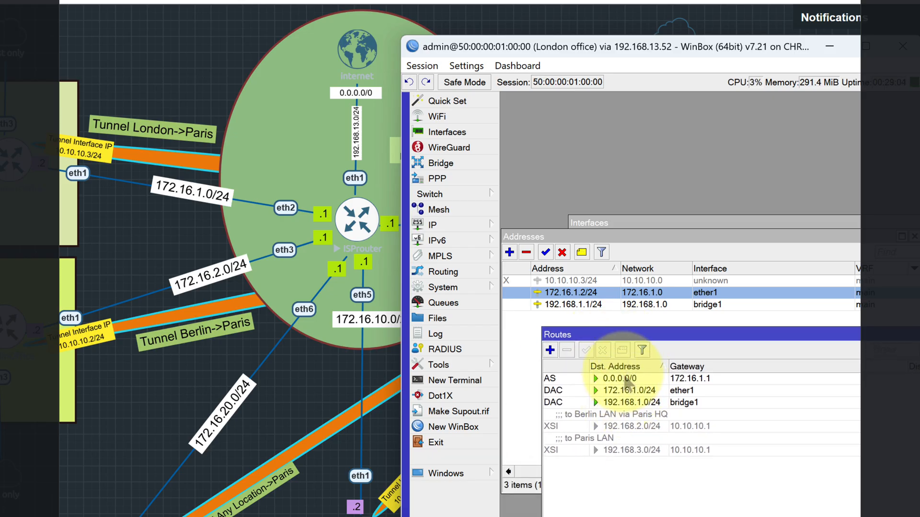
double_click(628, 381)
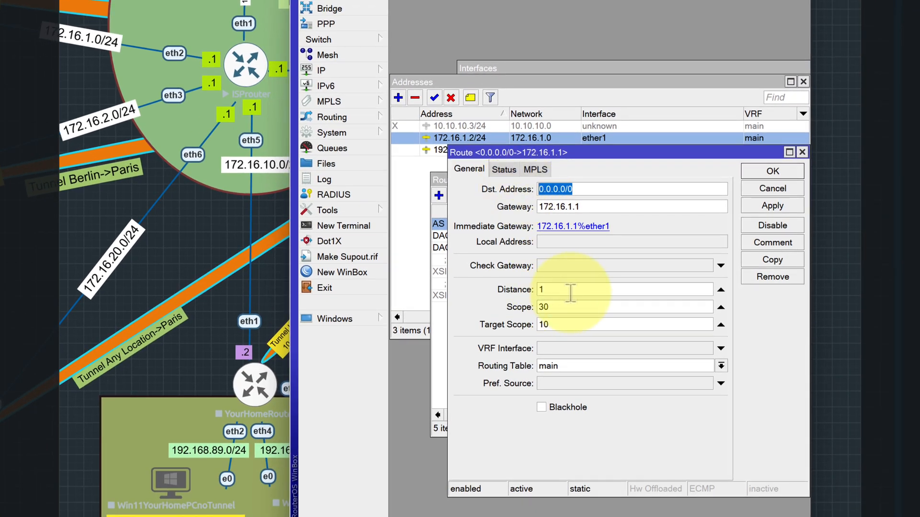
left_click_drag(594, 207, 533, 209)
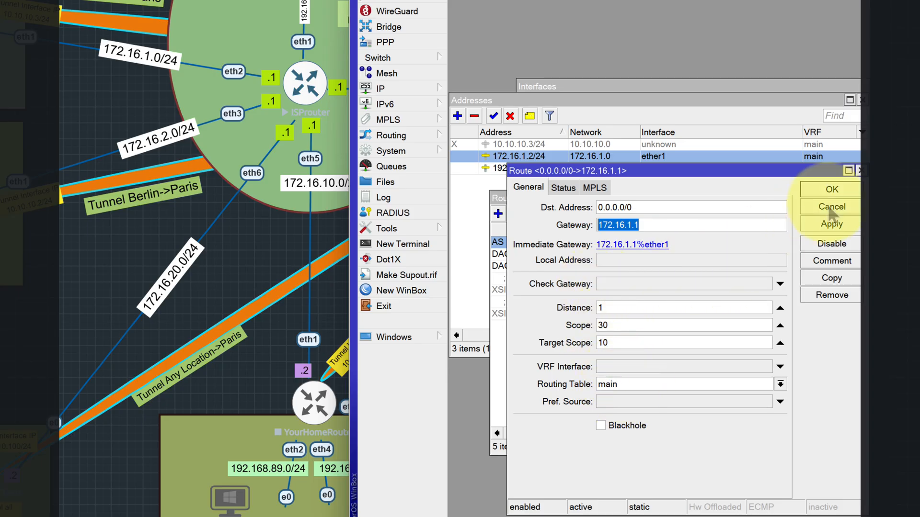
left_click(832, 189)
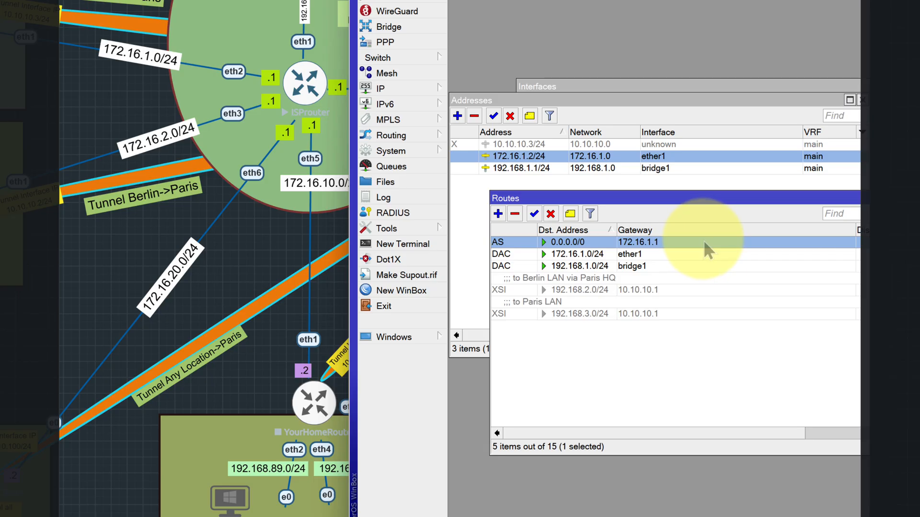
- Review the upstream server in the router's DNS settings and close them without changes
left_click(422, 88)
left_click(486, 177)
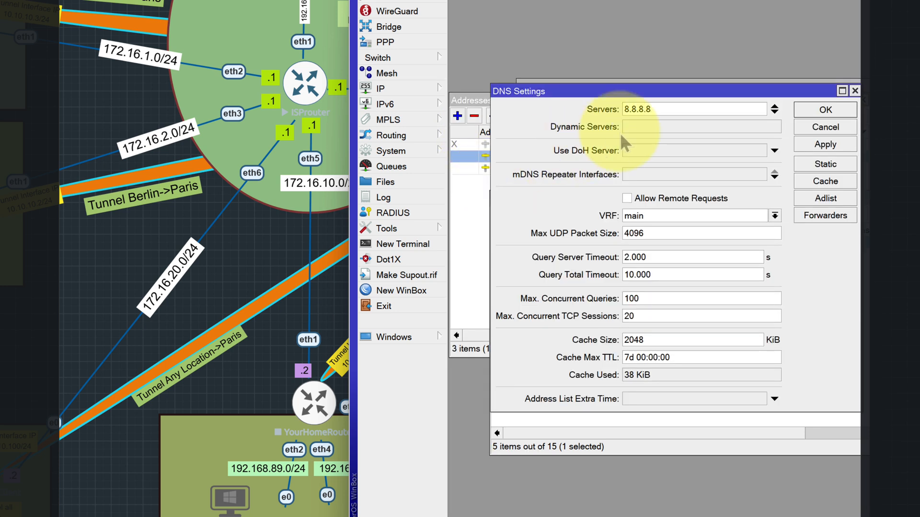
double_click(641, 109)
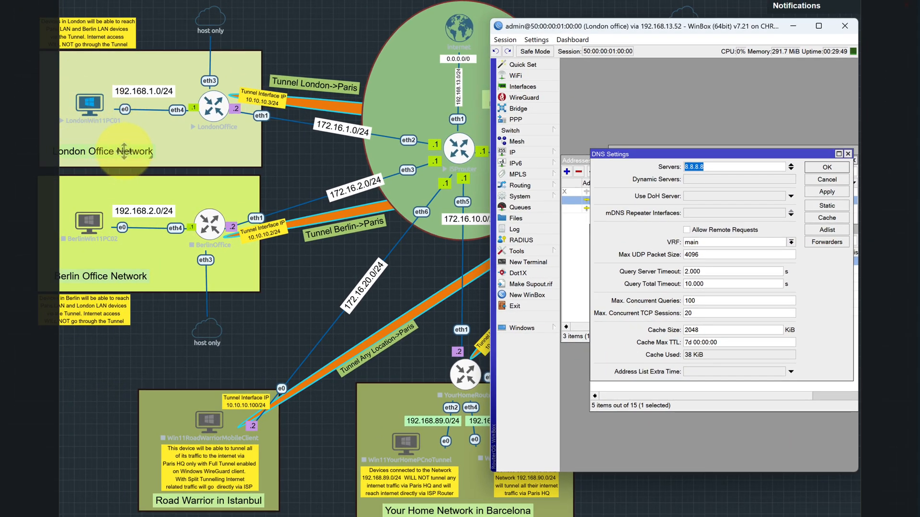
left_click(814, 179)
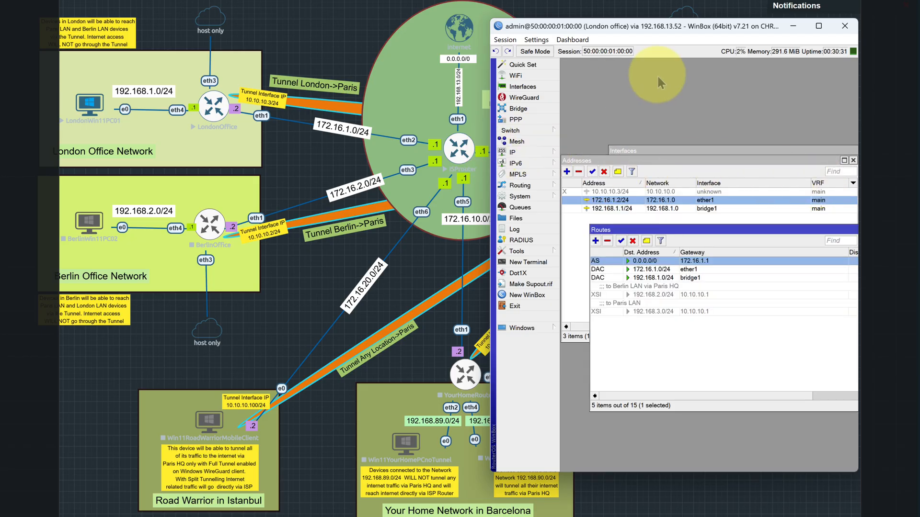
- Maximize the router session, check the disabled 10.10.10.3/24 address entry, and close the routes and addresses lists
left_click(818, 26)
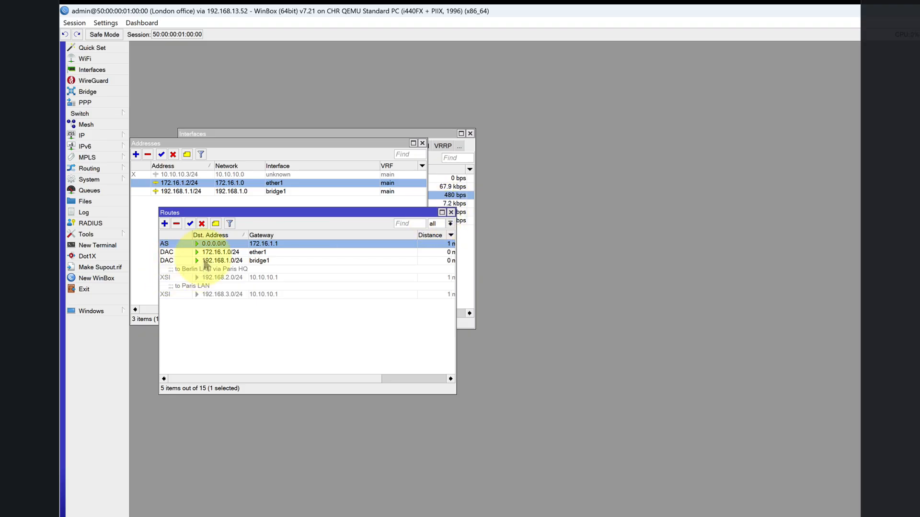
double_click(206, 260)
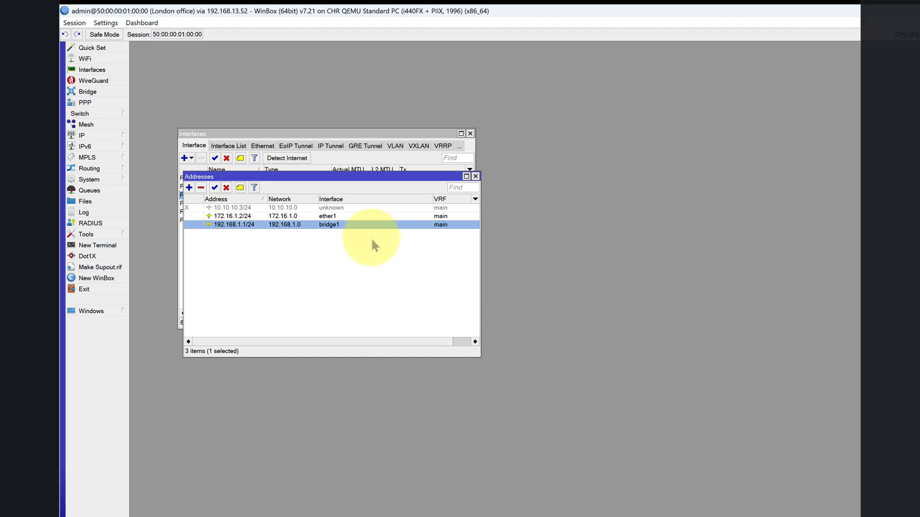
left_click(300, 209)
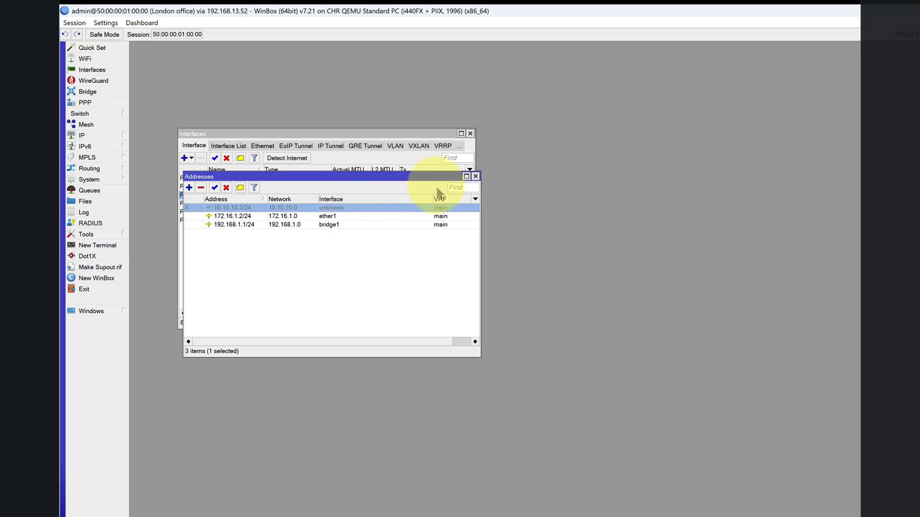
left_click(475, 176)
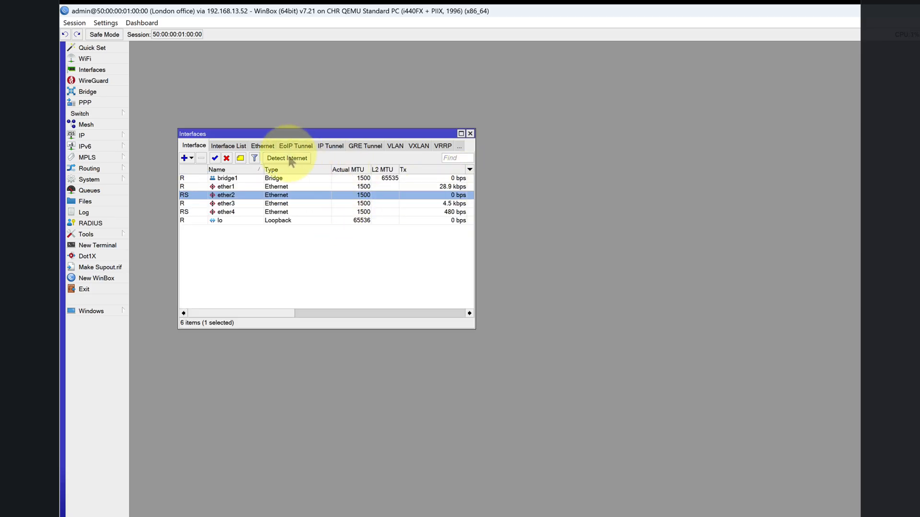
- Examine which interfaces belong to the LAN and WAN interface lists, and close the interfaces window
left_click(107, 76)
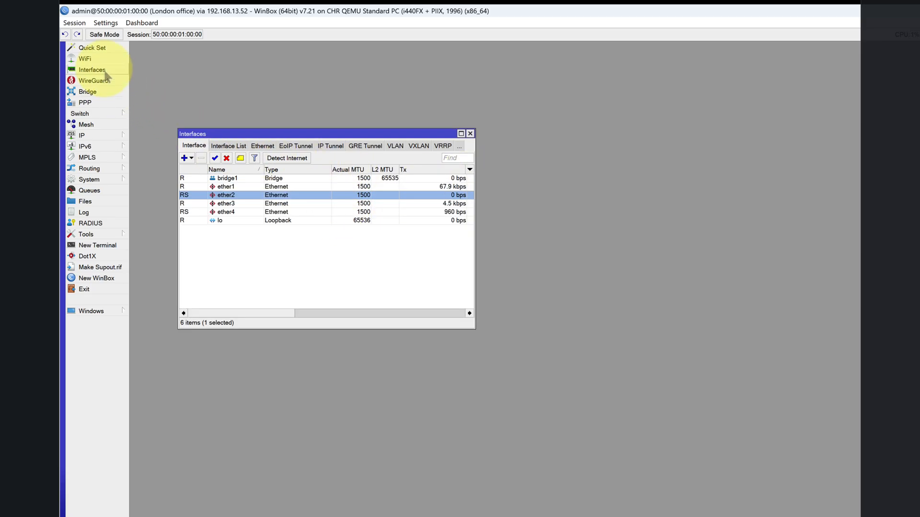
left_click(228, 146)
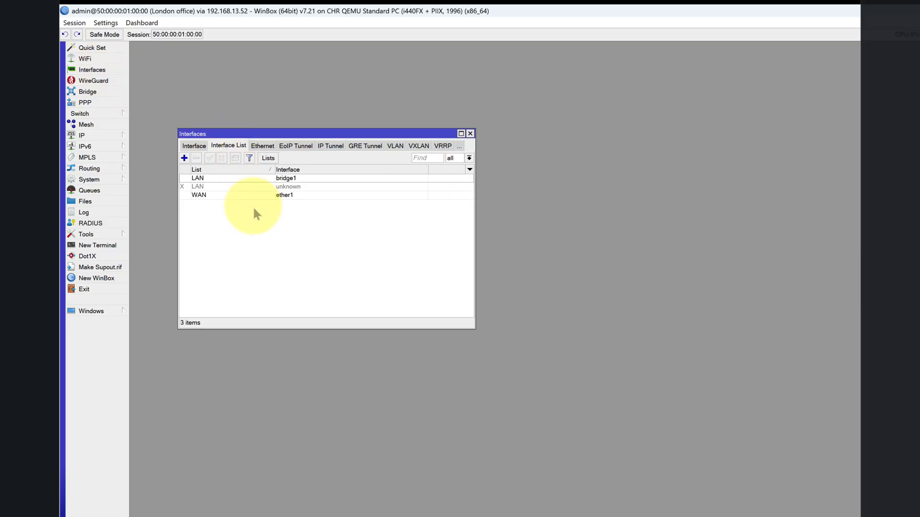
left_click(207, 186)
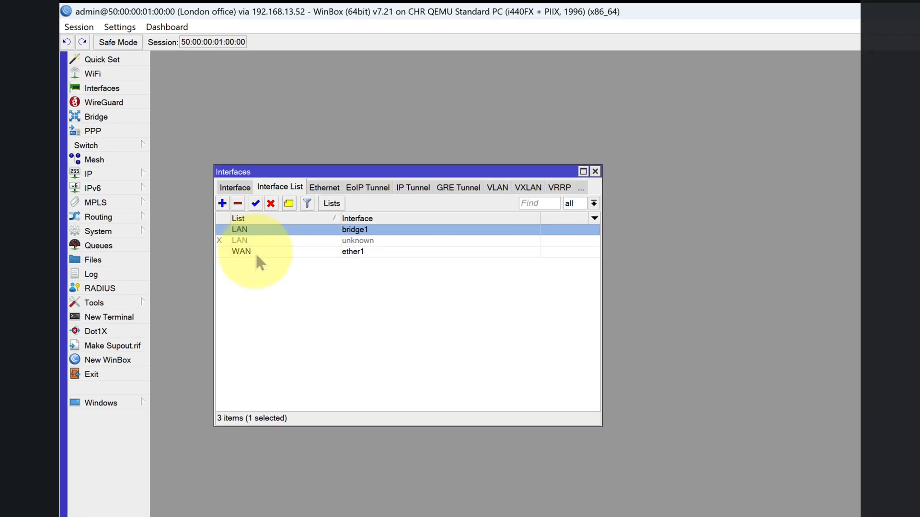
left_click(217, 203)
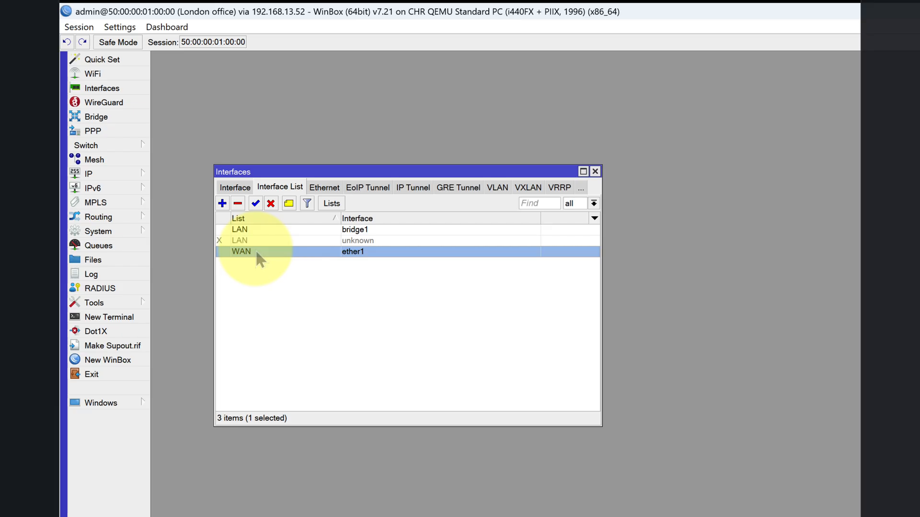
left_click(270, 231)
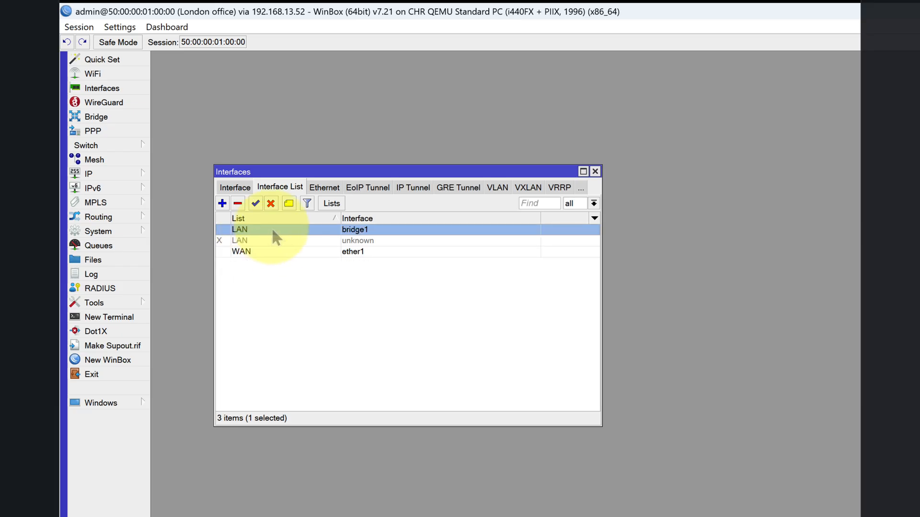
left_click(297, 241)
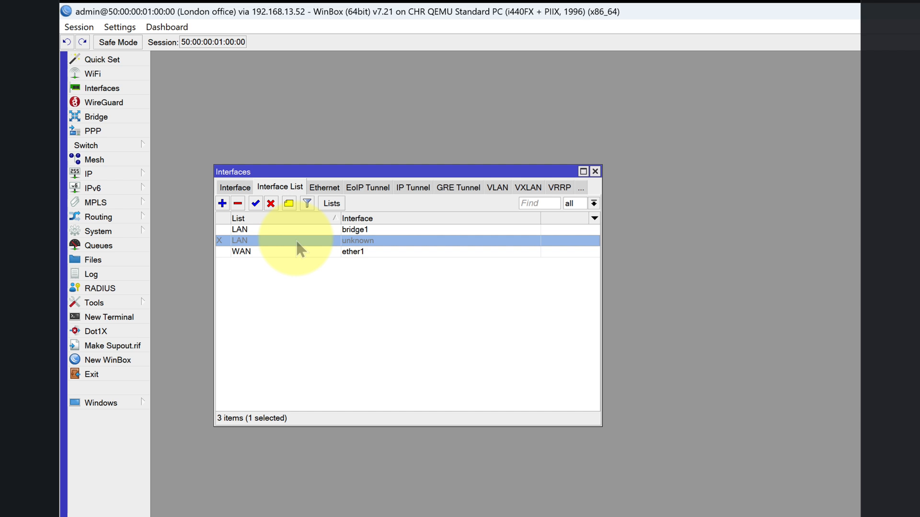
left_click(291, 253)
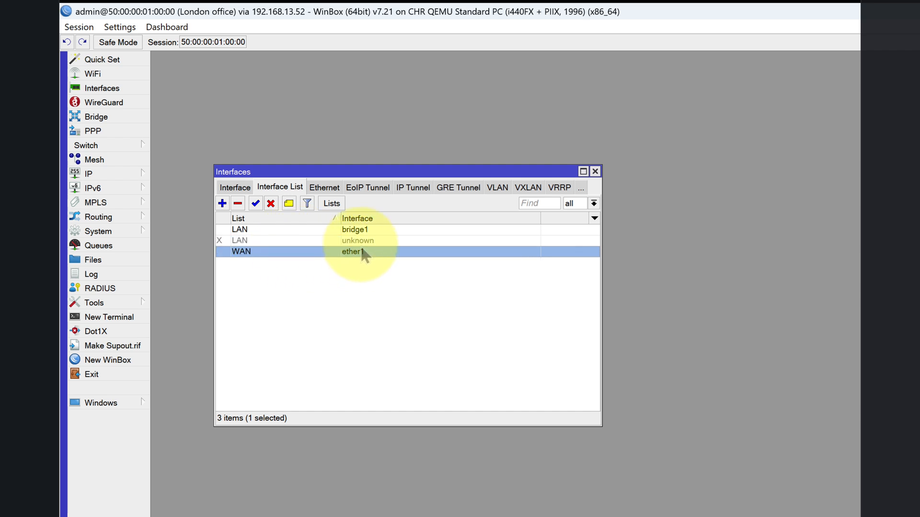
left_click(251, 230)
left_click(278, 254)
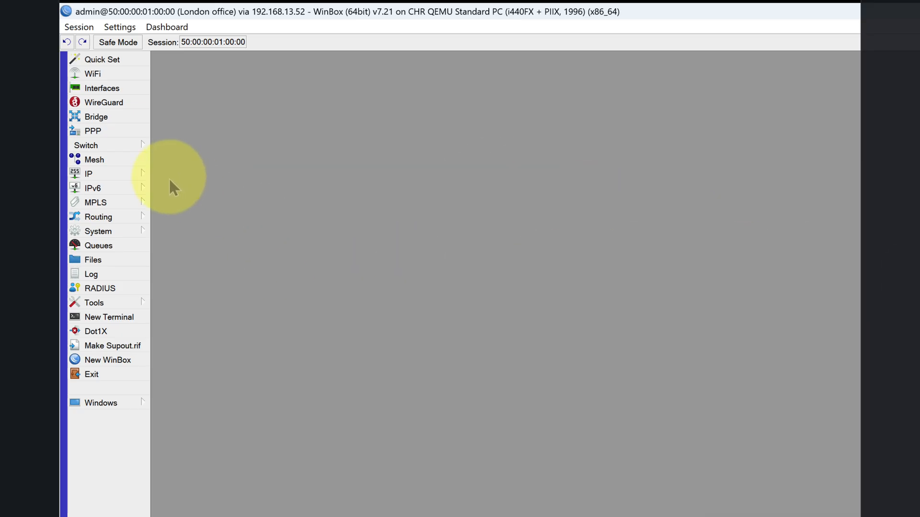
- Review the firewall filter rules for the input and forward chains, widening the Protocol column for readability
left_click(139, 174)
left_click(183, 276)
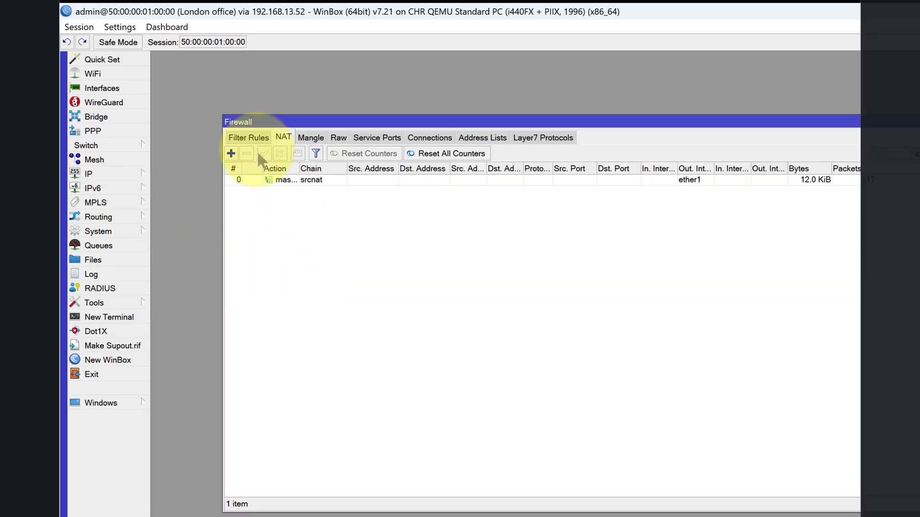
left_click(249, 138)
left_click(416, 190)
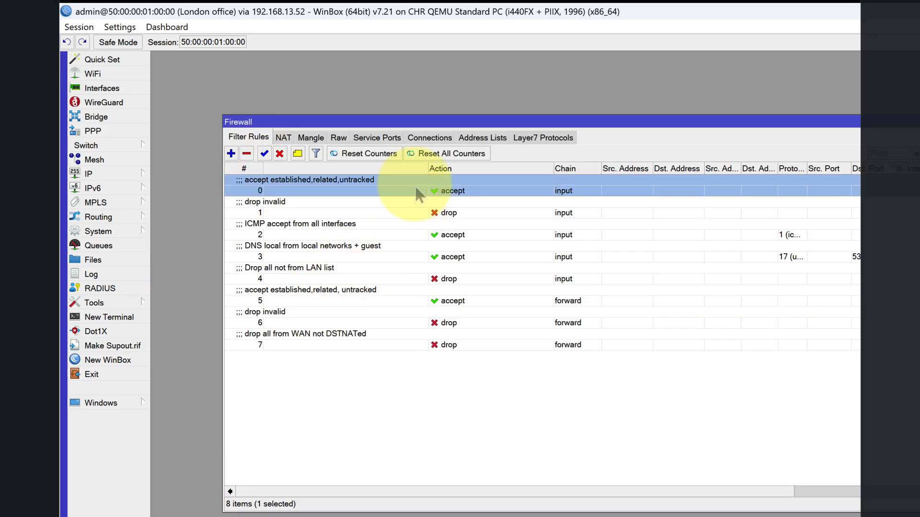
key("Down")
key("Down")
key("Down")
key("Down")
key("Down")
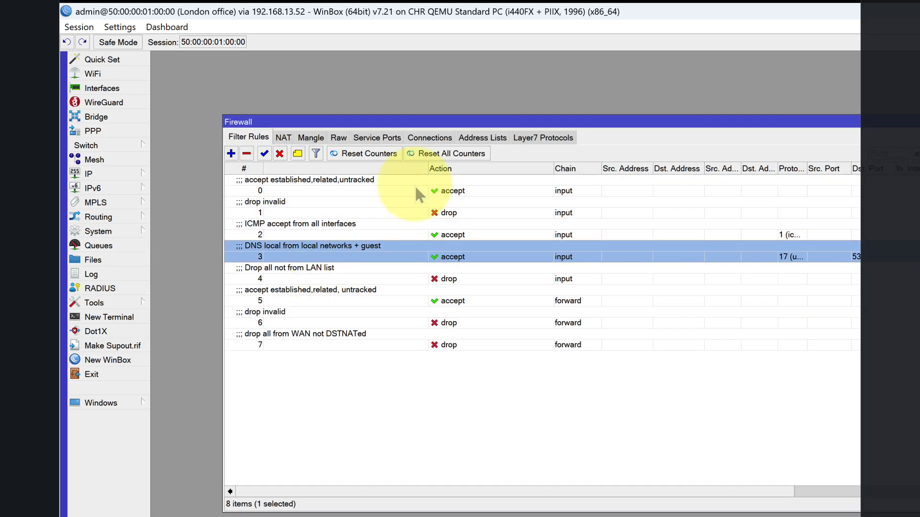
key("Down")
key("Down")
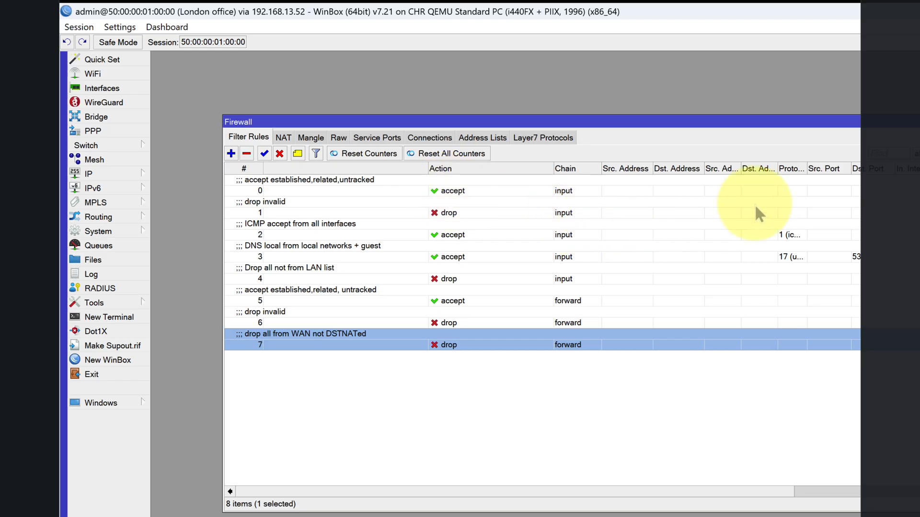
left_click_drag(806, 165, 828, 165)
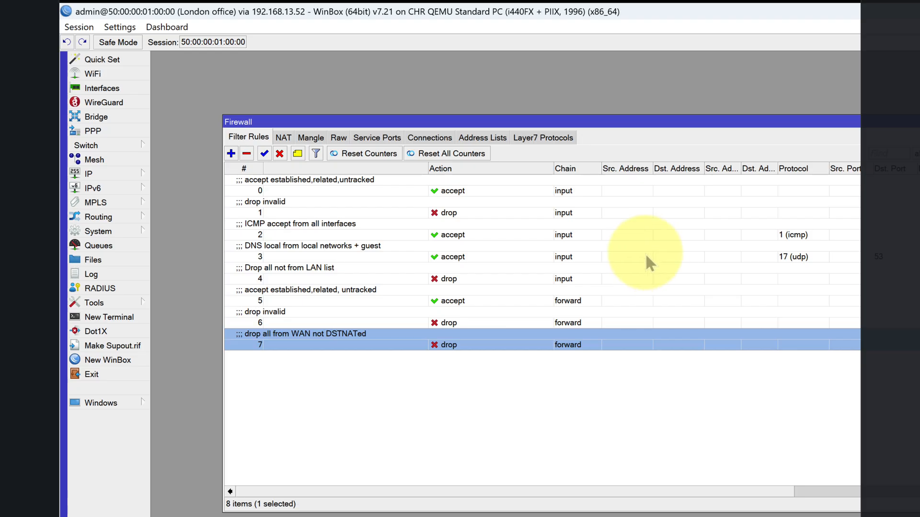
- Check the connection states and action of the input rule for established, related and untracked traffic, leaving it unchanged
double_click(305, 182)
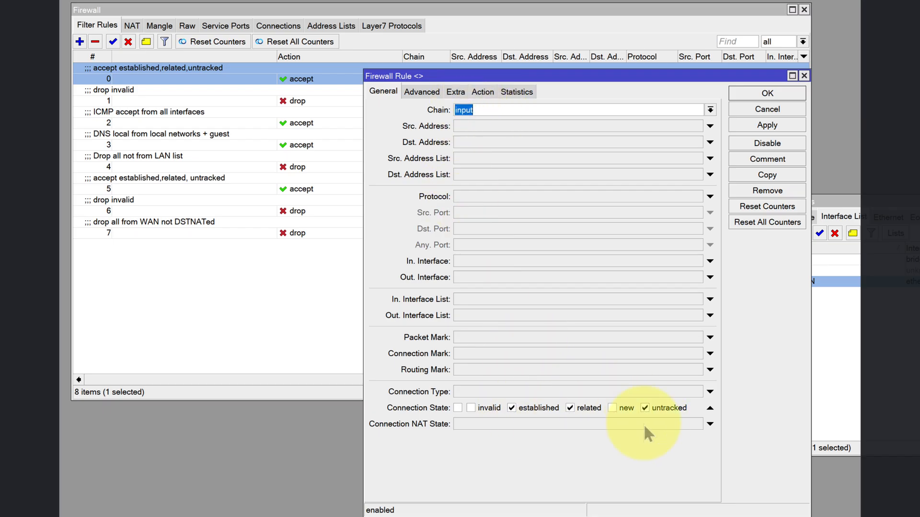
left_click(483, 92)
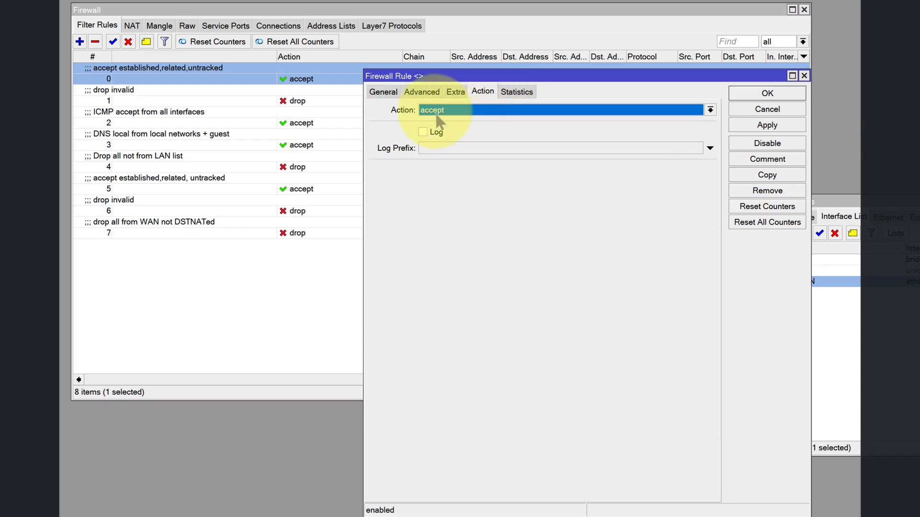
left_click(760, 98)
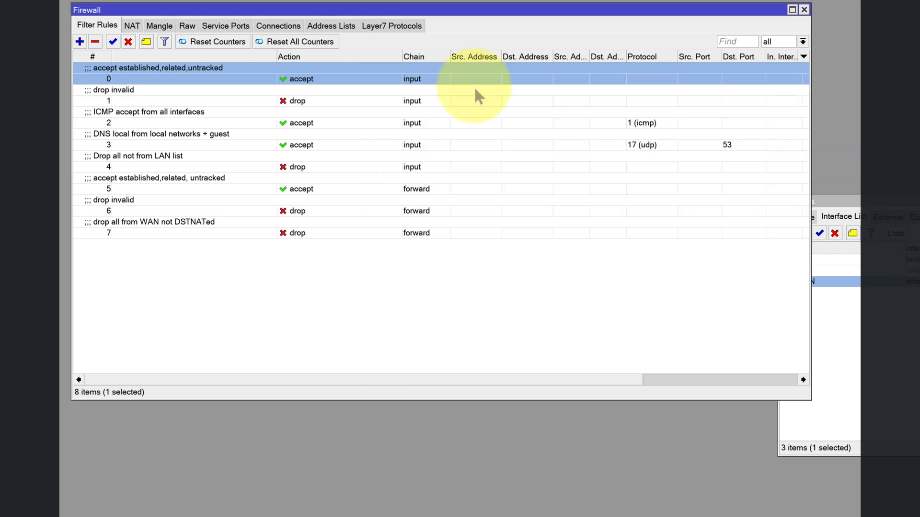
- Check the input chain's drop invalid rule, and widen the Firewall window to inspect the rules' byte and packet counters
double_click(240, 98)
left_click(384, 92)
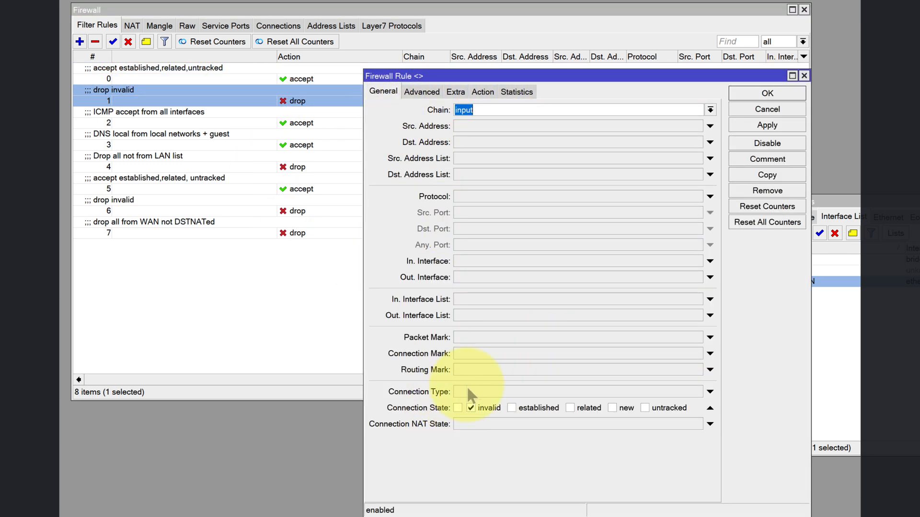
left_click(483, 92)
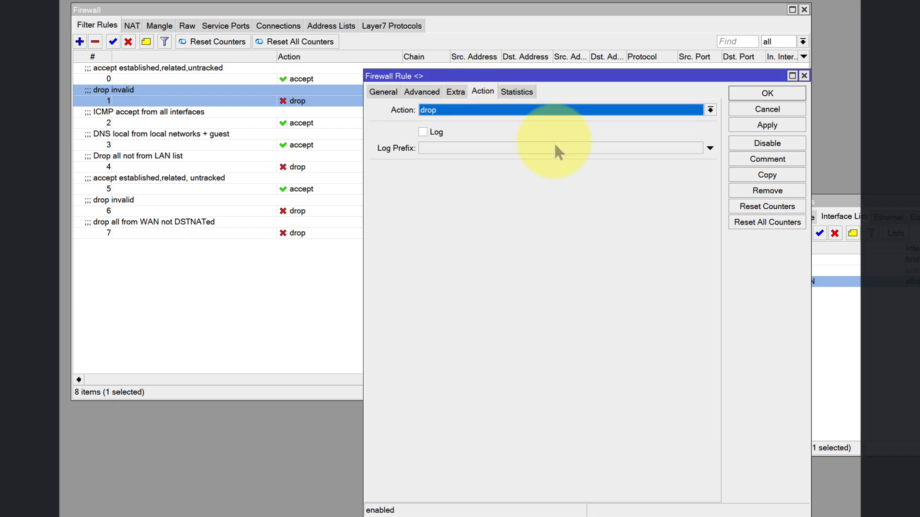
left_click(767, 94)
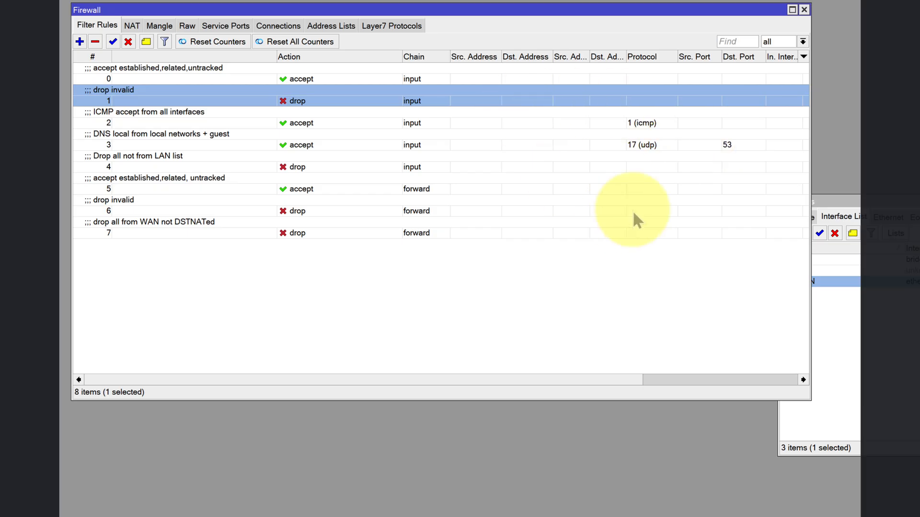
left_click_drag(808, 122, 857, 122)
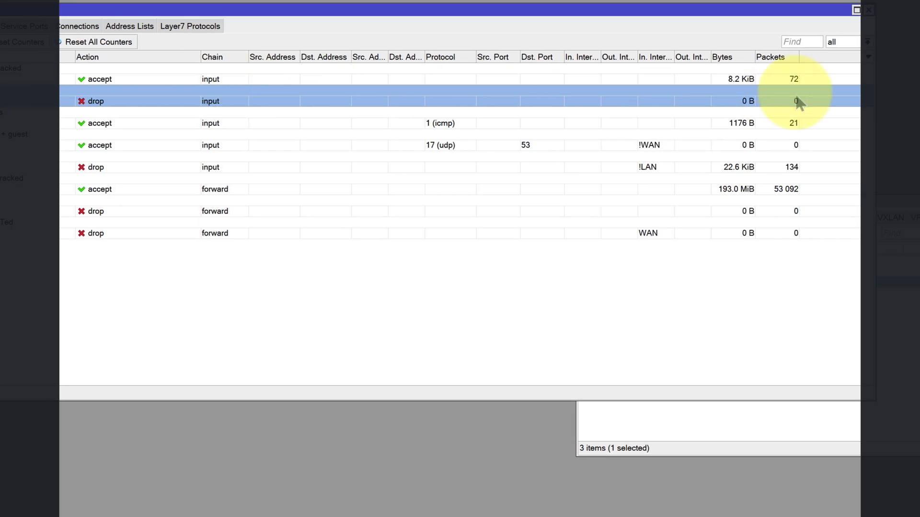
left_click(744, 82)
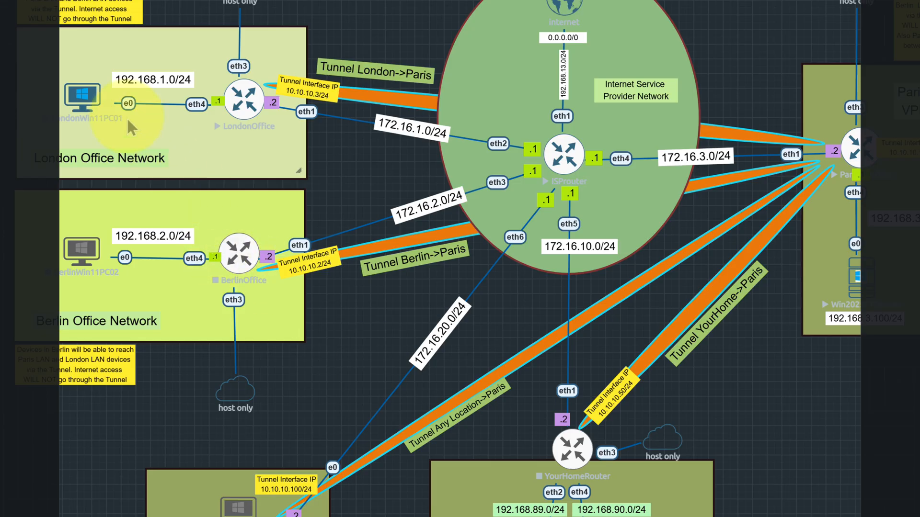
- Switch to the network topology, open the LondonWin11PC01 console and sign in to Windows with the account password
right_click(86, 98)
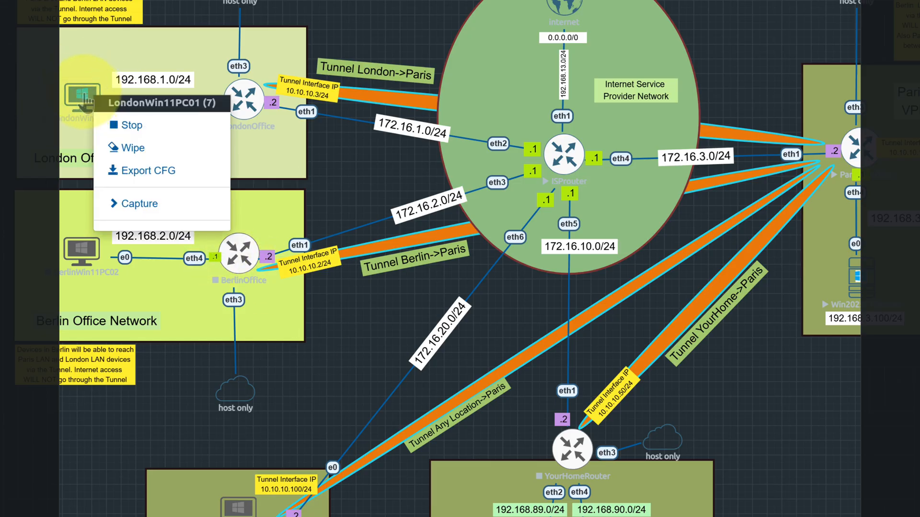
left_click(87, 98)
left_click(607, 50)
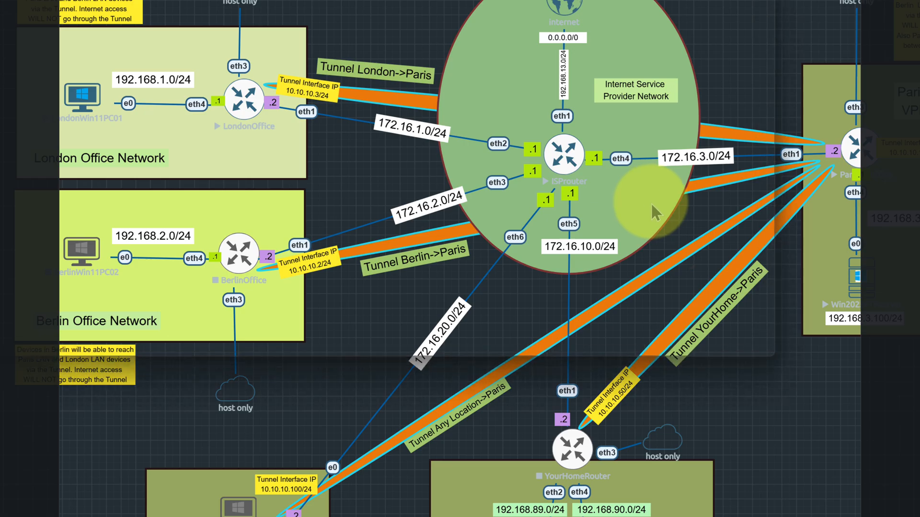
left_click(515, 245)
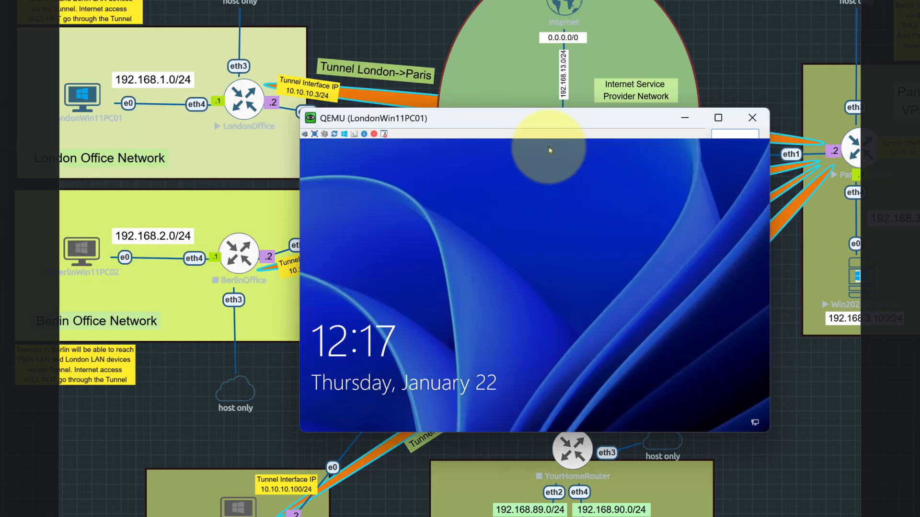
left_click(587, 225)
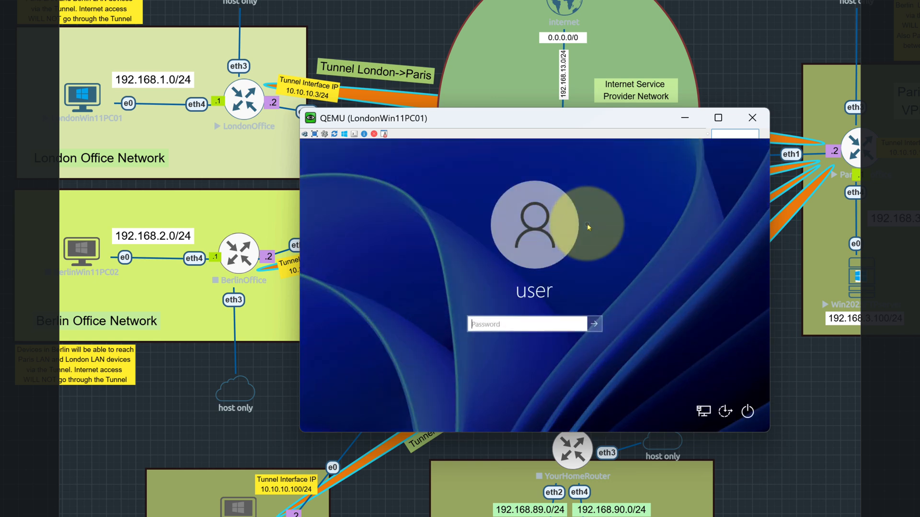
type("user")
key("Return")
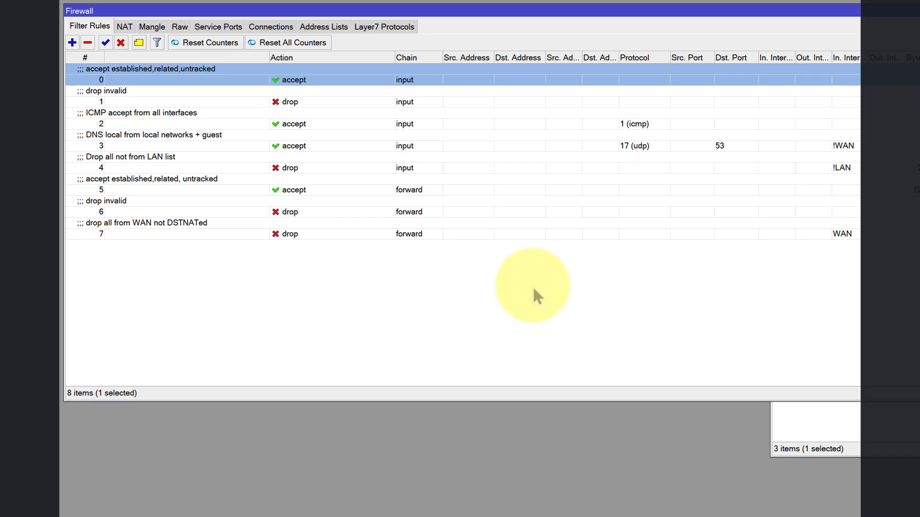
- Back in the London router's WinBox session, check the protocol and action of the ICMP accept from all interfaces rule
double_click(136, 120)
left_click(375, 93)
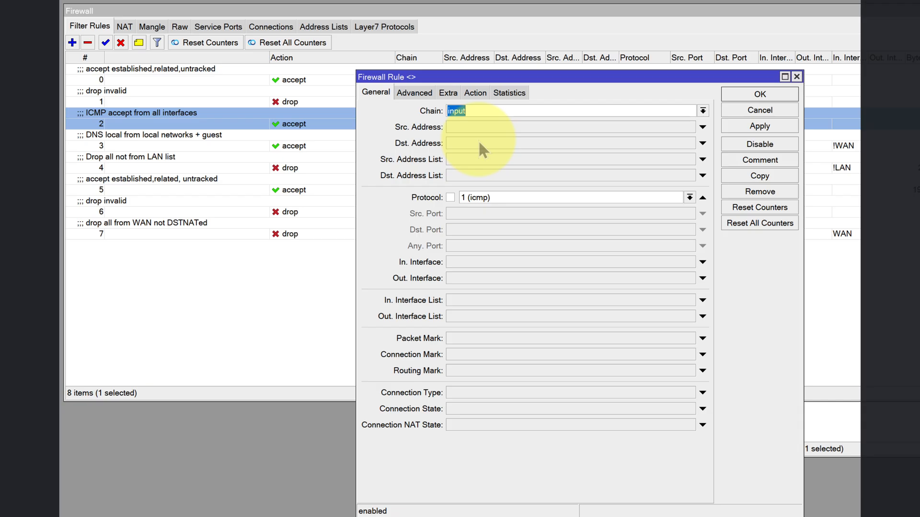
left_click(473, 93)
left_click(729, 96)
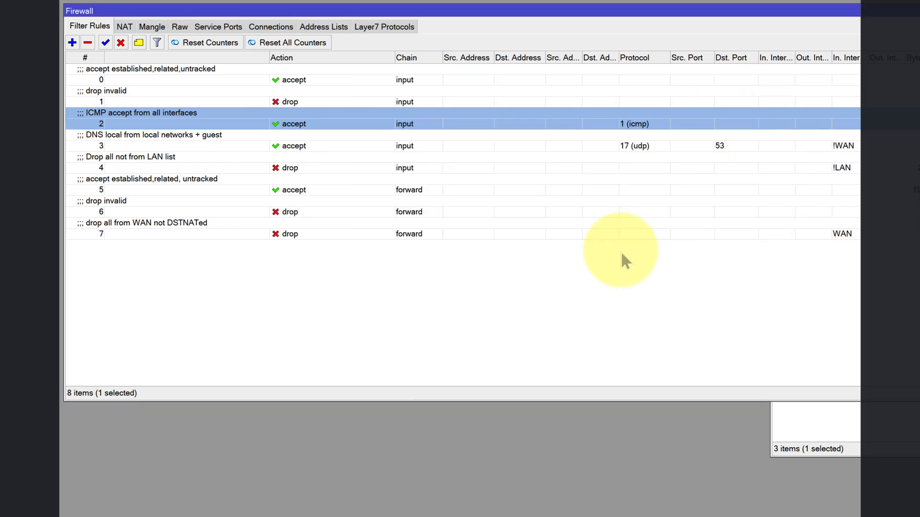
- Examine the protocol, destination port, incoming interface list and action of the DNS local from local networks + guest rule
double_click(248, 137)
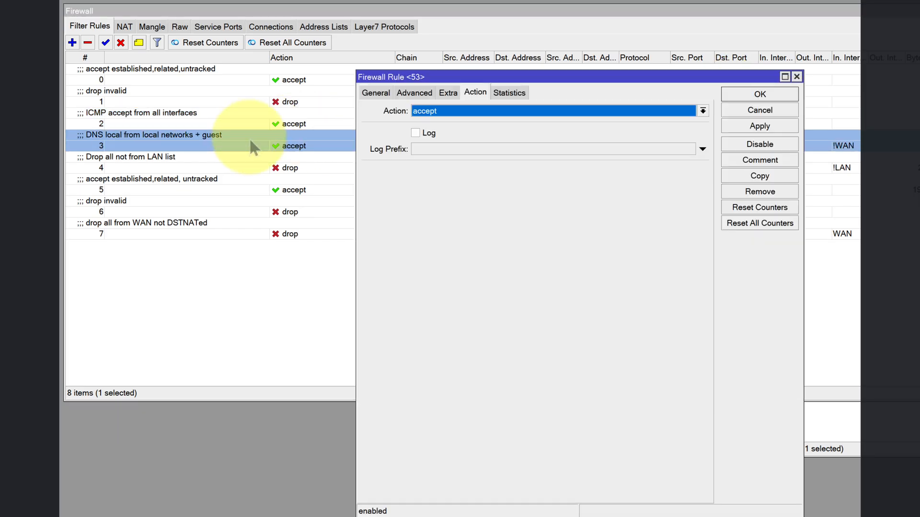
left_click(376, 92)
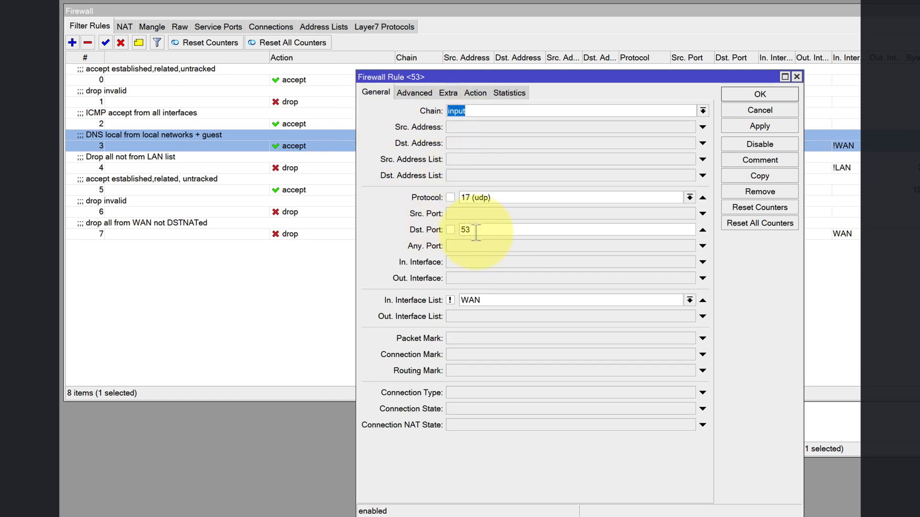
left_click(475, 93)
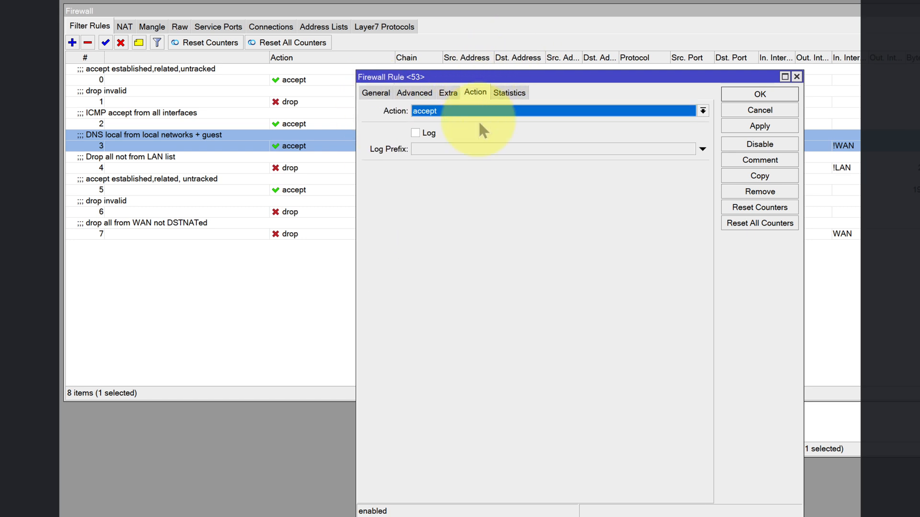
left_click(376, 92)
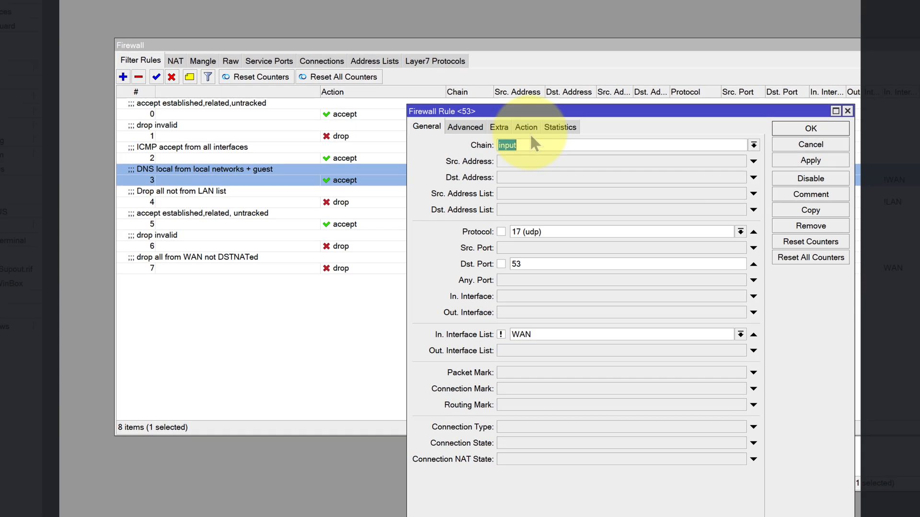
left_click(476, 93)
left_click(760, 110)
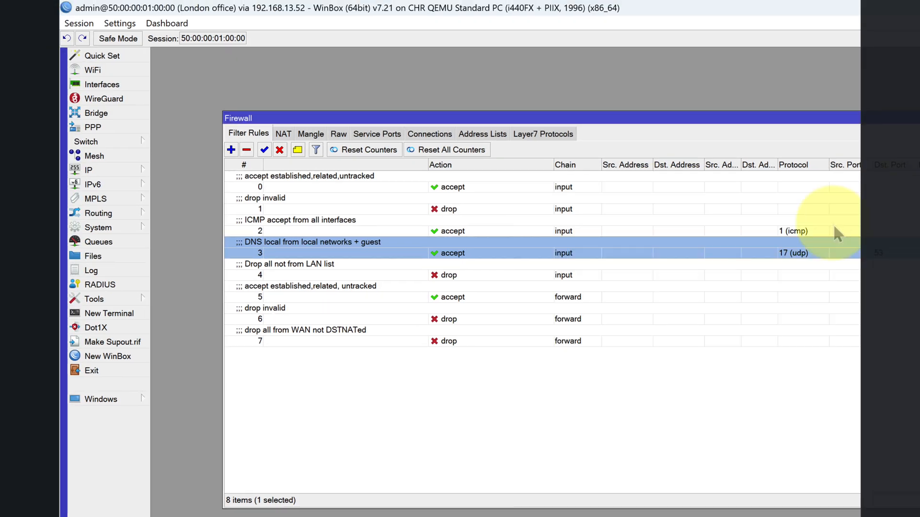
- Check the Allow Remote Requests option in the router's DNS settings and close them without changes
left_click(144, 177)
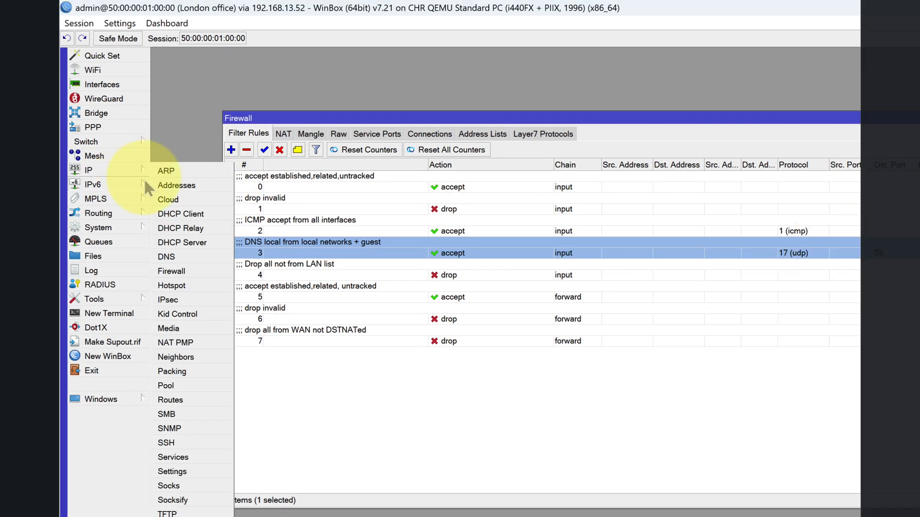
left_click(168, 257)
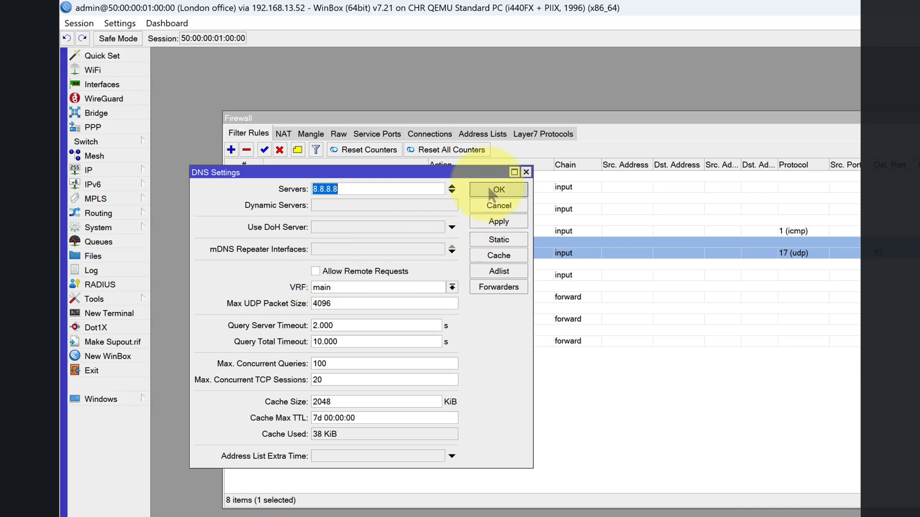
left_click(499, 189)
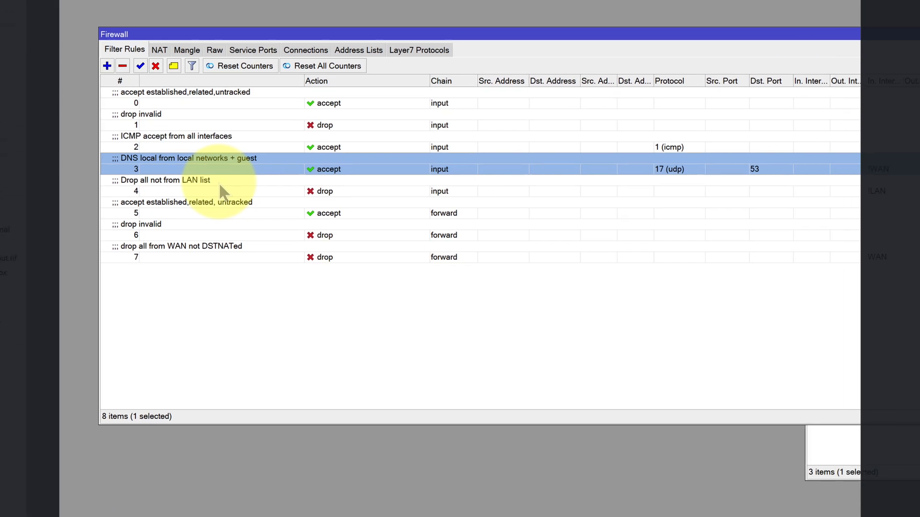
- Examine the chain, incoming interface list and action of the Drop all not from LAN list rule, leaving it unchanged
double_click(330, 268)
left_click(375, 91)
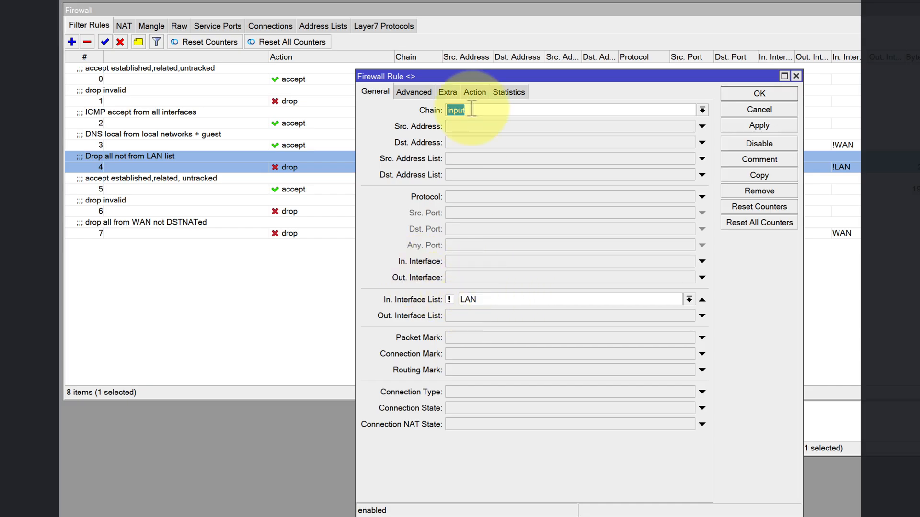
left_click(474, 92)
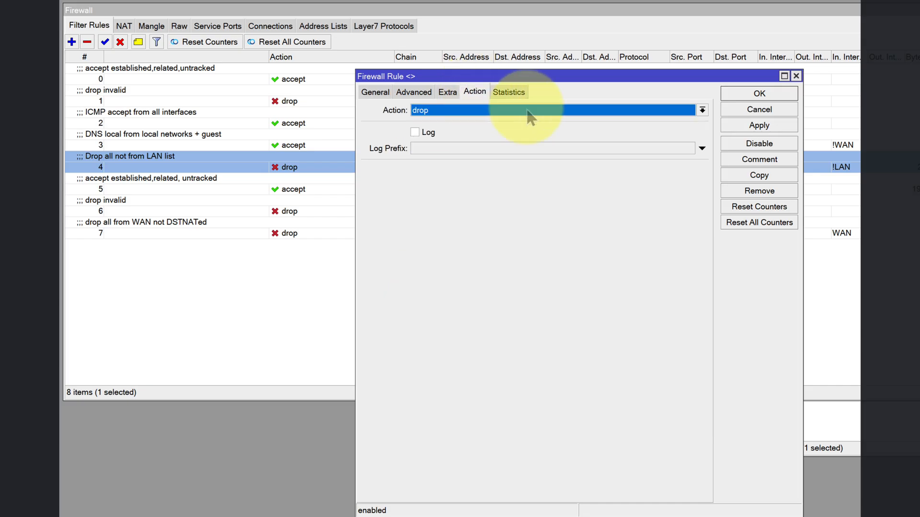
left_click(736, 92)
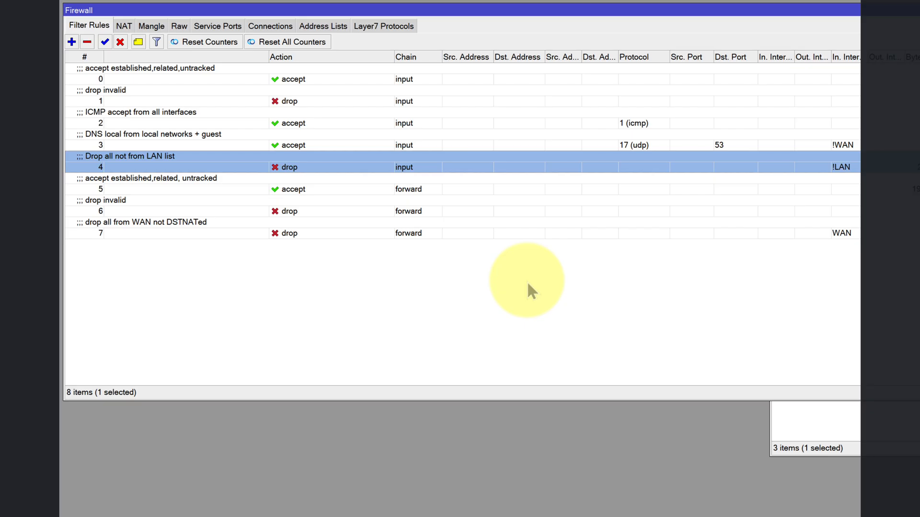
double_click(289, 168)
left_click(375, 91)
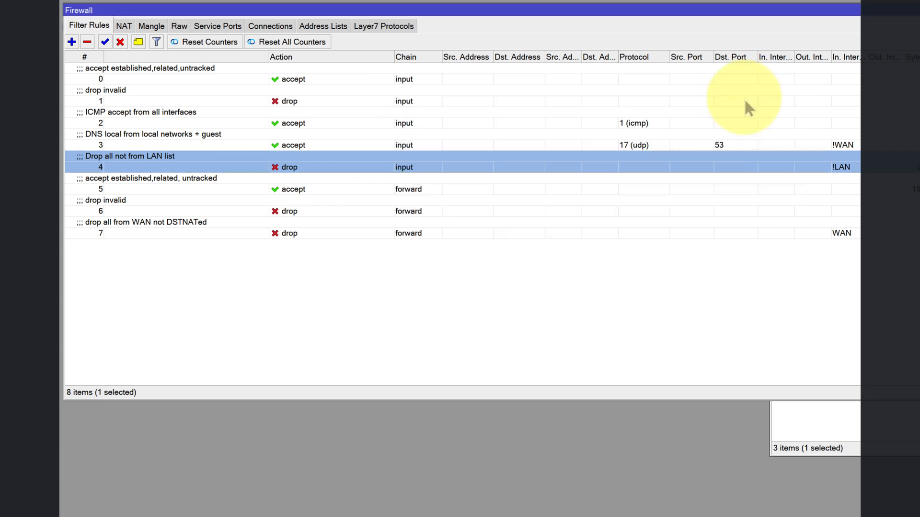
left_click(747, 95)
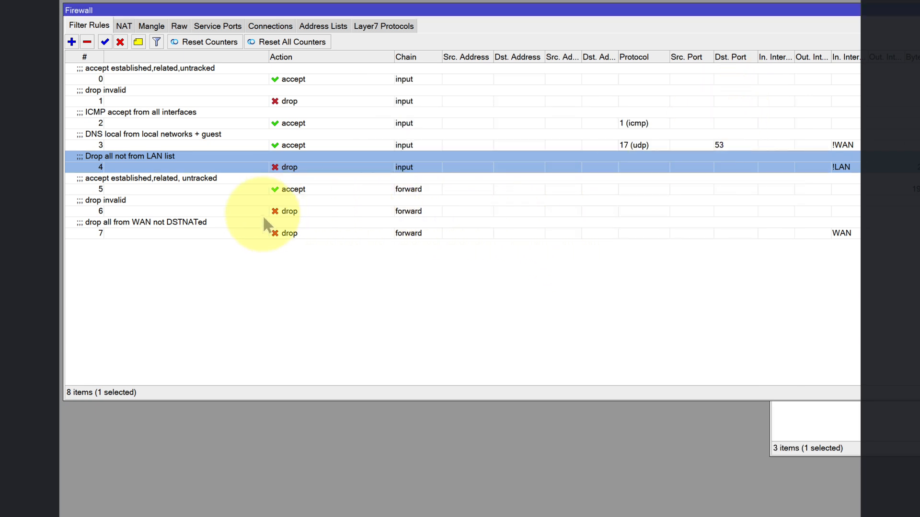
- Check the connection states and actions of the forward rules for established, related, untracked and for invalid traffic
double_click(248, 188)
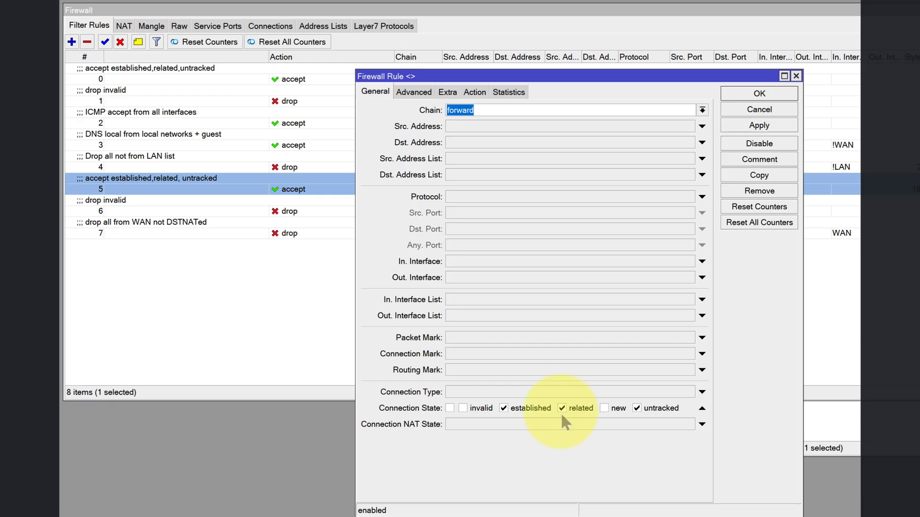
left_click(474, 92)
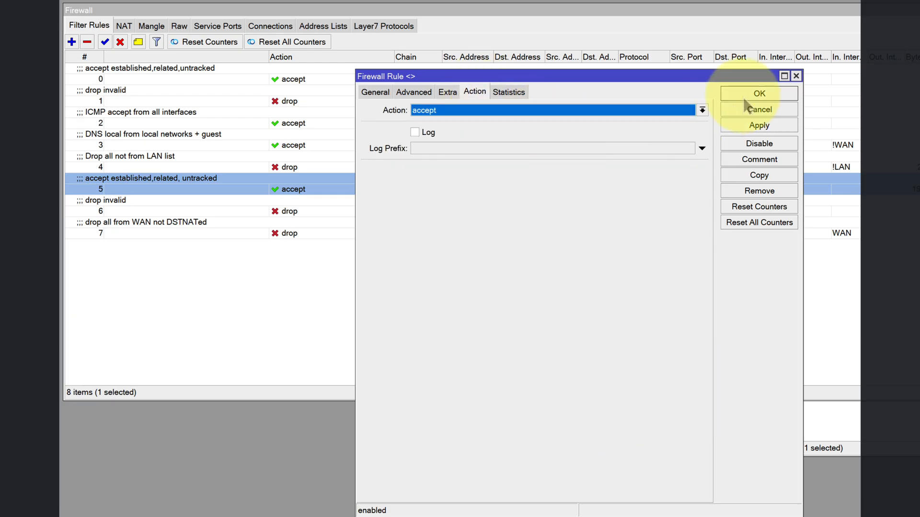
left_click(747, 109)
double_click(210, 203)
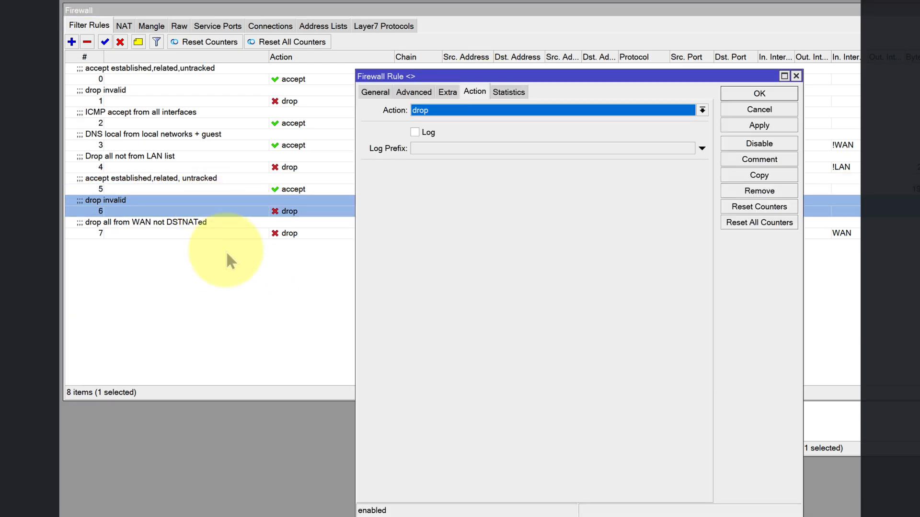
left_click(375, 92)
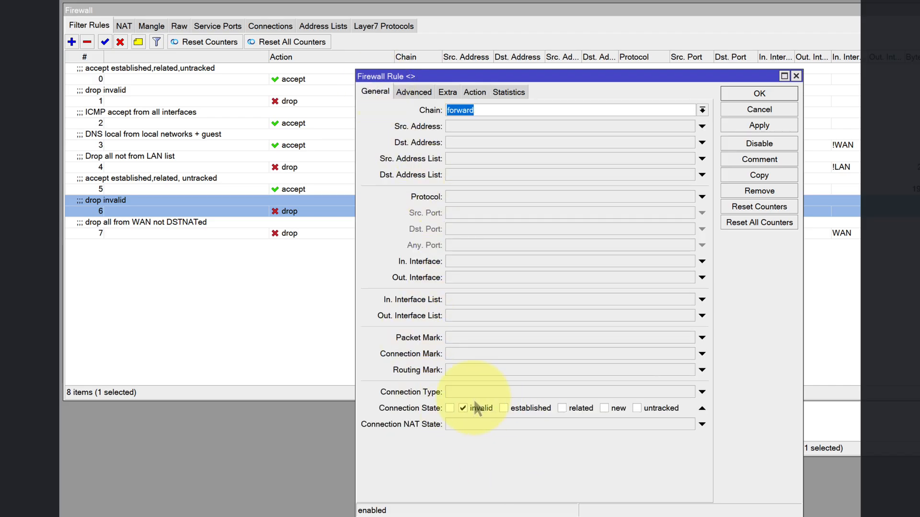
left_click(475, 91)
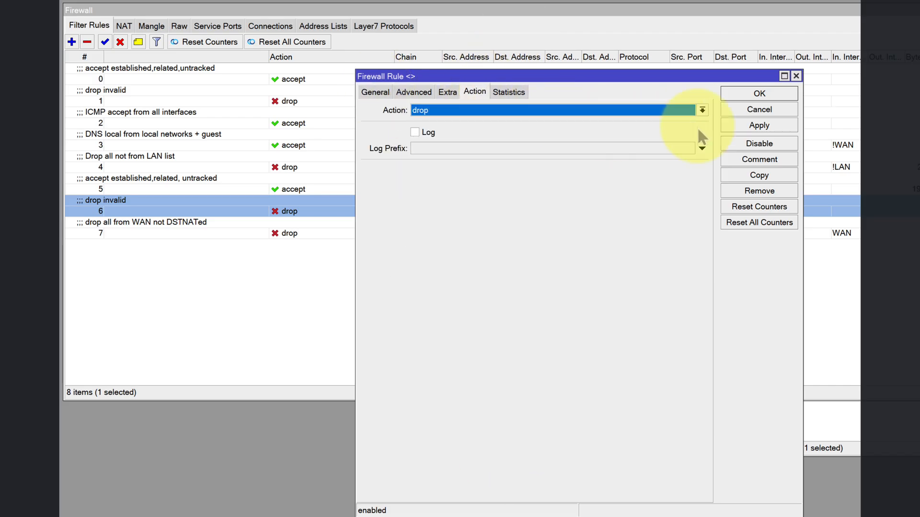
left_click(742, 110)
- Examine the chain, incoming interface list, connection states and action of the drop all from WAN not DSTNATed rule, leaving it unchanged
double_click(359, 229)
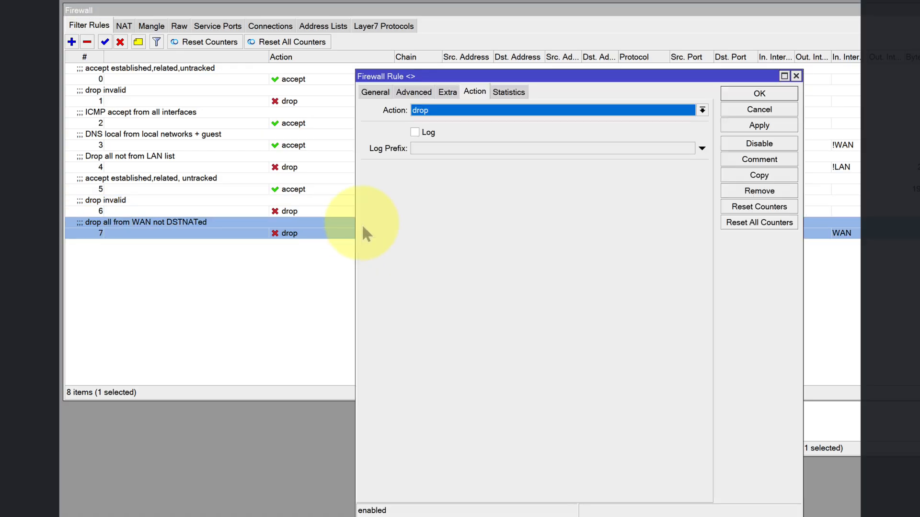
left_click(375, 91)
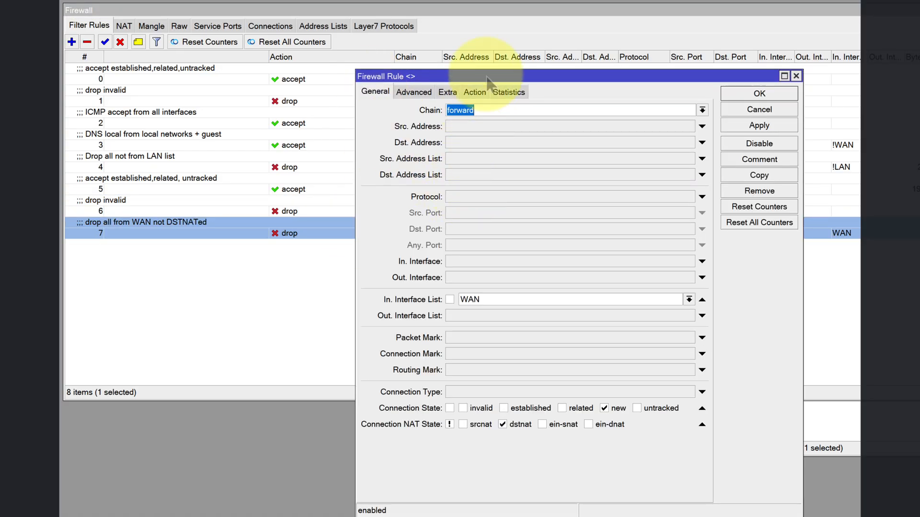
left_click_drag(486, 77, 516, 79)
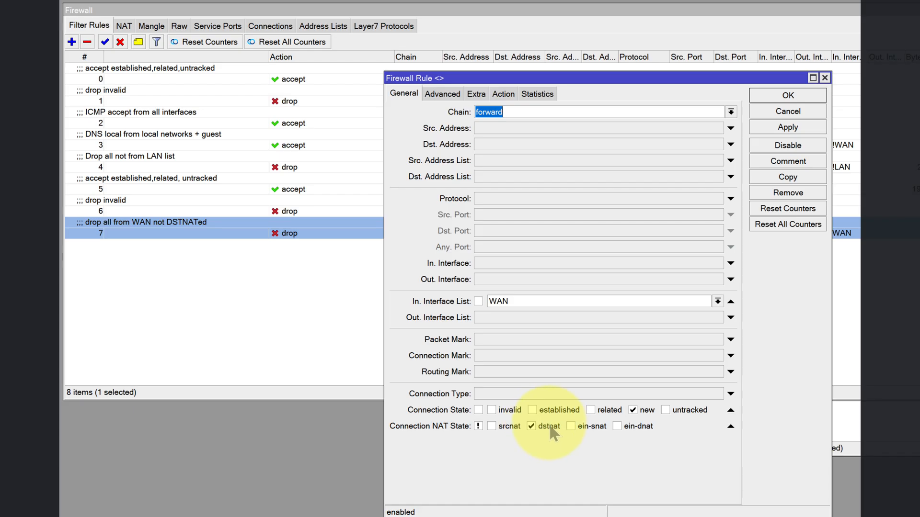
left_click(504, 94)
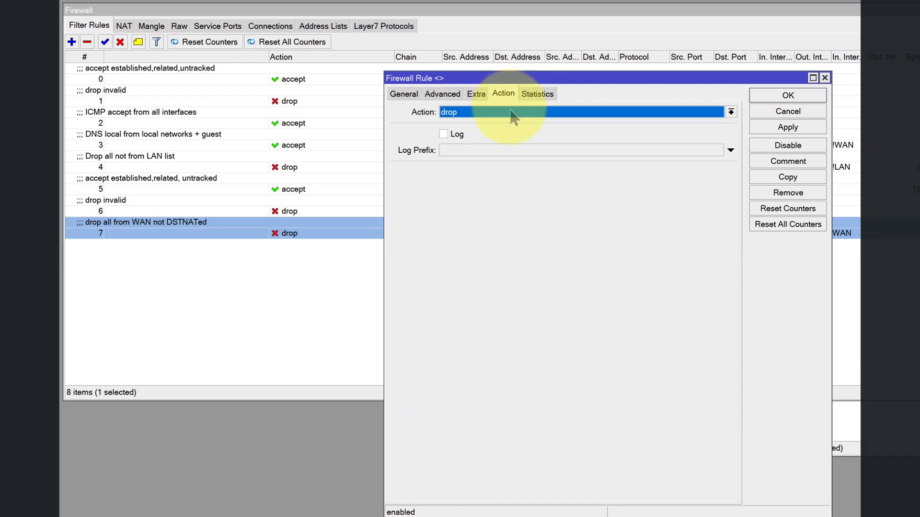
left_click(785, 114)
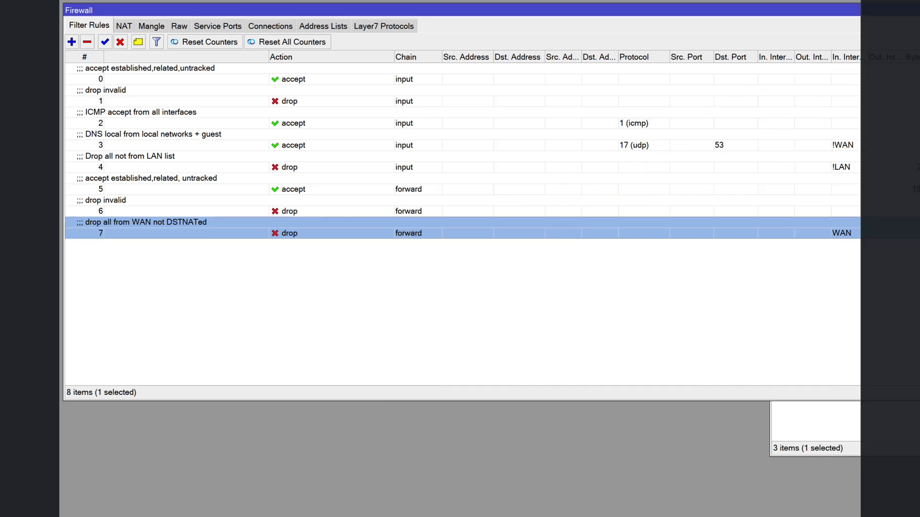
- Check the London router's srcnat NAT rule for its outgoing interface and action, and close it without changes
left_click(124, 26)
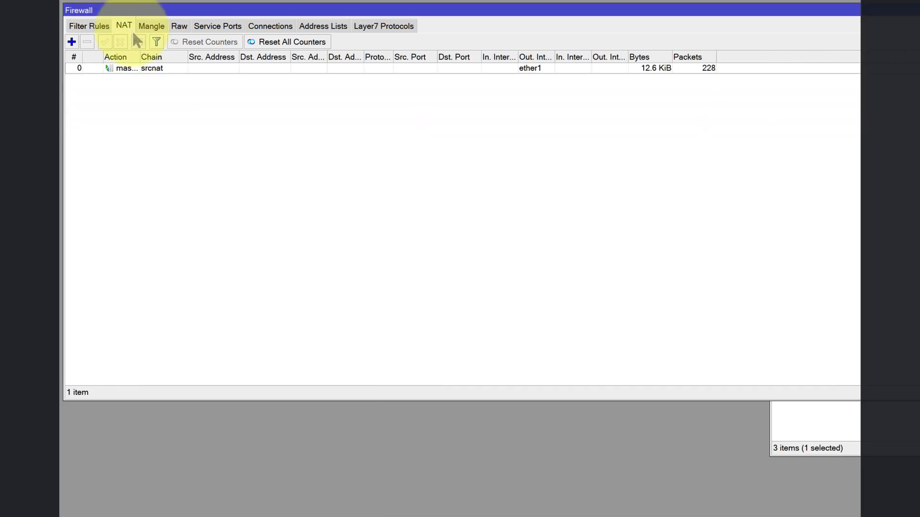
double_click(138, 68)
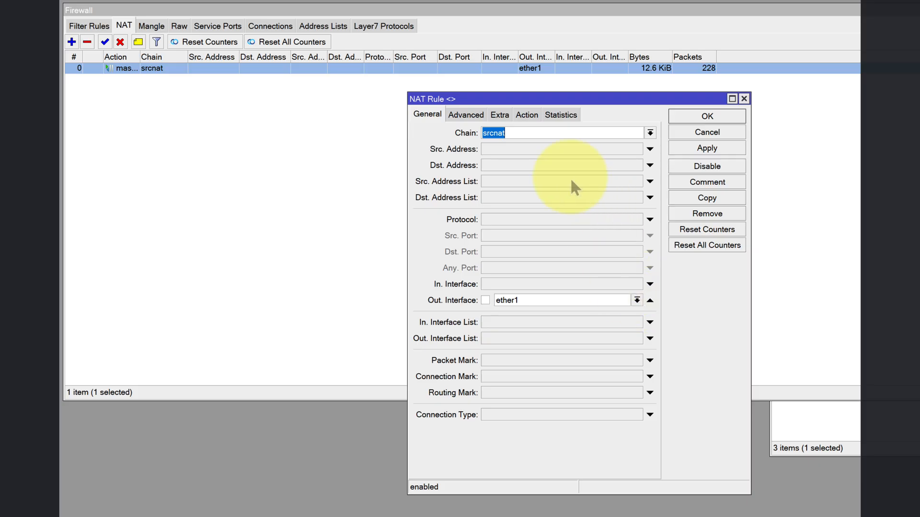
left_click(525, 115)
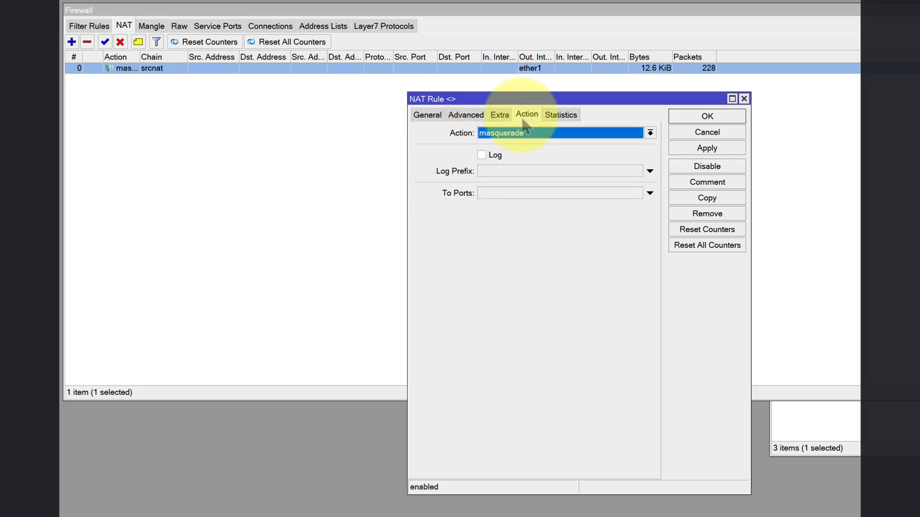
left_click(712, 132)
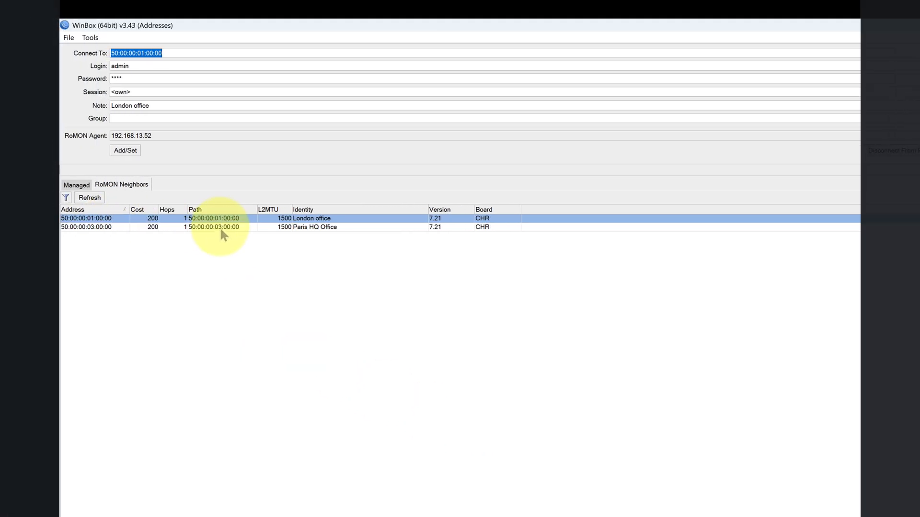
- Connect to the Paris HQ Office router through RoMON and display its firewall filter rules with a wider Protocol column
left_click(88, 227)
key("Return")
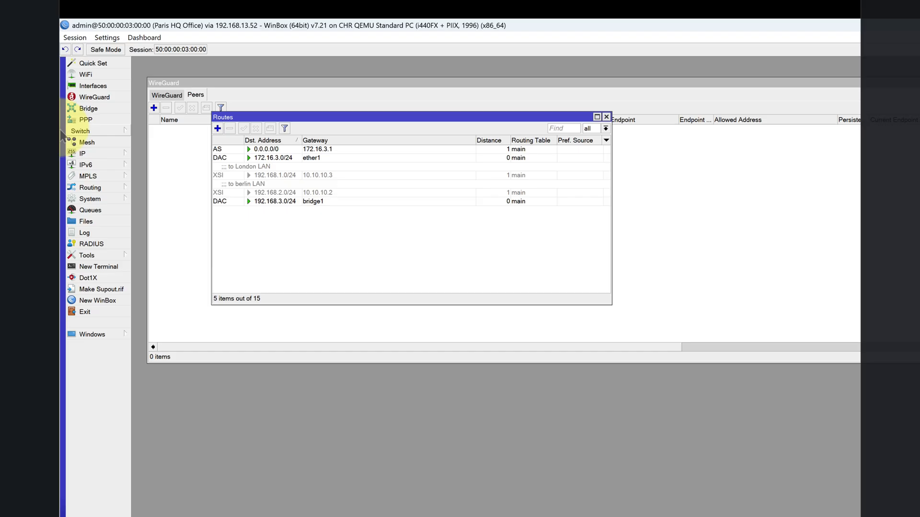
left_click(97, 149)
left_click(151, 224)
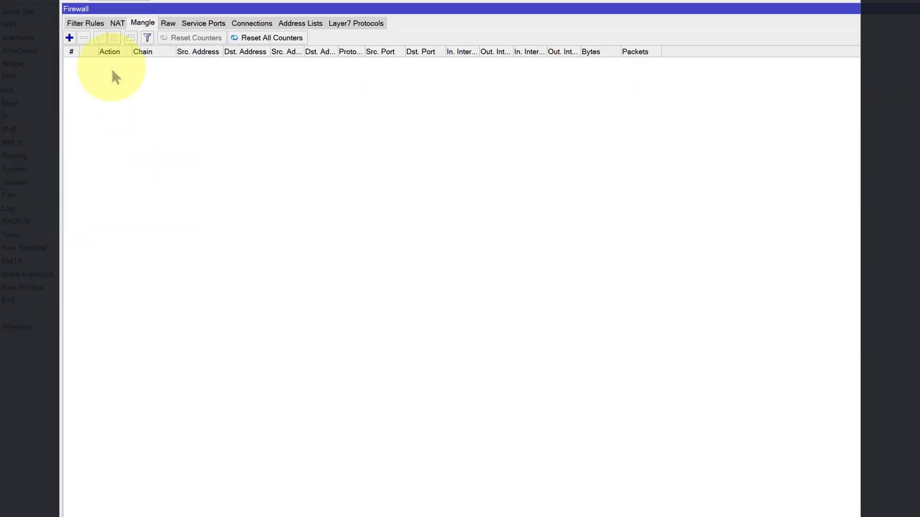
left_click(102, 34)
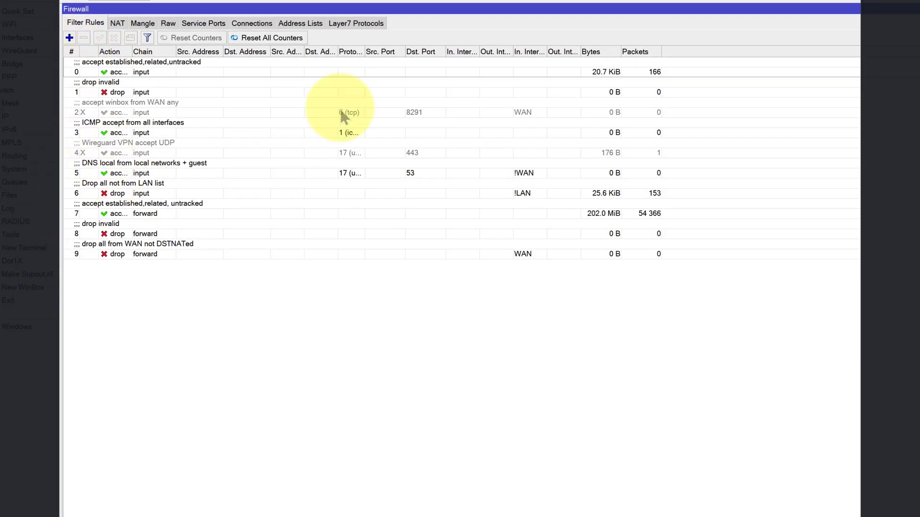
left_click_drag(364, 51, 427, 49)
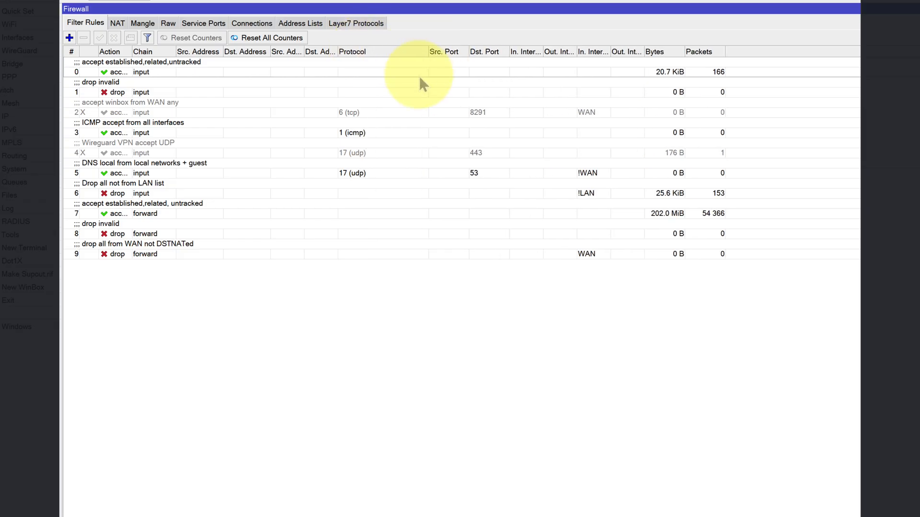
- Review the protocol, destination port and action of the disabled Wireguard VPN accept UDP rule, and enable the rule
left_click(160, 153)
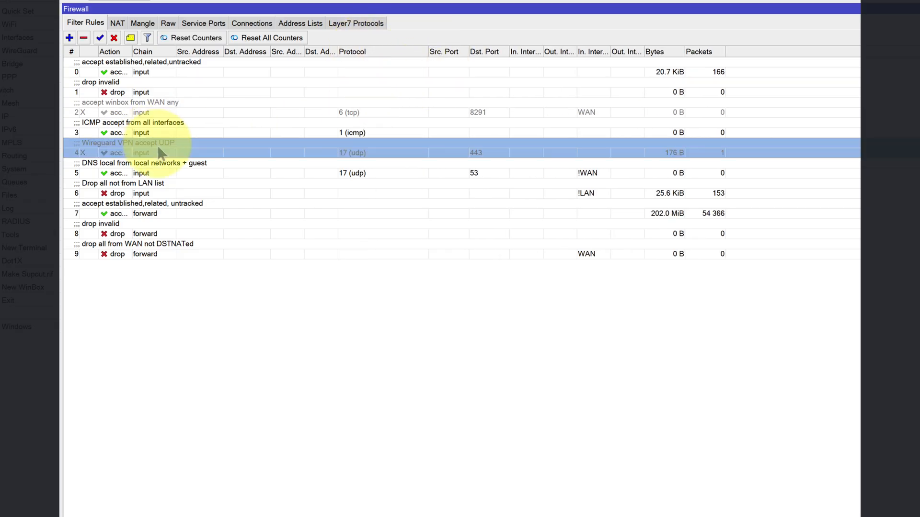
double_click(160, 153)
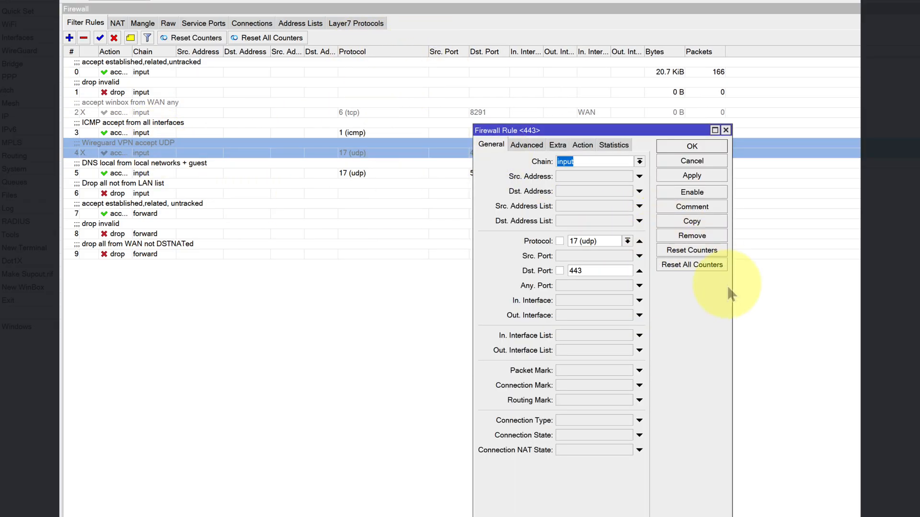
left_click_drag(730, 285, 761, 285)
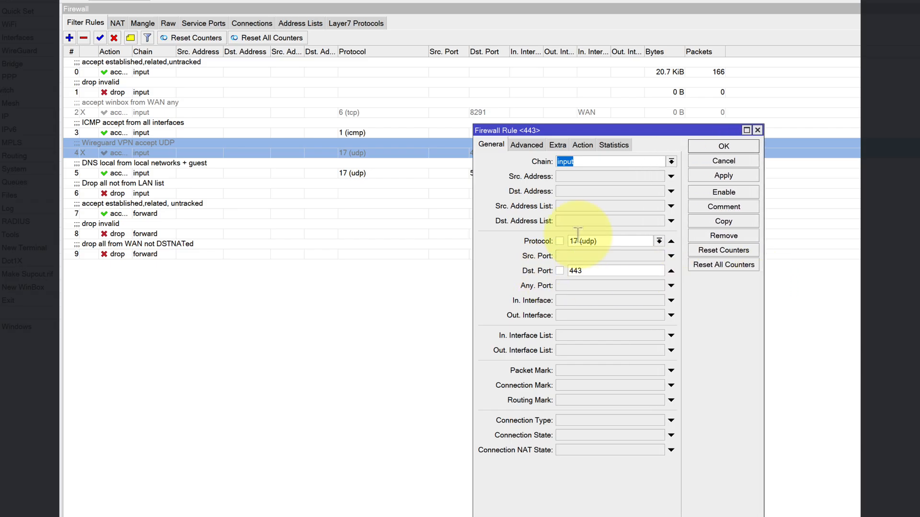
left_click(584, 145)
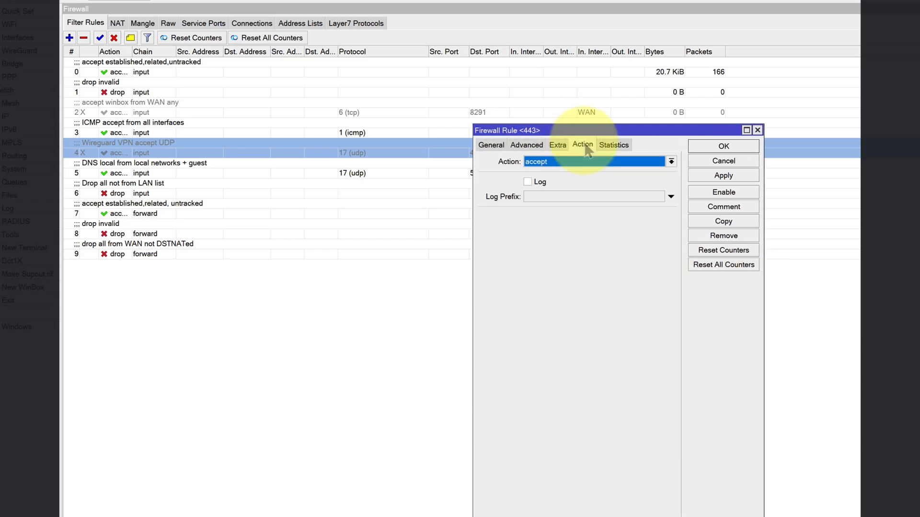
left_click(489, 145)
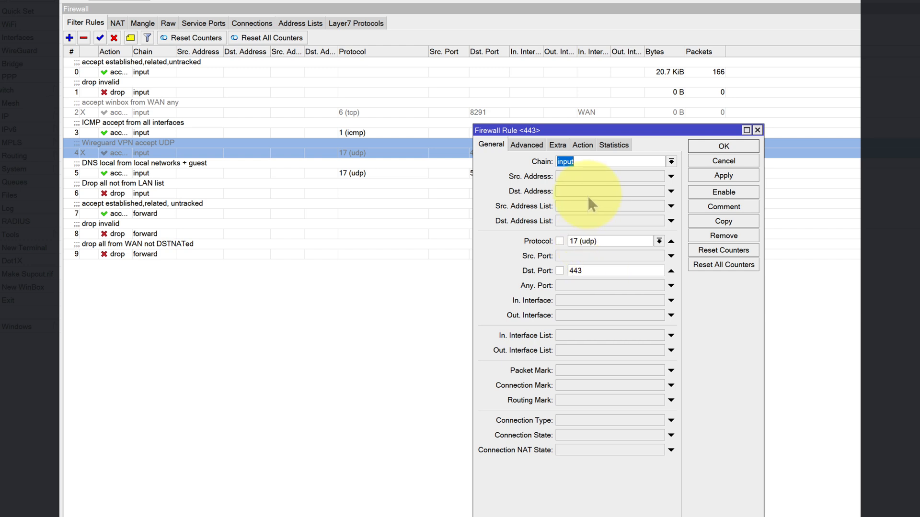
left_click(582, 145)
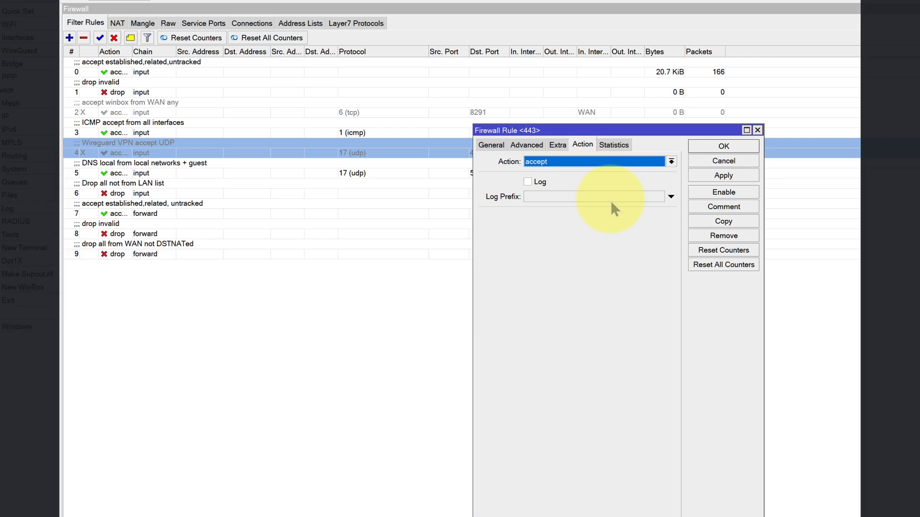
left_click(723, 146)
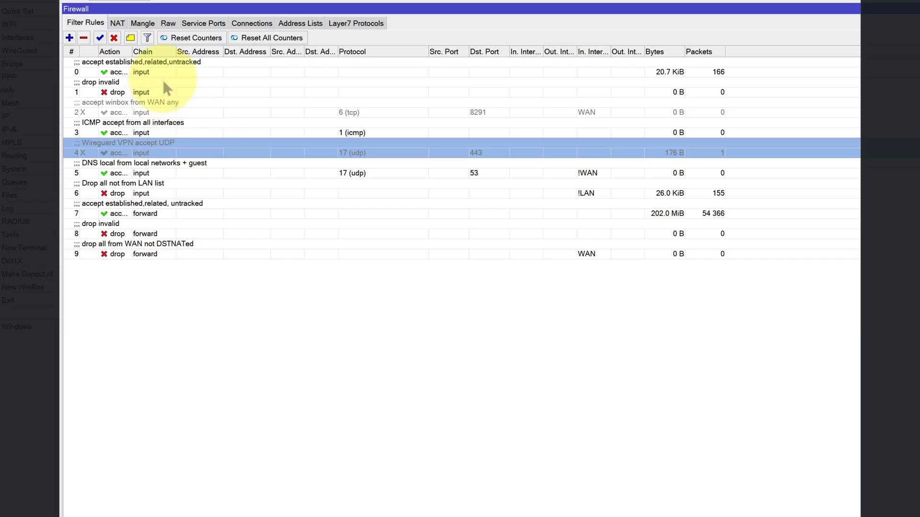
left_click(100, 38)
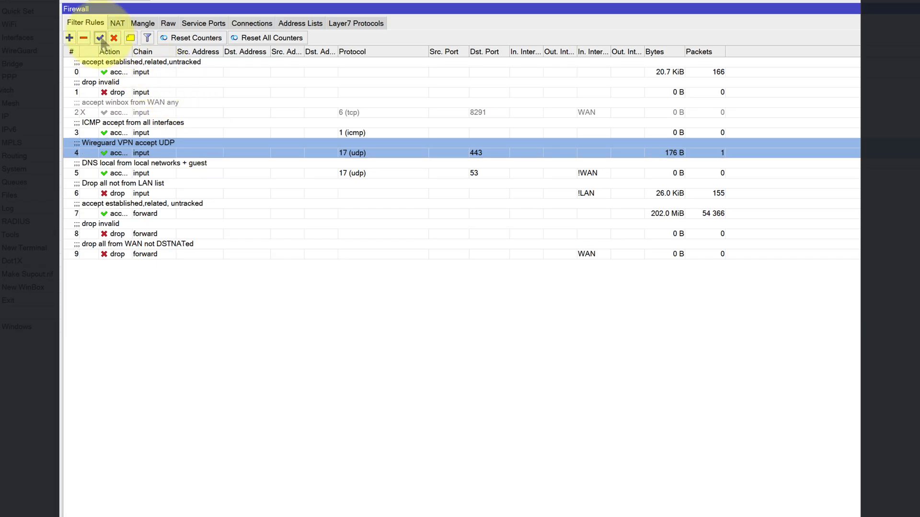
- Examine the protocol, destination port, incoming interface list and action of the accept winbox from WAN any rule, leaving it disabled
double_click(140, 113)
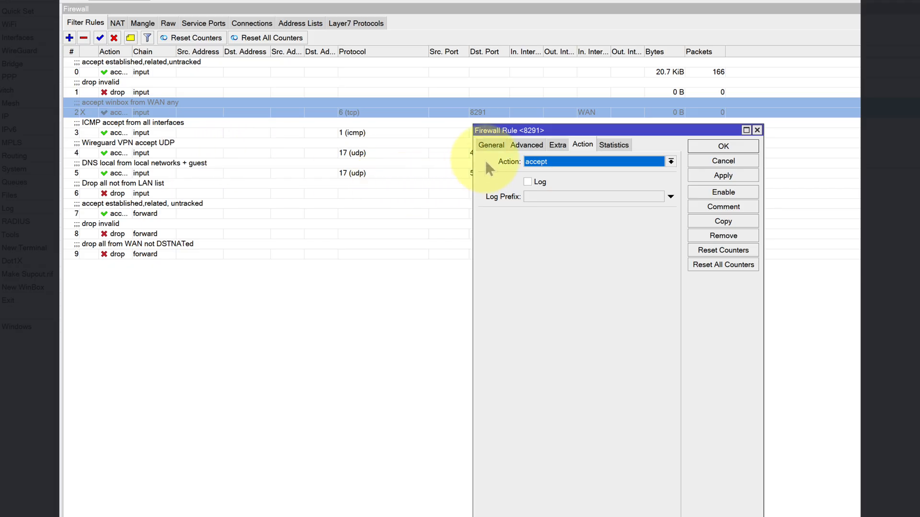
left_click(491, 145)
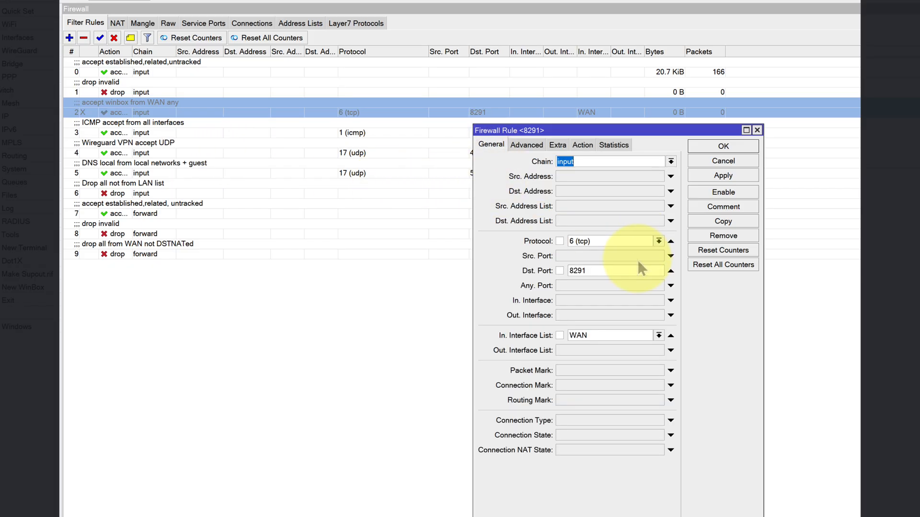
left_click(582, 145)
left_click(491, 144)
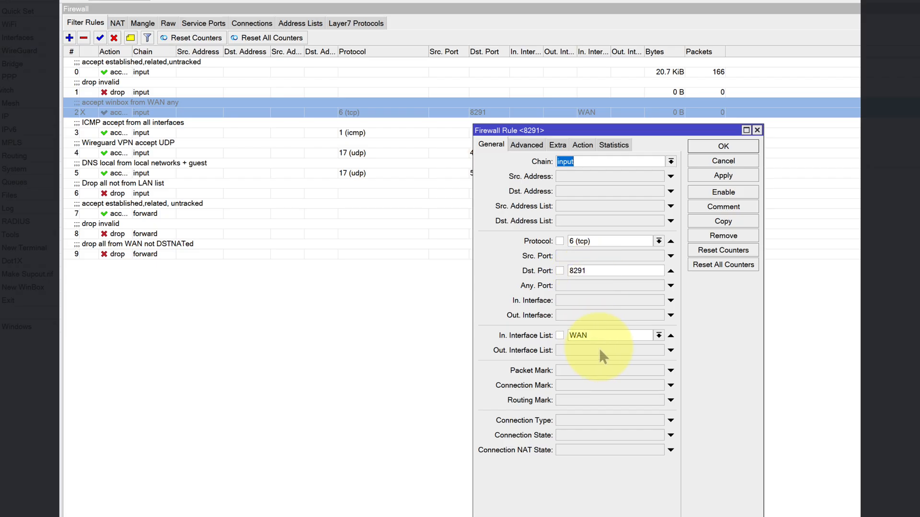
left_click(587, 143)
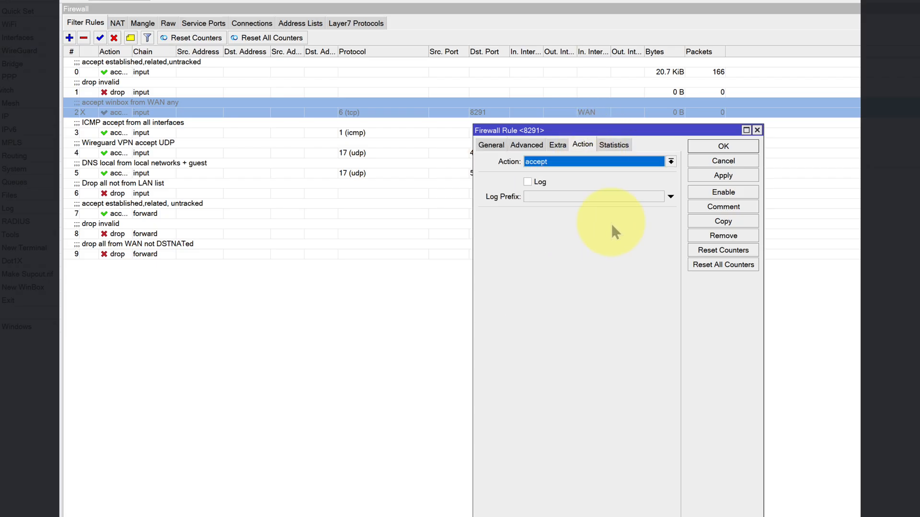
left_click(707, 145)
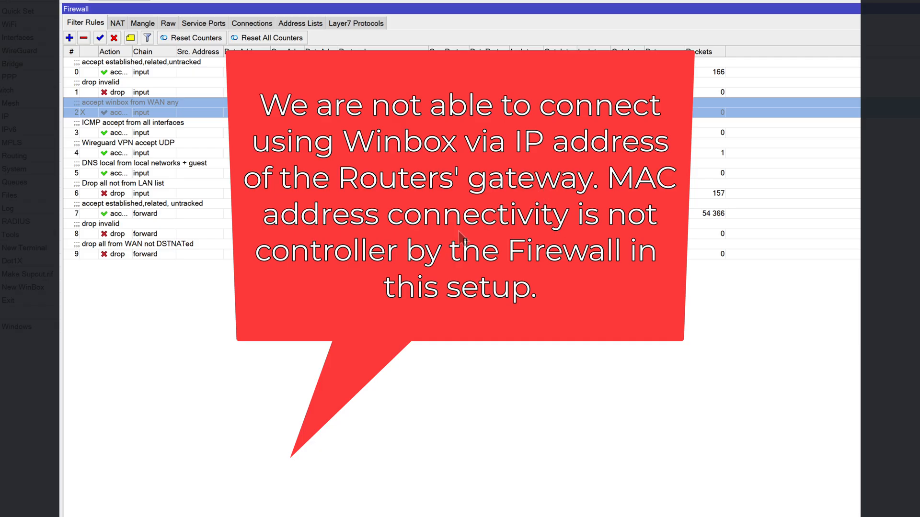
- Check the Paris router's srcnat NAT rule for its outgoing interface list and action, and close it without changes
left_click(117, 23)
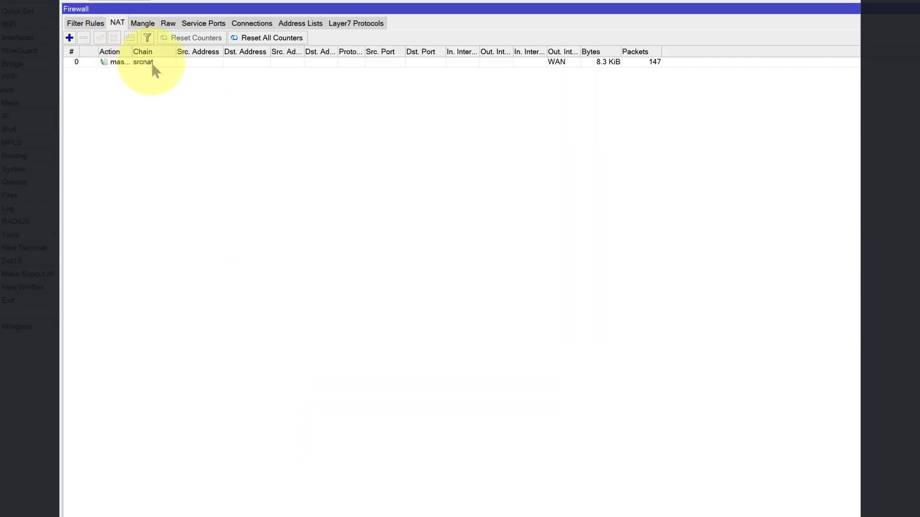
double_click(151, 63)
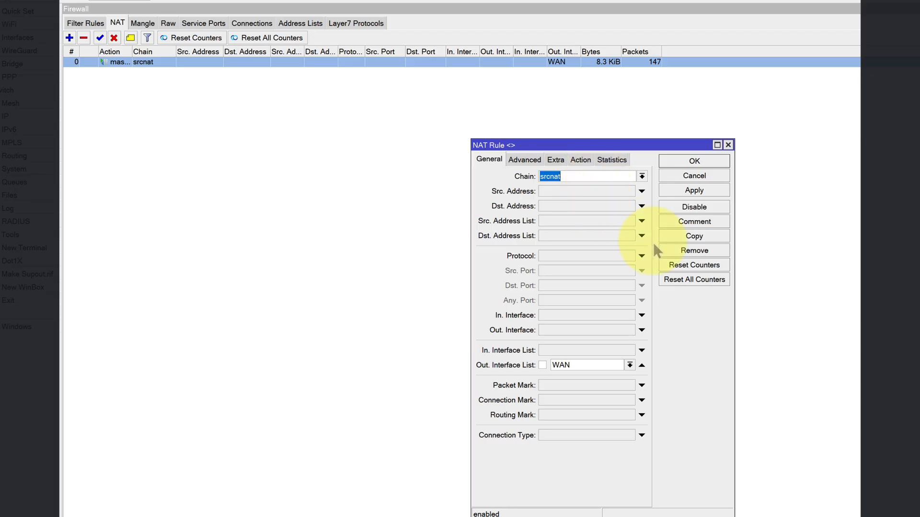
left_click_drag(731, 287, 760, 287)
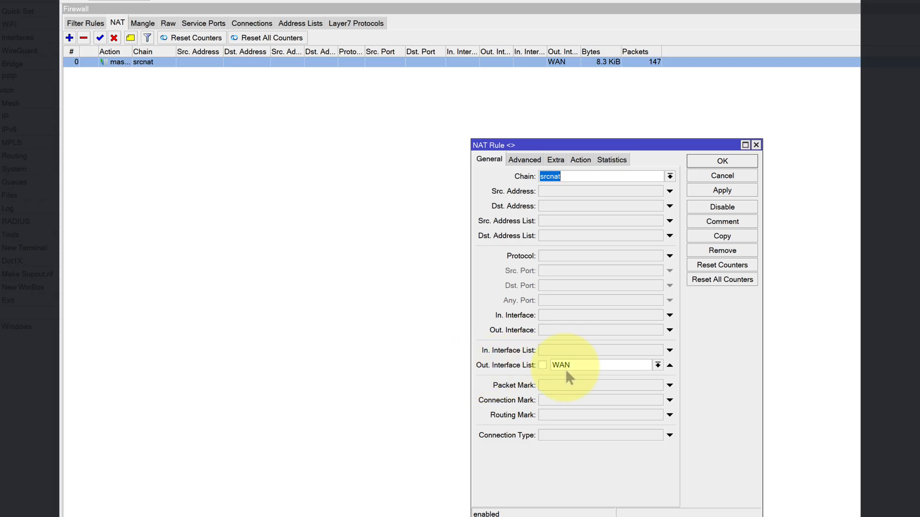
left_click(580, 159)
left_click(751, 180)
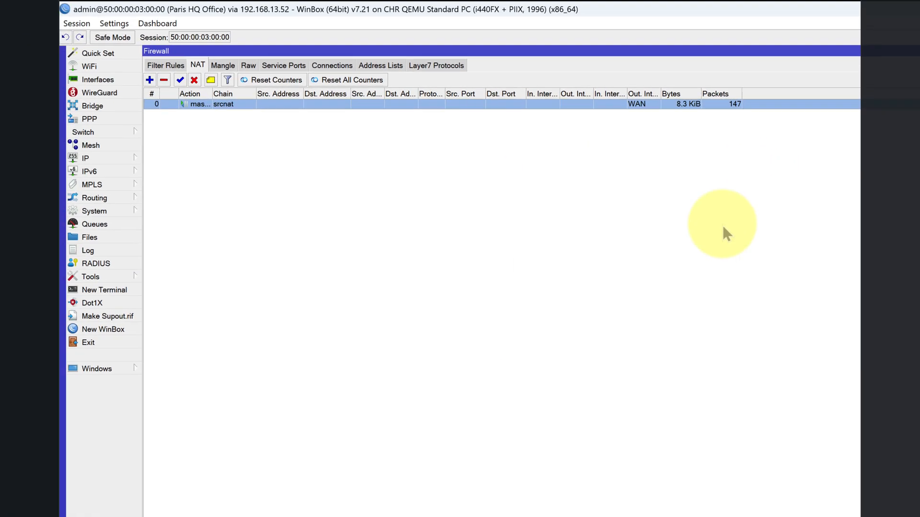
- Check which interfaces belong to the Paris router's LAN and WAN lists and which ports belong to its bridge
left_click(48, 53)
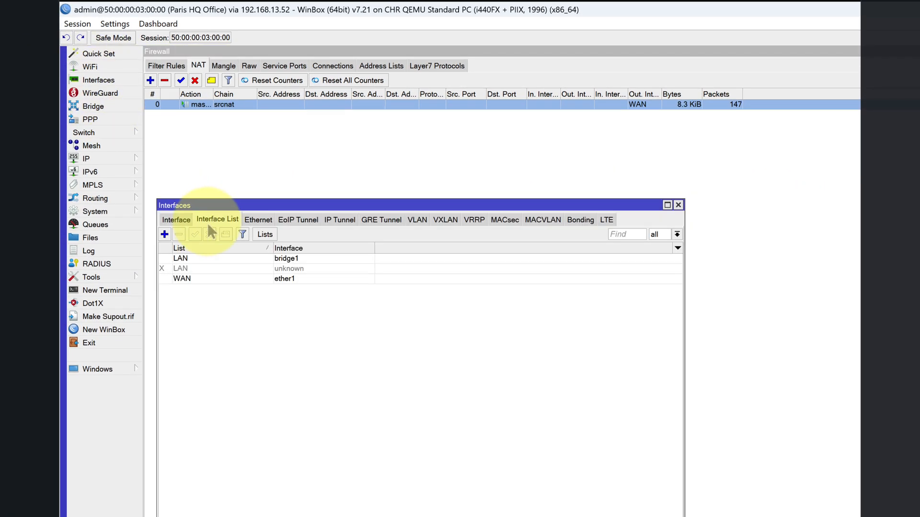
left_click(276, 259)
left_click(290, 280)
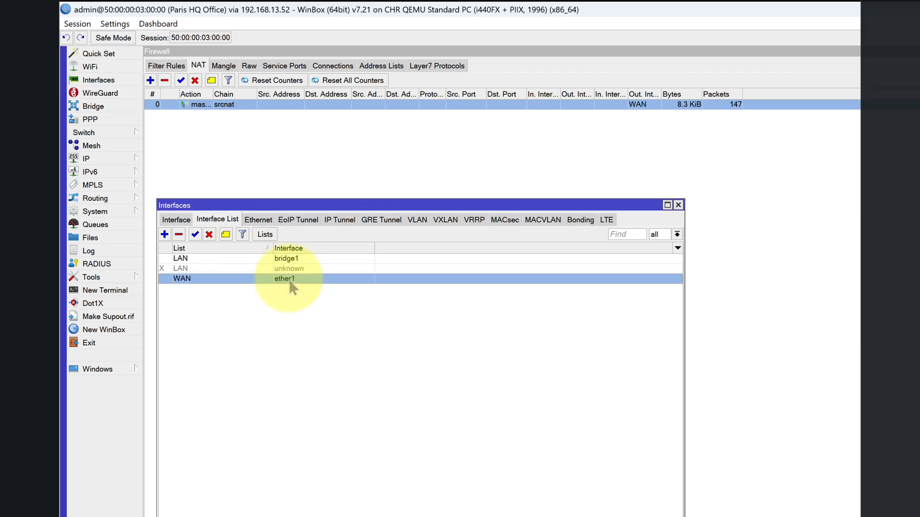
left_click(287, 269)
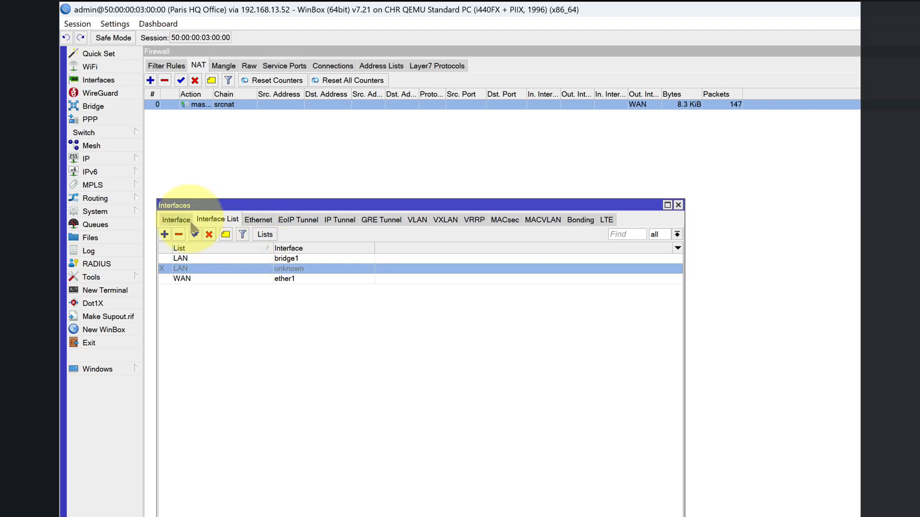
left_click(175, 219)
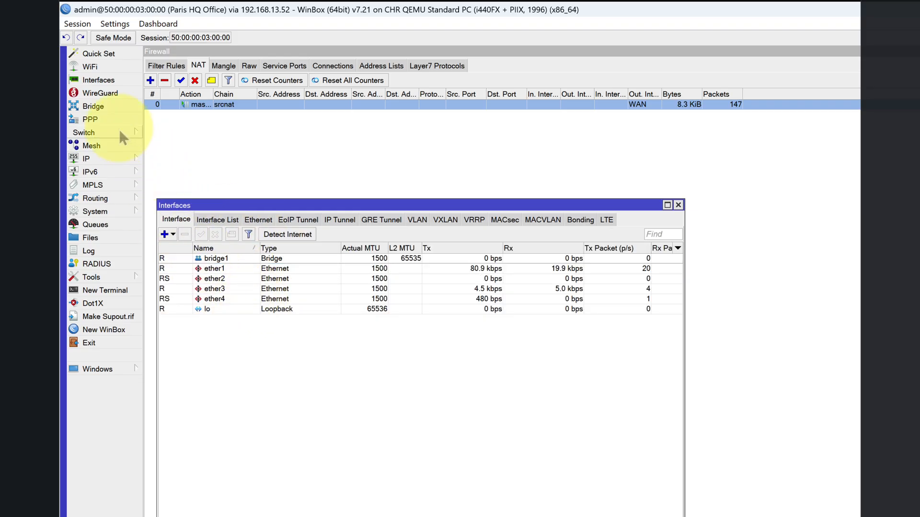
left_click(108, 107)
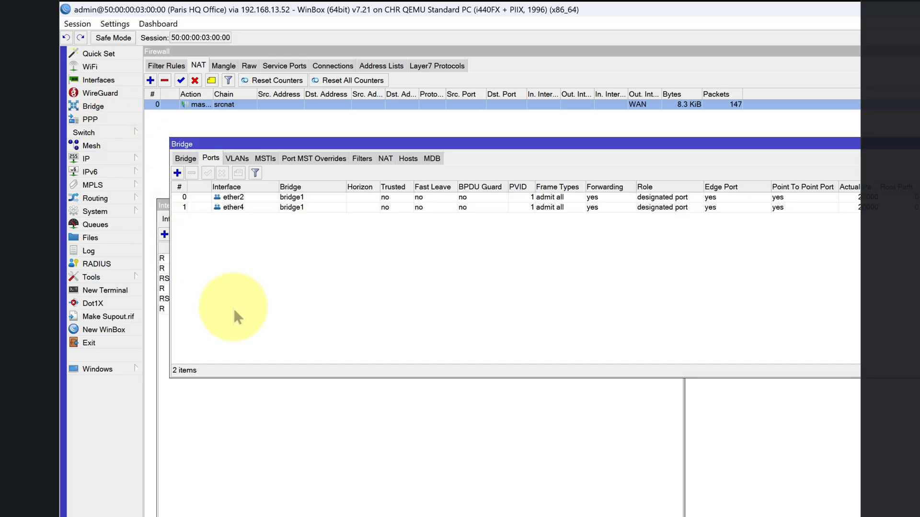
- Check the Paris bridge's member ports ether2 and ether4, and view the bridge itself
left_click(240, 200)
left_click(241, 207)
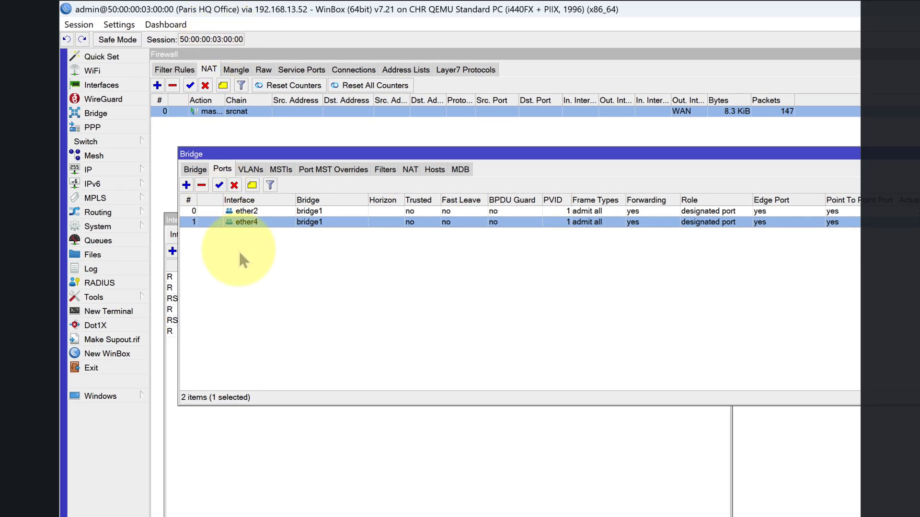
left_click(195, 169)
- Examine the Paris router's IP addresses, inspecting the bridge1 entry's address, network and interface, and close the entry without changes
left_click(112, 170)
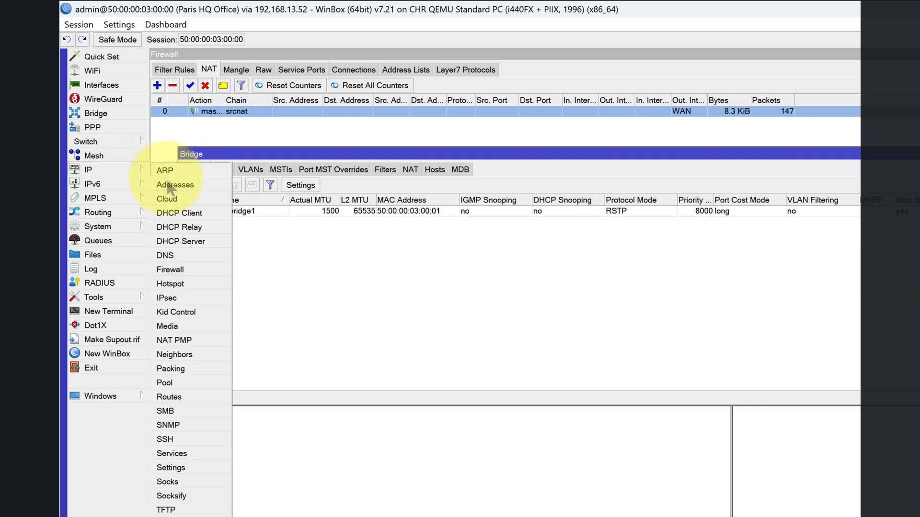
left_click(171, 181)
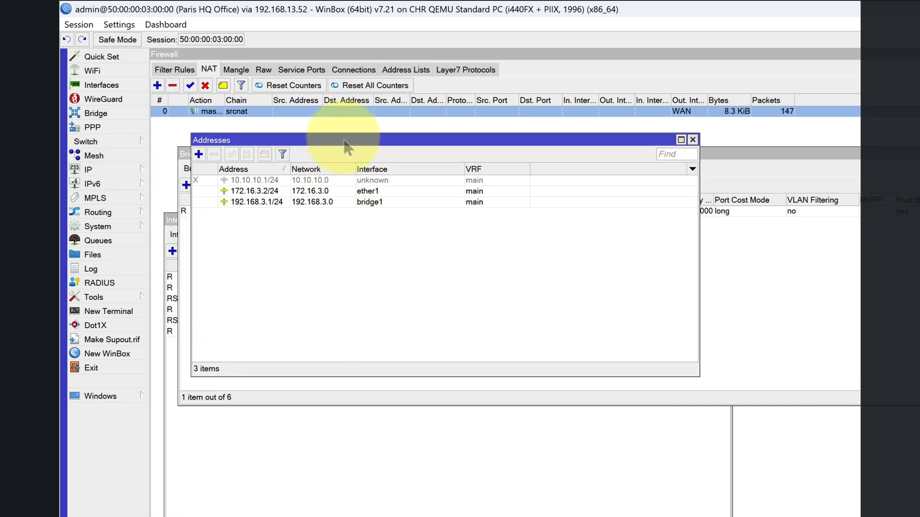
left_click_drag(349, 143, 472, 328)
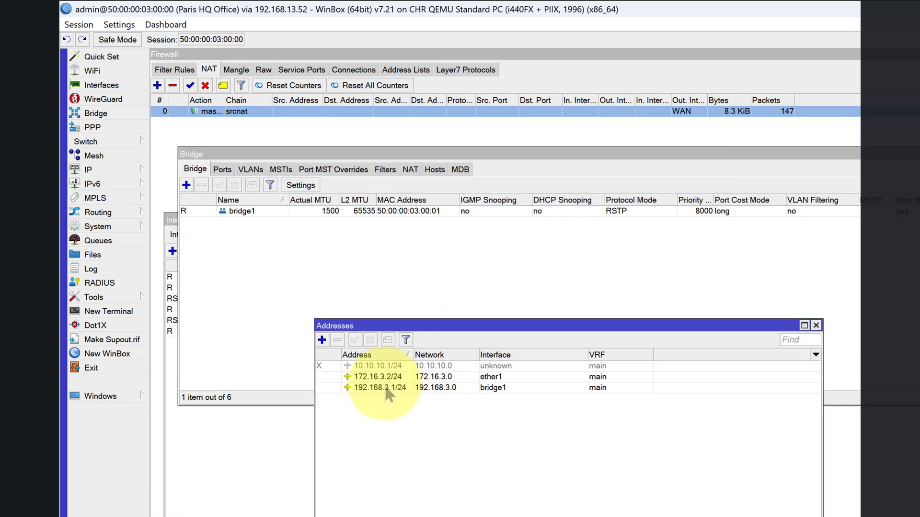
double_click(398, 388)
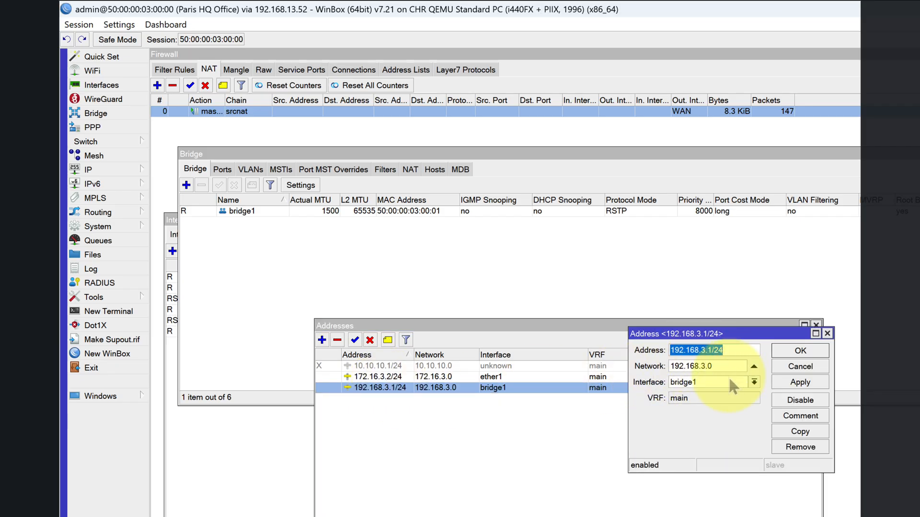
left_click(794, 367)
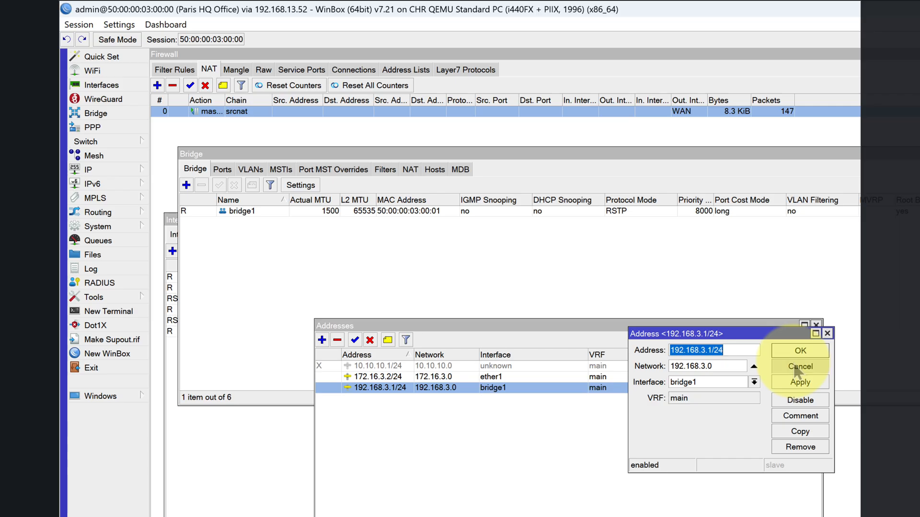
left_click(791, 368)
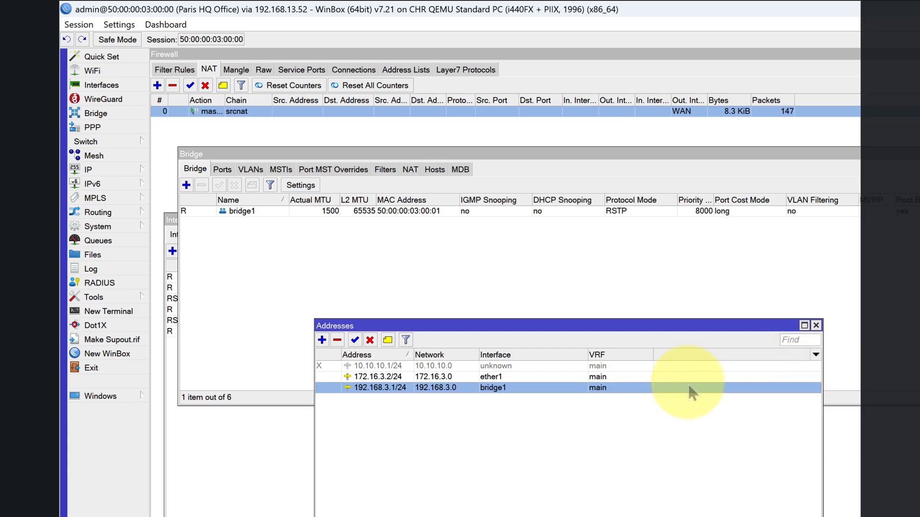
- Check the Paris router's DHCP server on bridge1, including its networks and leases
left_click(96, 170)
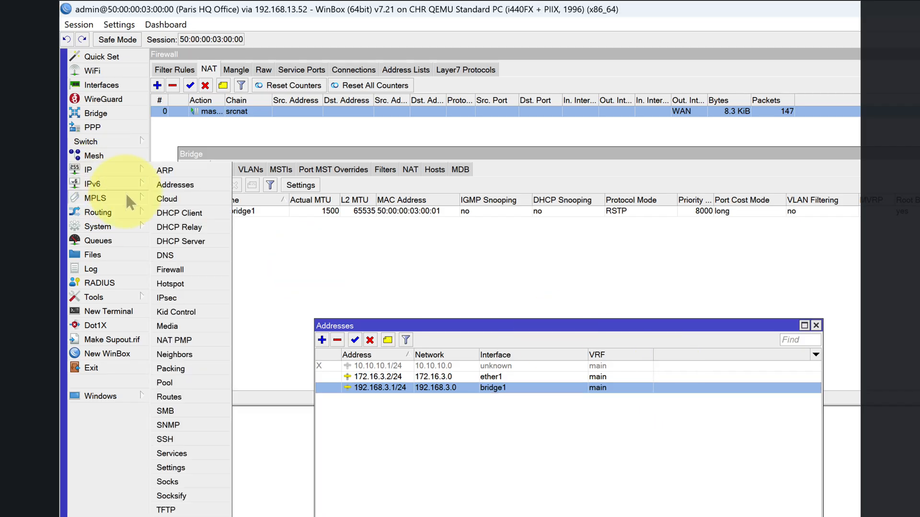
mouse_move(135, 193)
mouse_move(122, 170)
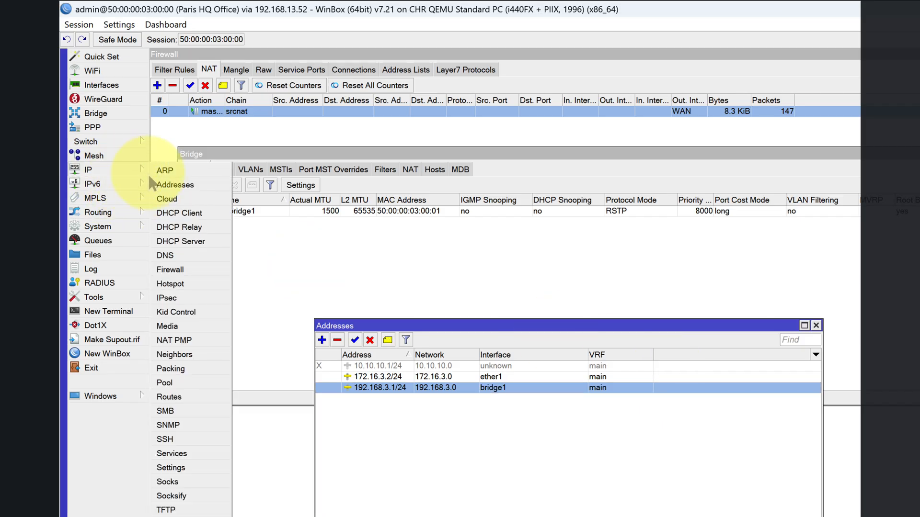
left_click(185, 243)
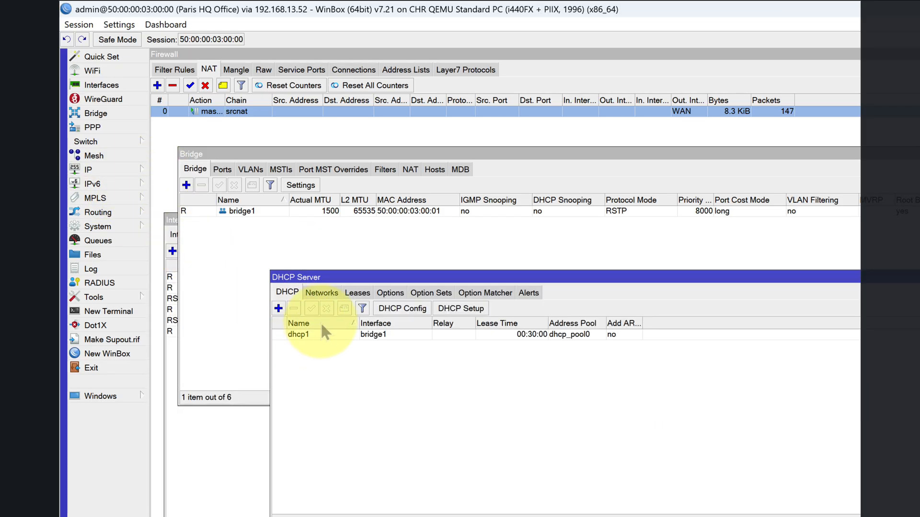
left_click(322, 293)
left_click(358, 292)
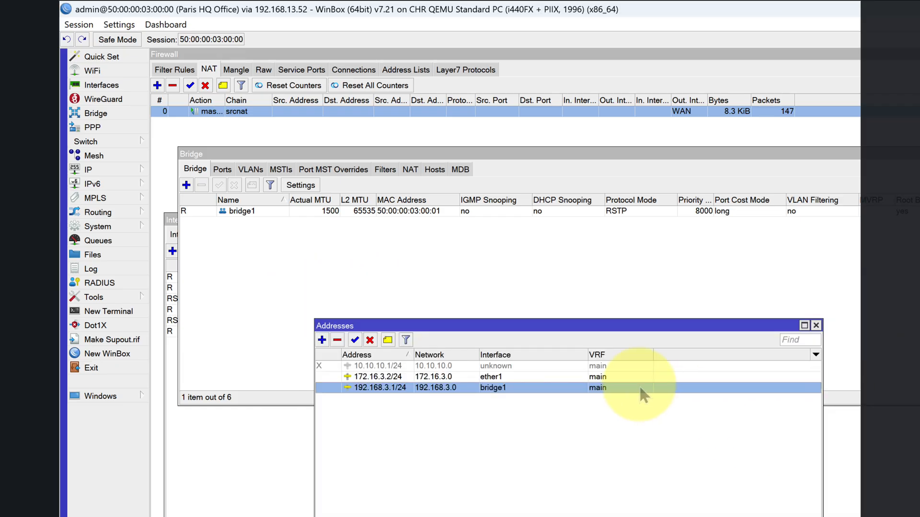
- Inspect the IP address entry on ether1 and arrange the windows to compare it with the Paris router's link in the network diagram
key("Up")
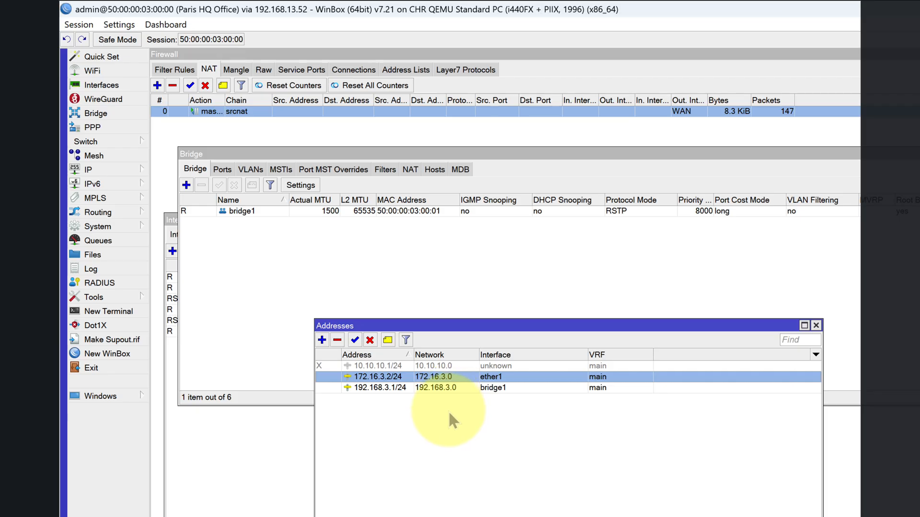
double_click(390, 378)
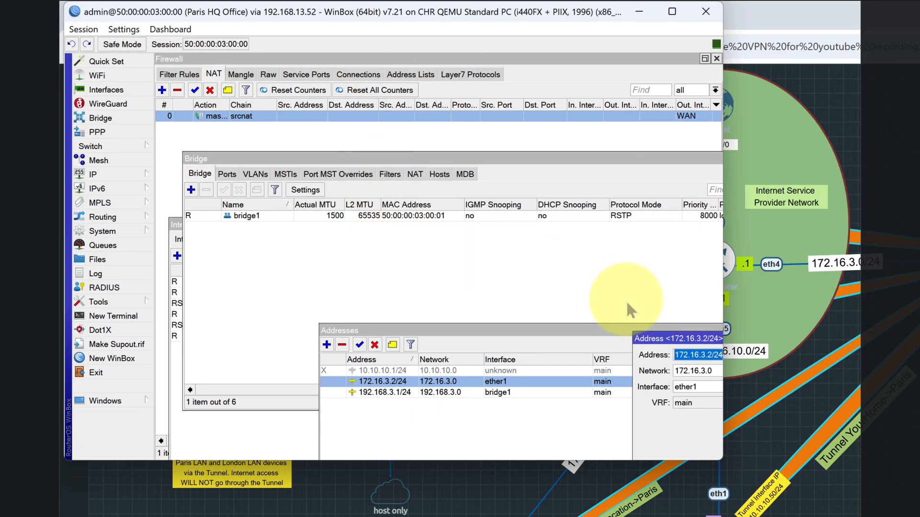
left_click_drag(663, 341, 223, 171)
left_click_drag(255, 14, 474, 304)
left_click_drag(74, 79, 494, 81)
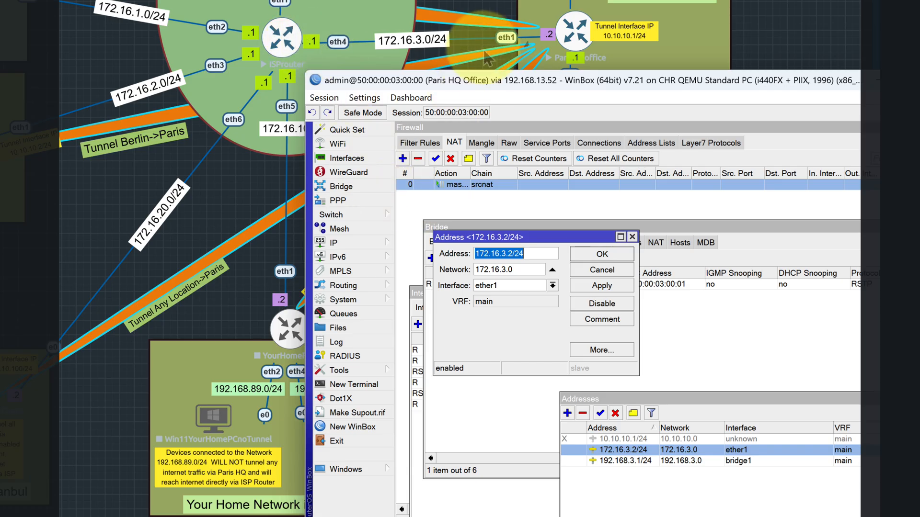
- Examine the Paris router's route on ether1 and the gateway of its 0.0.0.0/0 default route
left_click(358, 242)
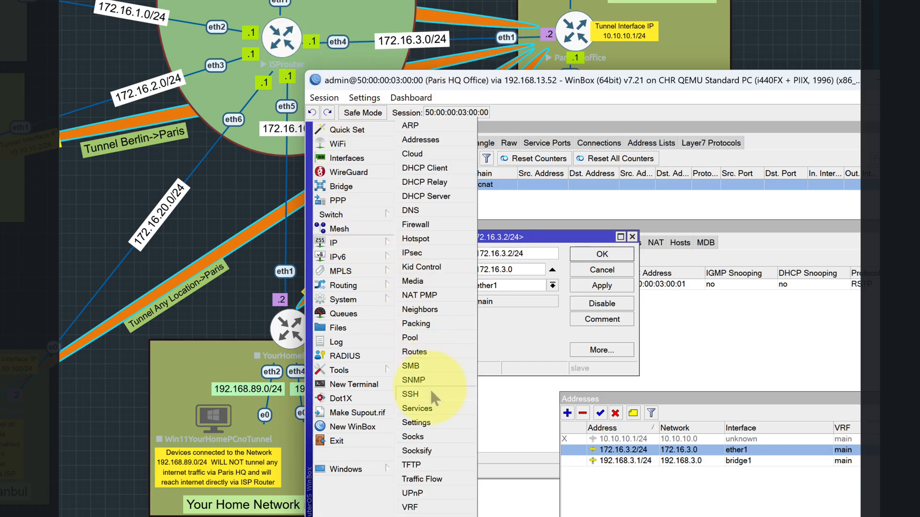
left_click(434, 353)
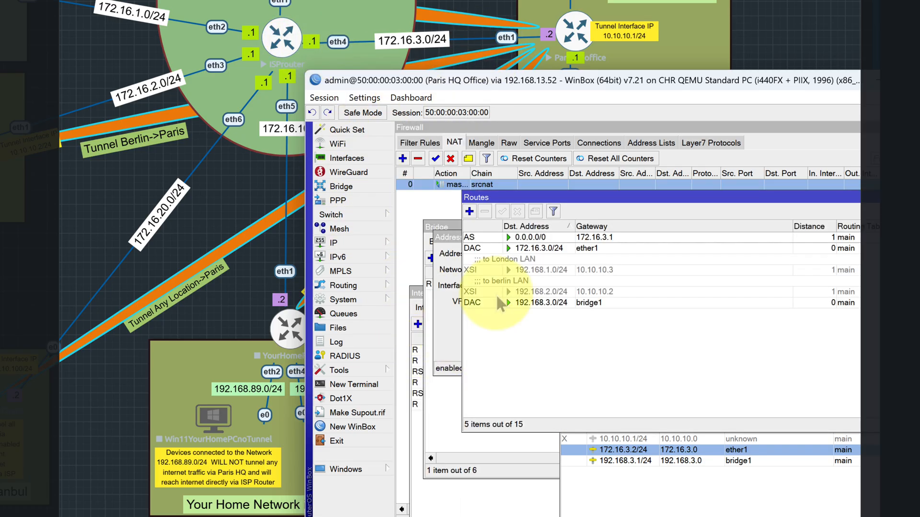
double_click(559, 256)
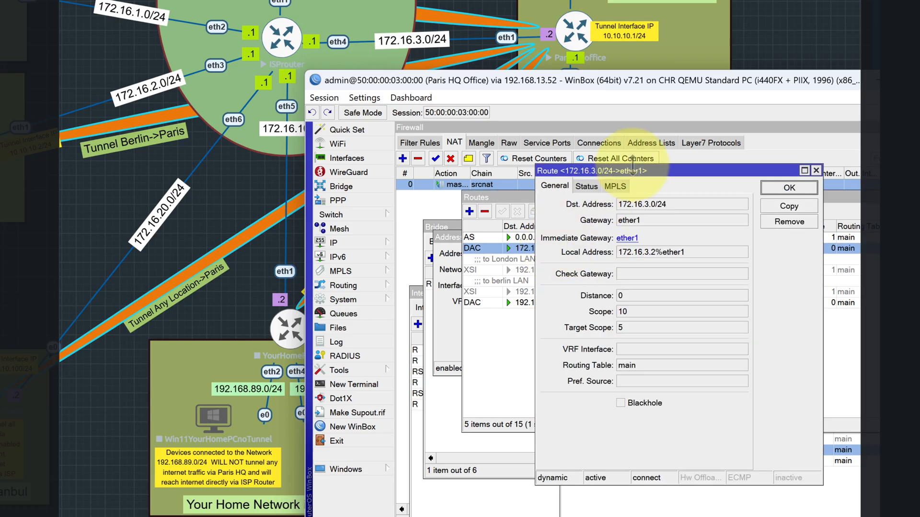
left_click(816, 170)
double_click(532, 238)
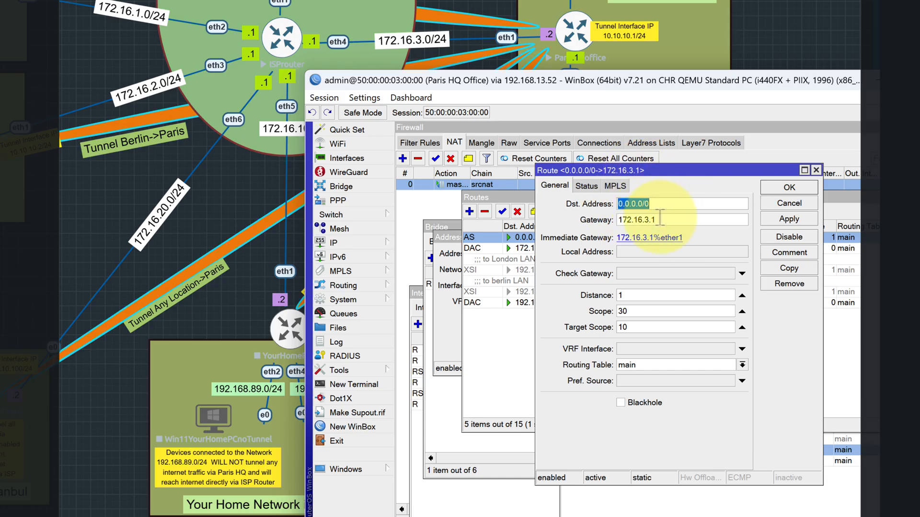
key("Tab")
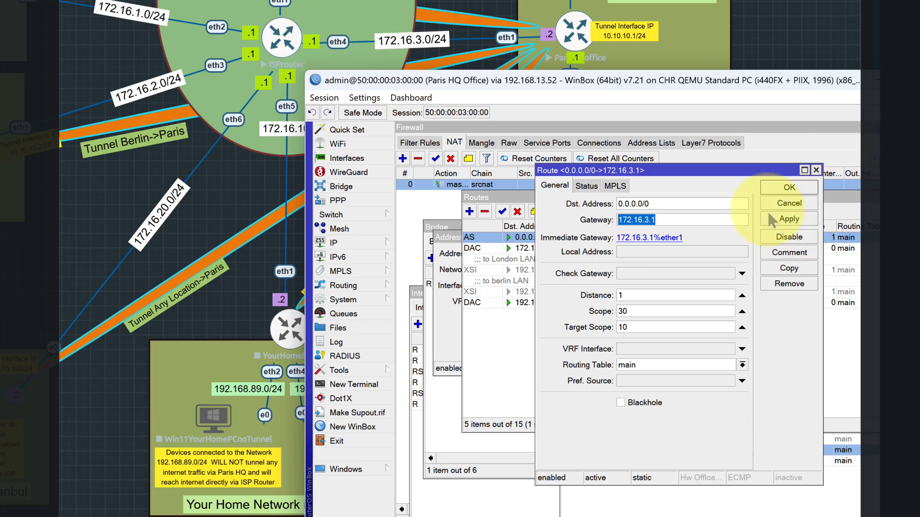
left_click(789, 187)
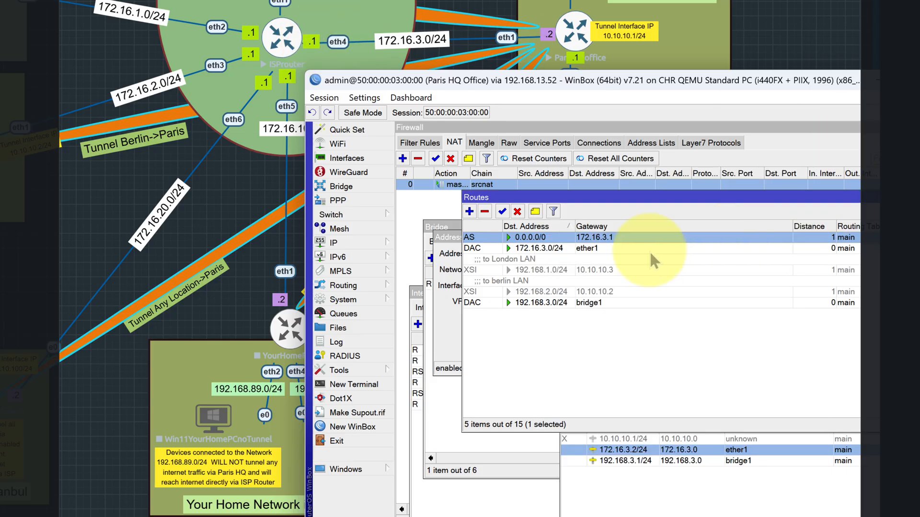
- Inspect the bridge1 route's status and MPLS details, and close the route list and the ether1 address entry without changes
double_click(531, 303)
left_click(586, 186)
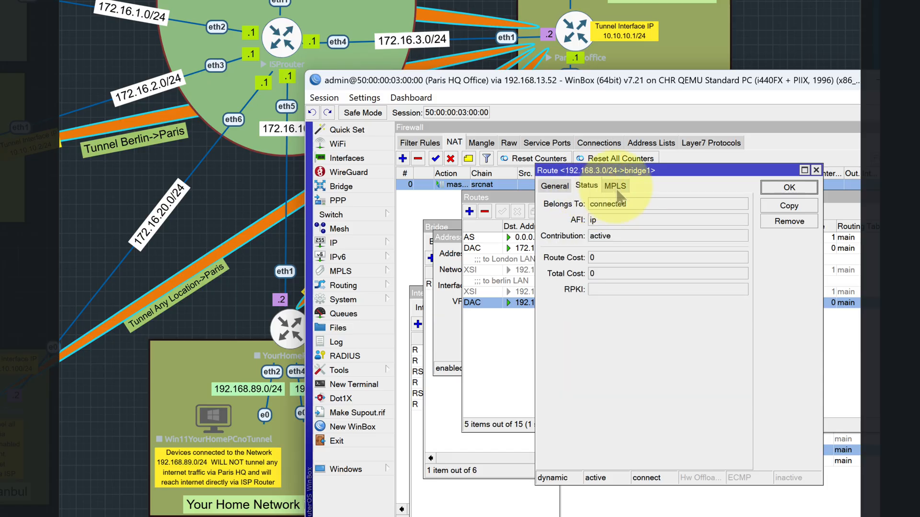
left_click(615, 186)
left_click(815, 170)
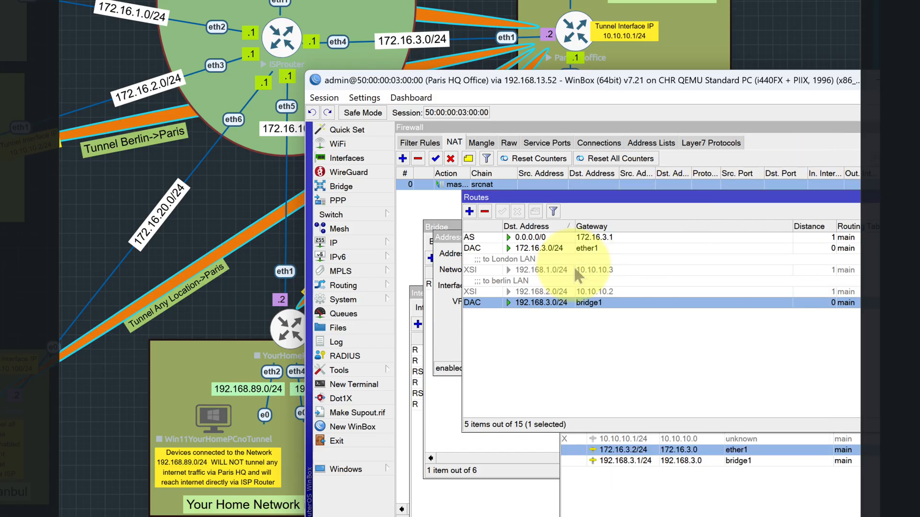
left_click_drag(657, 197, 463, 199)
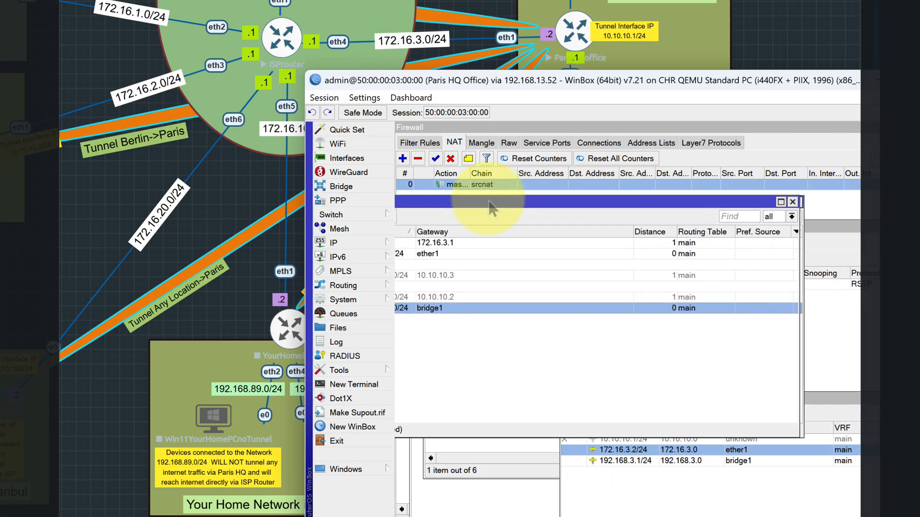
left_click(762, 199)
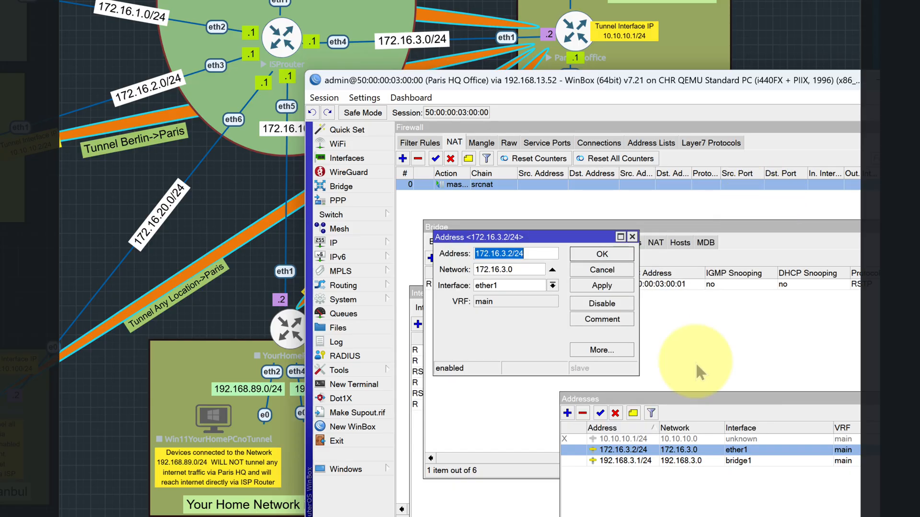
left_click(602, 270)
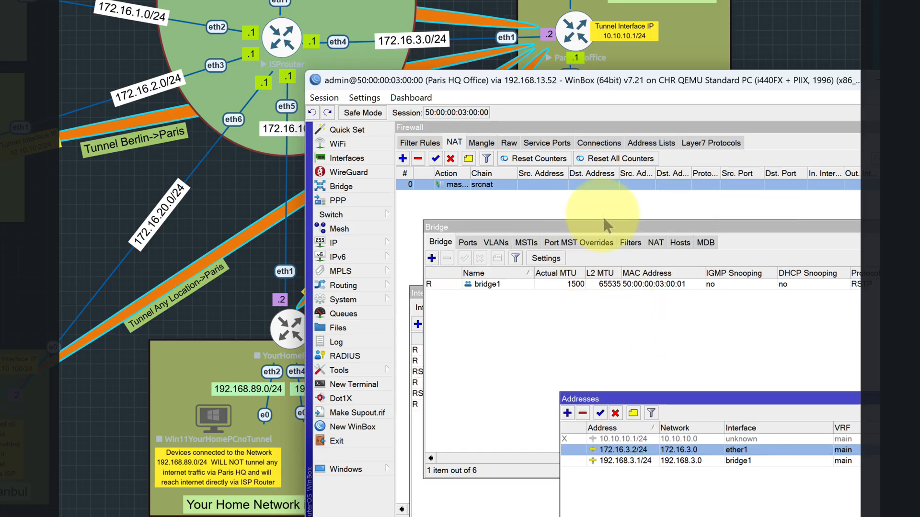
- Check the Paris router's RoMON settings for its enabled state, secret field and ports, and close them without changes
left_click_drag(591, 77, 399, 30)
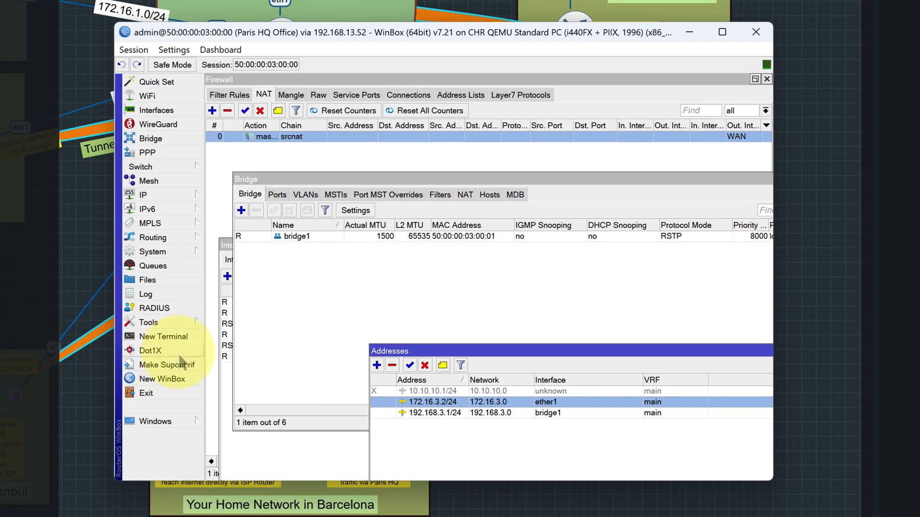
left_click(159, 322)
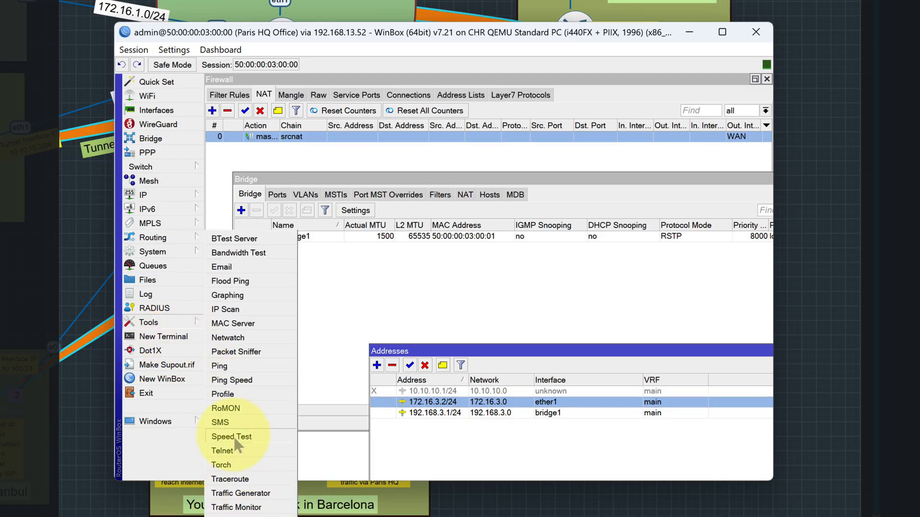
left_click(232, 410)
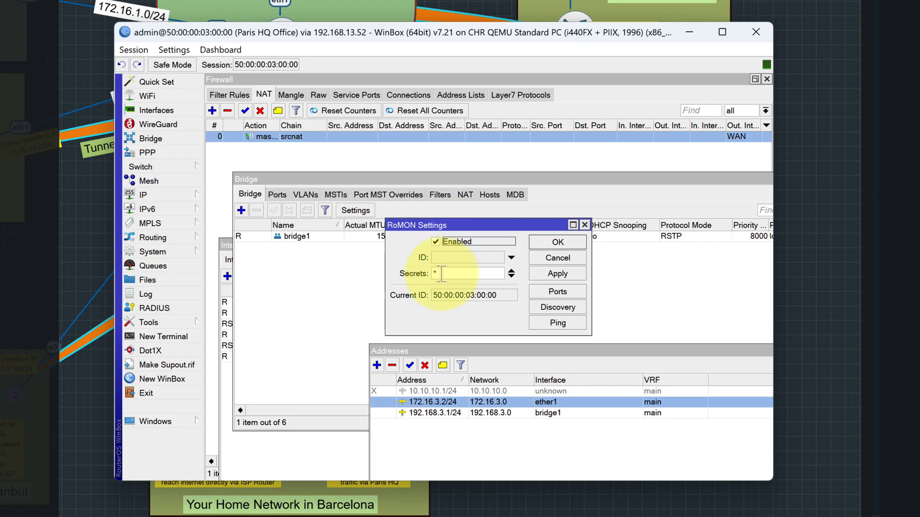
left_click_drag(441, 274, 431, 273)
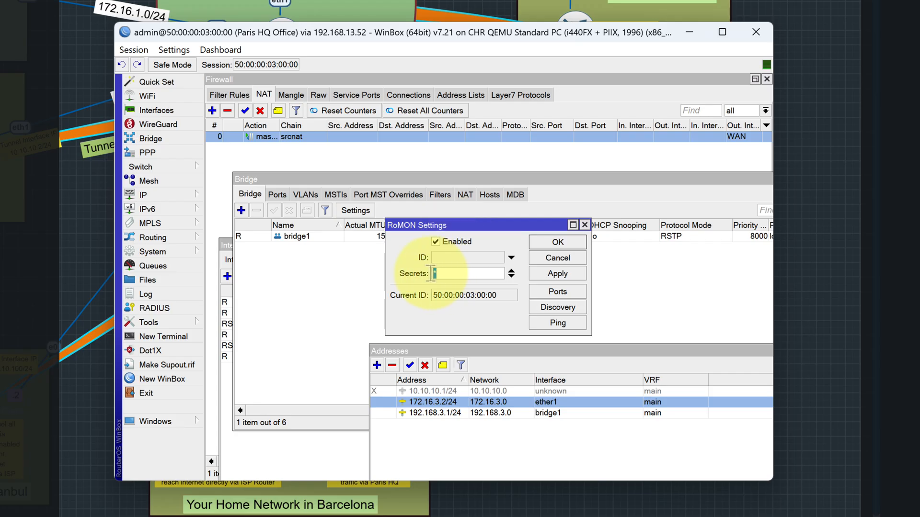
left_click(551, 296)
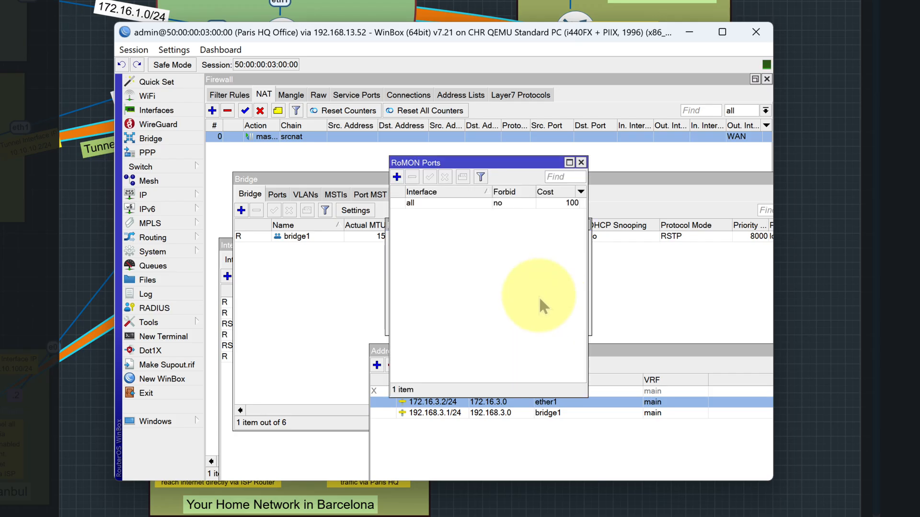
left_click(581, 163)
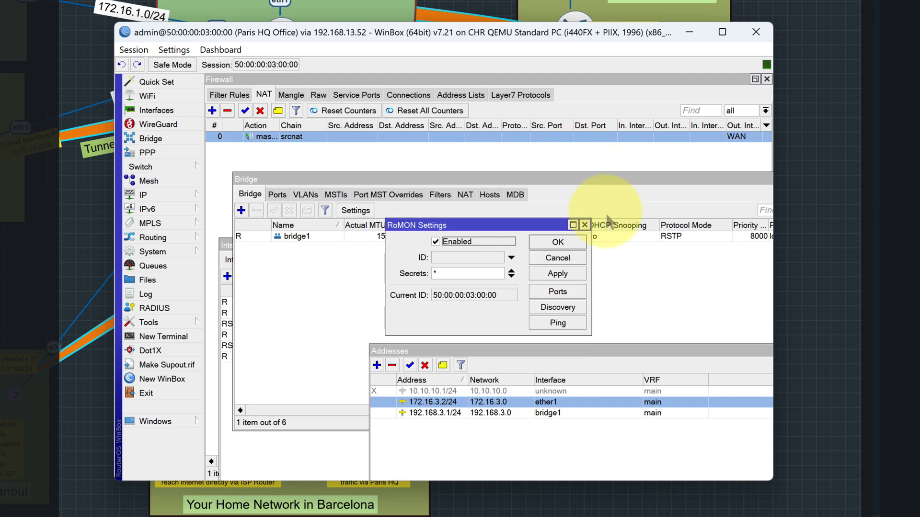
left_click(585, 225)
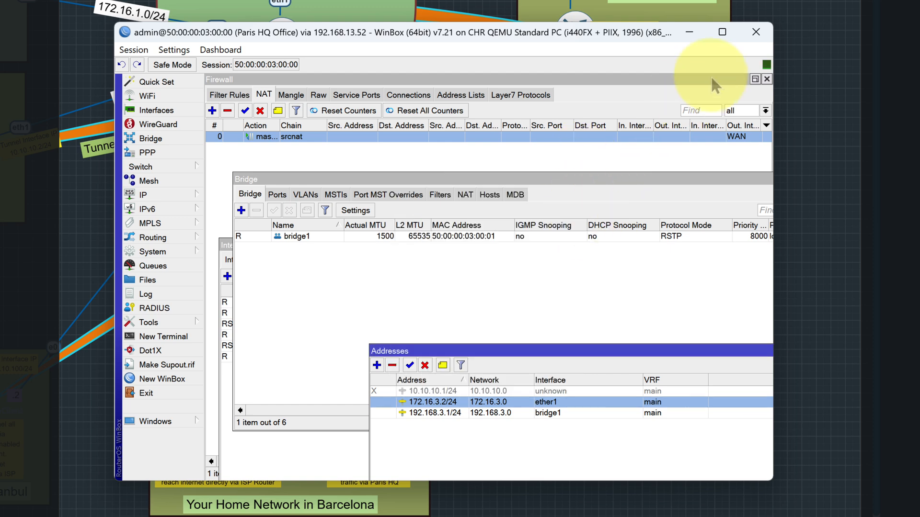
- Maximize the Paris router's window and close the Addresses, Bridge and Interfaces windows, leaving the firewall NAT list open
left_click(722, 32)
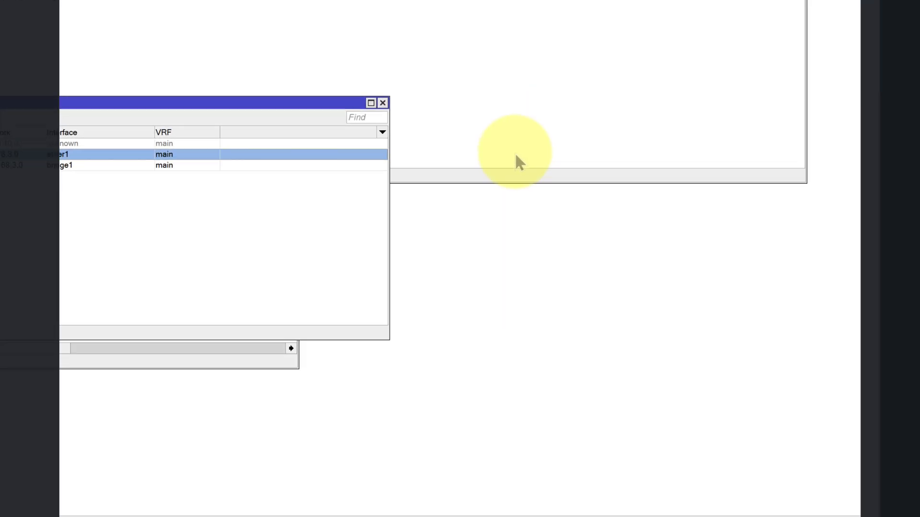
left_click(382, 103)
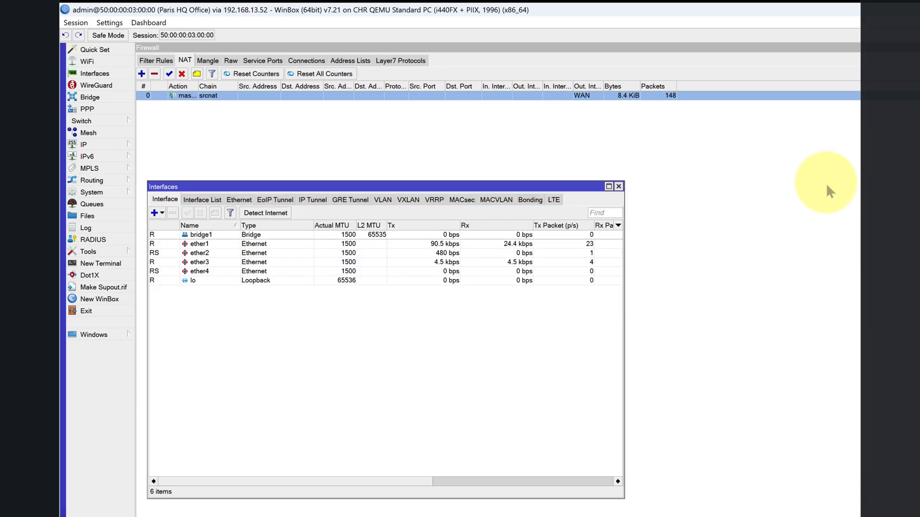
left_click(615, 186)
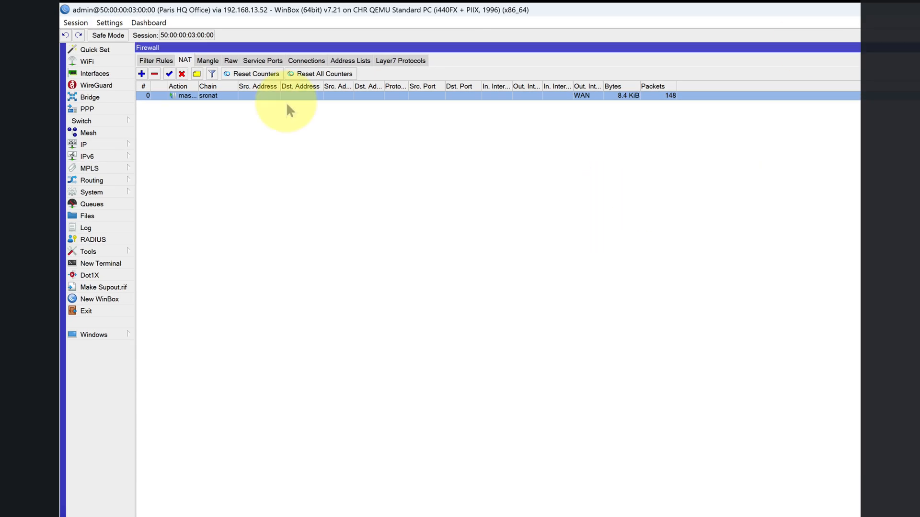
- Open the WireGuard interface lists on the Paris and London routers, closing the London router's firewall window
left_click(96, 85)
left_click(172, 82)
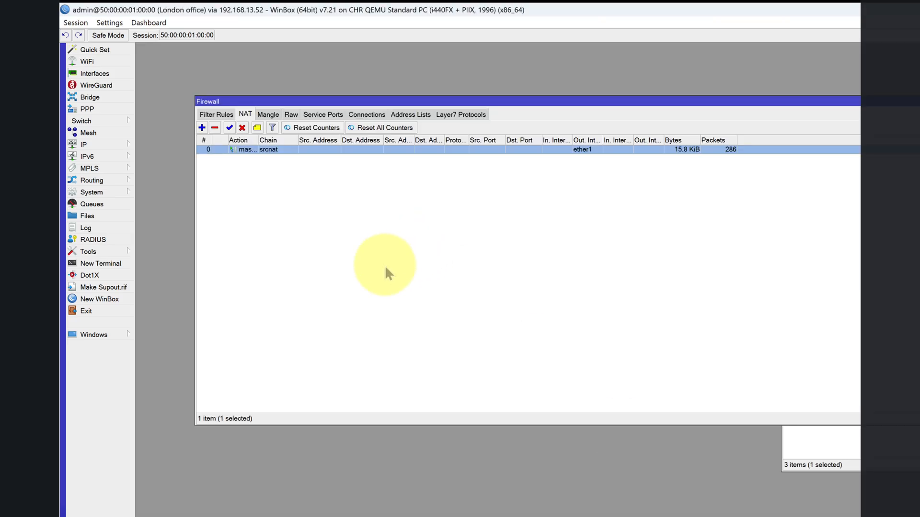
left_click(916, 101)
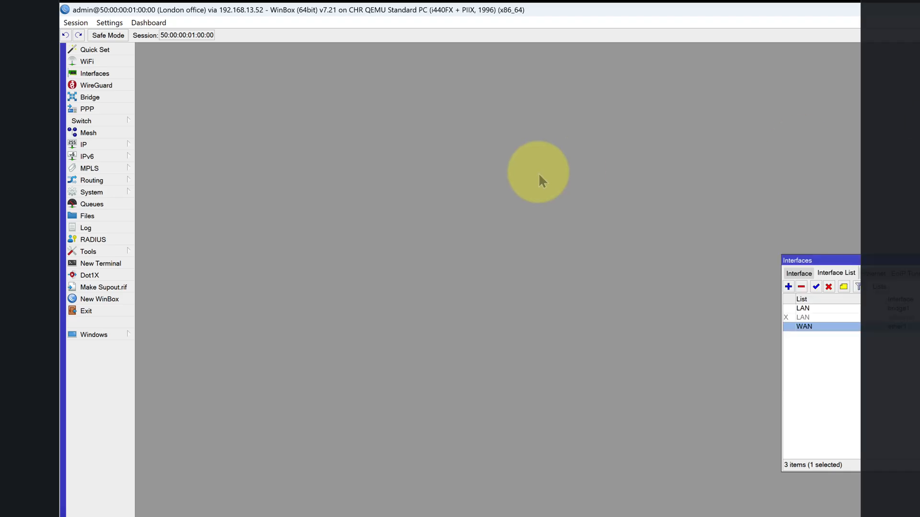
left_click(96, 85)
left_click(186, 207)
left_click(157, 206)
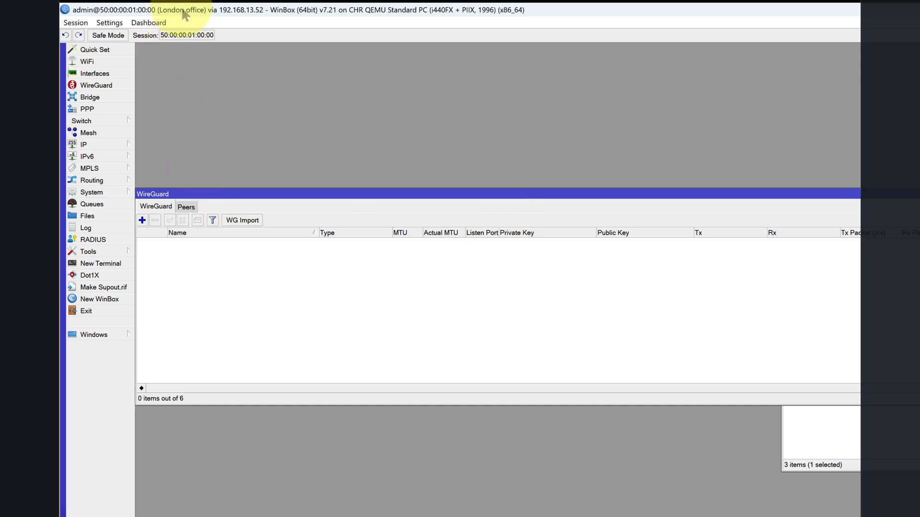
- Add a WireGuard interface named wg1_from_london_to_paris_client on the London router and apply it with automatic port and keys
left_click(143, 222)
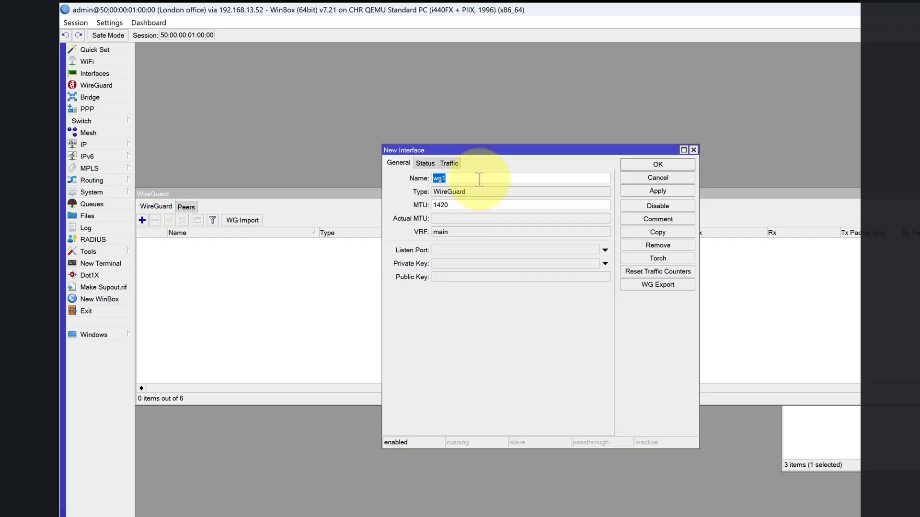
left_click_drag(466, 150, 418, 251)
left_click(440, 283)
type("_")
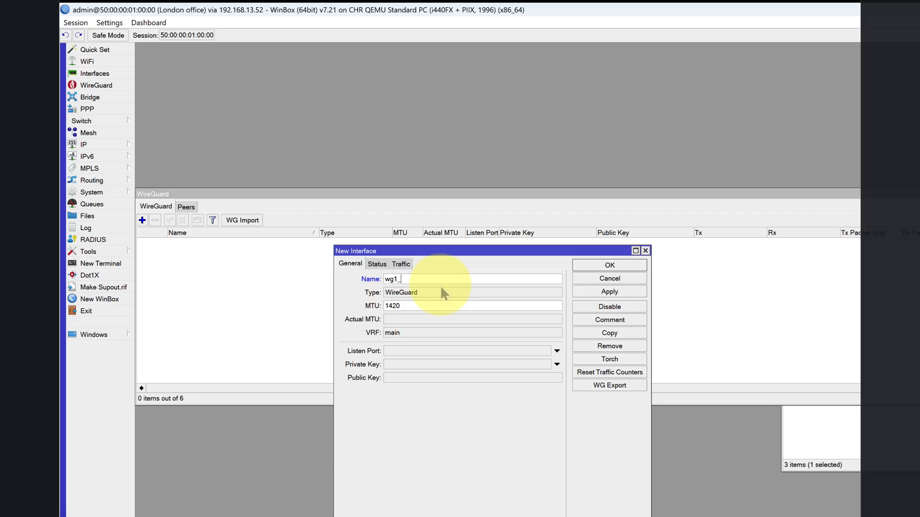
type("from_london_to_paris")
type("_client")
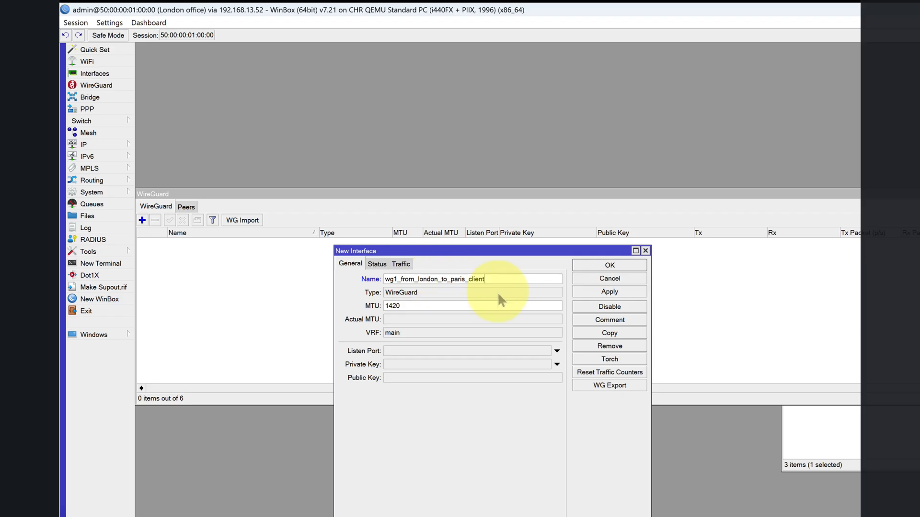
left_click(623, 294)
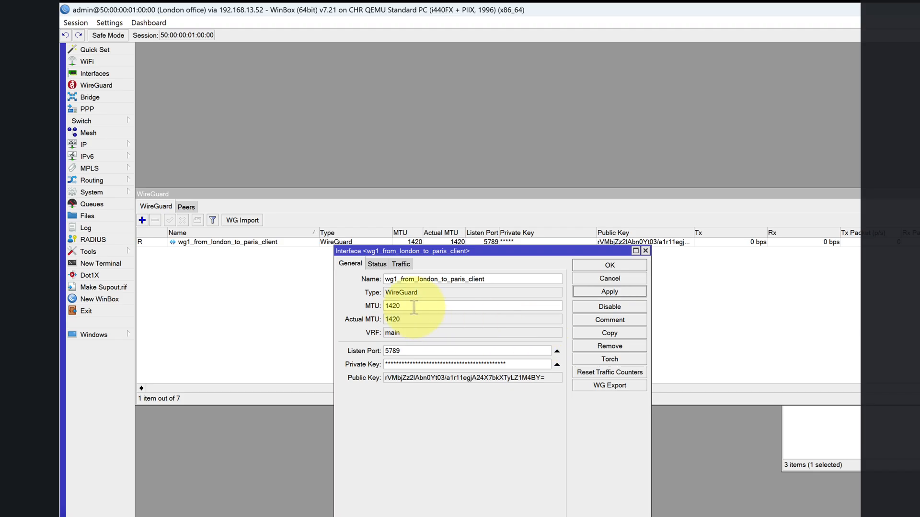
- Turn off password hiding on the London router to inspect the new interface's MTU and private key, and close its settings
double_click(395, 306)
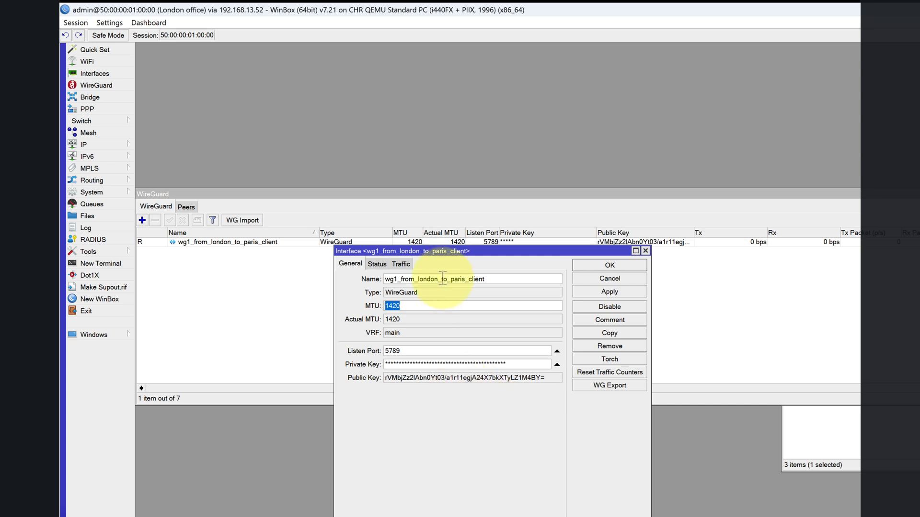
left_click_drag(451, 253, 286, 281)
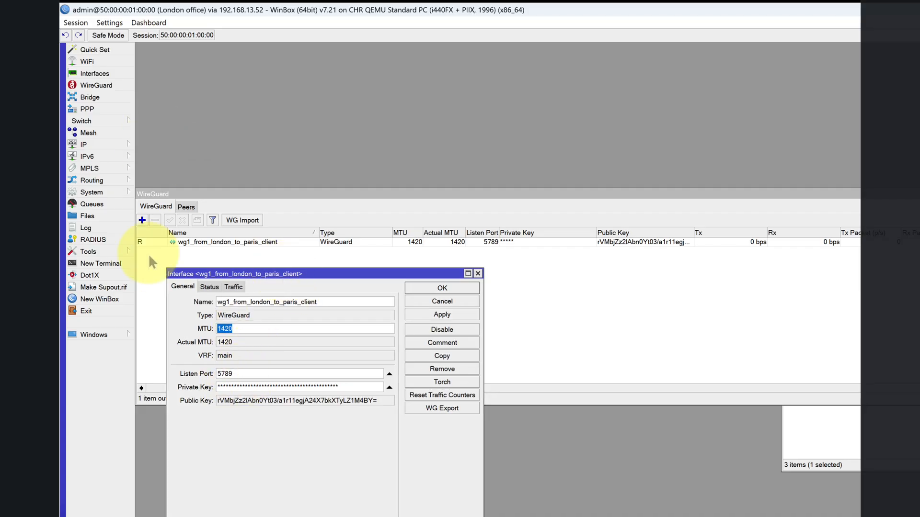
left_click(108, 23)
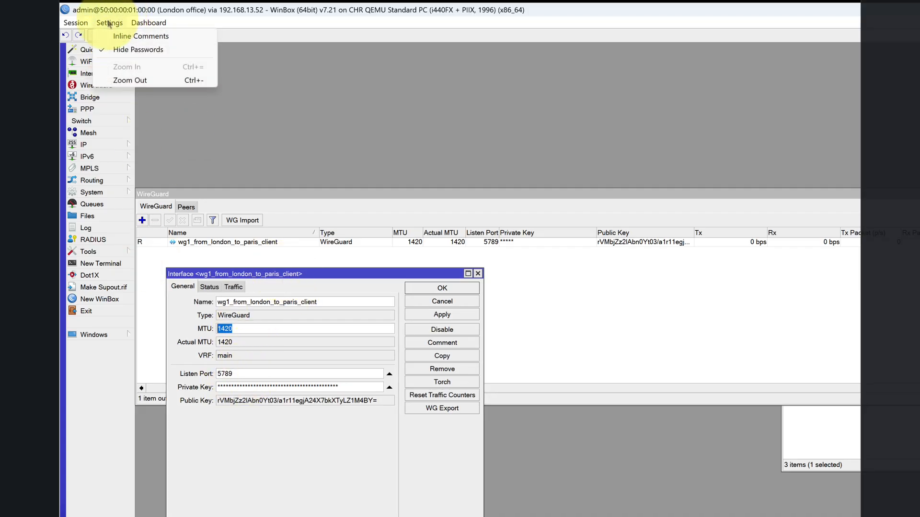
left_click(120, 52)
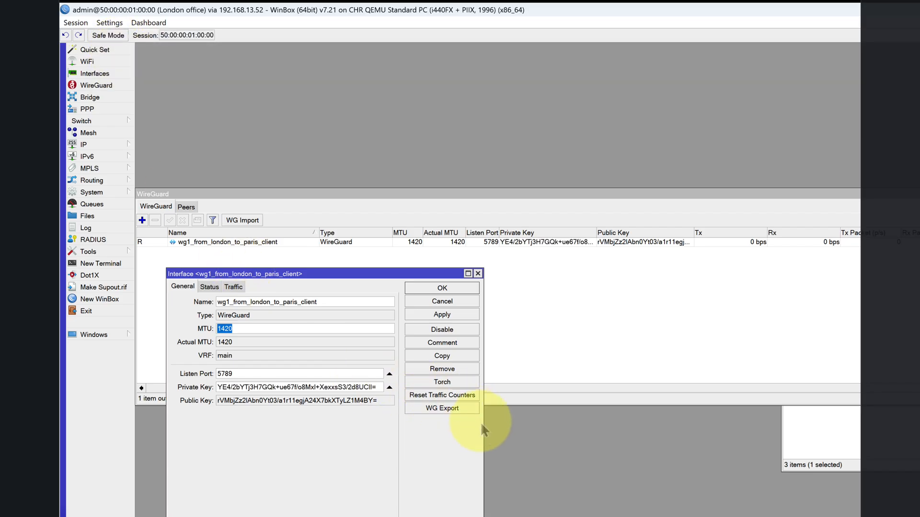
left_click_drag(483, 422, 510, 421)
left_click(461, 290)
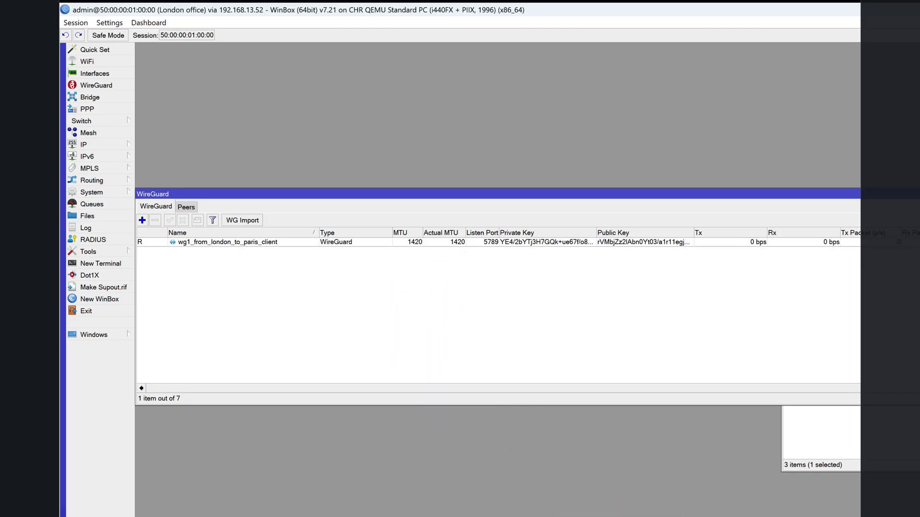
- Switch to the Paris router and add a WireGuard interface named wg1_server, applying it with automatic port and keys
key("alt+Tab")
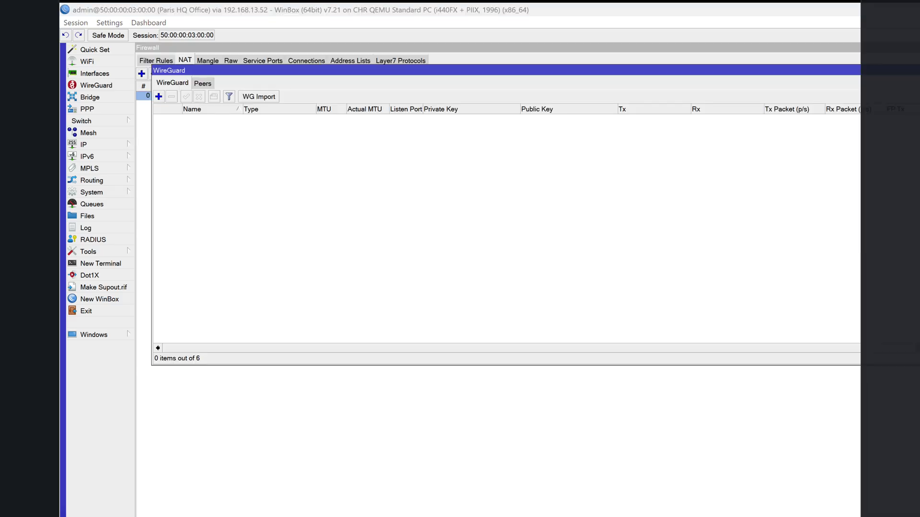
left_click(159, 97)
left_click_drag(226, 53, 326, 154)
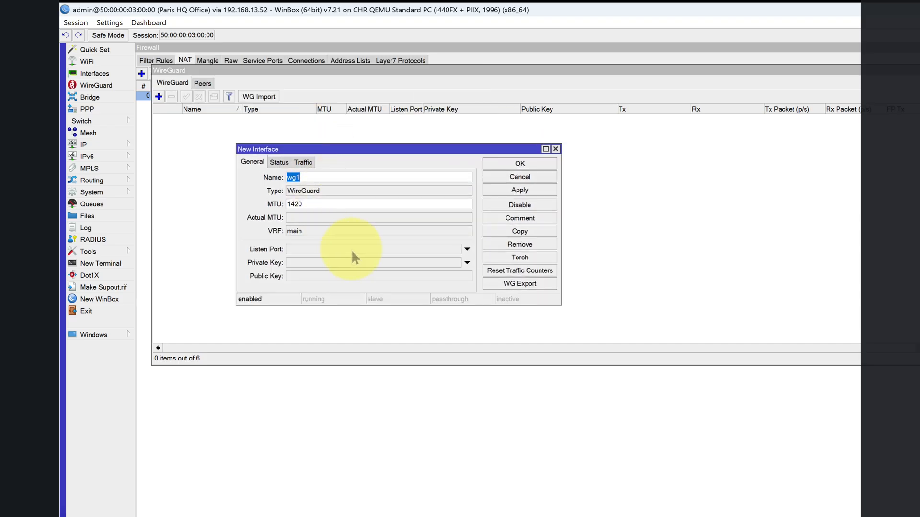
key("Right")
type("_server")
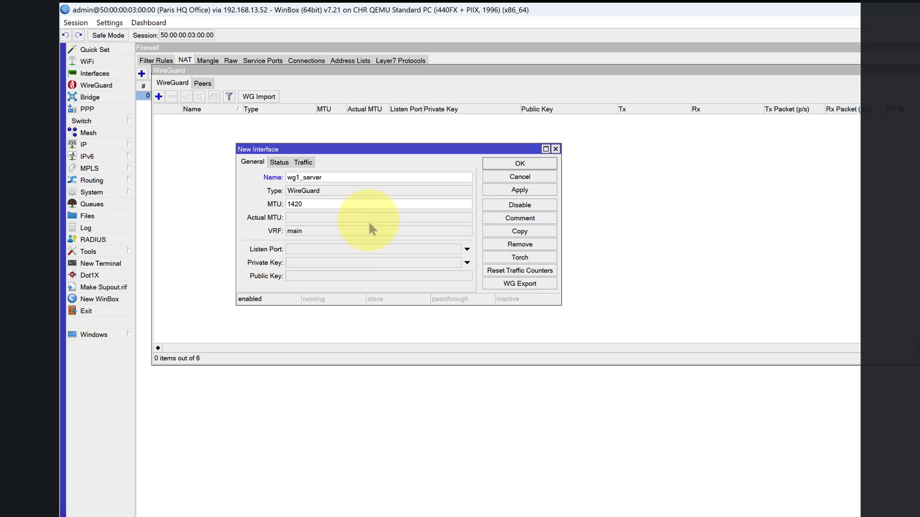
left_click(520, 190)
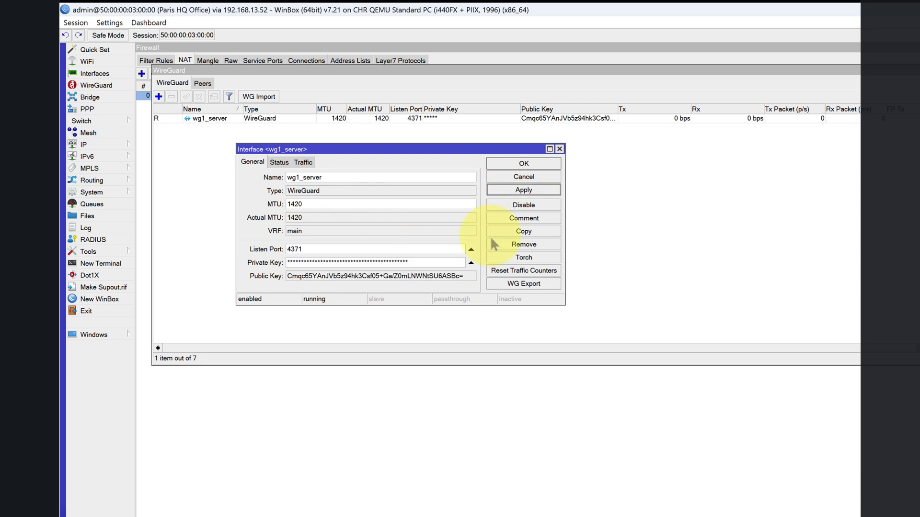
- Temporarily reveal wg1_server's private key in the widened interface settings, and hide passwords again
left_click(109, 23)
left_click(137, 48)
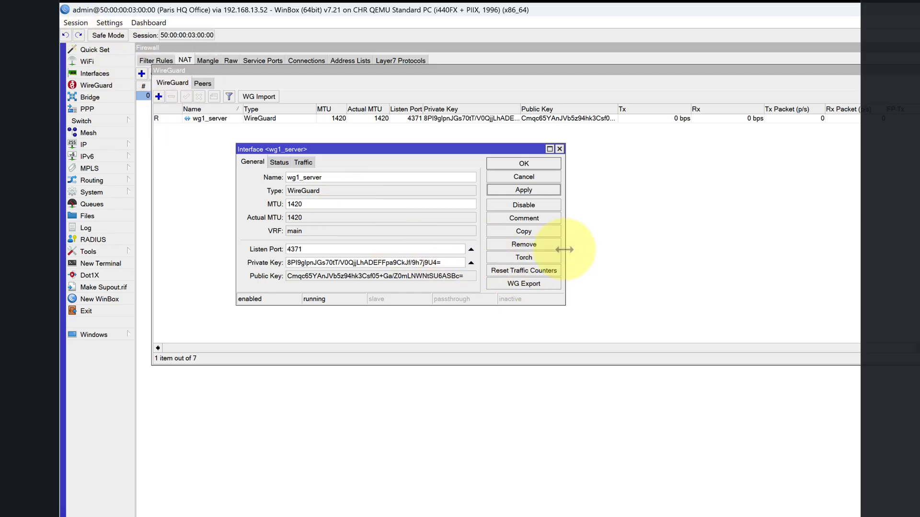
left_click_drag(565, 250, 622, 250)
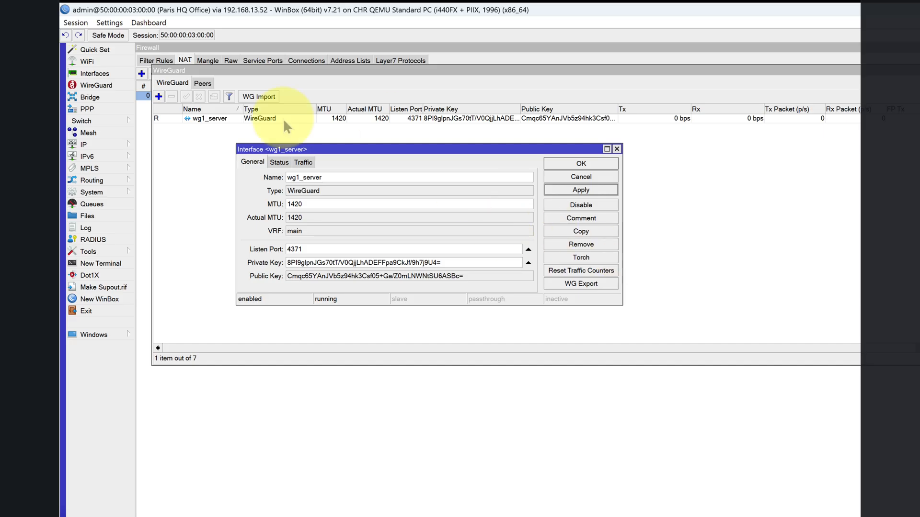
left_click(109, 22)
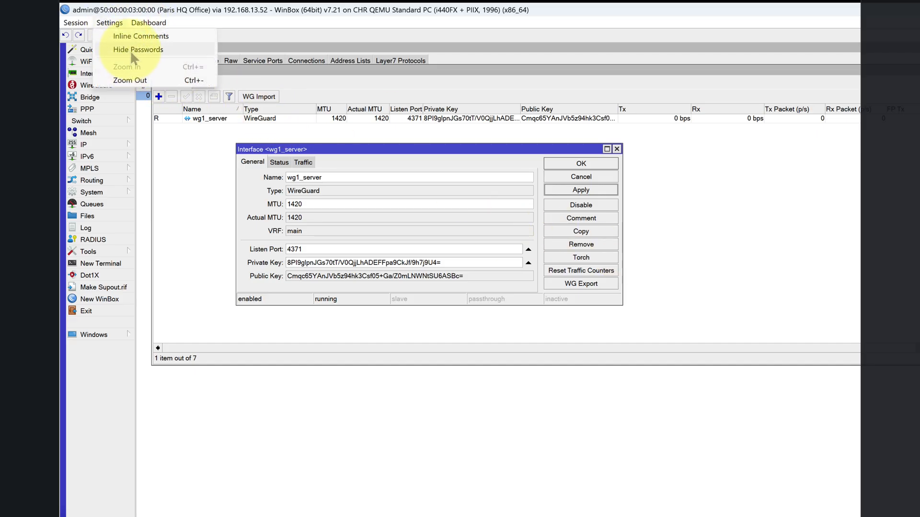
left_click(134, 54)
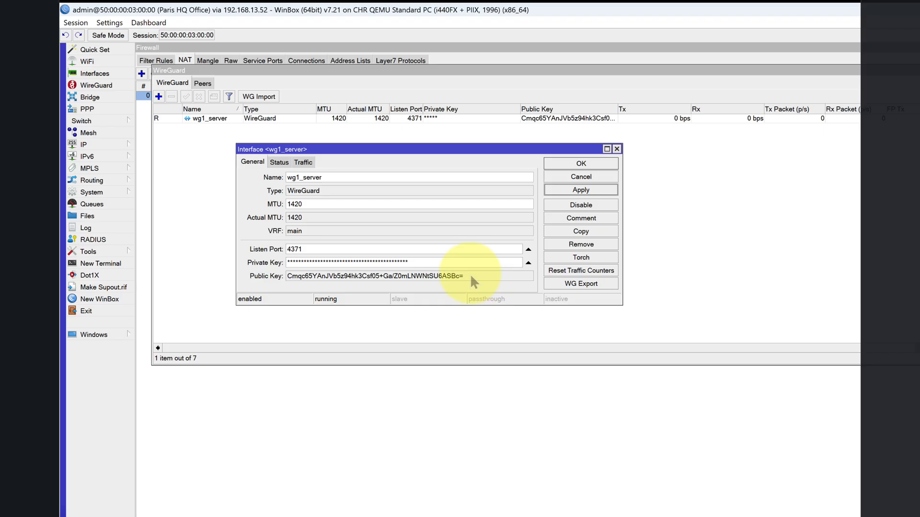
- Copy the public key of the Paris router's wg1_server interface
left_click_drag(470, 276, 278, 280)
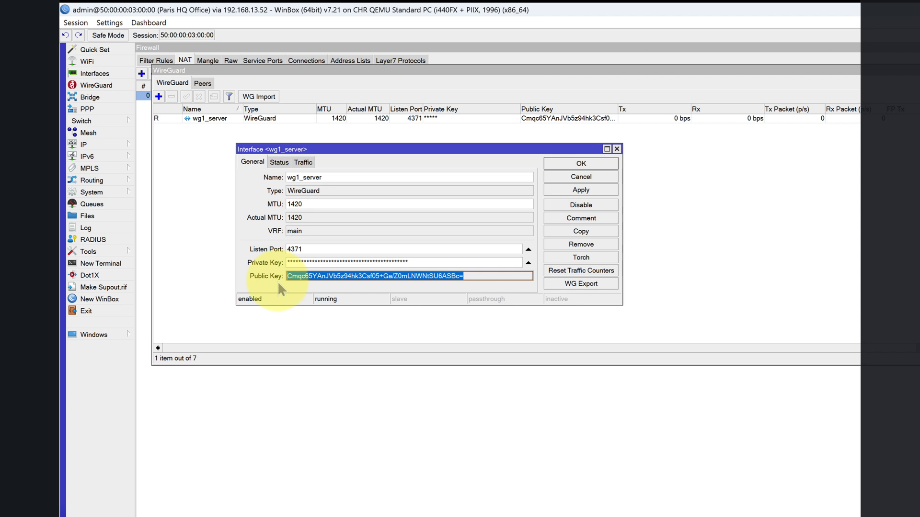
right_click(316, 276)
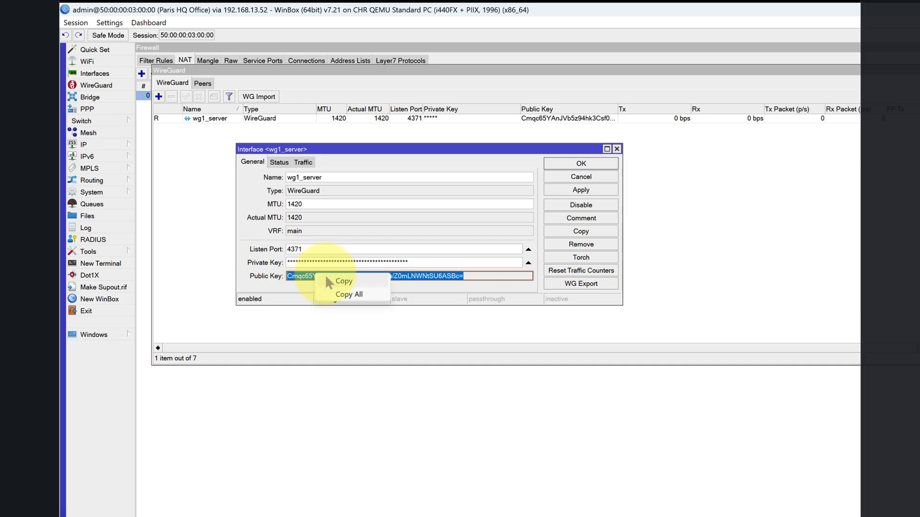
left_click(342, 282)
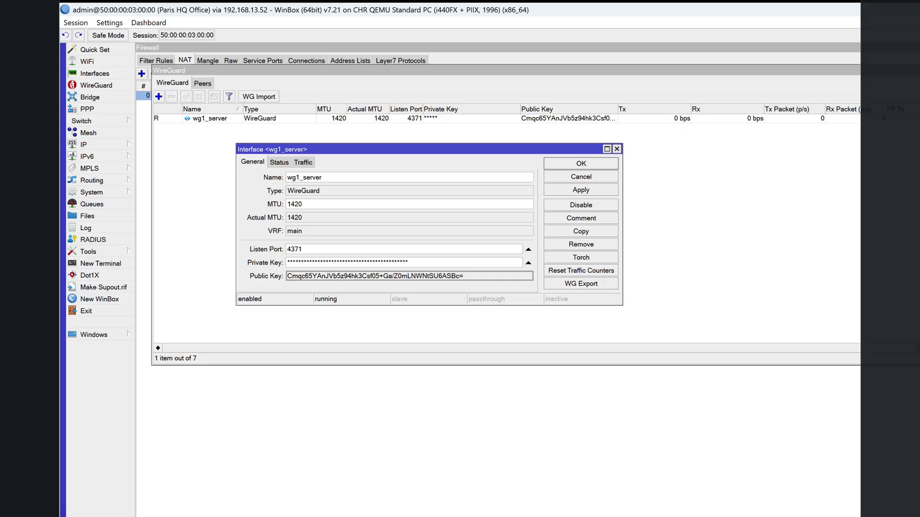
- Switch to the London router and start a WireGuard peer named "To paris server" on the wg1_from_london_to_paris_client interface
left_click(733, 516)
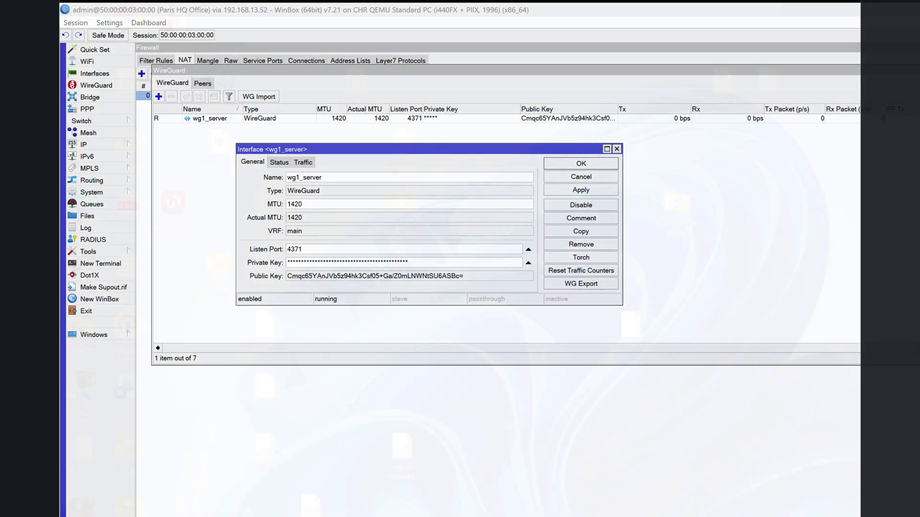
left_click(738, 516)
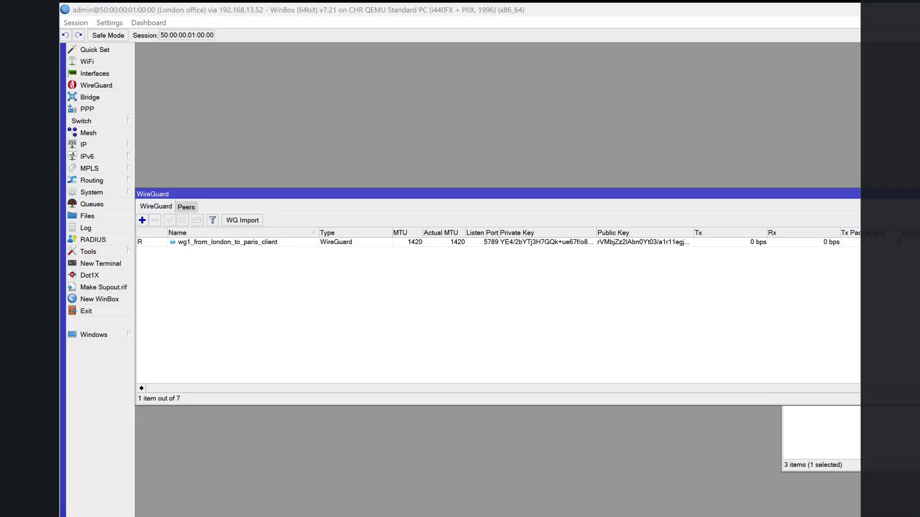
left_click(185, 207)
left_click(141, 220)
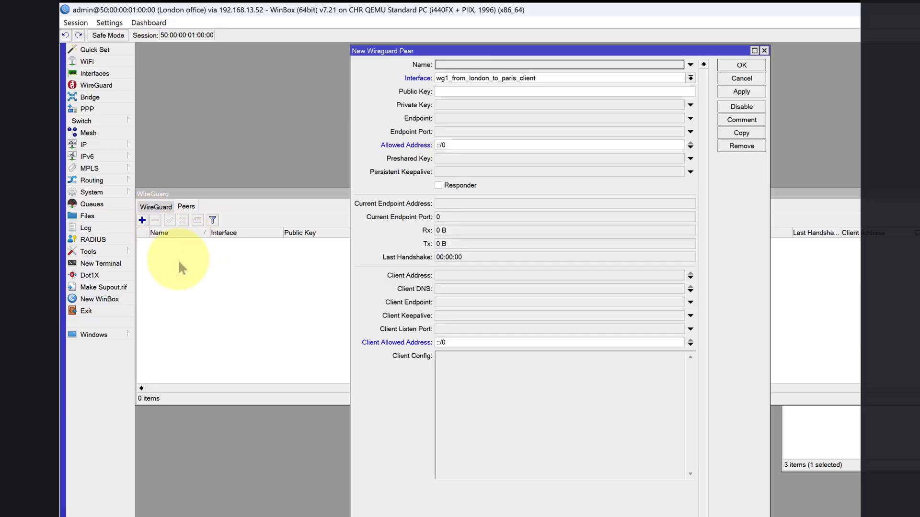
left_click_drag(405, 56, 409, 223)
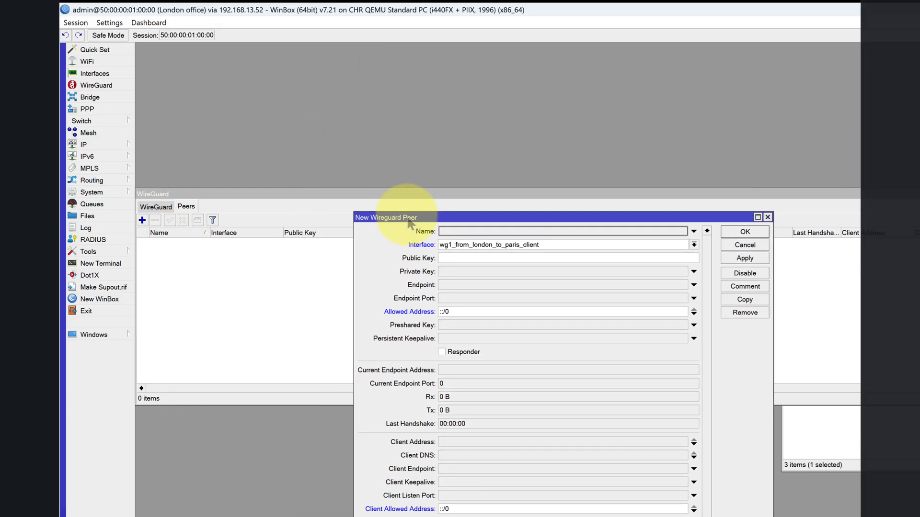
left_click(451, 233)
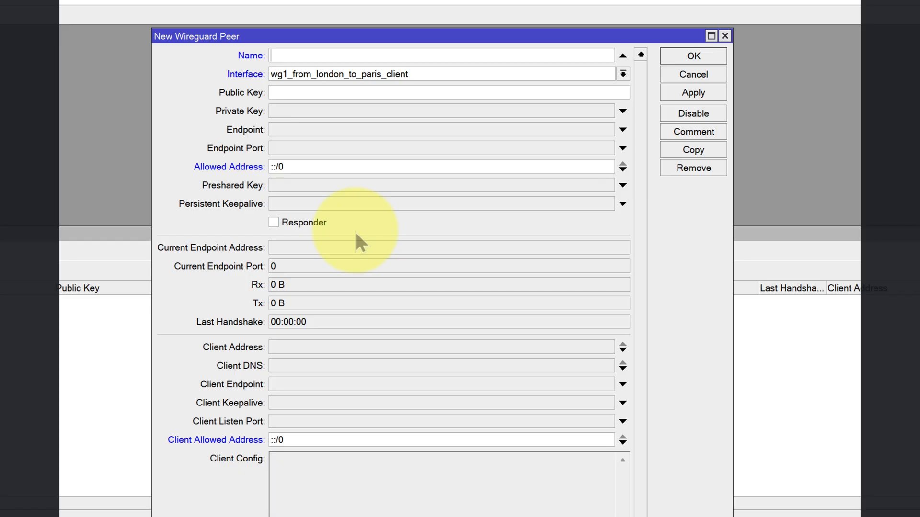
type("To paris server5")
key("BackSpace")
left_click(623, 73)
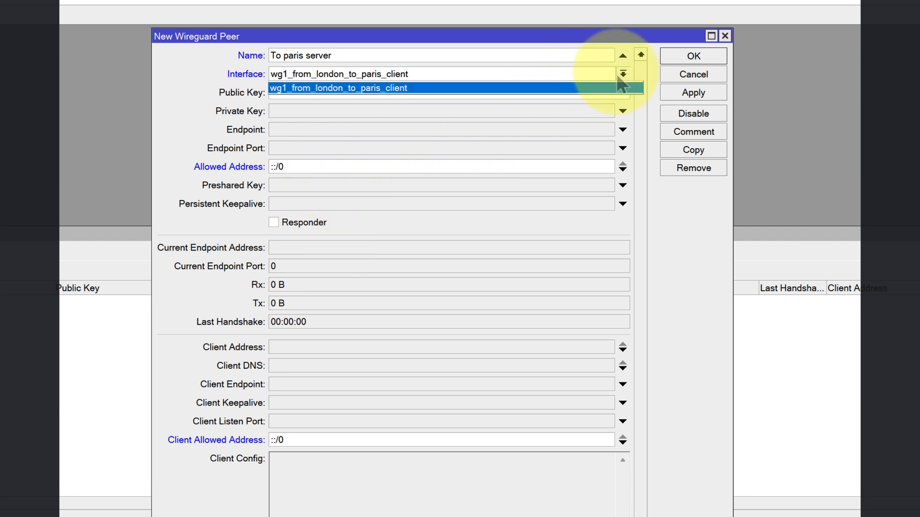
left_click(455, 88)
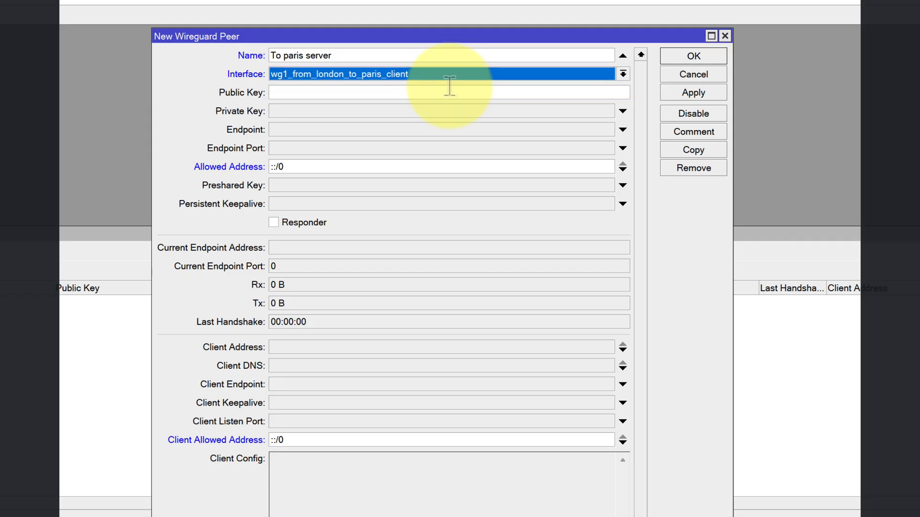
- Paste the copied Paris public key into the new peer and open its Endpoint field for entry
left_click(295, 92)
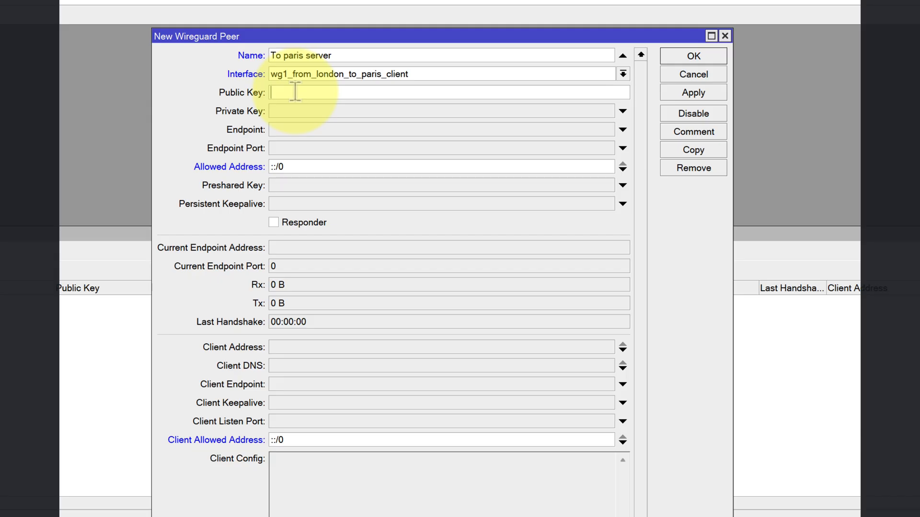
right_click(295, 92)
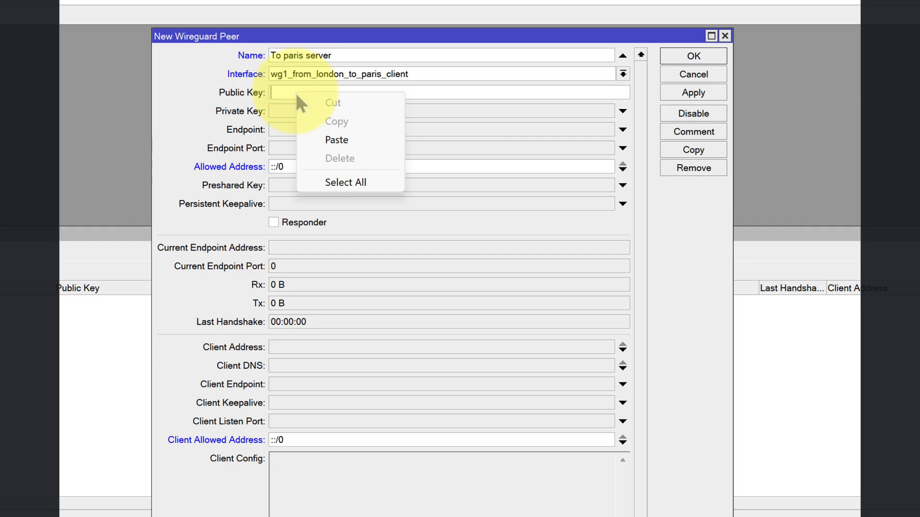
left_click(336, 138)
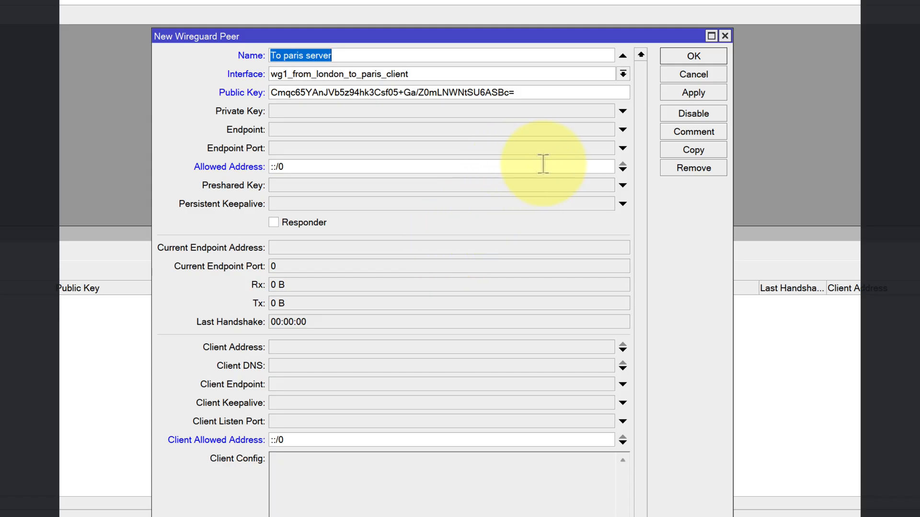
left_click(622, 130)
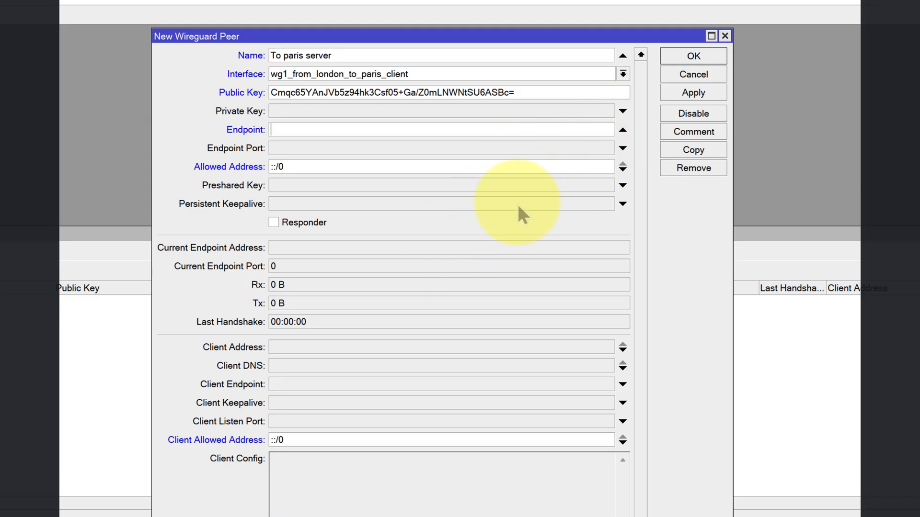
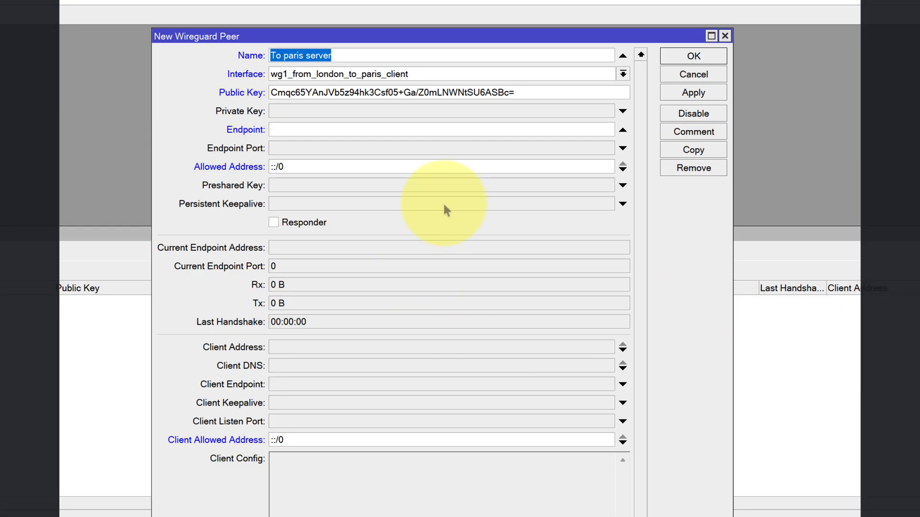
- Set the new peer's endpoint to 172.16.3.2 and its endpoint port to 443
left_click(348, 131)
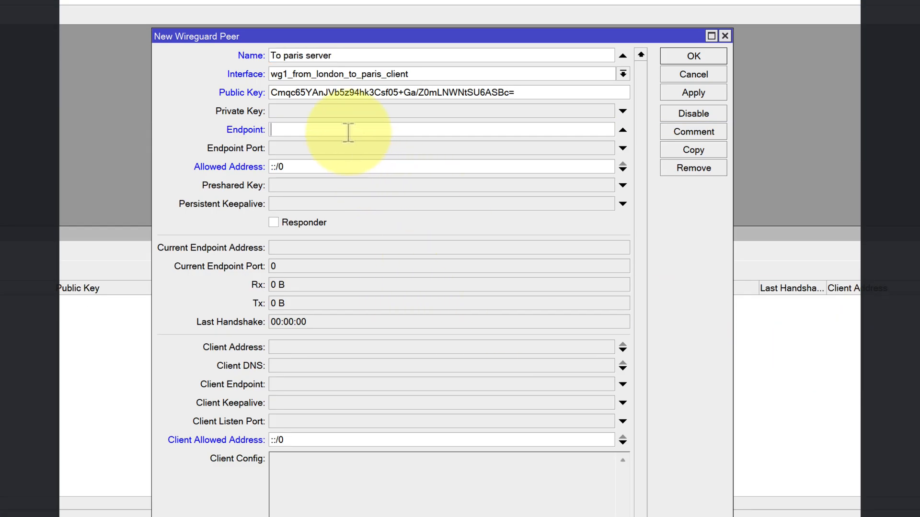
type("172.16.3.2")
left_click(335, 146)
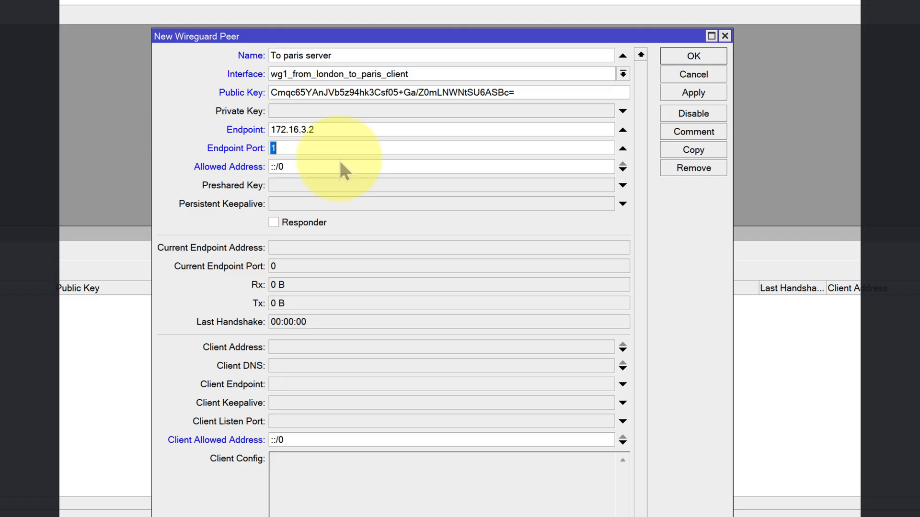
type("443")
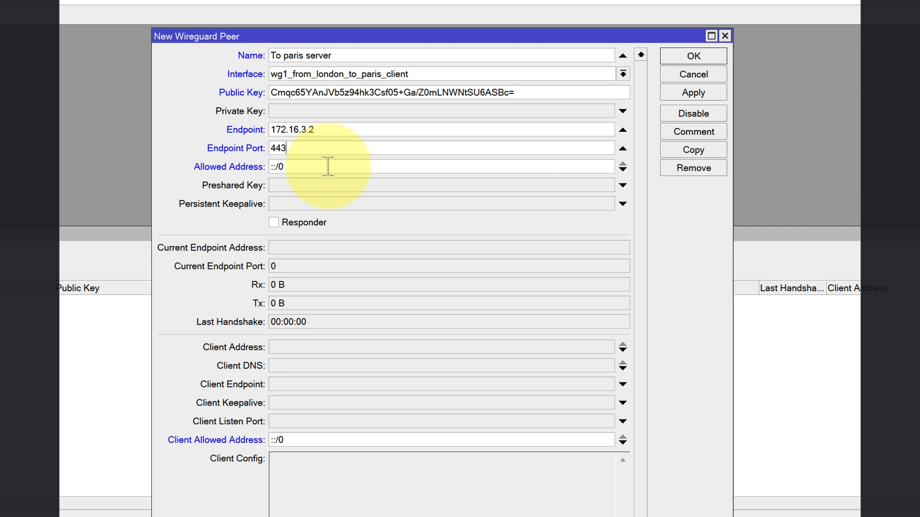
- Replace the peer's allowed address with 0.0.0.0/0
left_click_drag(309, 166, 264, 167)
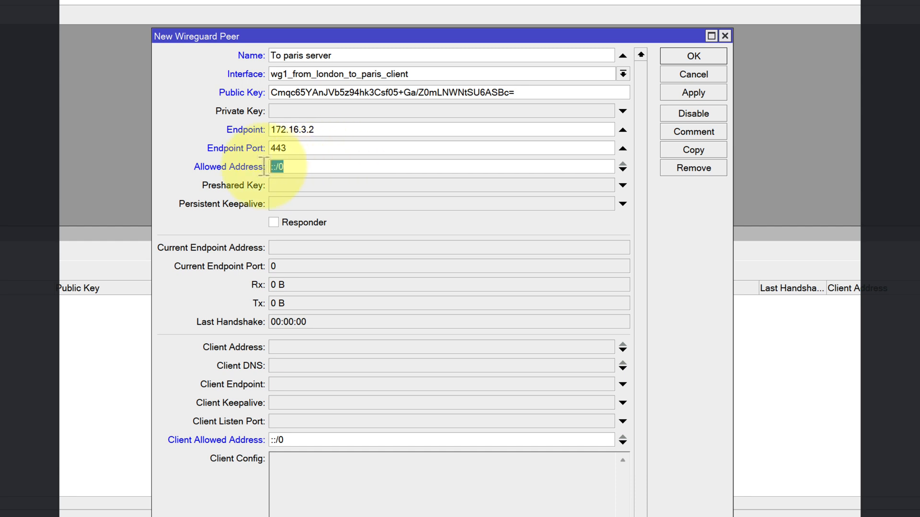
type("0.0.0.0")
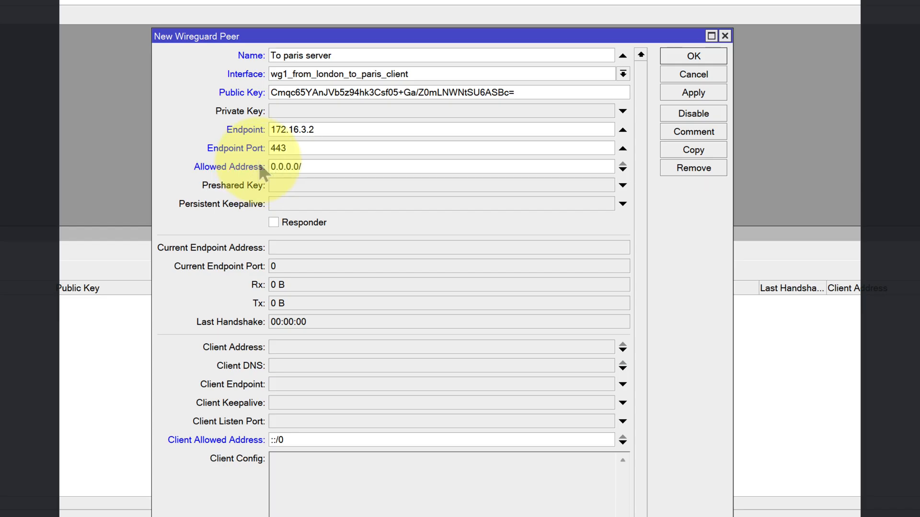
type("/0")
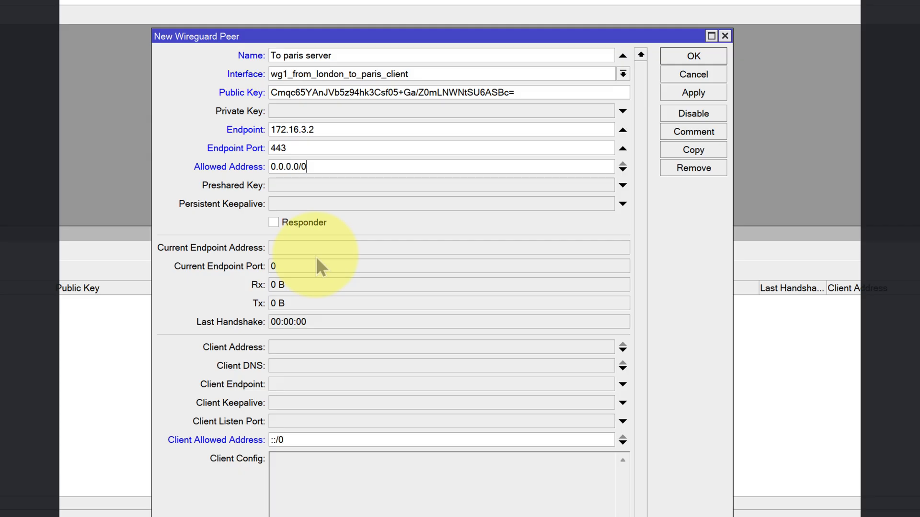
- Set the "To paris server" peer's preshared key to auto and apply the peer settings
left_click(623, 186)
left_click(307, 187)
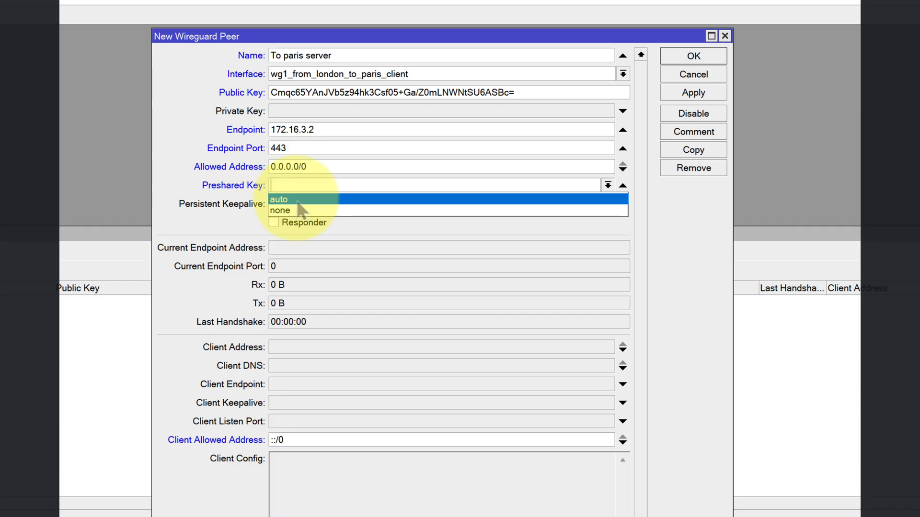
left_click(297, 200)
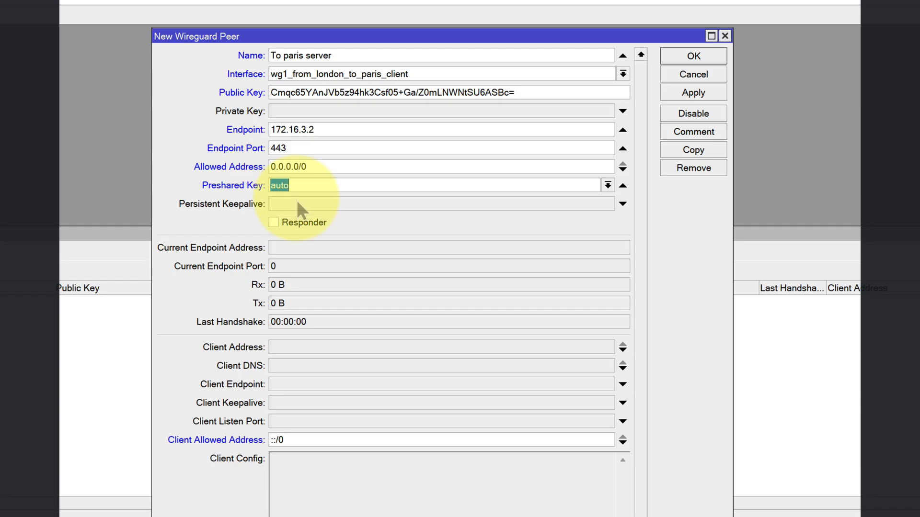
left_click(689, 96)
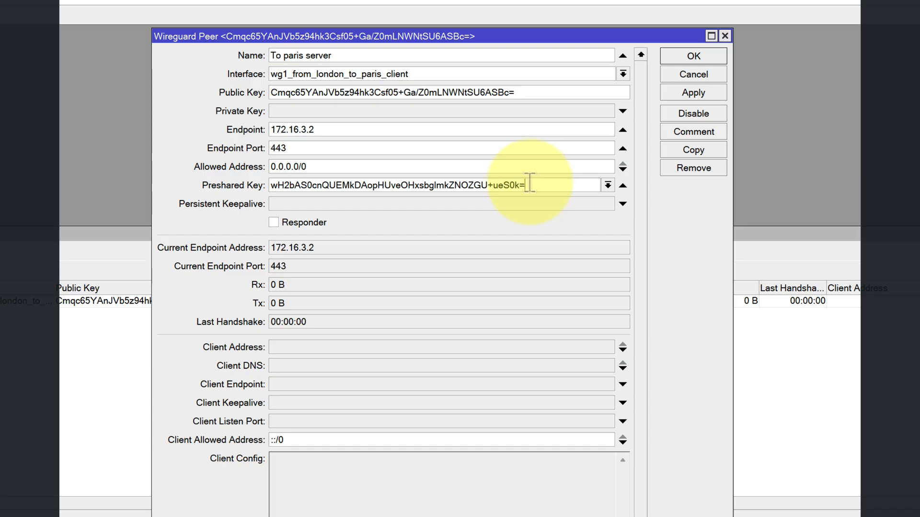
- Copy the generated preshared key from the "To paris server" peer
left_click_drag(531, 182, 258, 181)
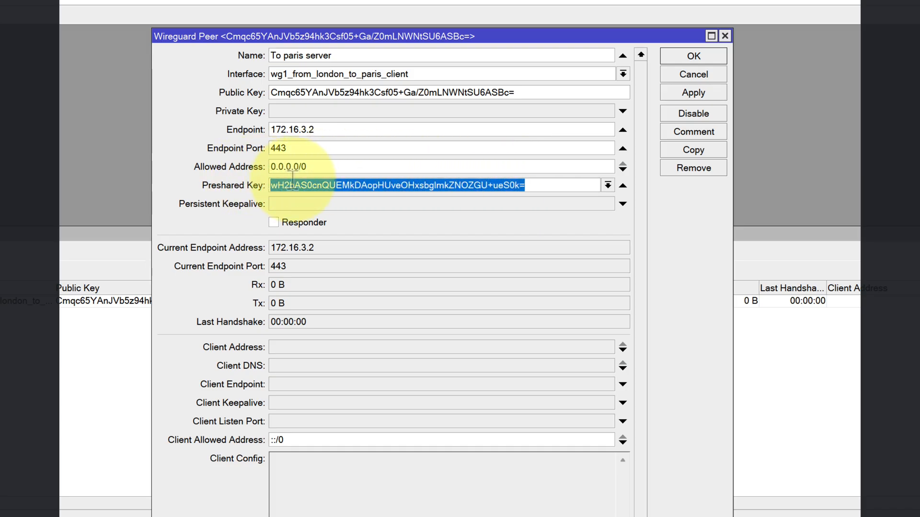
right_click(294, 182)
left_click(330, 210)
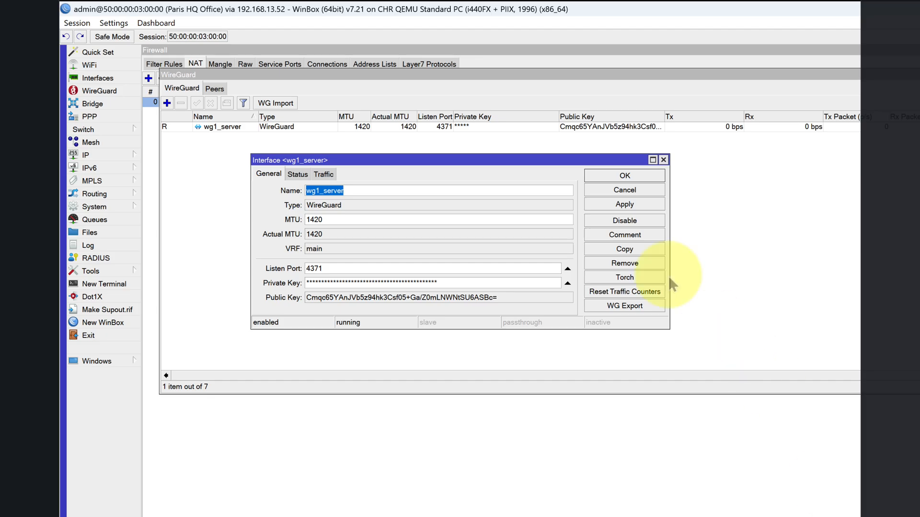
- On the Paris router, close the wg1_server interface settings and start a WireGuard peer with the copied preshared key pasted in
left_click(642, 175)
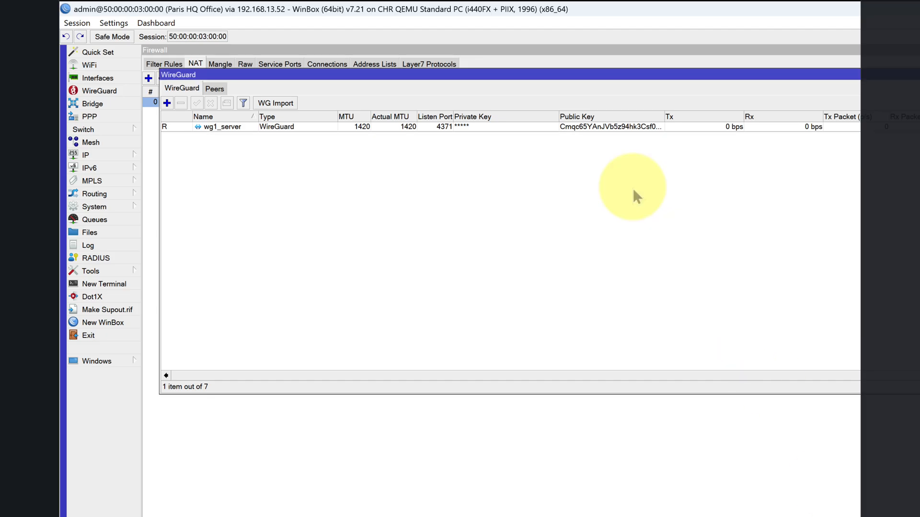
left_click(214, 88)
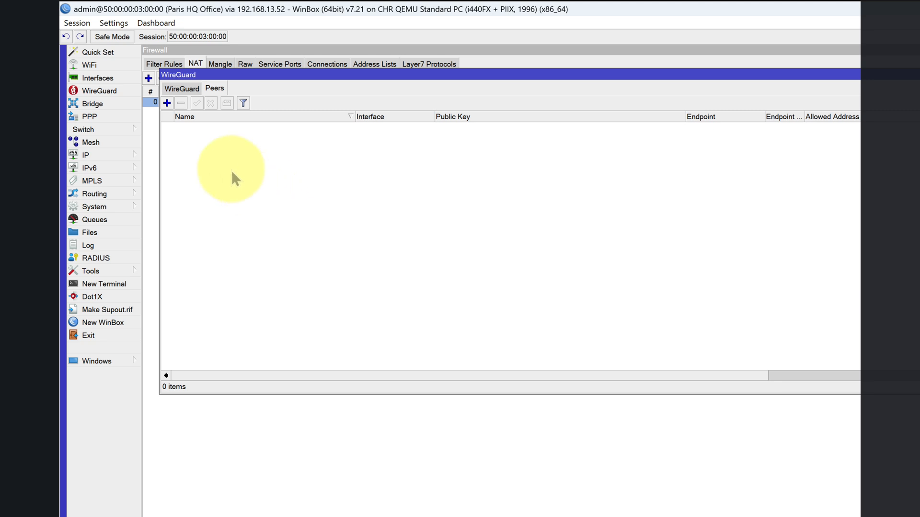
left_click(166, 103)
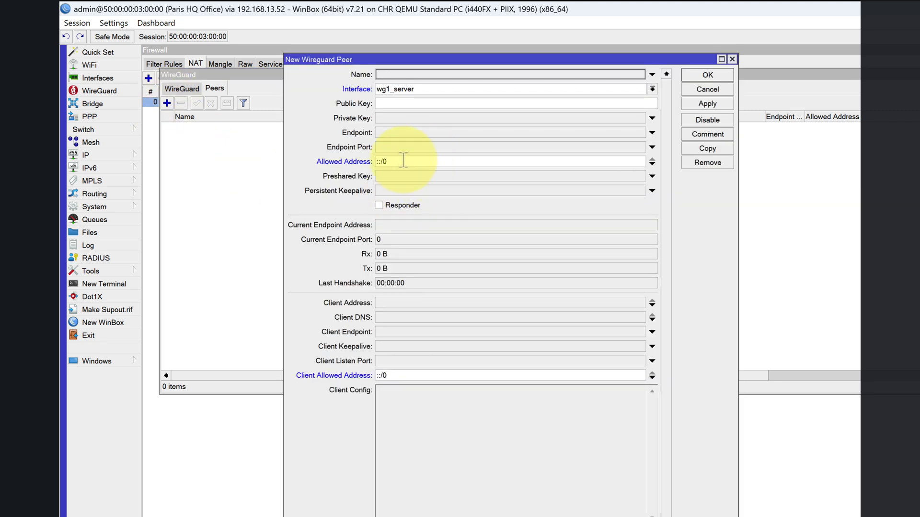
left_click(387, 175)
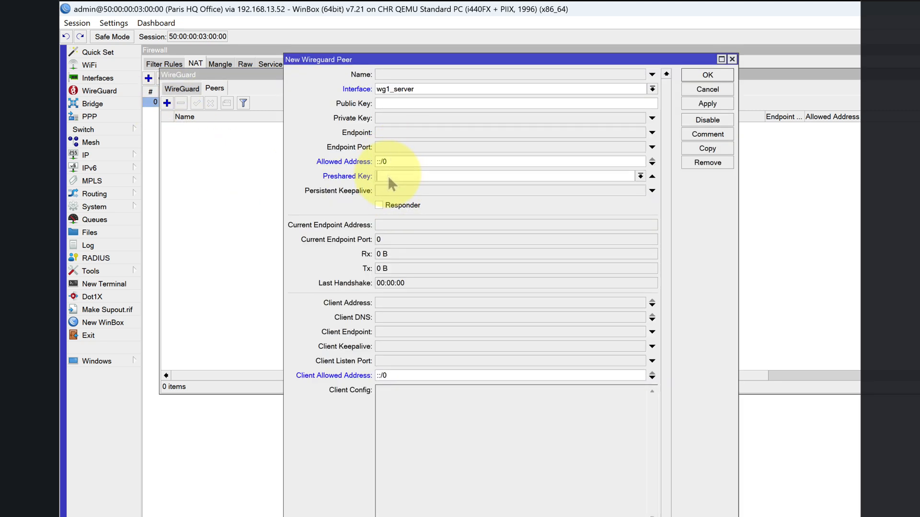
right_click(387, 175)
left_click(421, 210)
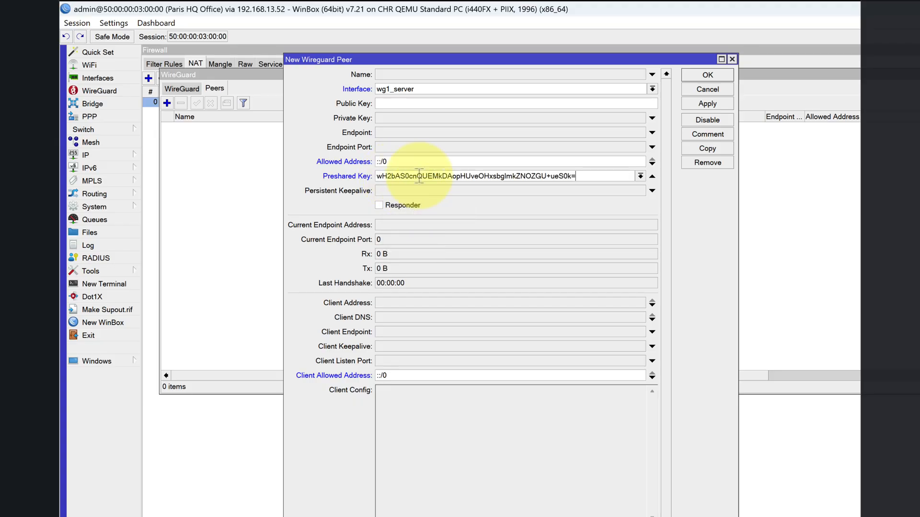
- Name the new Paris peer "Peer for London Office" and choose wg1_server as its interface
left_click_drag(408, 58, 447, 156)
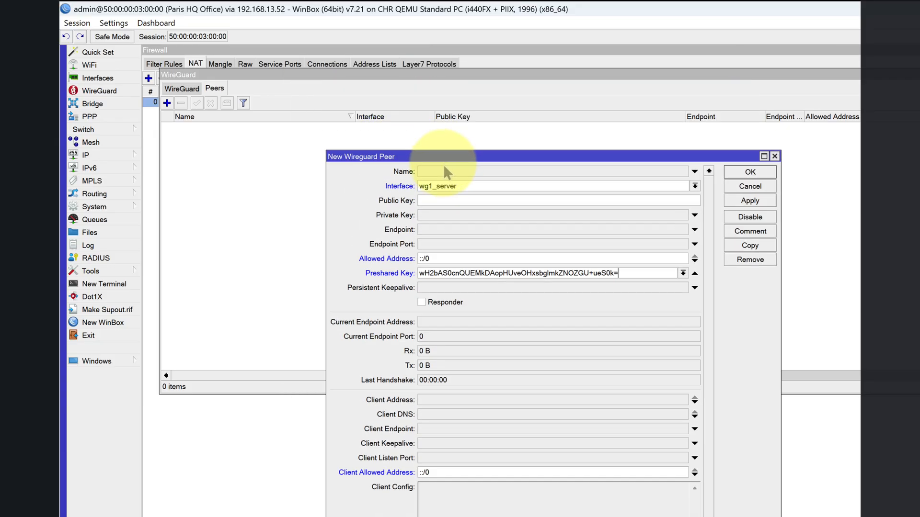
left_click(444, 170)
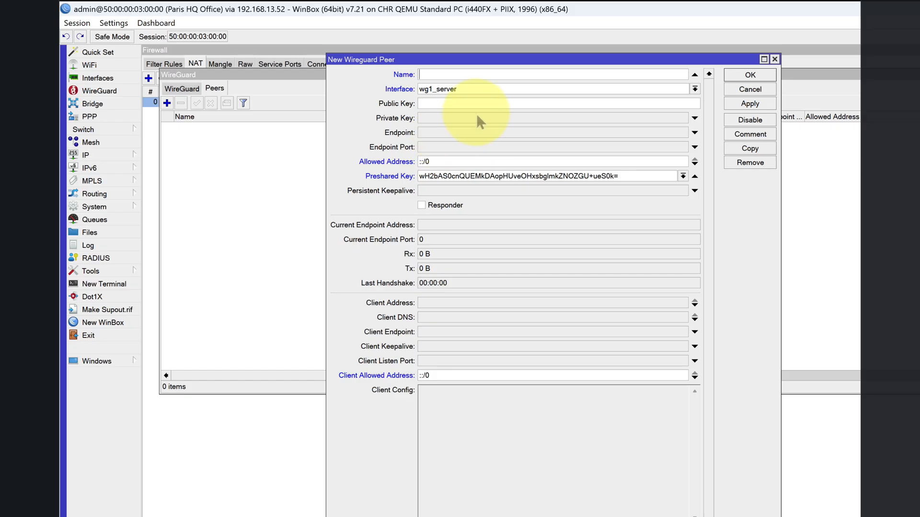
type("Peer for London Office")
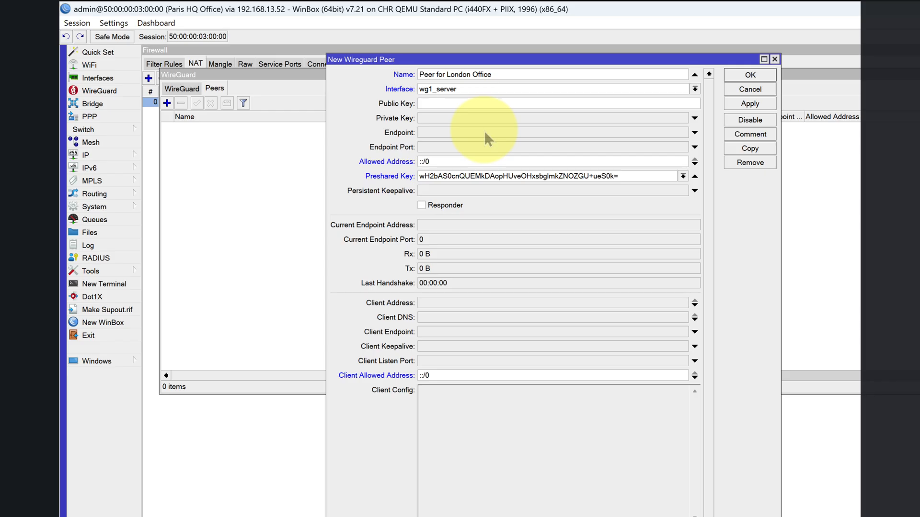
left_click(695, 89)
left_click(697, 99)
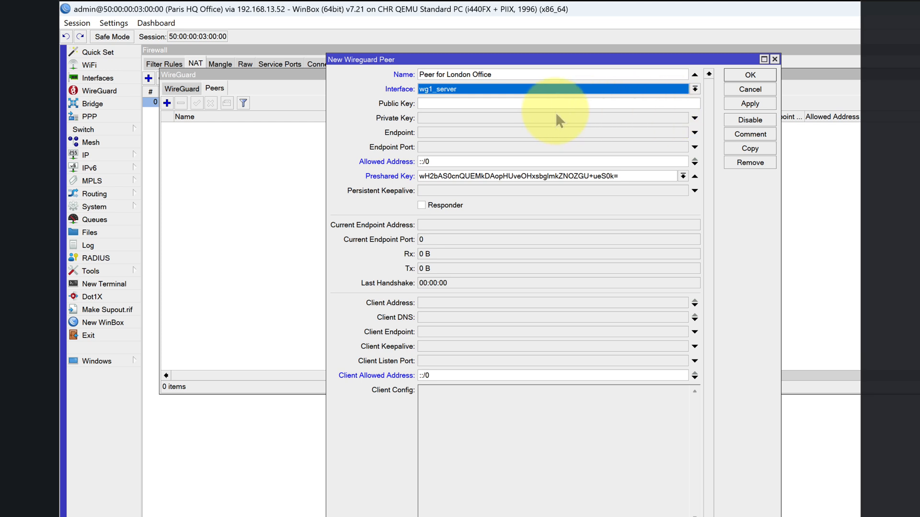
- Switch to the London router, hide passwords, and copy the public key of the wg1_from_london_to_paris_client interface
left_click(522, 105)
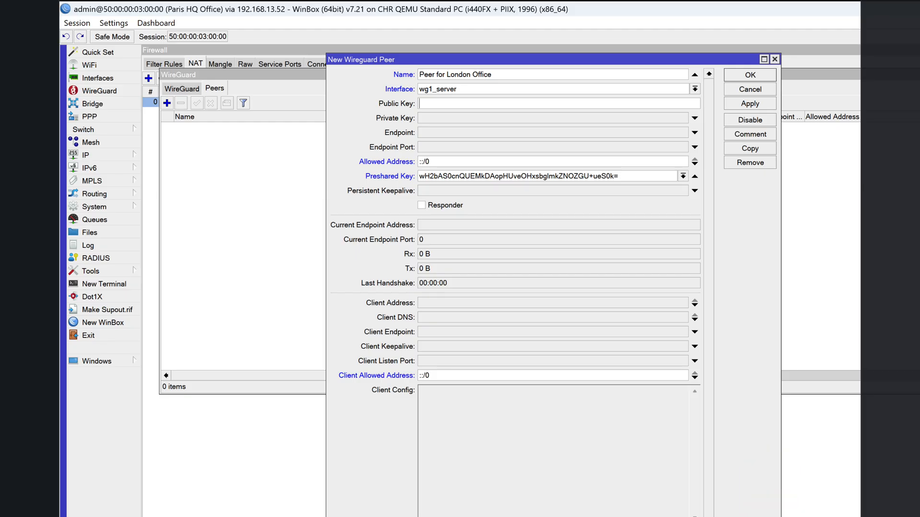
key("alt+Tab")
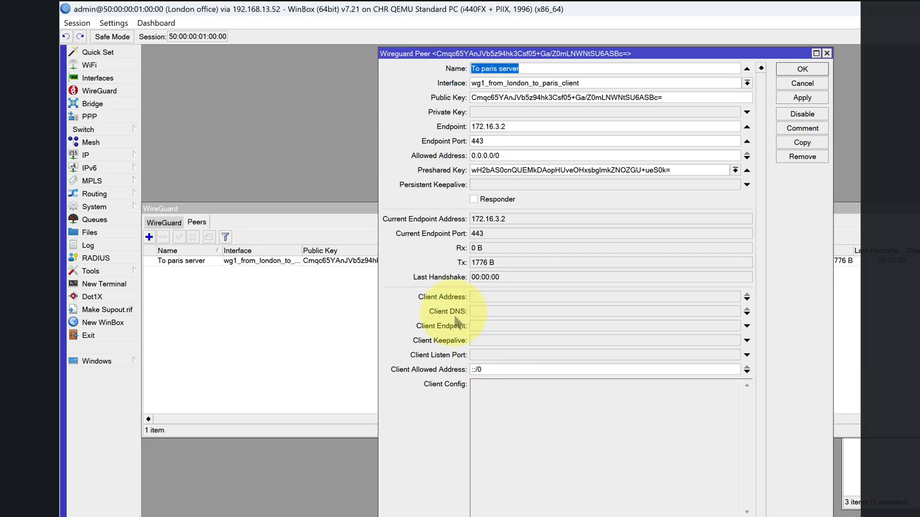
left_click(163, 223)
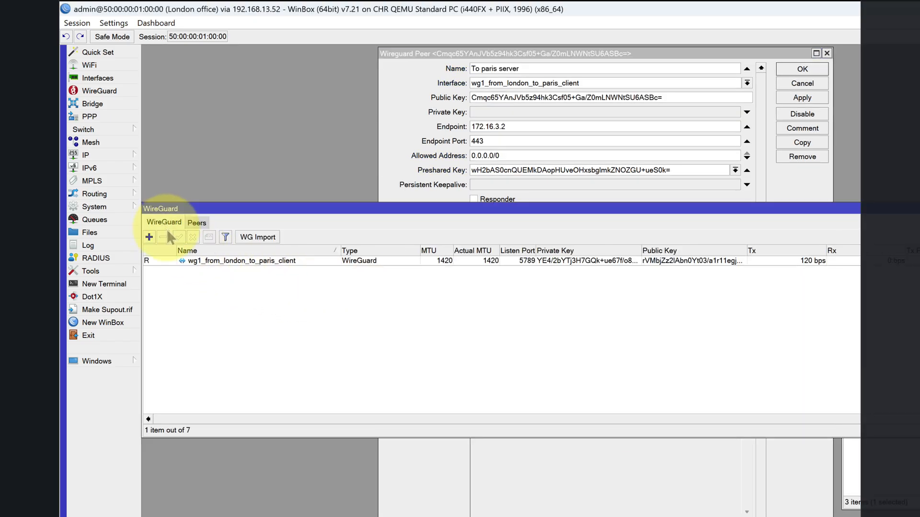
double_click(192, 260)
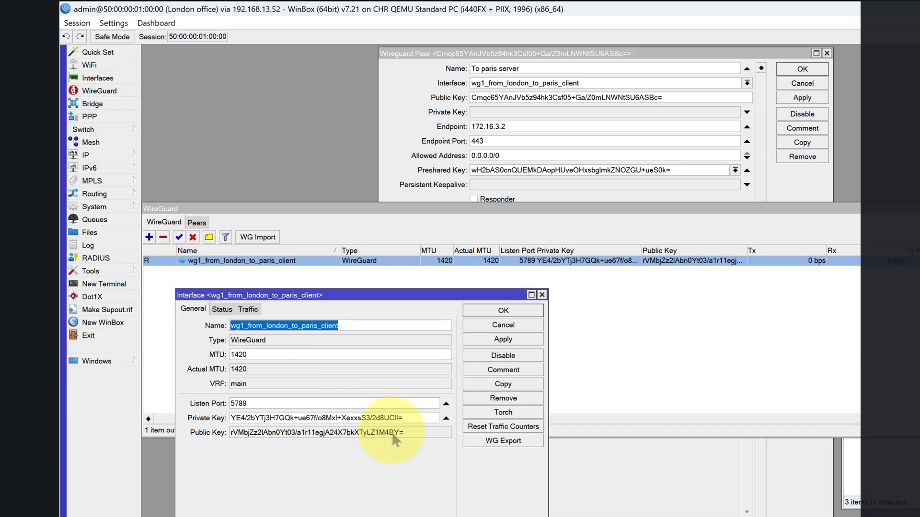
left_click(113, 23)
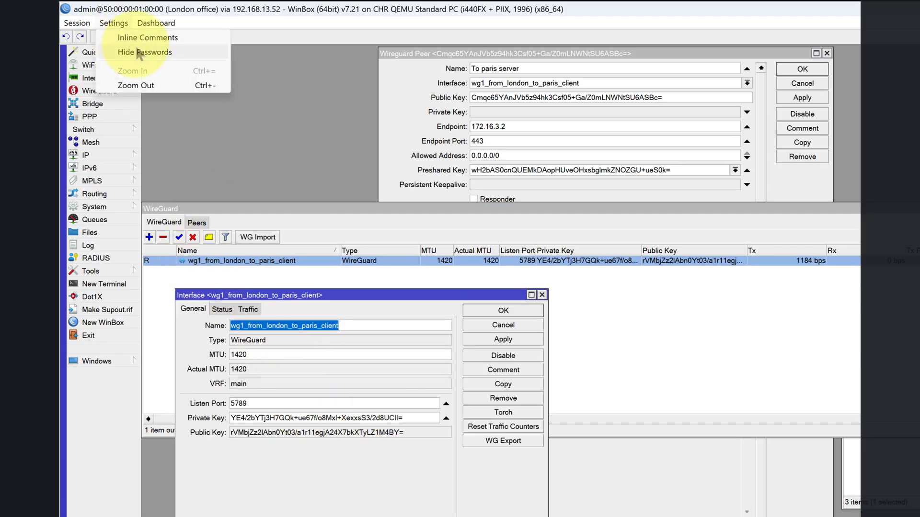
left_click(140, 56)
left_click_drag(406, 433, 247, 439)
right_click(248, 437)
left_click(298, 440)
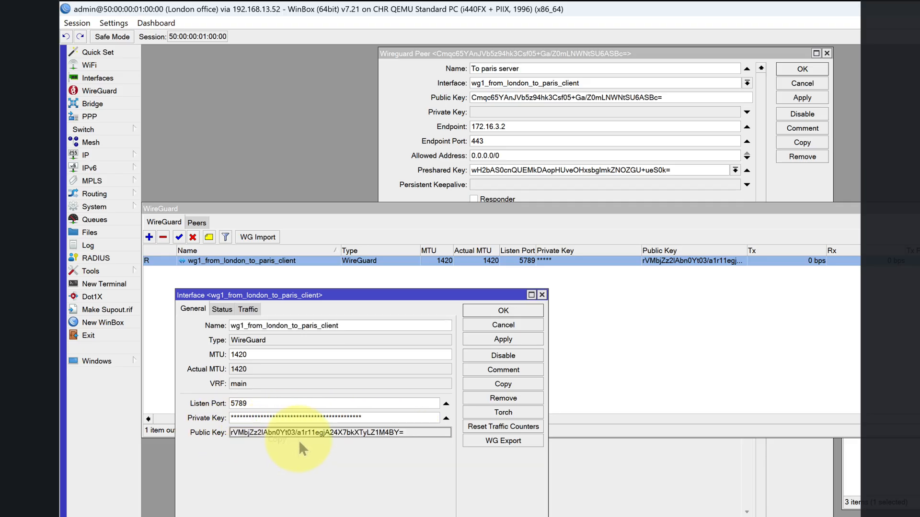
- Back on the Paris router, paste the London public key into the new peer and enable Responder
key("alt+Tab")
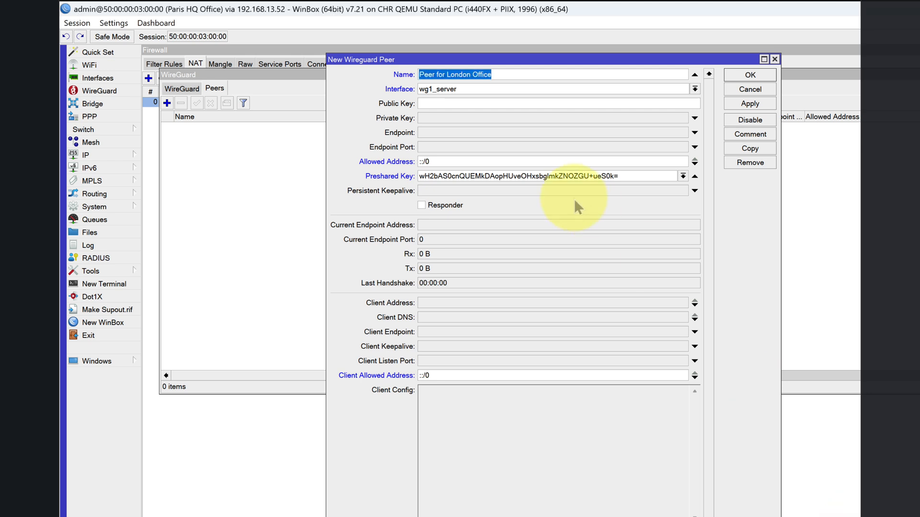
right_click(436, 105)
left_click(467, 141)
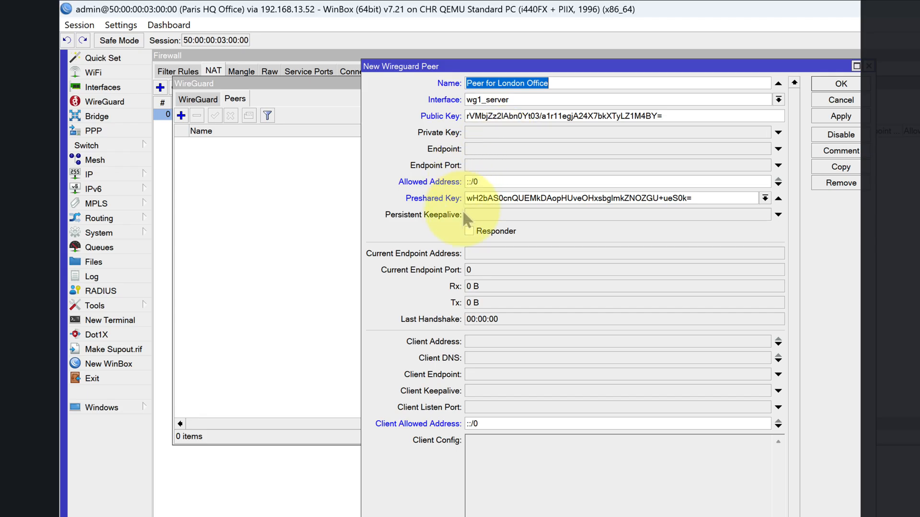
left_click(469, 230)
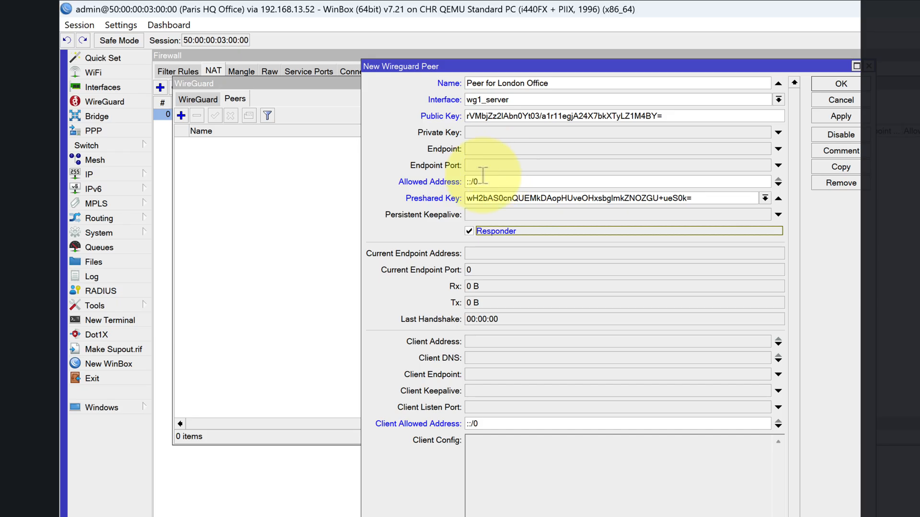
- Set the London Office peer's allowed address to 10.10.10.3/32
left_click_drag(481, 182, 430, 181)
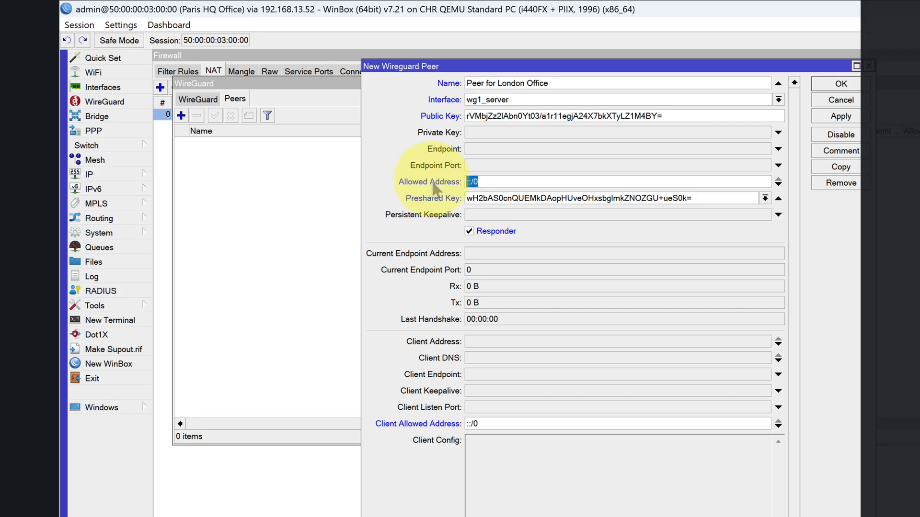
type("10.1")
type("0")
key("BackSpace")
type(".10.10.3/32")
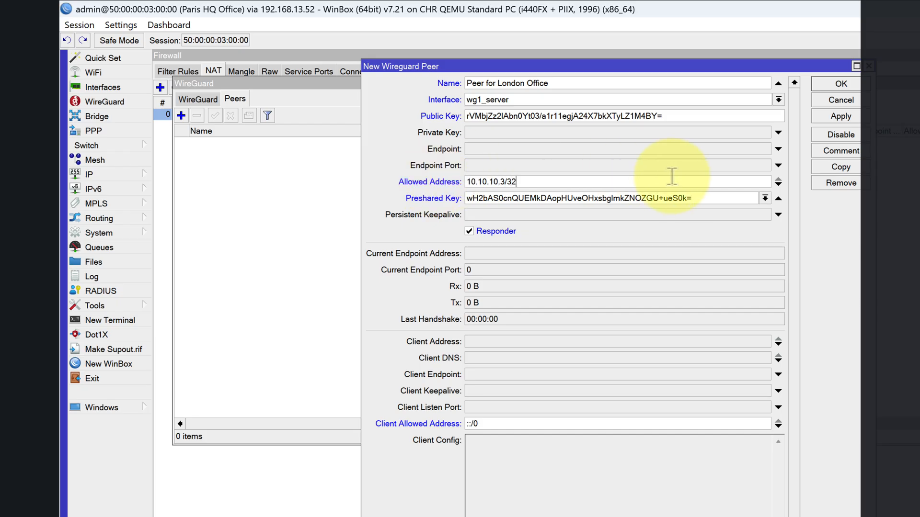
- Add 192.168.1.0/24 as a second allowed address for the London Office peer
left_click(778, 185)
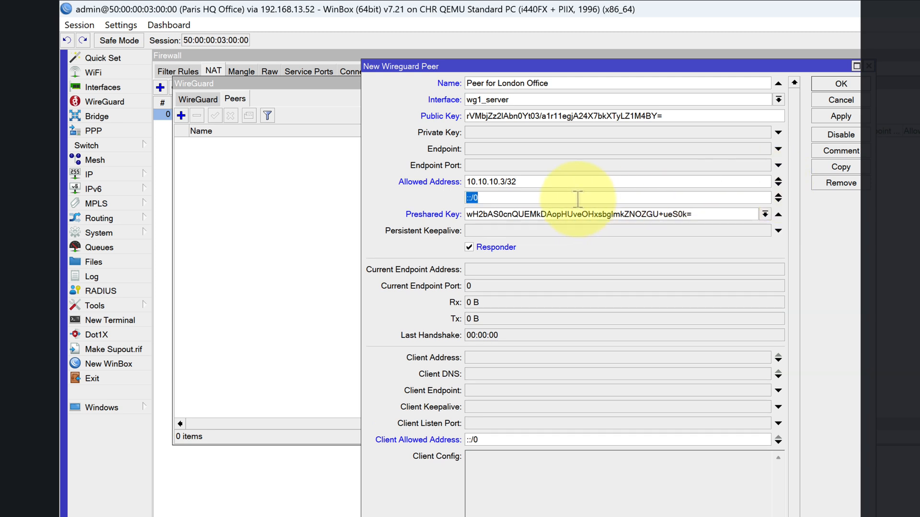
type("192.12")
key("BackSpace")
type("68.1")
type(".0/24")
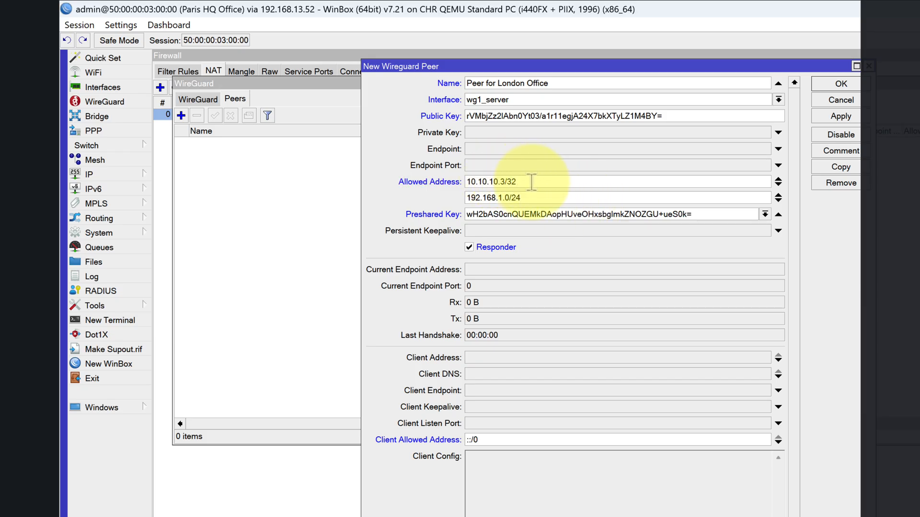
left_click_drag(558, 181, 455, 191)
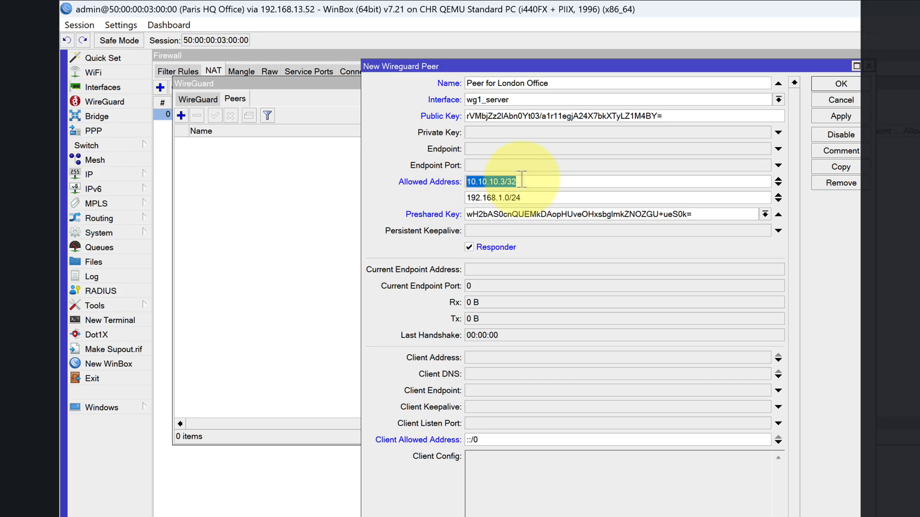
left_click_drag(551, 198, 450, 198)
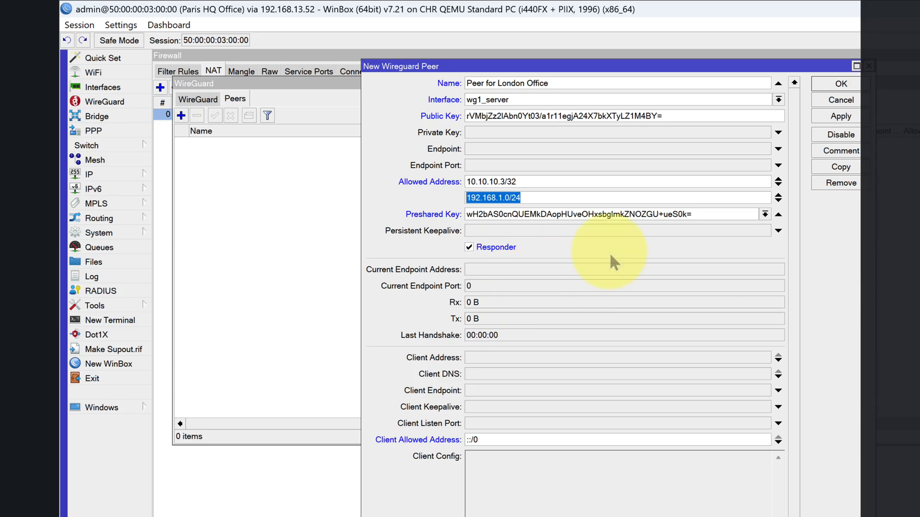
- Set the London Office peer's persistent keepalive to 00:00:20 and apply the new peer on the Paris router
left_click_drag(704, 214, 452, 214)
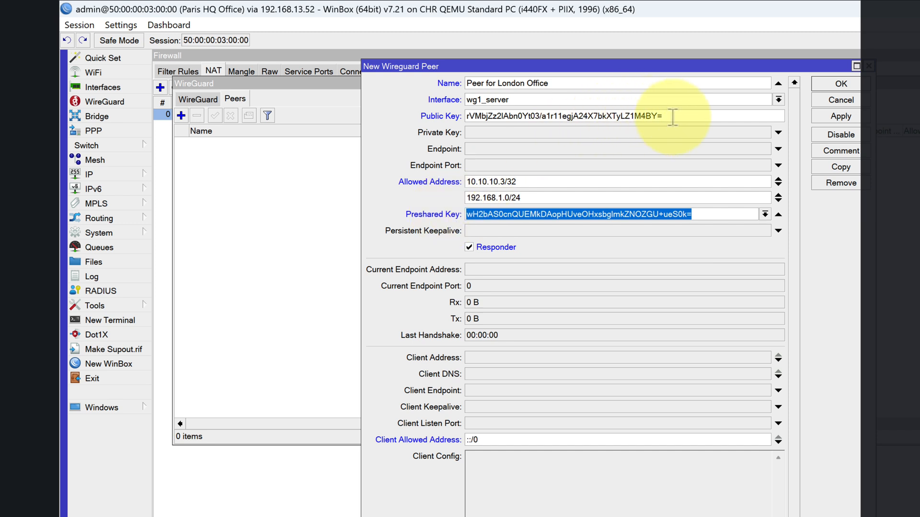
left_click_drag(673, 117, 458, 113)
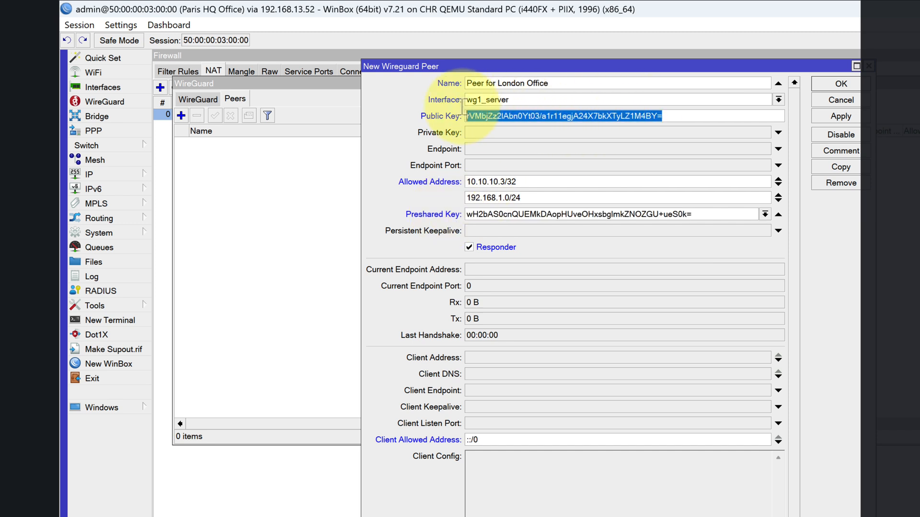
left_click(499, 231)
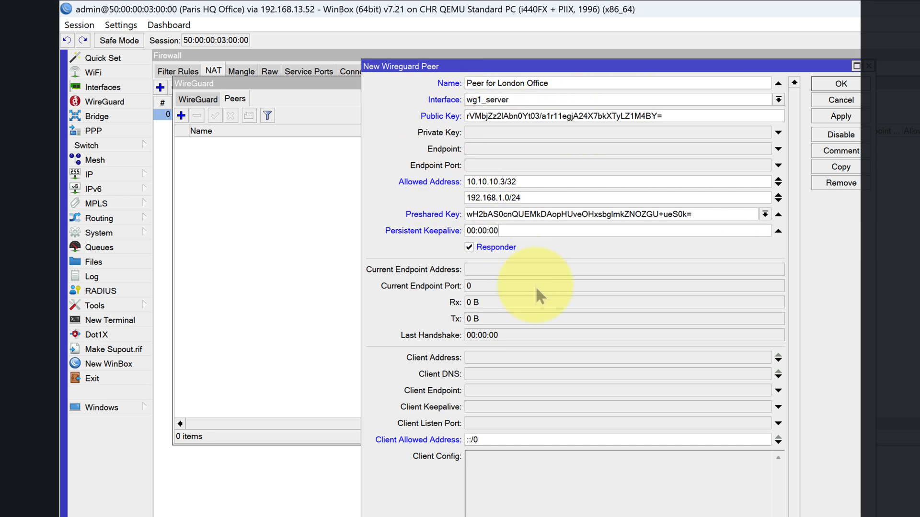
key("BackSpace")
key("BackSpace")
type("20")
left_click(840, 116)
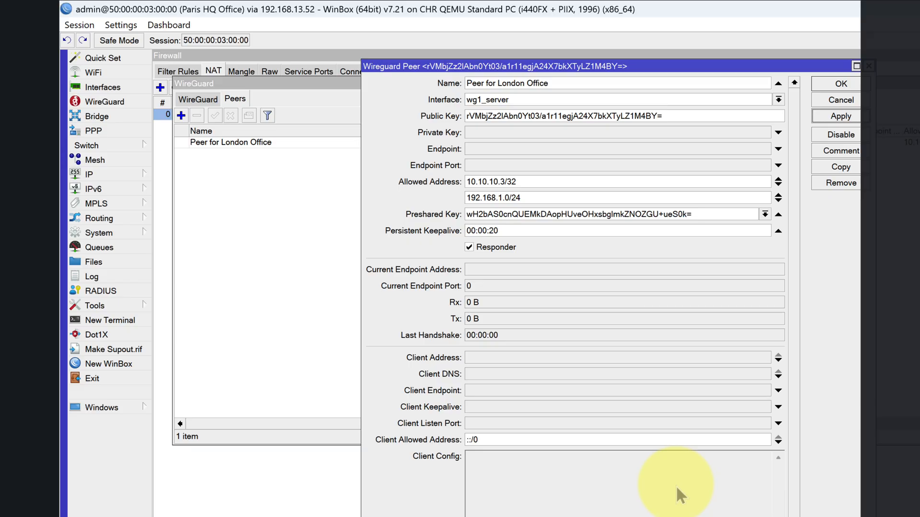
- Switch to the London router and set the persistent keepalive of the "To paris server" peer to 00:00:20
key("alt+Tab")
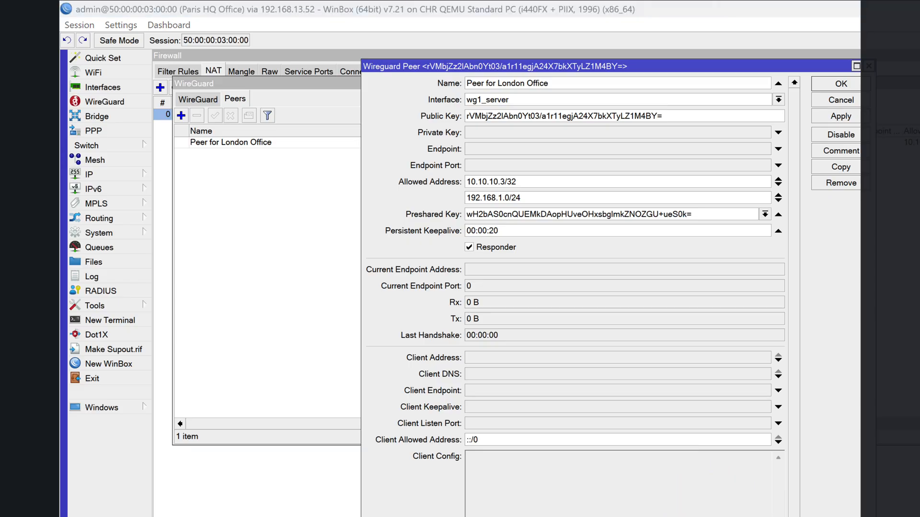
key("alt+Tab")
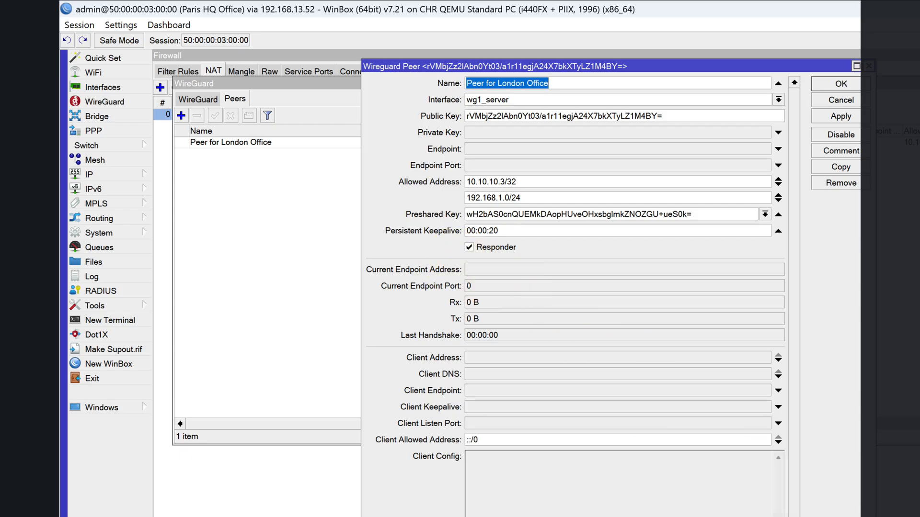
key("alt+Tab")
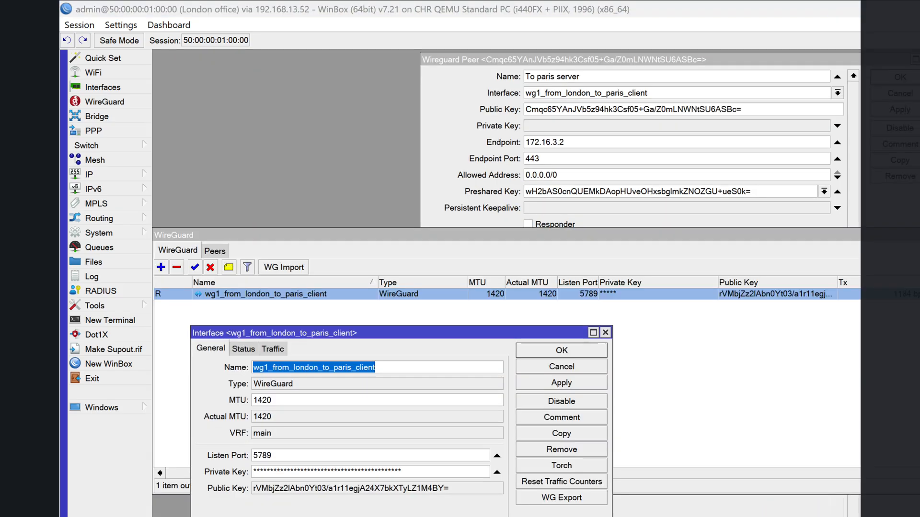
left_click(559, 368)
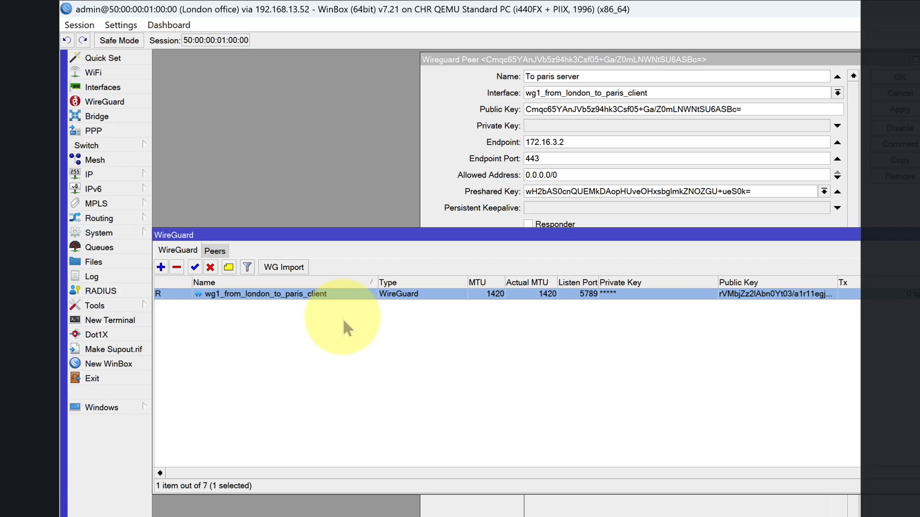
left_click(212, 251)
double_click(225, 292)
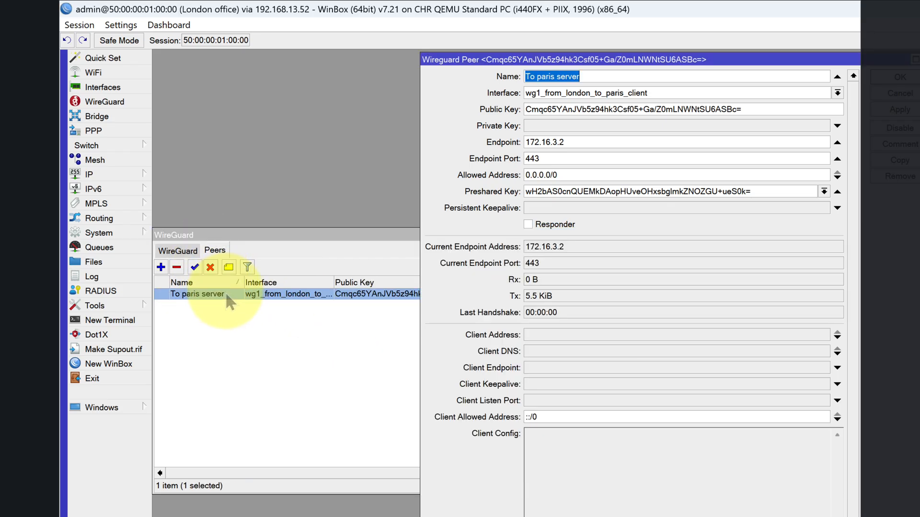
left_click(570, 208)
left_click(583, 207)
key("BackSpace")
key("BackSpace")
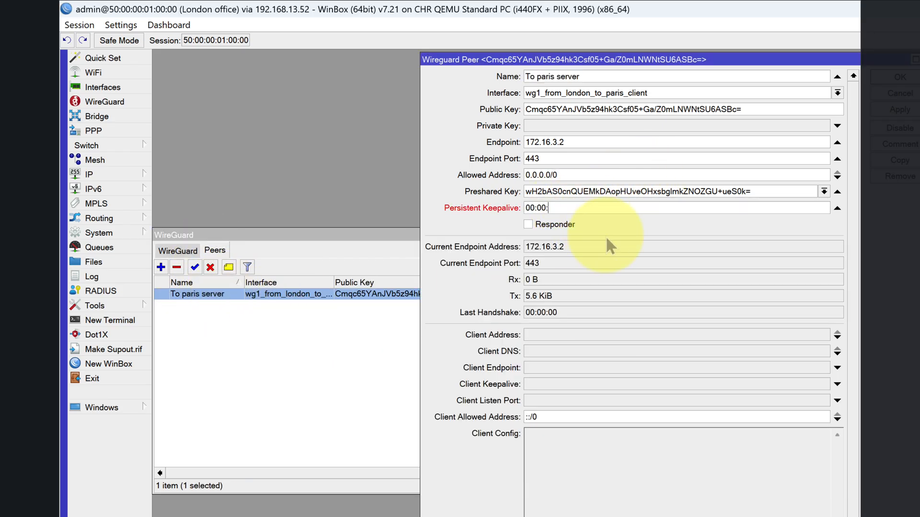
type("20")
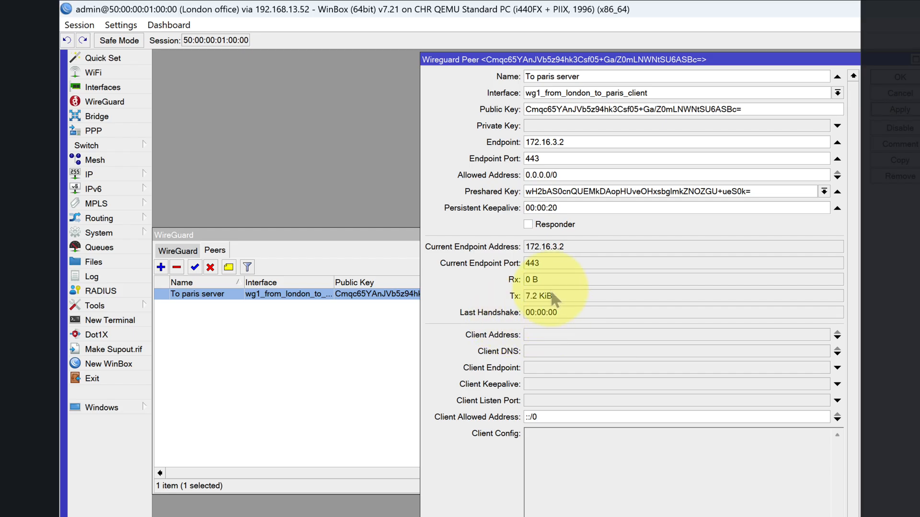
- Return to the Paris router, close the London Office peer, and inspect the listen port of the wg1_server interface
left_click(814, 516)
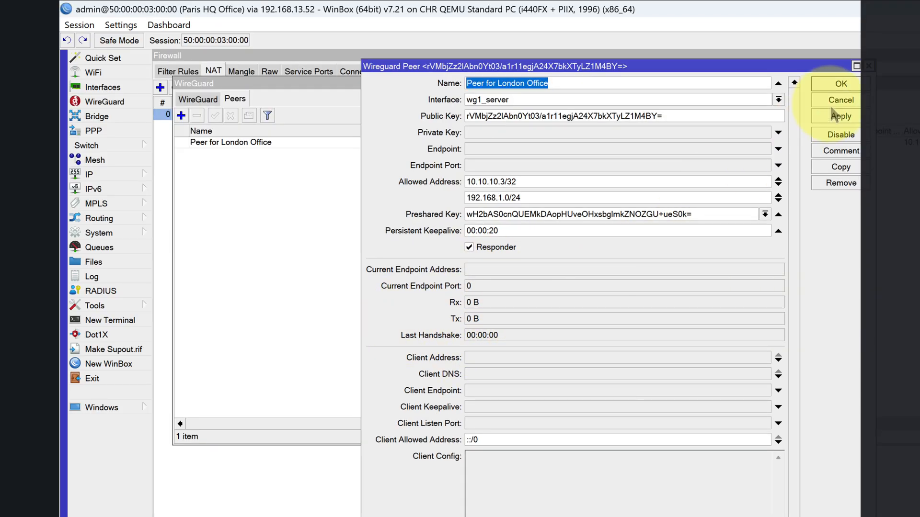
left_click(827, 86)
left_click(198, 99)
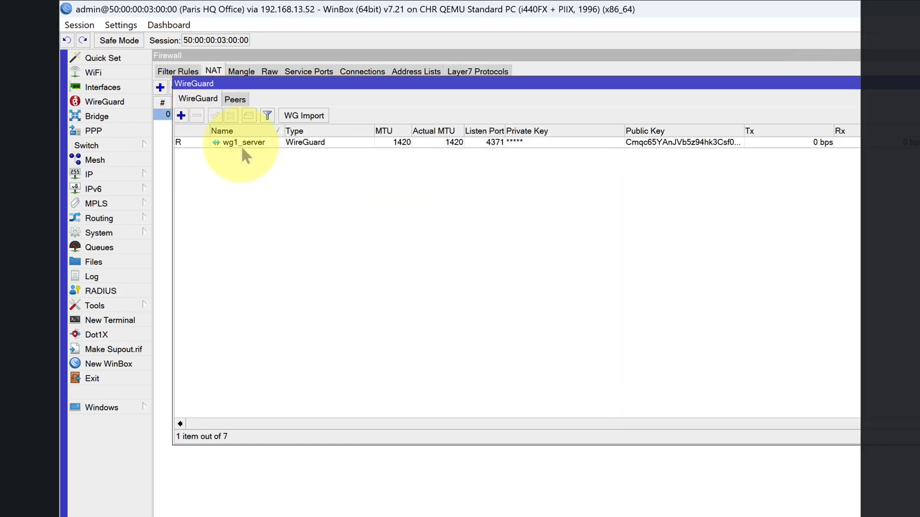
double_click(241, 142)
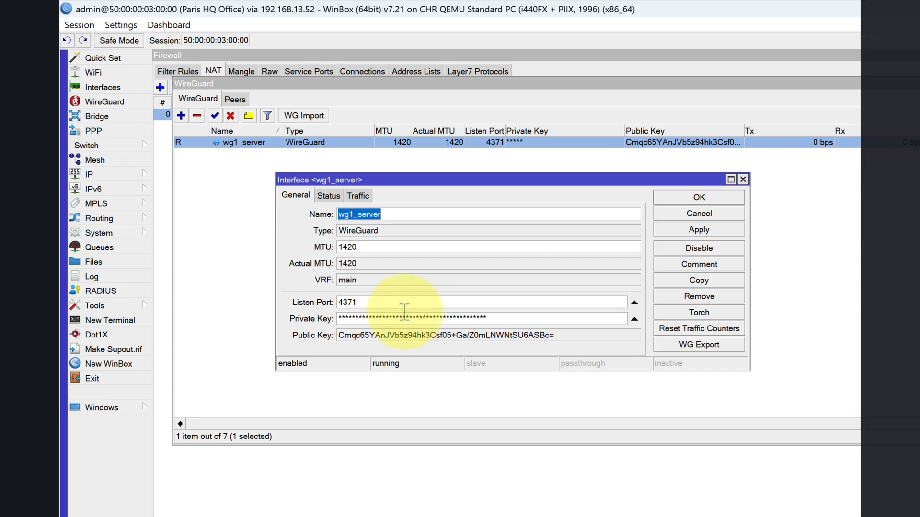
left_click_drag(388, 302, 287, 303)
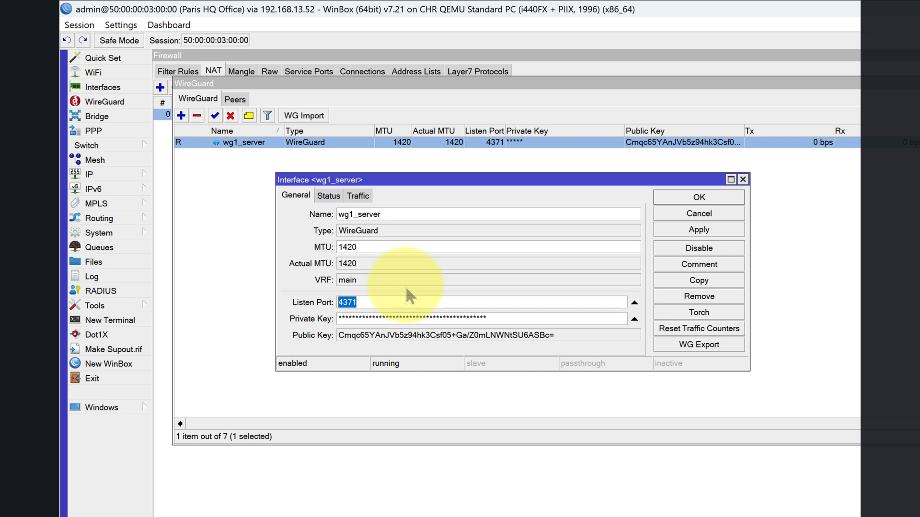
- Check the destination port of the WireGuard VPN UDP accept rule in the Paris firewall filter rules
left_click(89, 174)
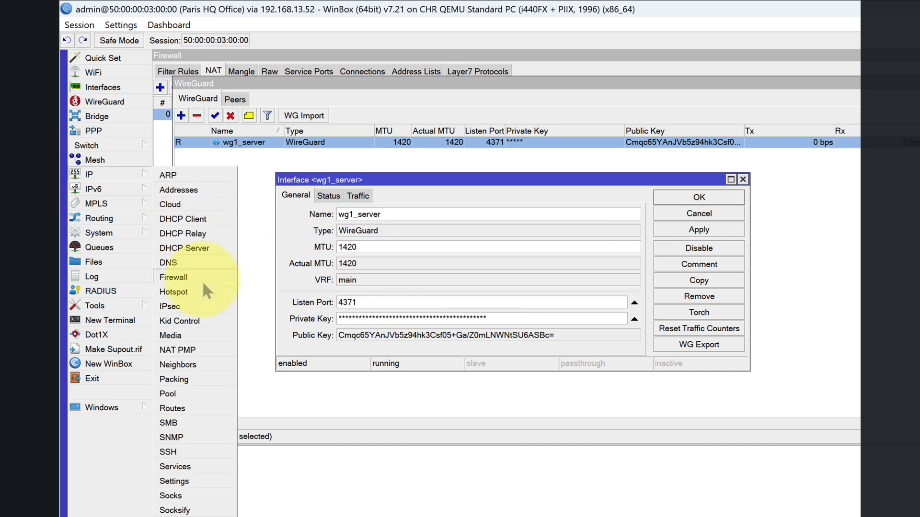
left_click(173, 278)
left_click(181, 71)
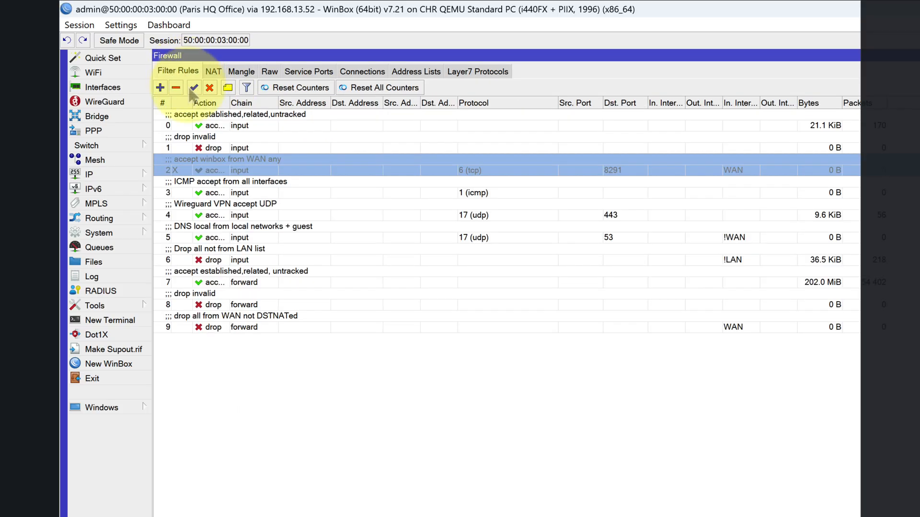
left_click(304, 211)
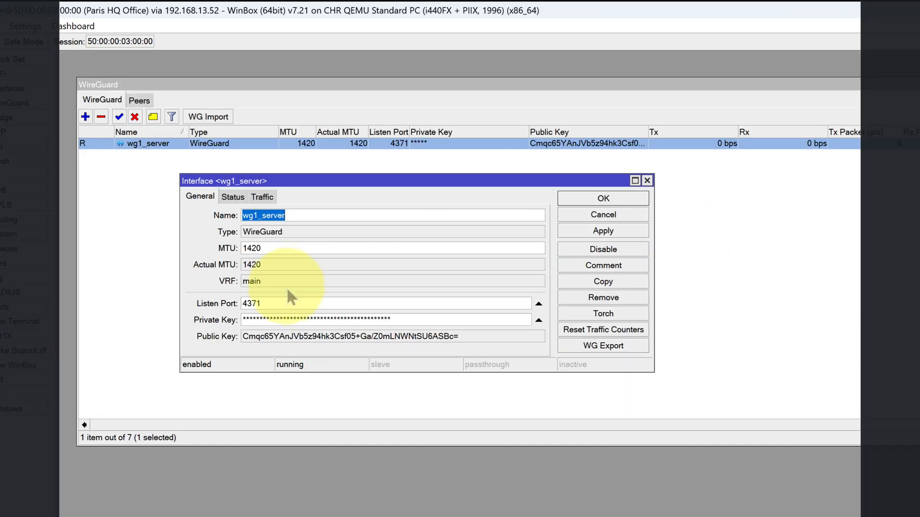
- Set the listen port of the wg1_server interface to 443 and save the interface
double_click(280, 300)
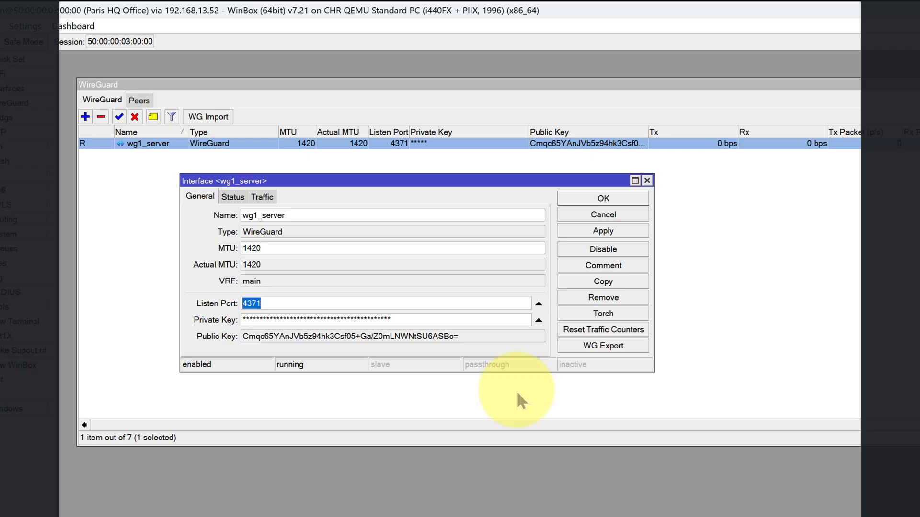
type("443")
left_click(603, 231)
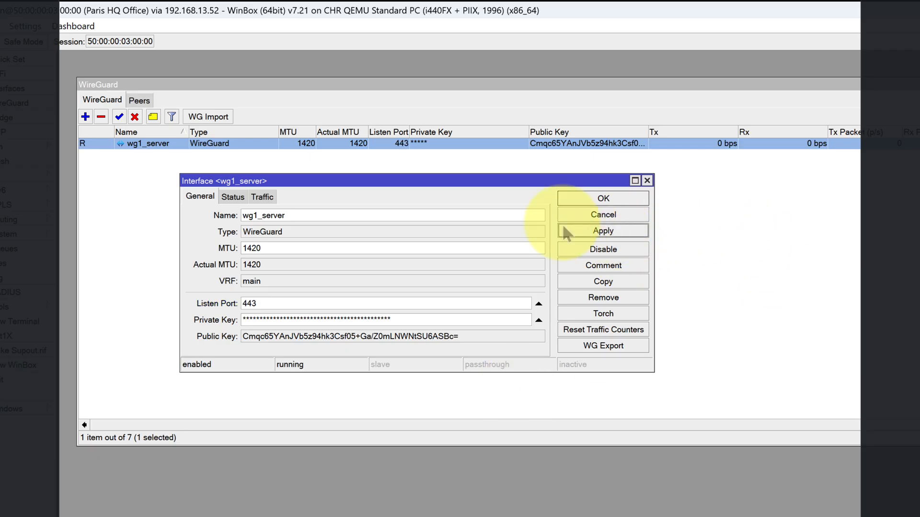
left_click(574, 199)
- Open the Peer for London Office on the Paris router and check its received and sent traffic and last handshake
left_click(145, 106)
left_click(152, 145)
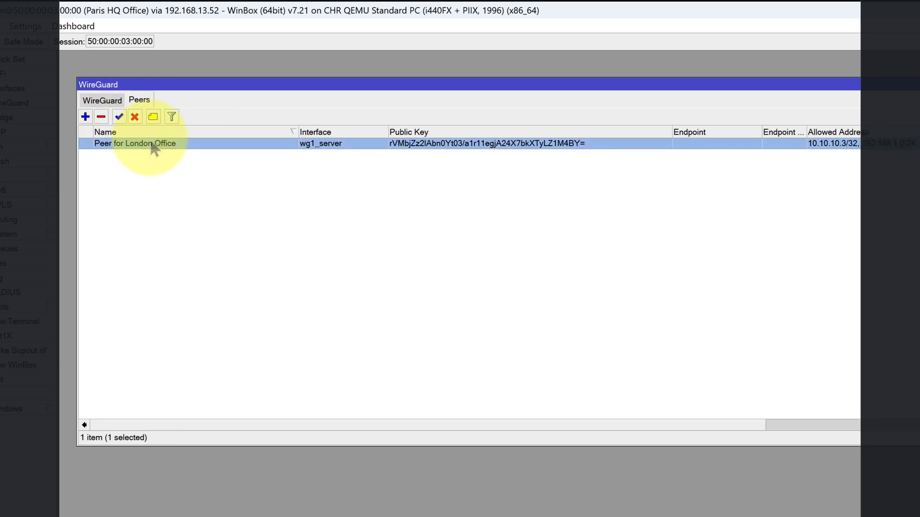
double_click(152, 145)
left_click(396, 304)
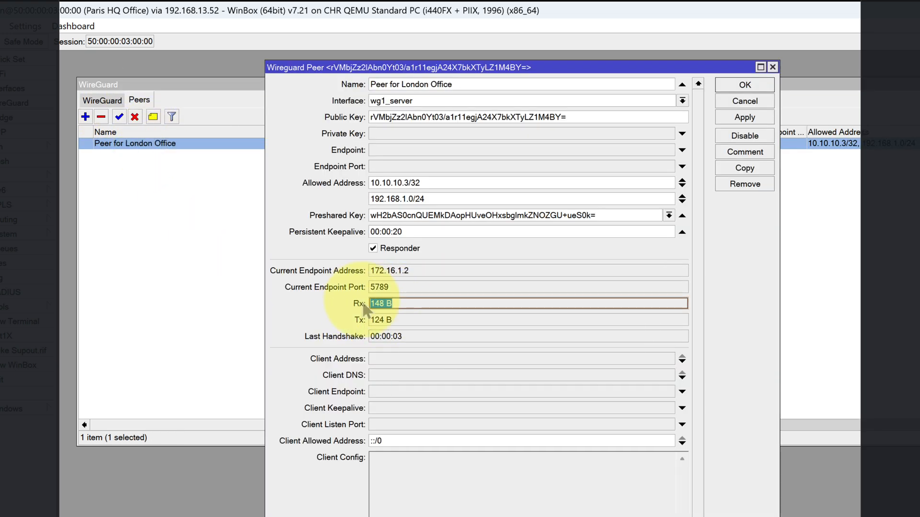
left_click(398, 319)
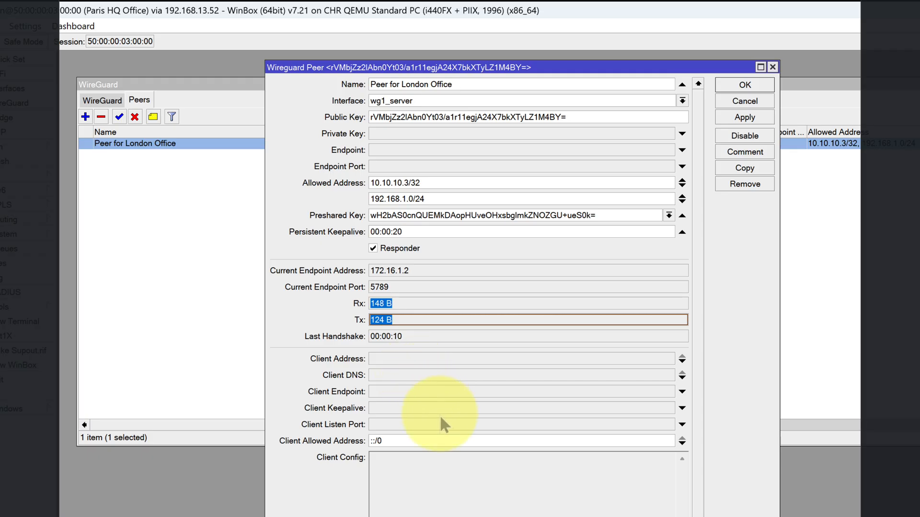
left_click(407, 334)
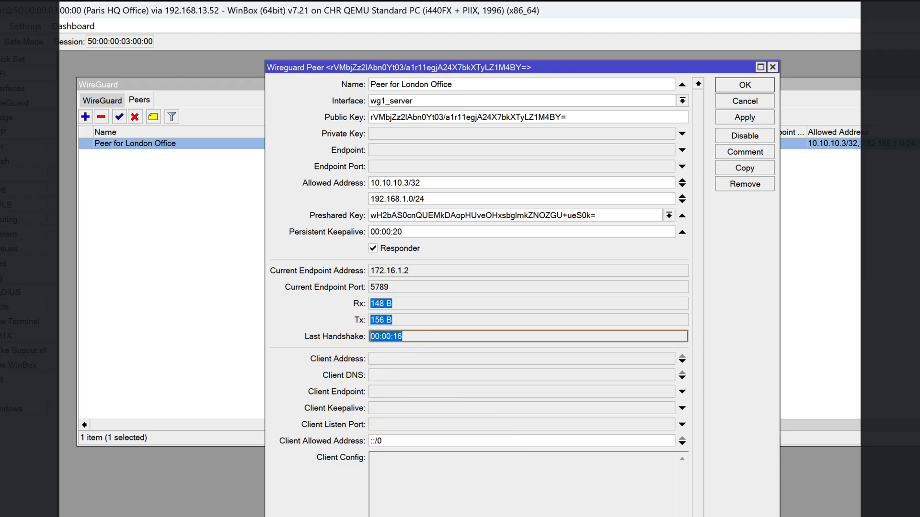
- Switch to the London router and check the last handshake and traffic counters of the "To paris server" peer
key("alt+Tab")
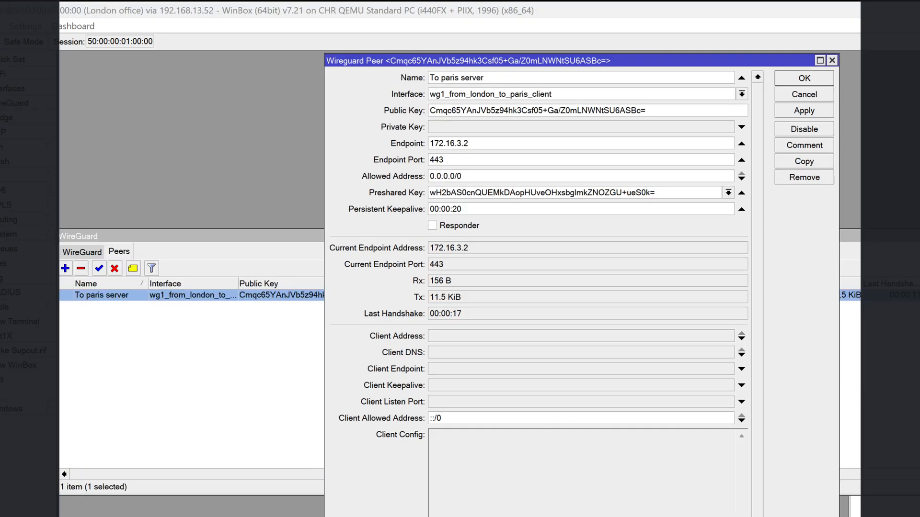
double_click(465, 314)
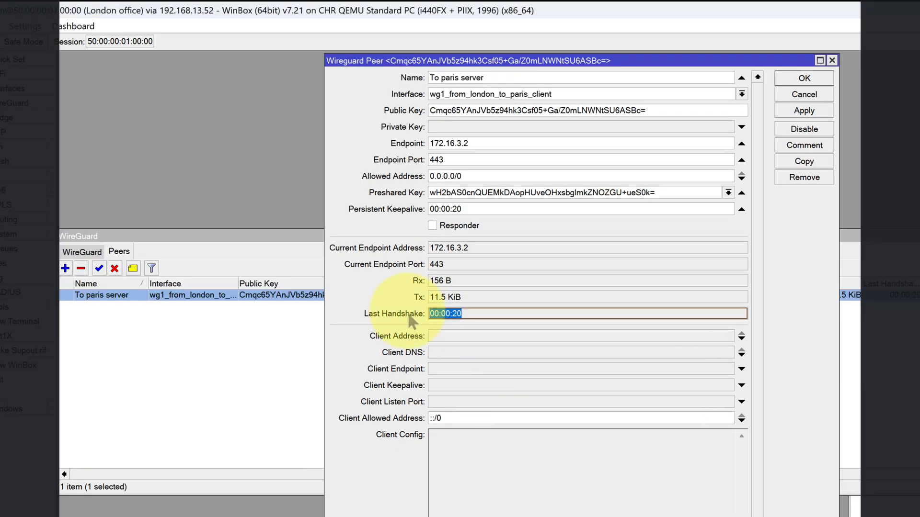
double_click(458, 283)
double_click(458, 297)
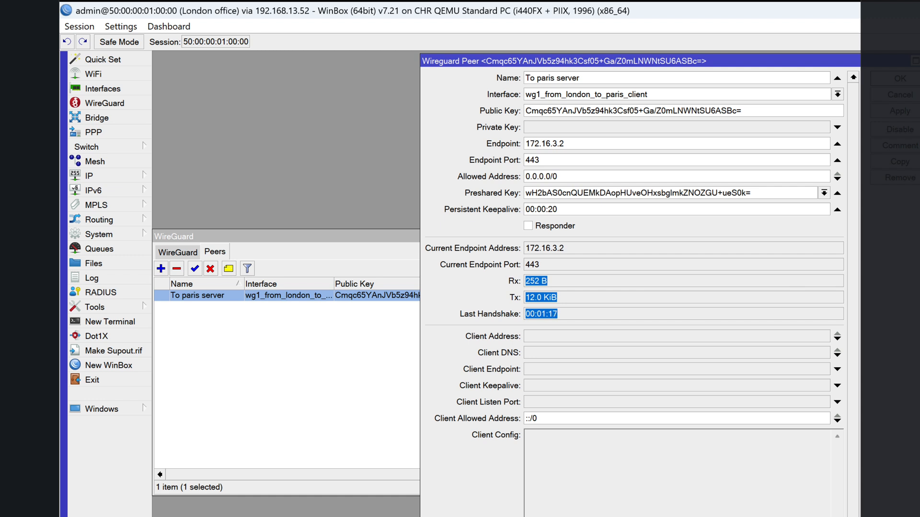
key("Tab")
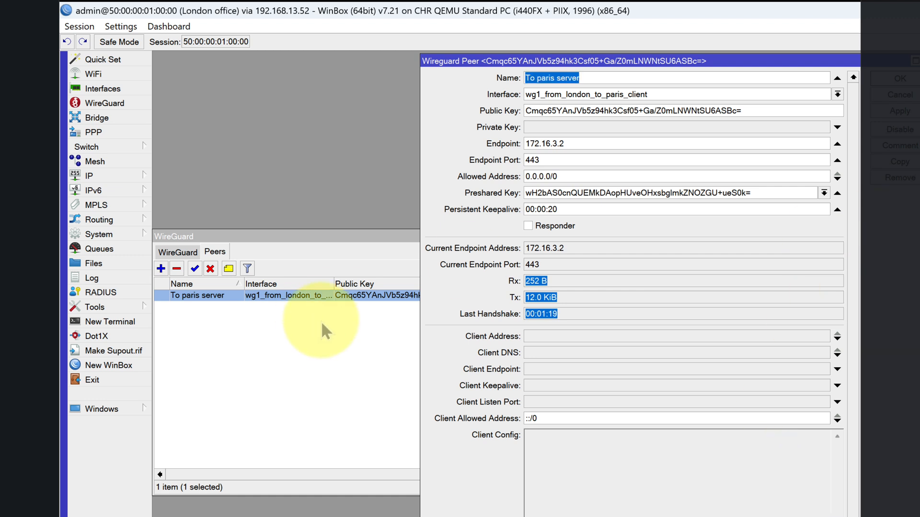
- Open the London router's IP address list and move it clear of the peer's main settings
left_click(111, 174)
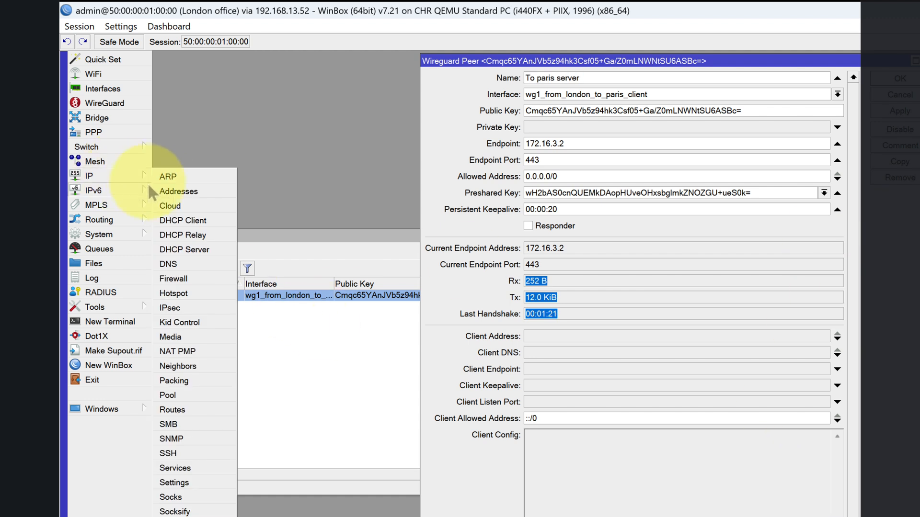
left_click(172, 190)
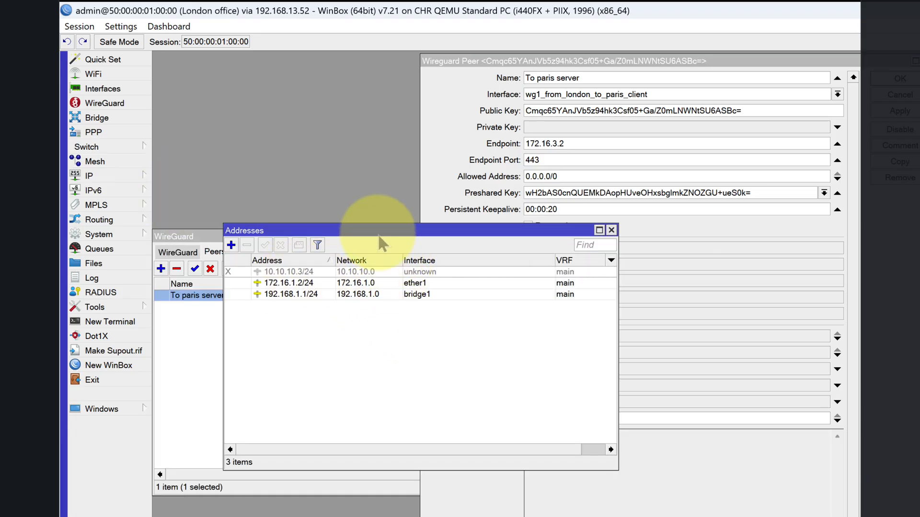
left_click_drag(381, 234, 538, 360)
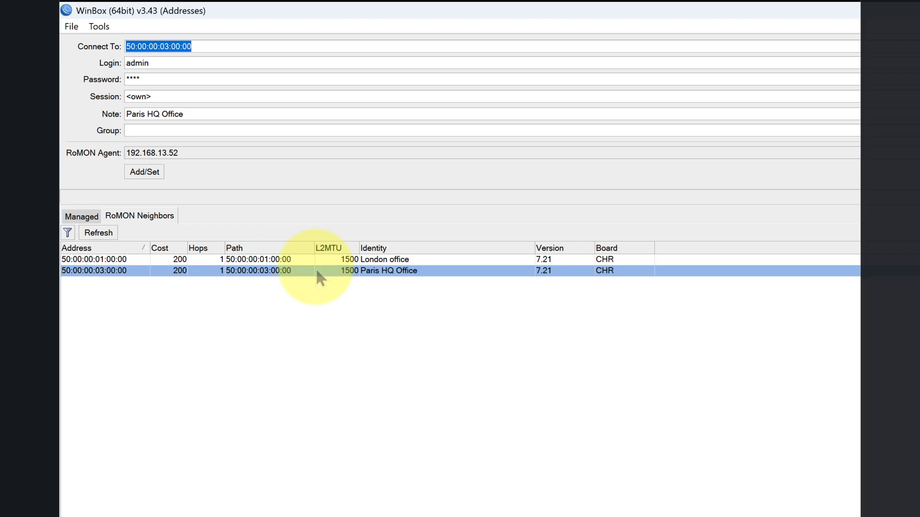
- Place the London router's WinBox window over the EVE topology diagram and close the "To paris server" peer settings
left_click(350, 259)
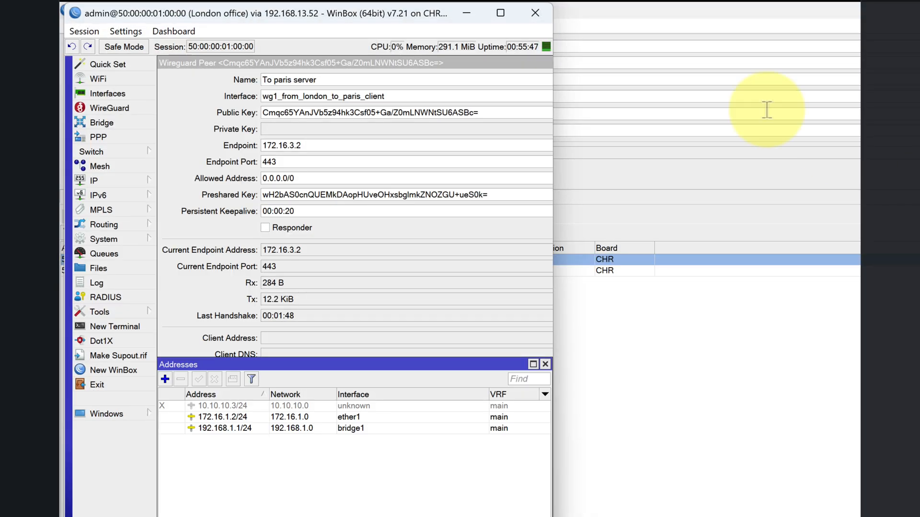
left_click_drag(363, 13, 900, 105)
left_click(919, 11)
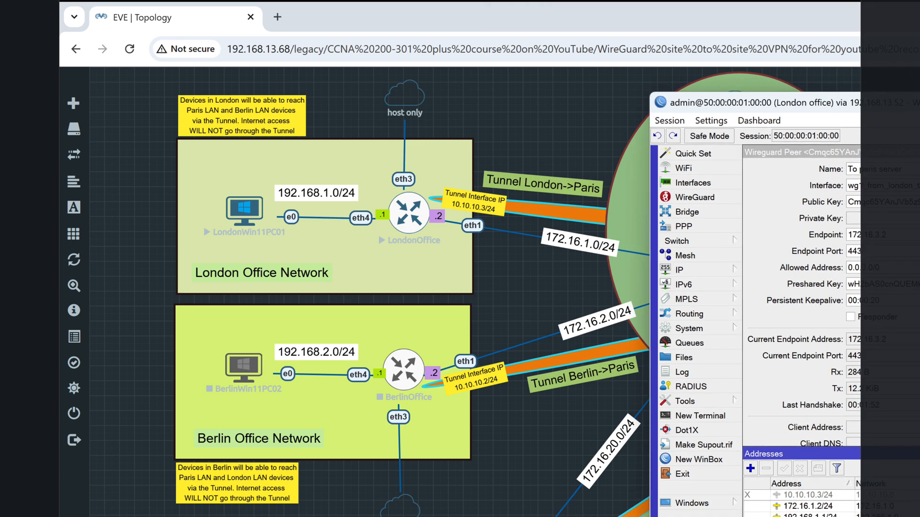
left_click(919, 452)
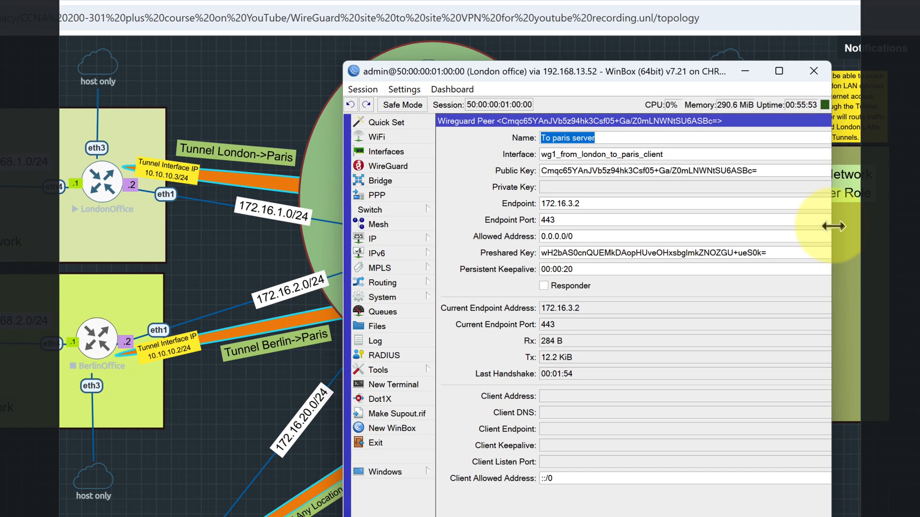
left_click(911, 155)
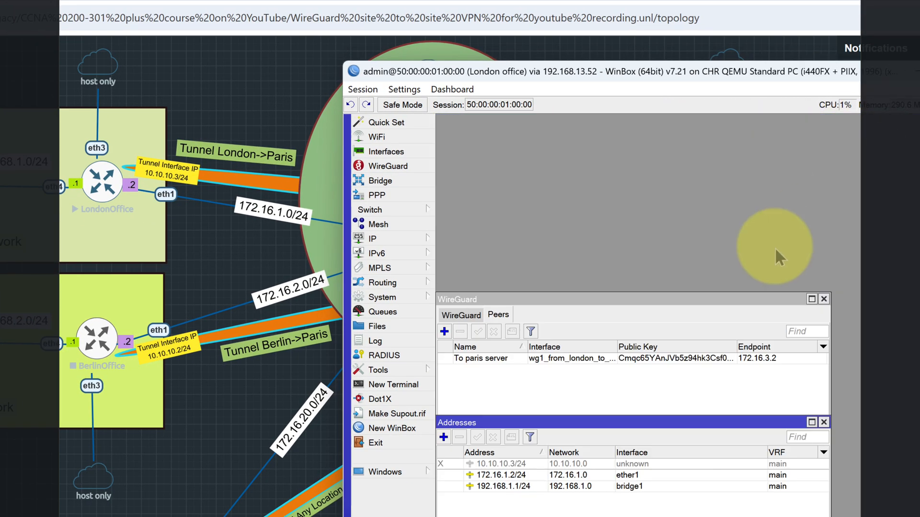
- Assign the London router's 10.10.10.3/24 address to the wg1_from_london_to_paris_client interface and enable it
double_click(598, 463)
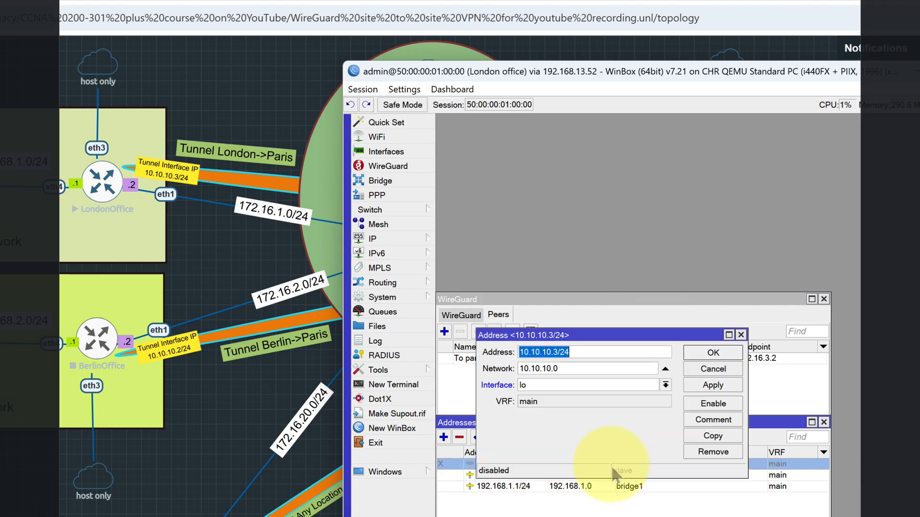
left_click(542, 354)
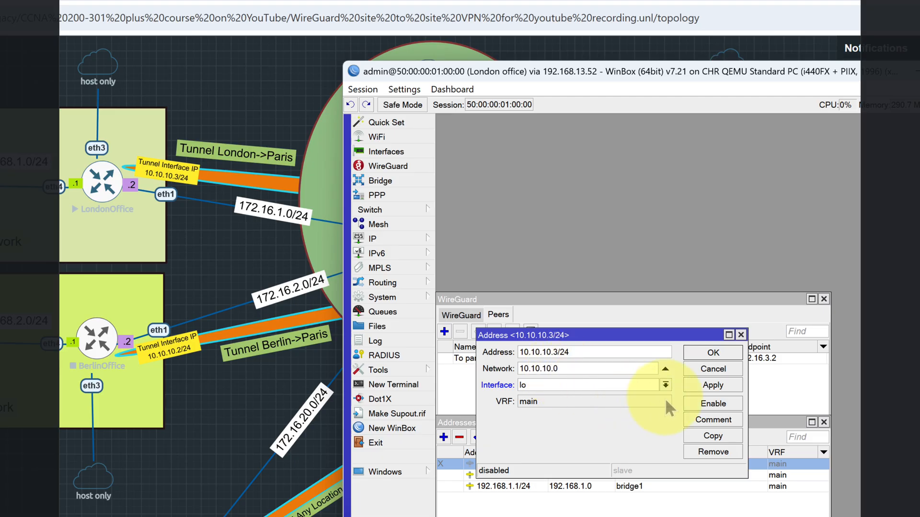
left_click(666, 386)
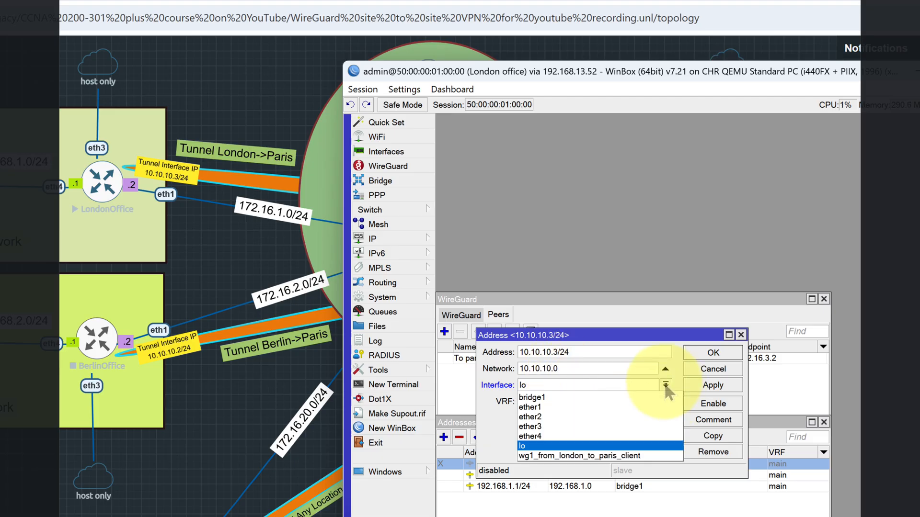
left_click(563, 456)
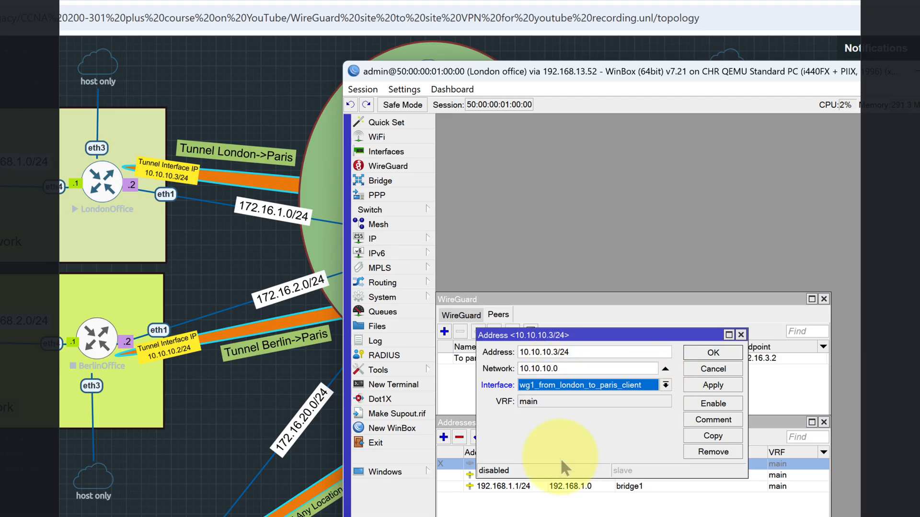
left_click(709, 405)
left_click(715, 358)
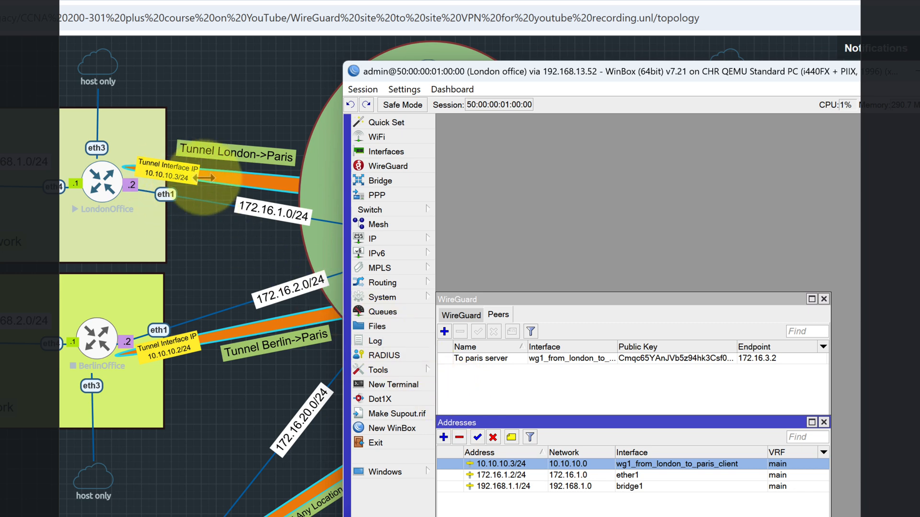
- Uncover the London and Paris tunnel addresses in the topology diagram to review them, and minimise the London router's window
left_click_drag(503, 72, 541, 347)
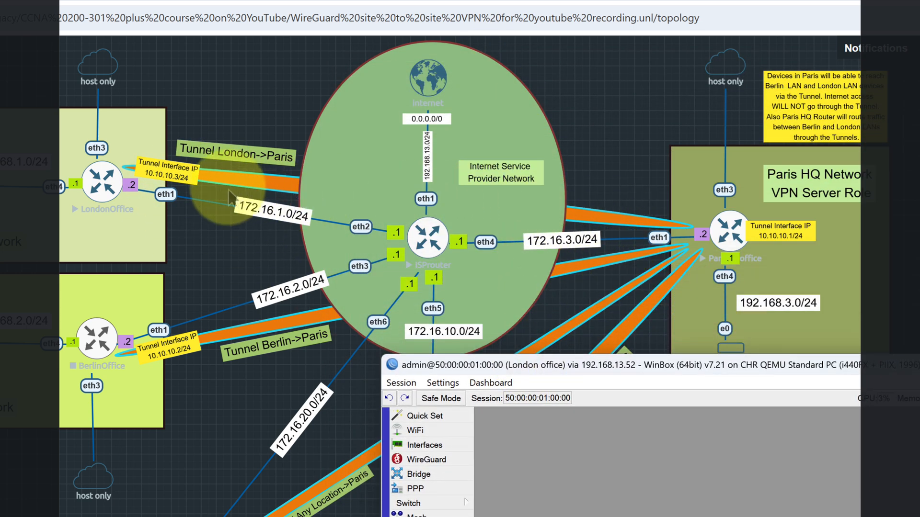
left_click_drag(670, 367, 258, 150)
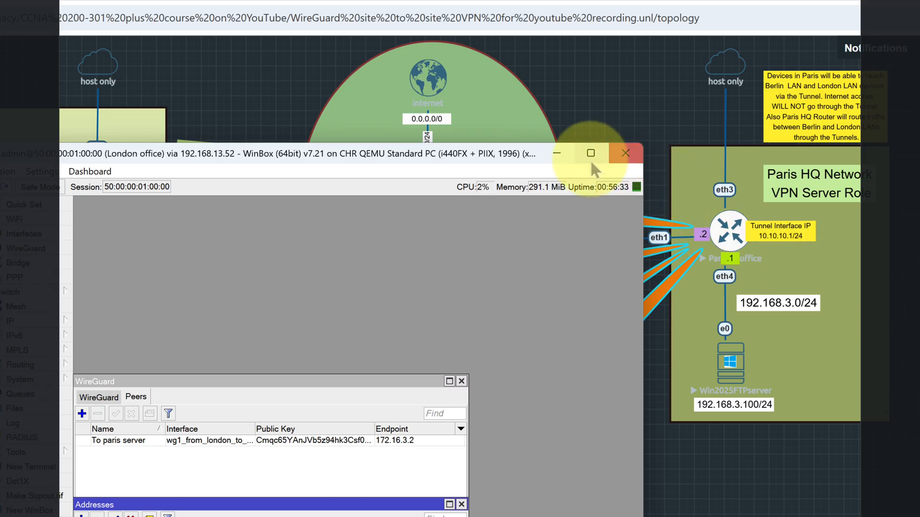
left_click(556, 153)
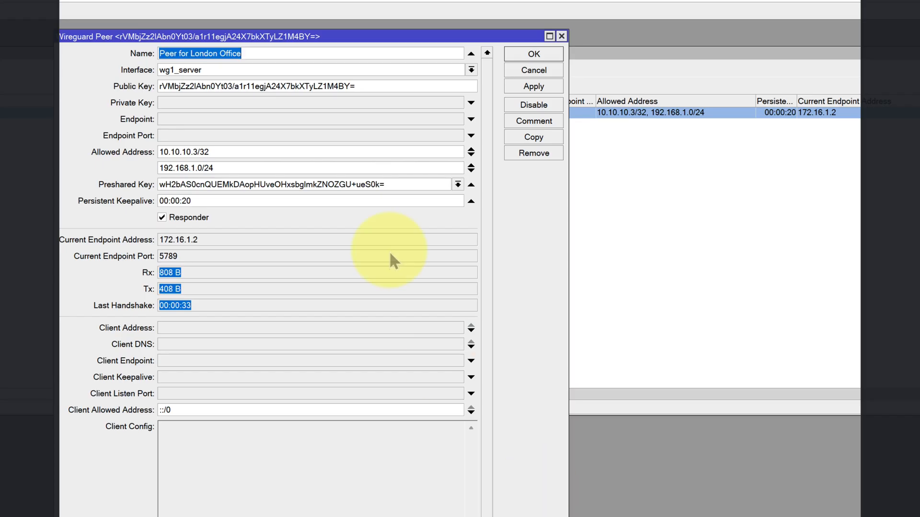
- On the Paris router, close the London peer's settings, assign the 10.10.10.1/24 address to wg1_server and enable it
left_click(533, 54)
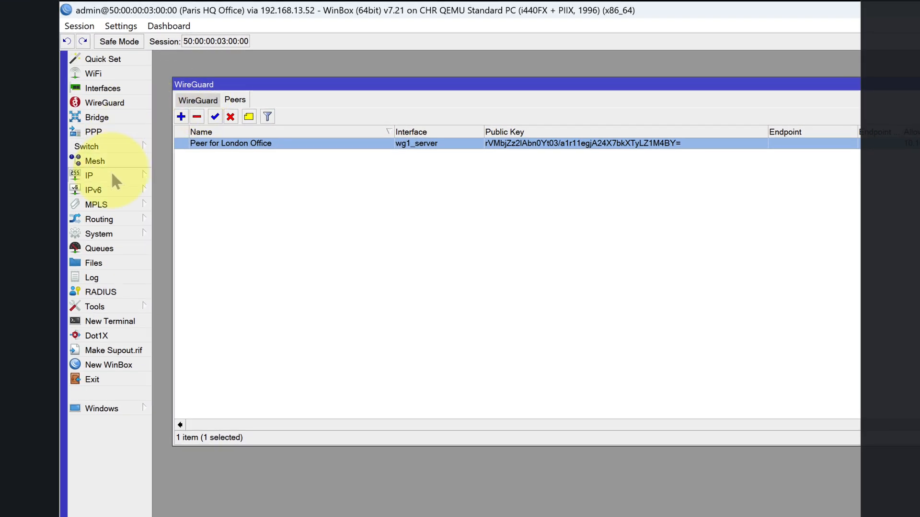
left_click(113, 176)
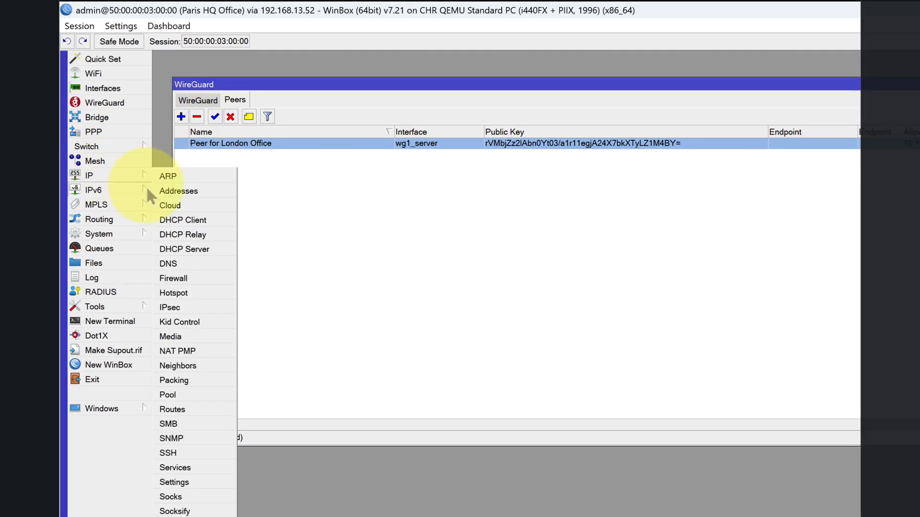
left_click(168, 189)
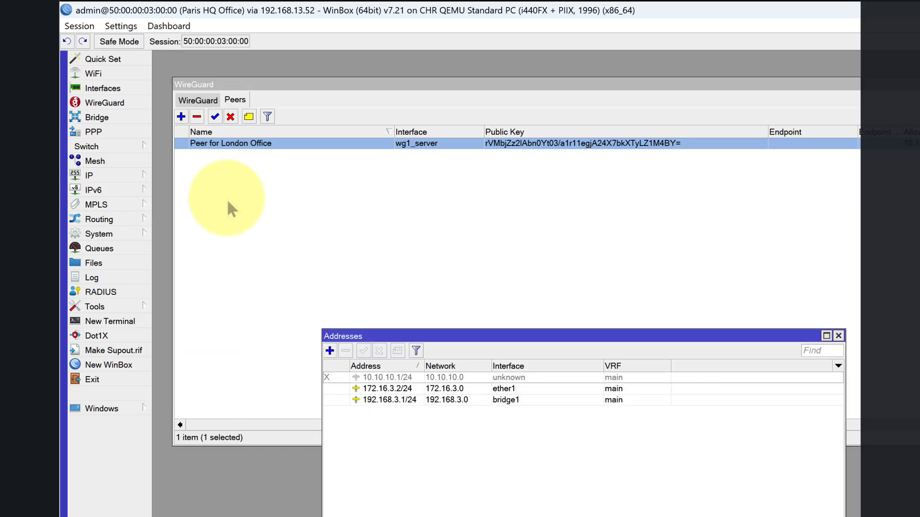
double_click(383, 379)
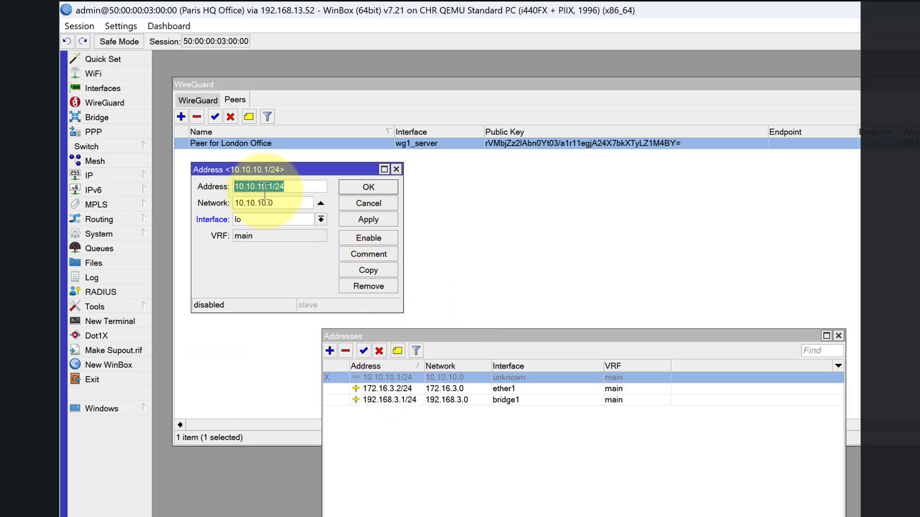
left_click(321, 219)
left_click(265, 289)
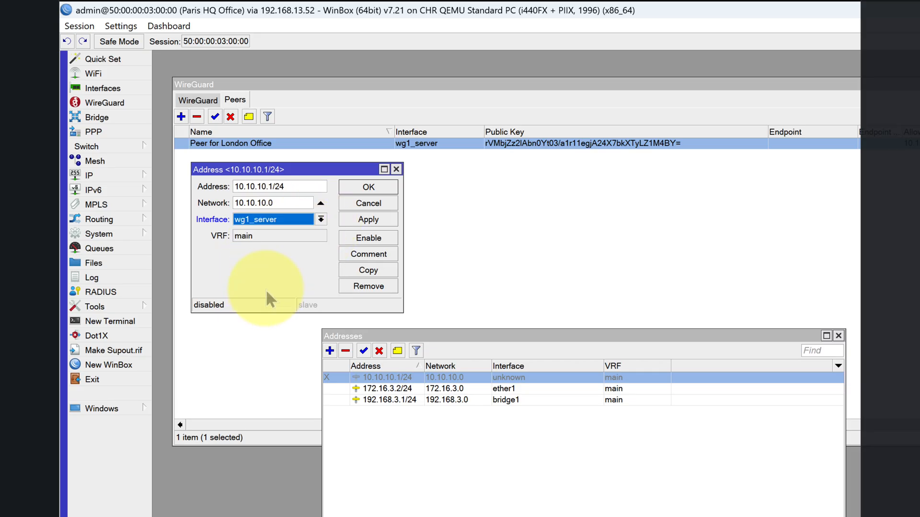
left_click(357, 221)
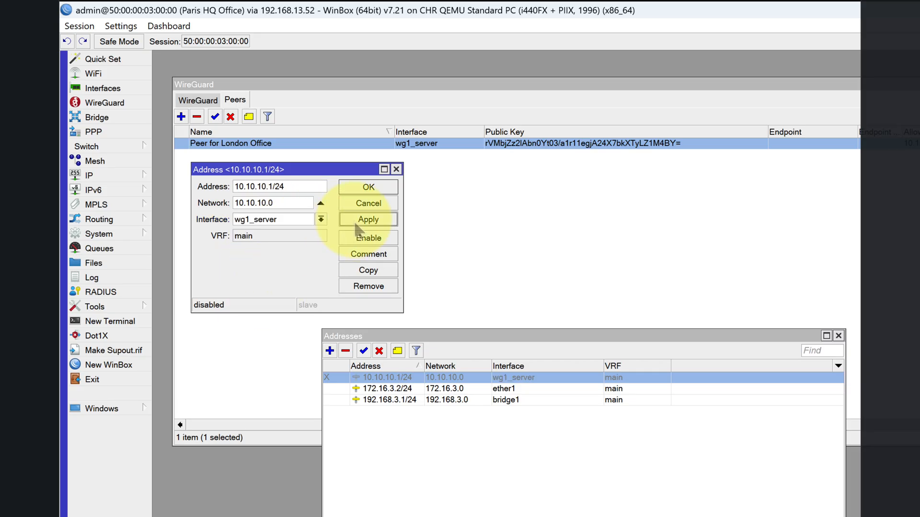
left_click(353, 188)
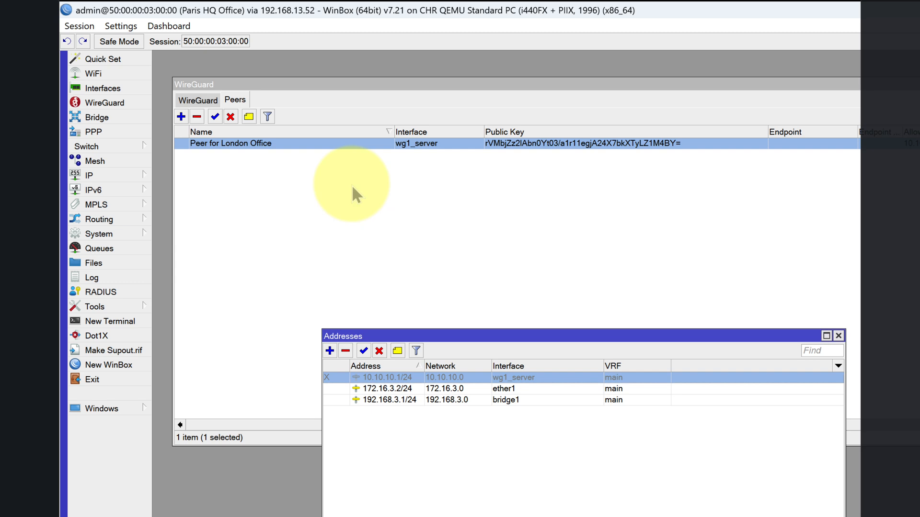
left_click(364, 351)
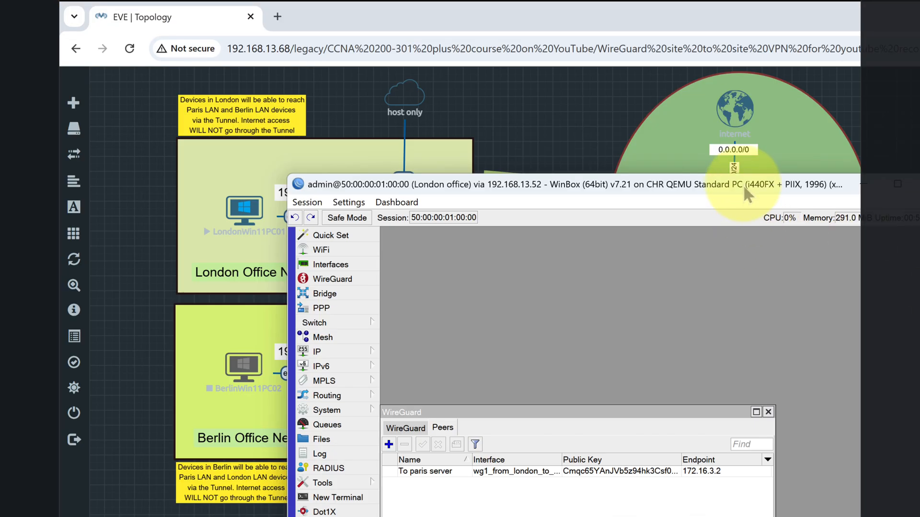
- Place the London router's window over the topology diagram and open its IP route list
left_click_drag(742, 185, 701, 439)
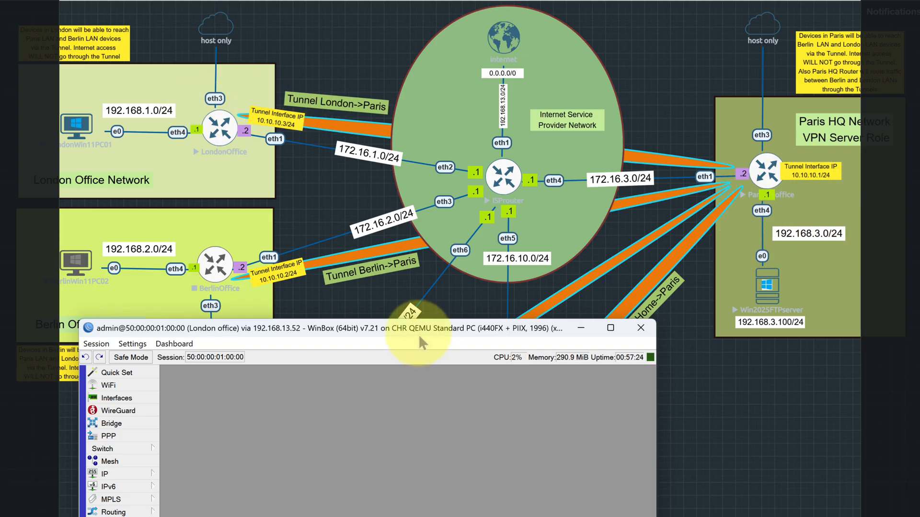
left_click_drag(421, 332, 684, 96)
left_click(386, 243)
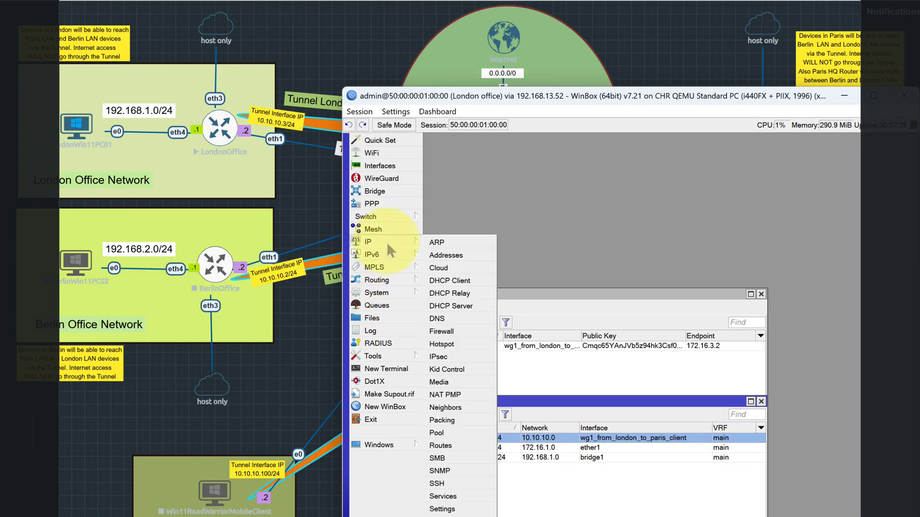
left_click(461, 441)
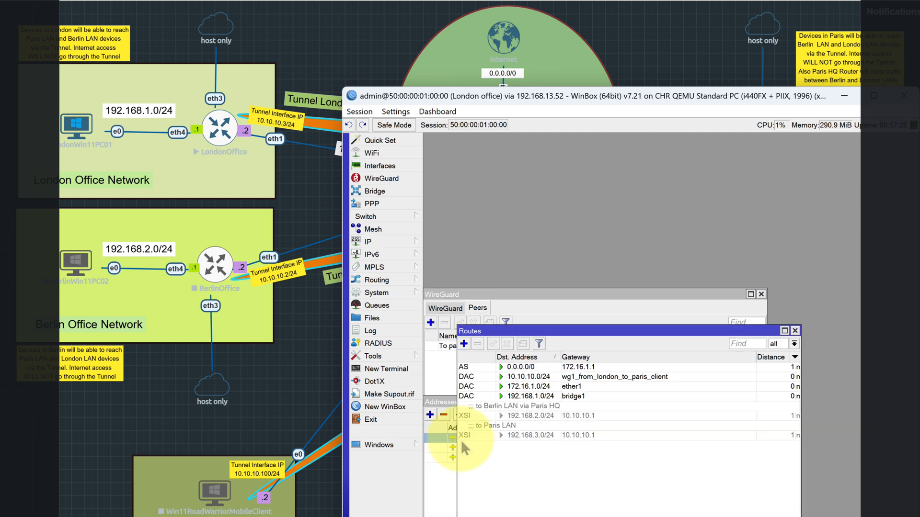
- Open London's "to Paris LAN" route and compare its destination and gateway with the topology diagram
double_click(499, 431)
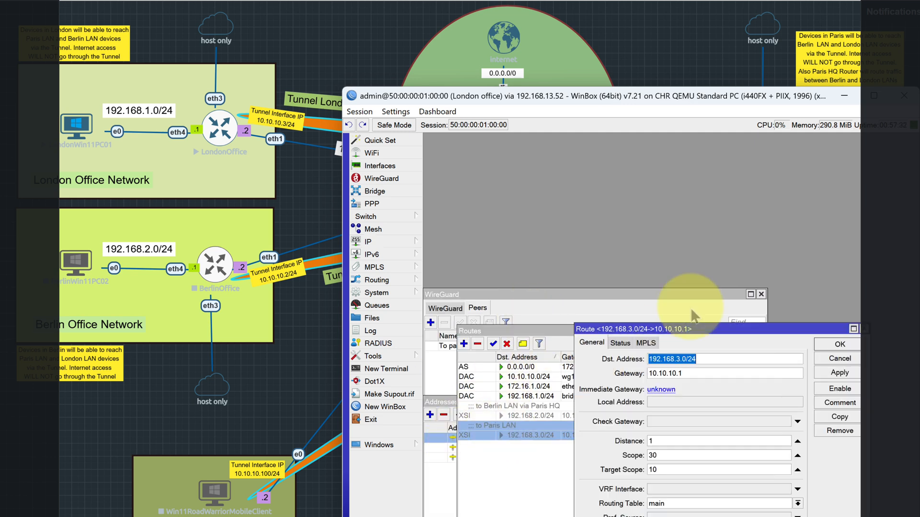
left_click_drag(691, 334, 625, 179)
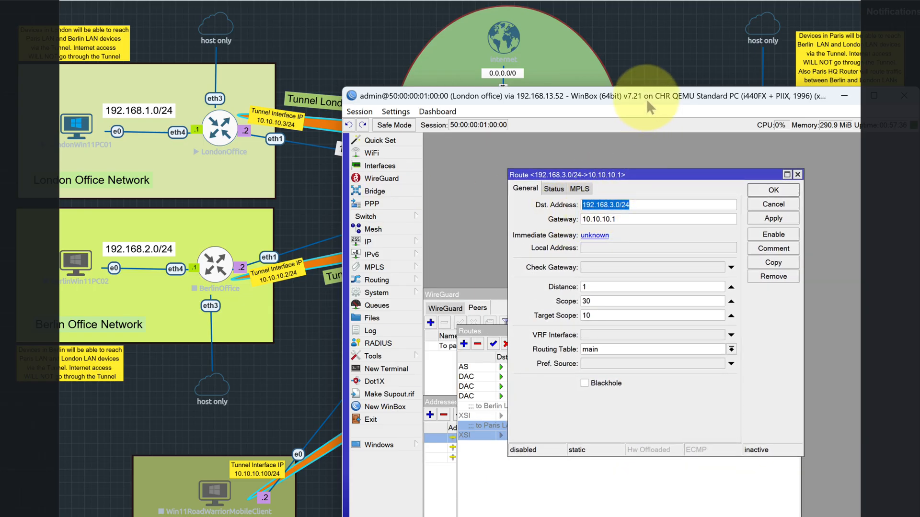
left_click_drag(645, 96, 410, 164)
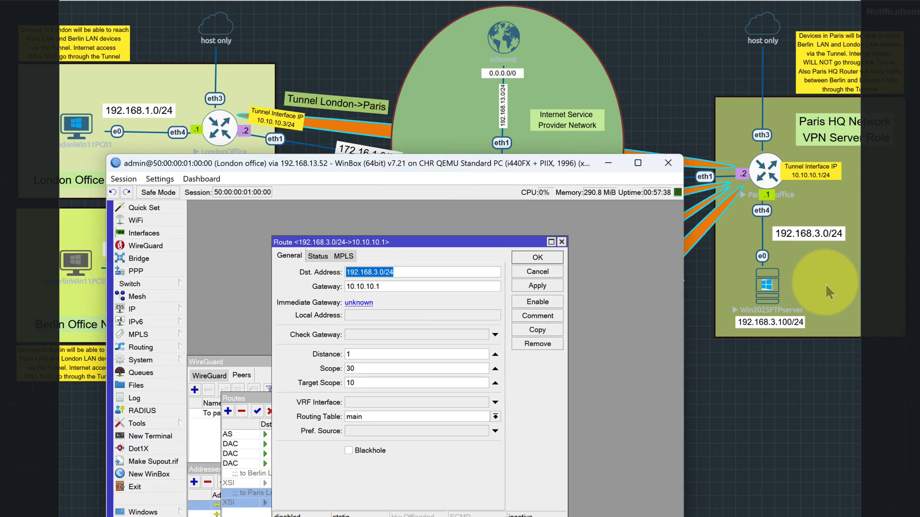
double_click(371, 286)
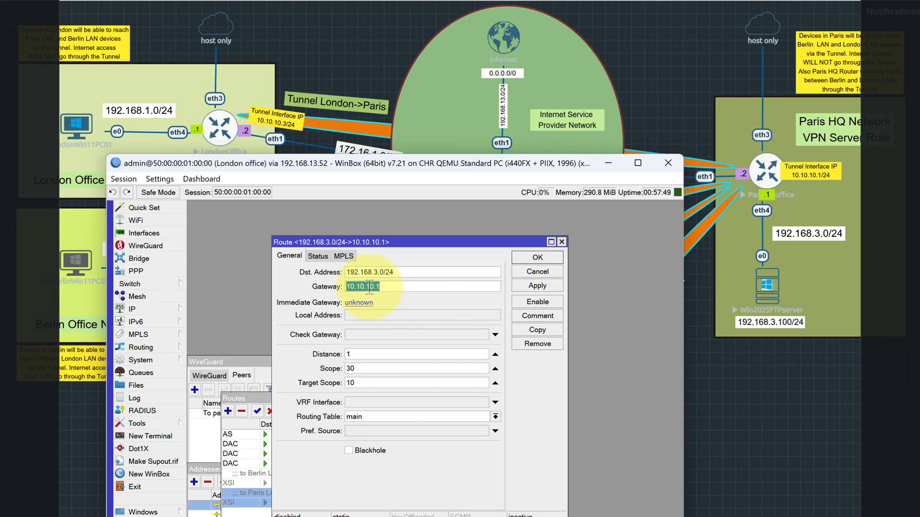
left_click(534, 259)
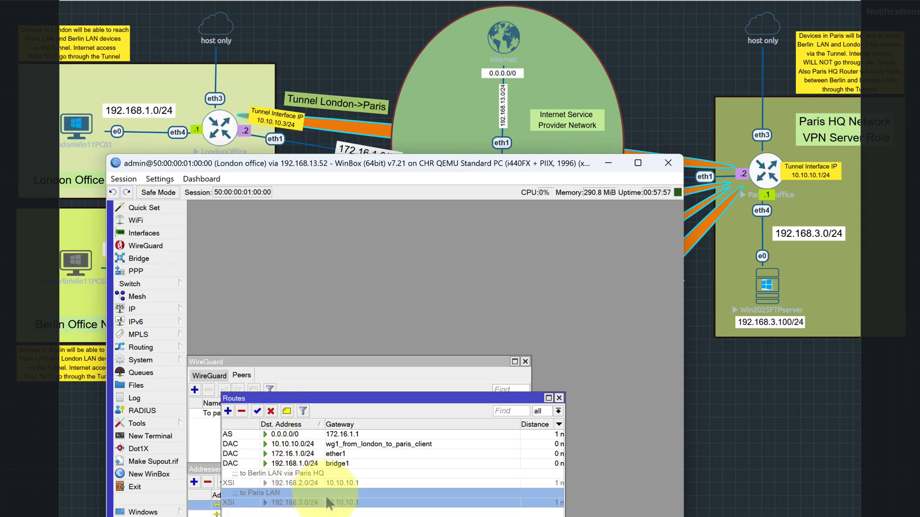
- Enable the London router's "to Paris LAN" route for 192.168.3.0/24
double_click(301, 502)
key("Escape")
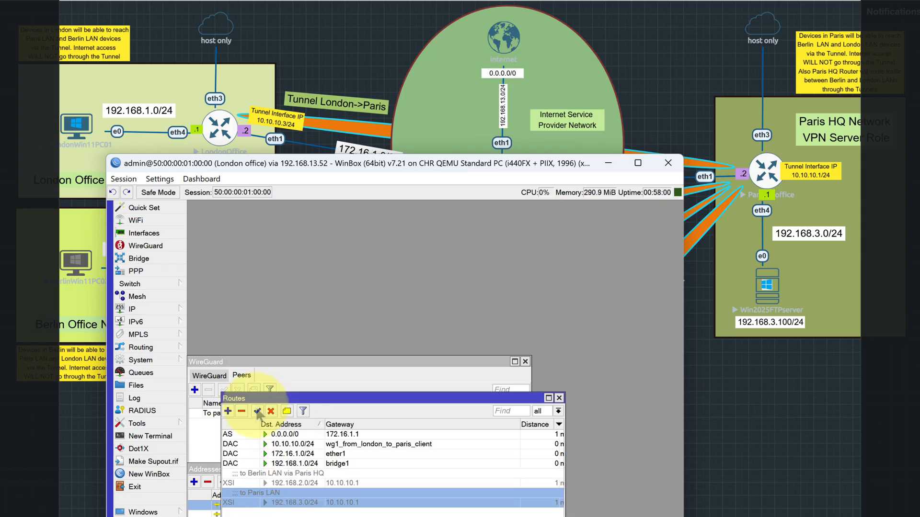
left_click(257, 411)
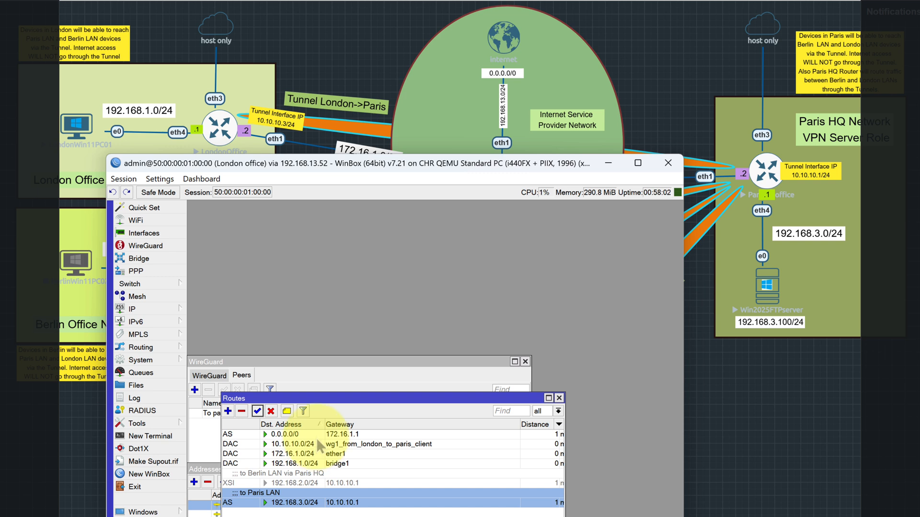
- Check the gateway and immediate gateway of London's enabled 192.168.3.0/24 route, and close its settings
double_click(307, 503)
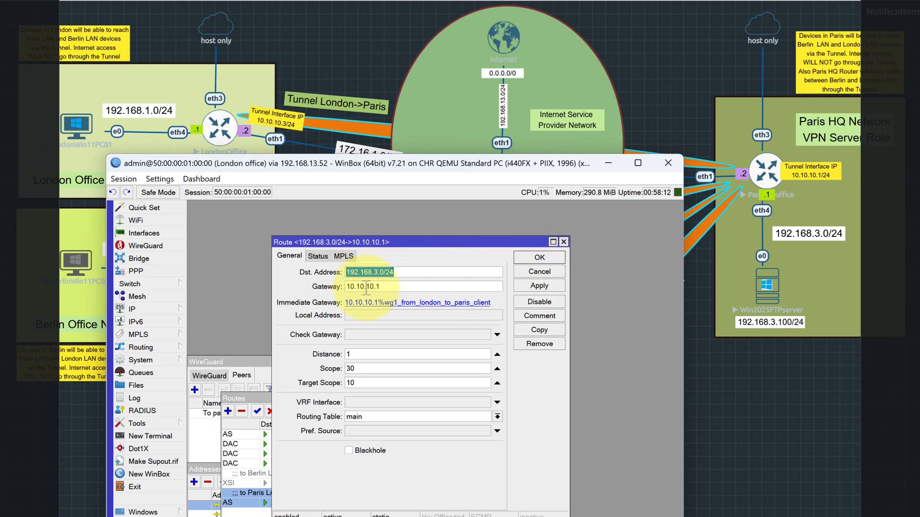
left_click_drag(382, 287, 331, 286)
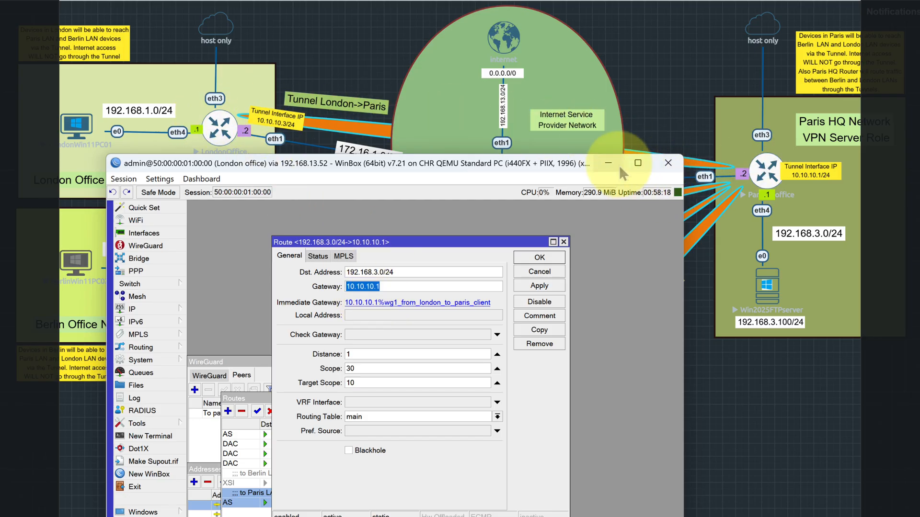
left_click(539, 257)
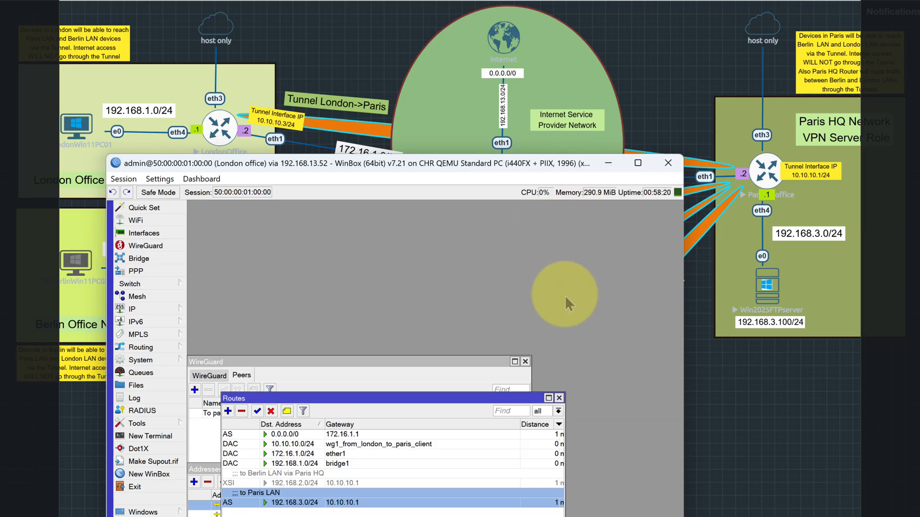
- Switch to the Paris router, close its address list and WireGuard peer list, and open its IP route list
left_click(665, 516)
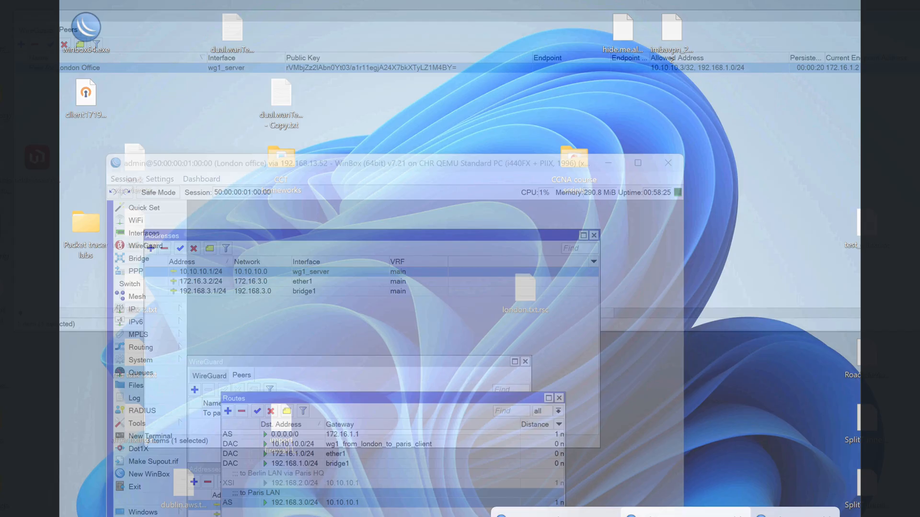
left_click(688, 516)
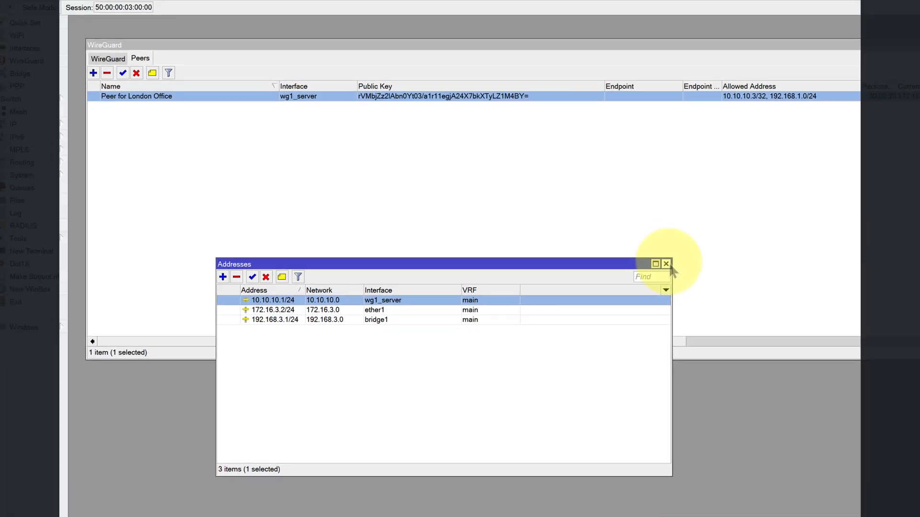
left_click(666, 264)
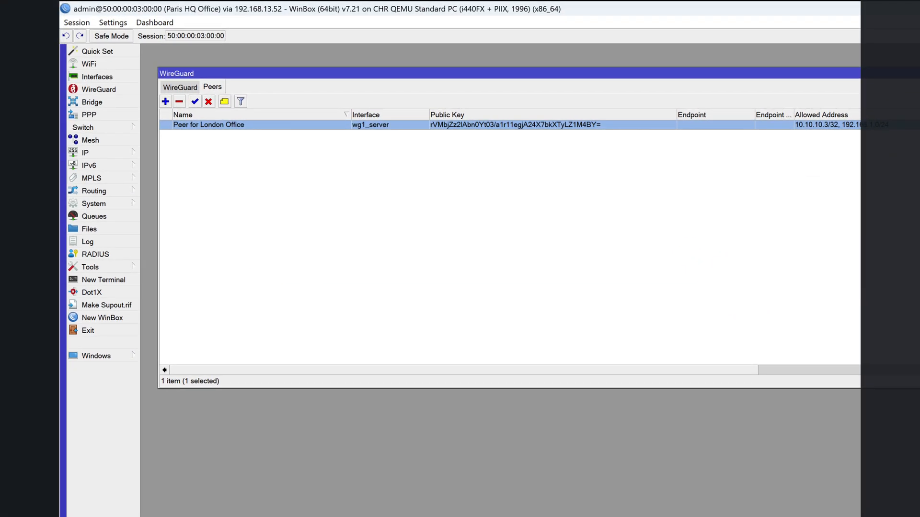
key("Escape")
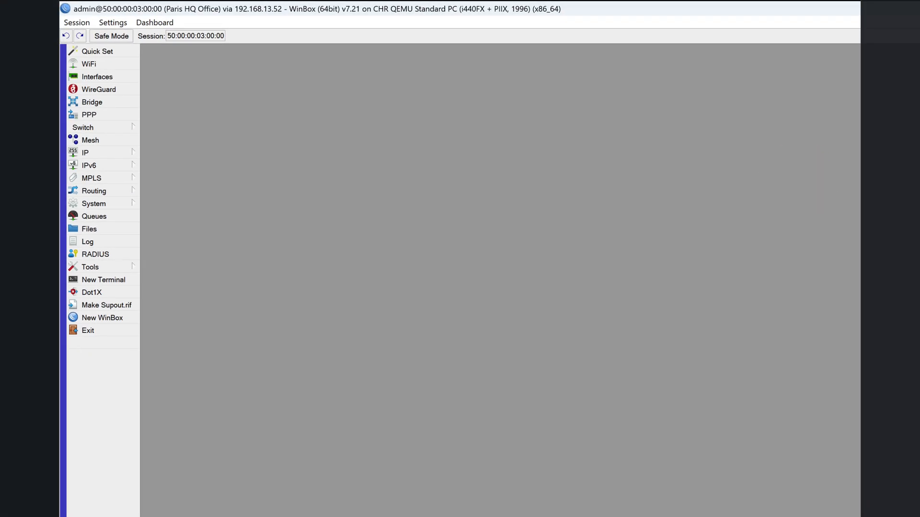
left_click(104, 152)
left_click(158, 357)
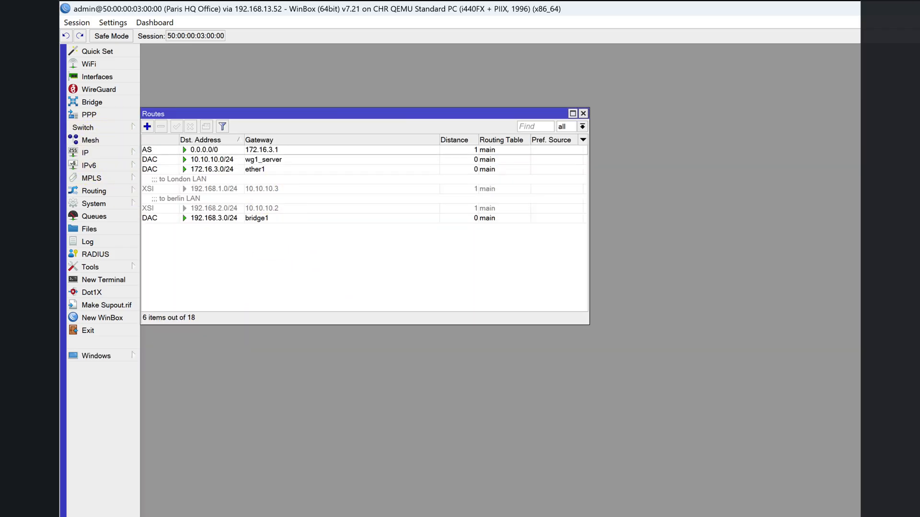
- Un-maximise the Paris router's window, minimise the London router's window, and place the Paris route list over the topology diagram
left_click(915, 9)
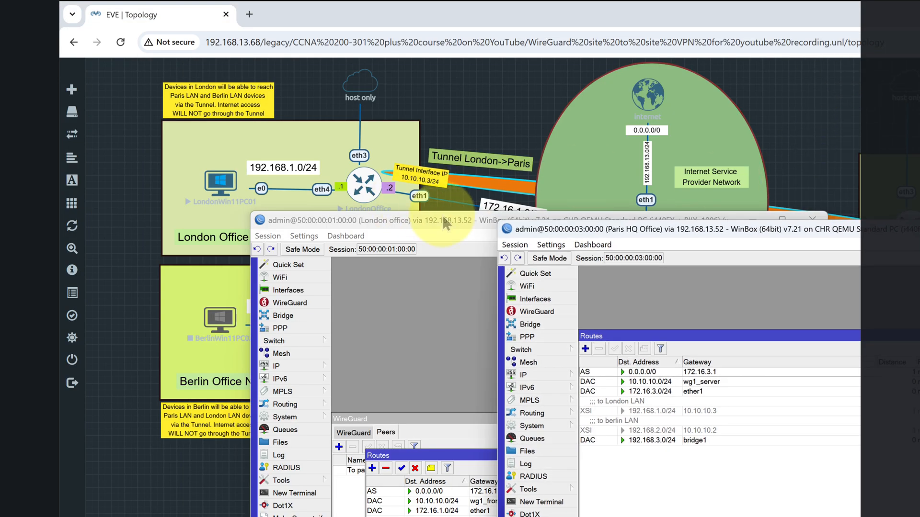
left_click(444, 221)
left_click(752, 220)
mouse_move(568, 285)
left_mouse_down()
mouse_move(565, 246)
mouse_move(563, 294)
left_mouse_up()
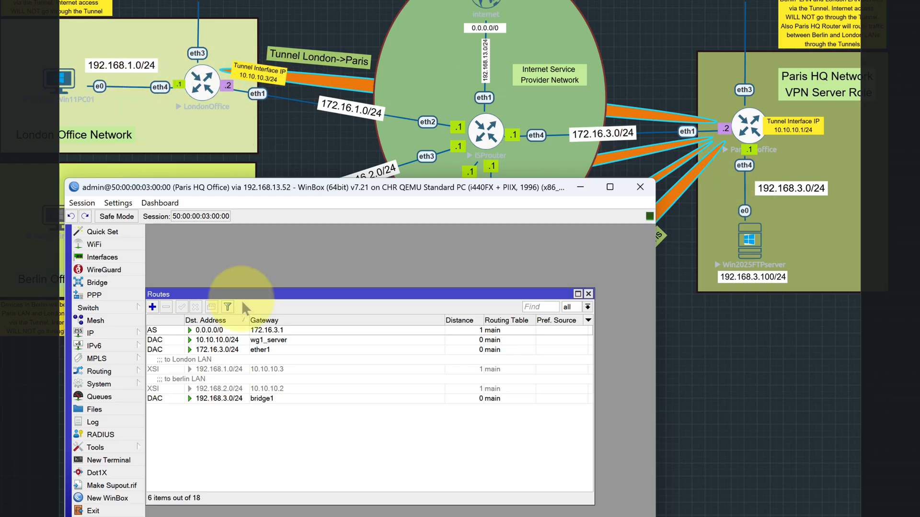
- Review the destination and gateway of Paris's "to London LAN" route for 192.168.1.0/24, and enable the route
double_click(212, 369)
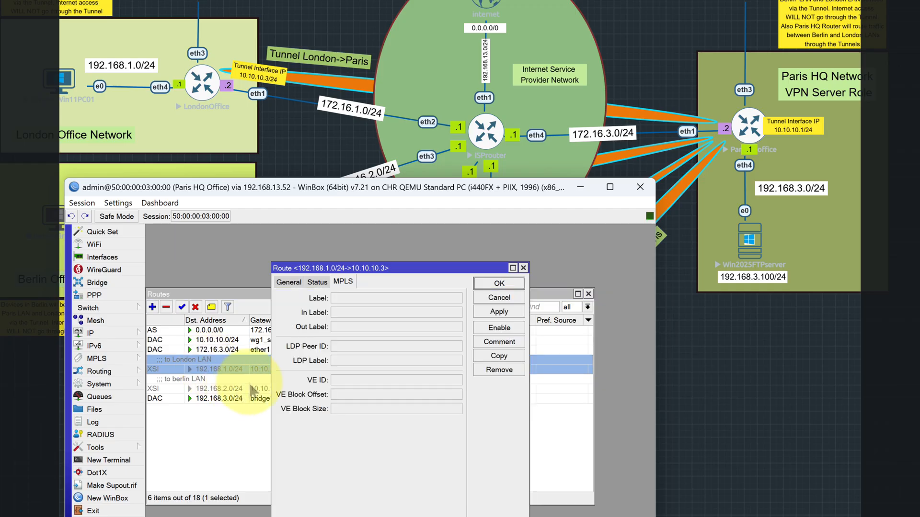
left_click(289, 283)
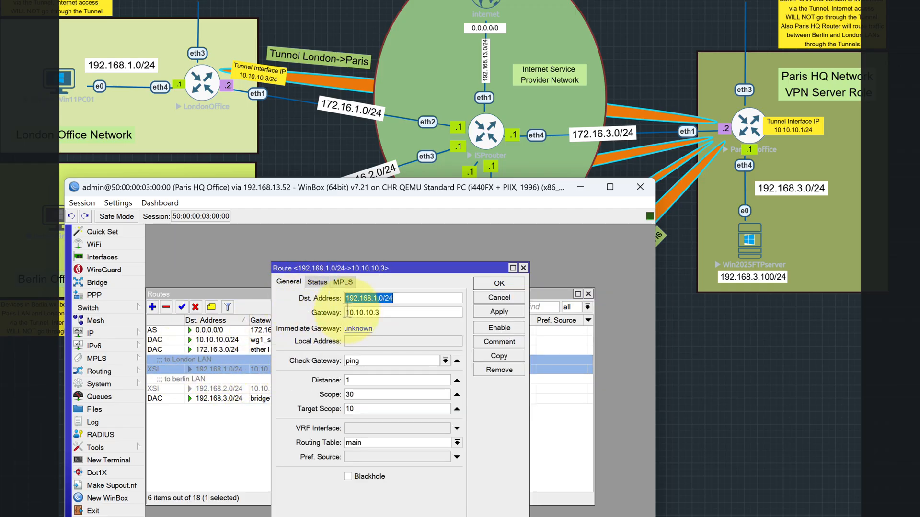
left_click(388, 298)
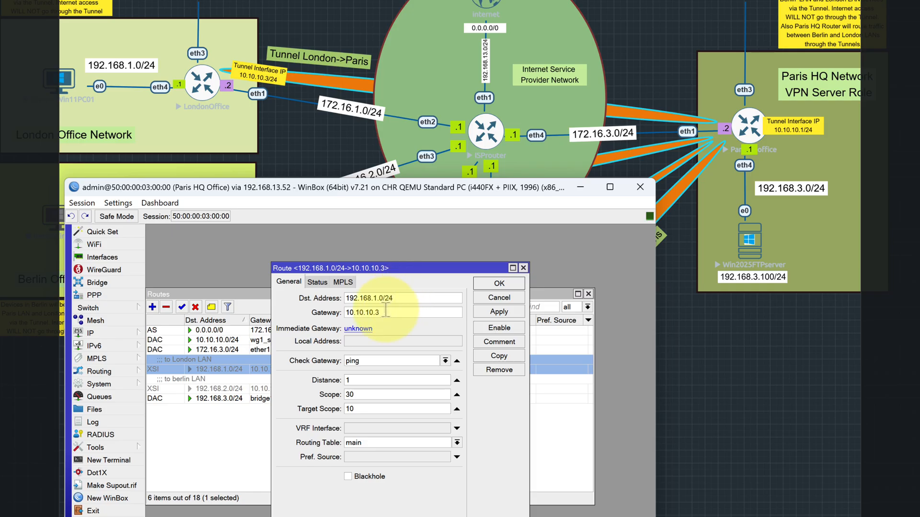
double_click(381, 312)
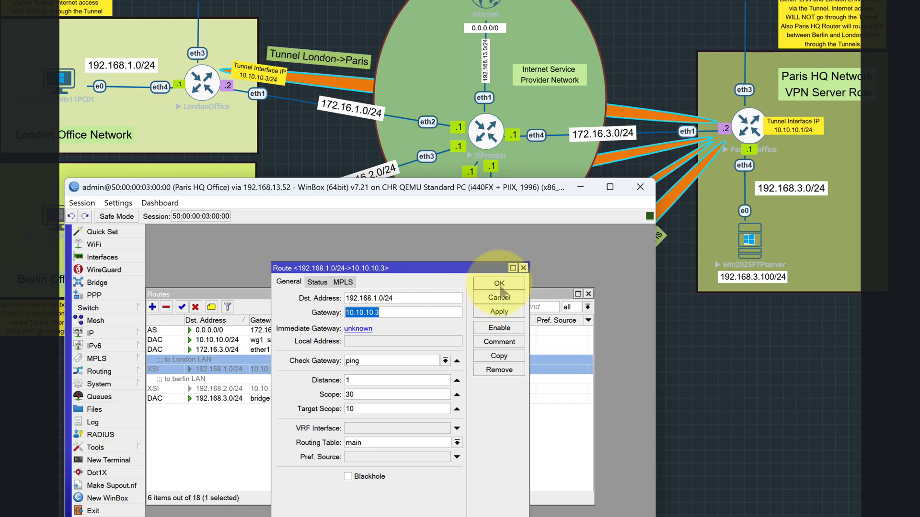
left_click(499, 283)
left_click(182, 307)
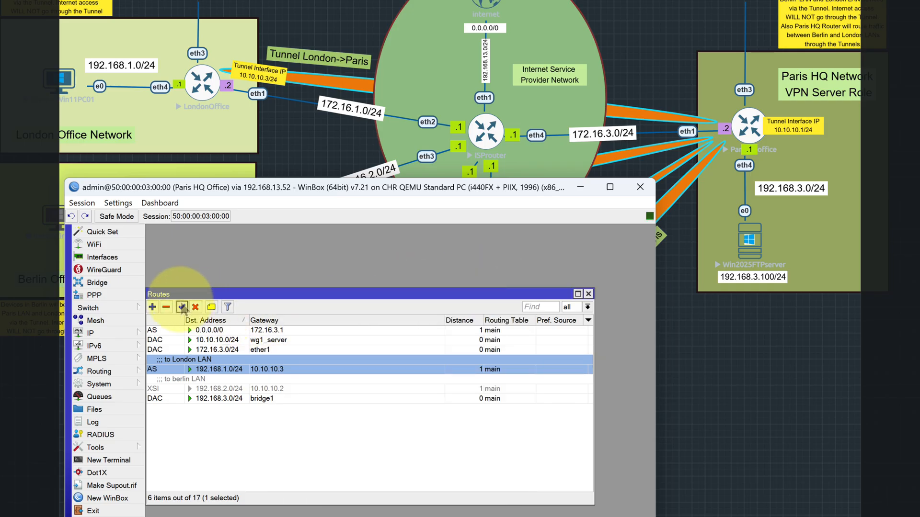
- Move the Paris router's window off the topology's office networks, switch to LondonWin11PC01, and open Command Prompt there
left_click(179, 109)
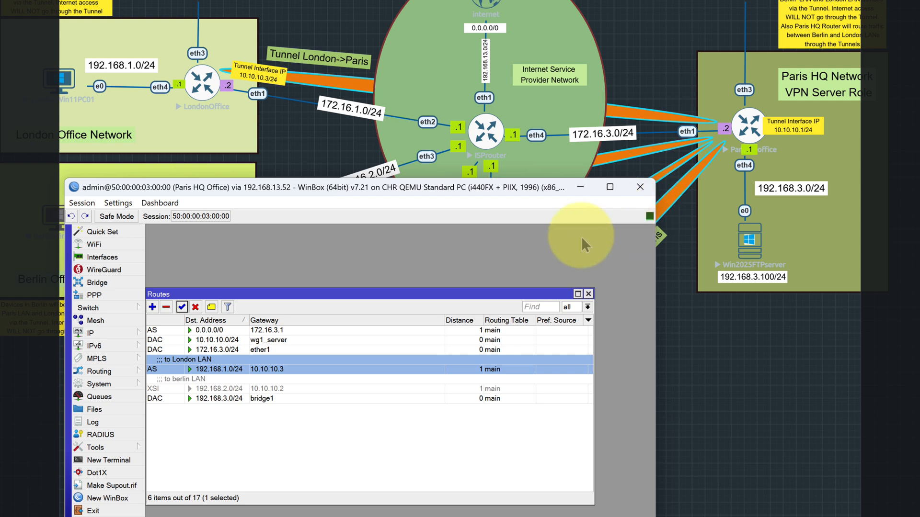
left_click_drag(429, 191, 601, 199)
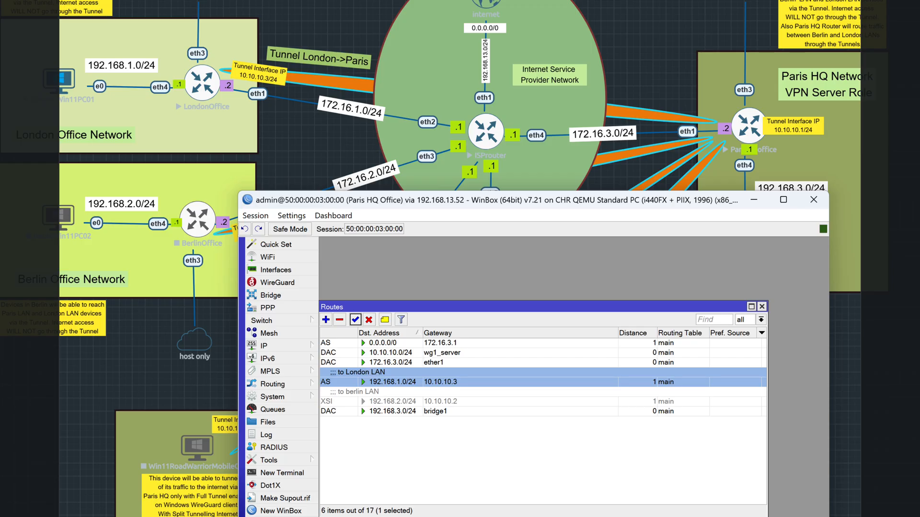
key("alt+Tab")
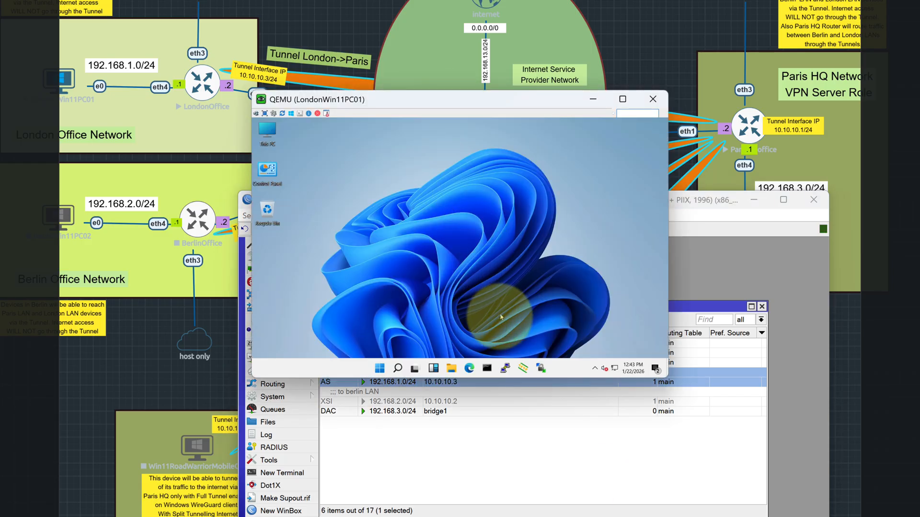
left_click(487, 369)
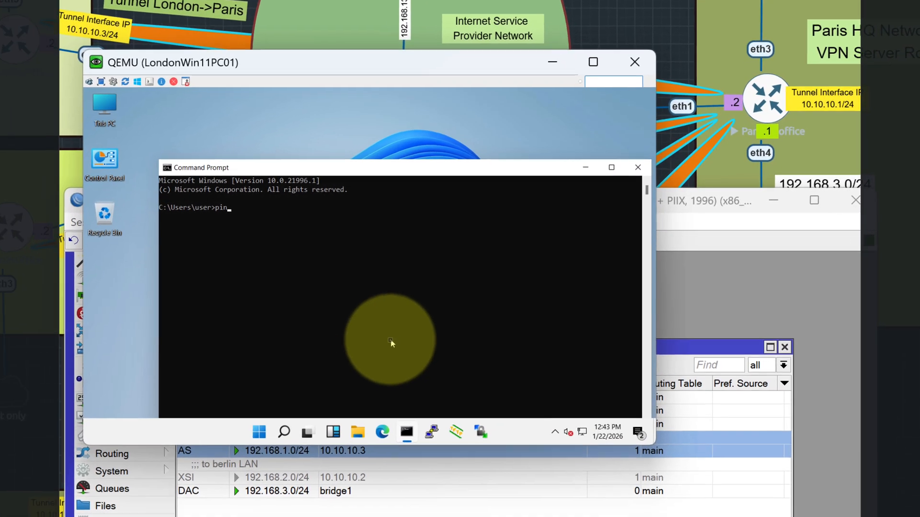
- Ping 192.168.3.100 from LondonWin11PC01, minimising the Paris router's window and moving the PC's window clear of the Paris network
type("ping")
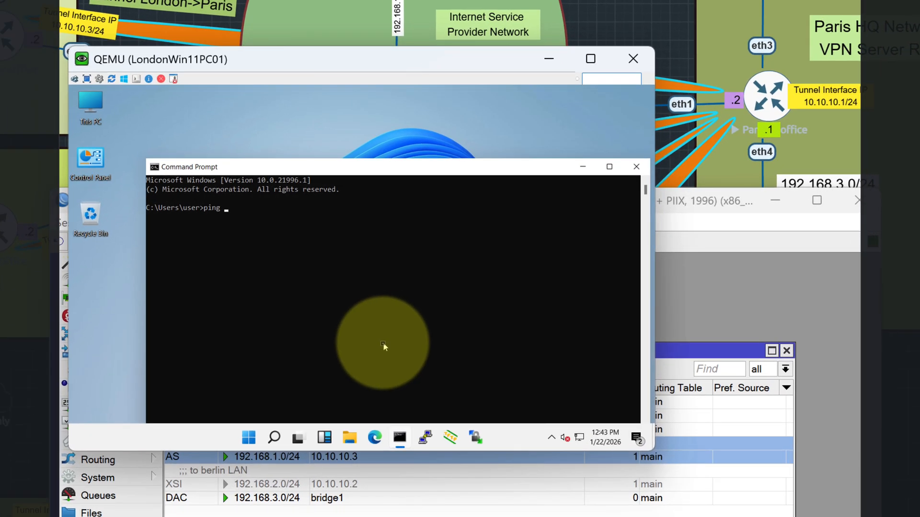
left_click(775, 203)
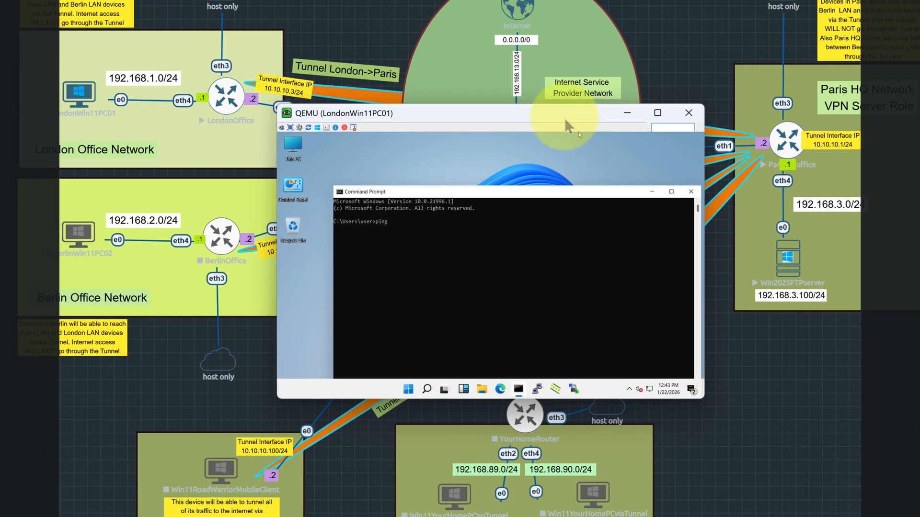
left_click_drag(471, 65, 116, 225)
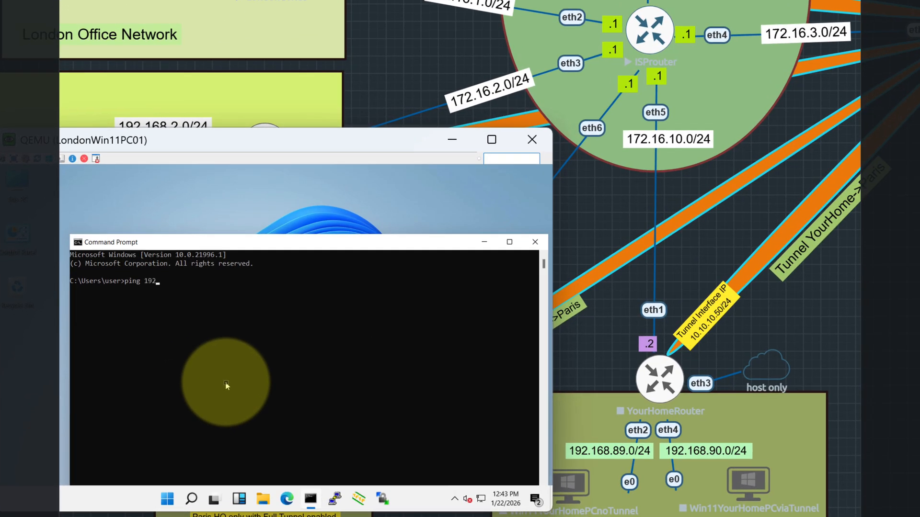
type(".2")
key("BackSpace")
type("3.100")
key("Return")
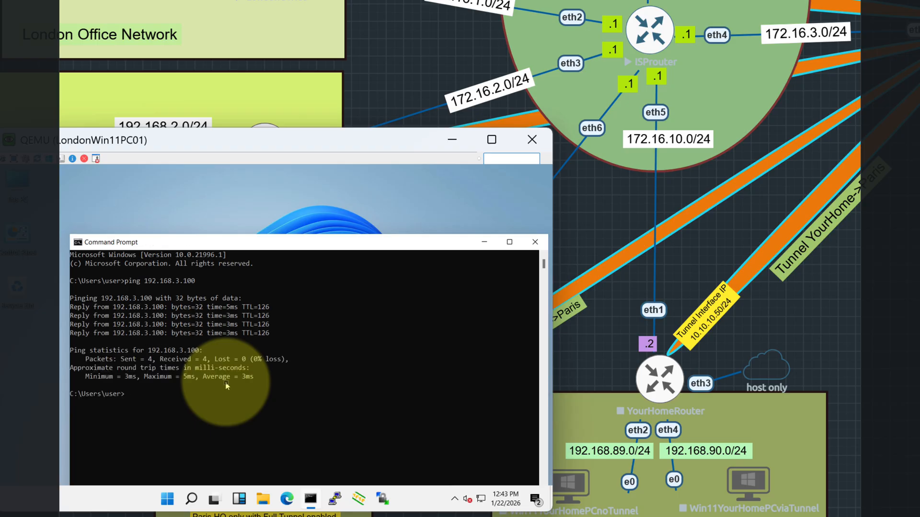
- Trace the route from LondonWin11PC01 to 192.168.3.100 with tracert, and reposition the Command Prompt window
key("Up")
key("Left")
key("Left")
key("Left")
key("Left")
key("Left")
key("Left")
key("Left")
key("Left")
key("Left")
key("Left")
key("BackSpace")
key("BackSpace")
key("BackSpace")
key("BackSpace")
type("tracert")
key("Return")
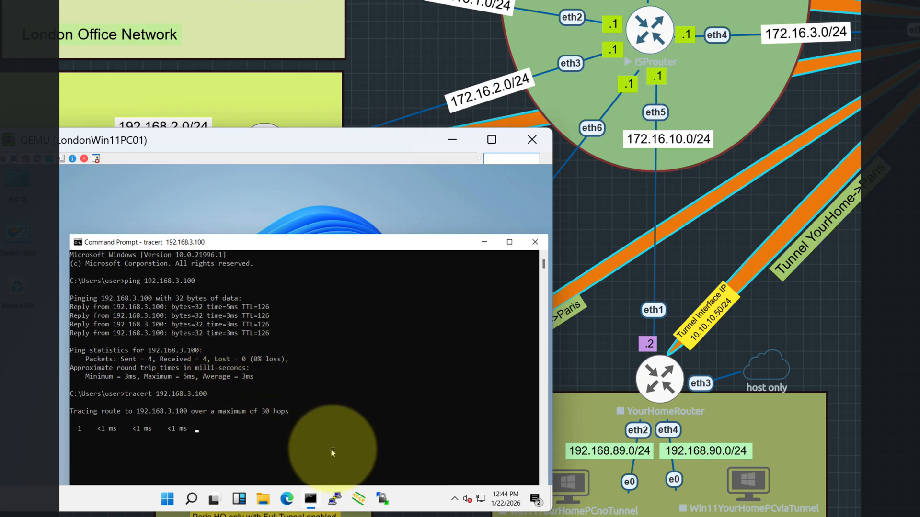
left_click_drag(369, 248, 348, 202)
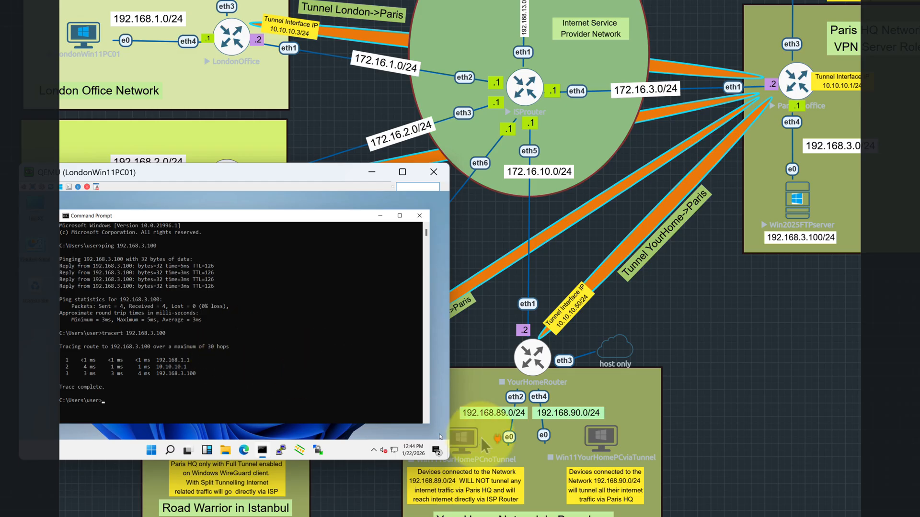
- Switch to the London router, place its window beside LondonWin11PC01's, and close its route list
left_click(690, 516)
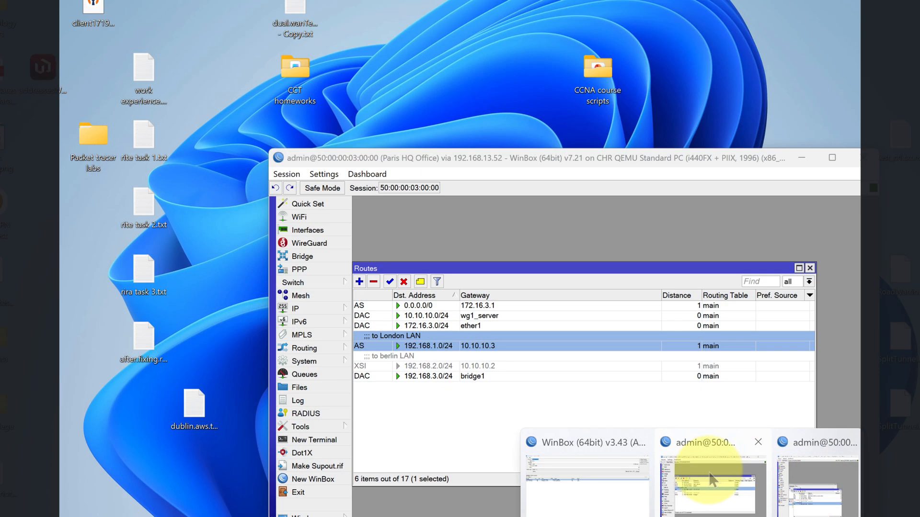
left_click(847, 470)
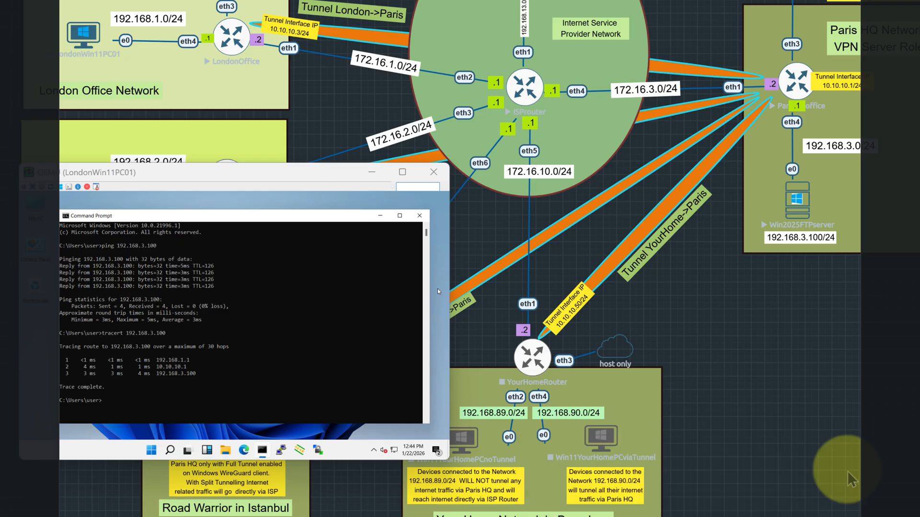
left_click_drag(406, 75, 769, 1)
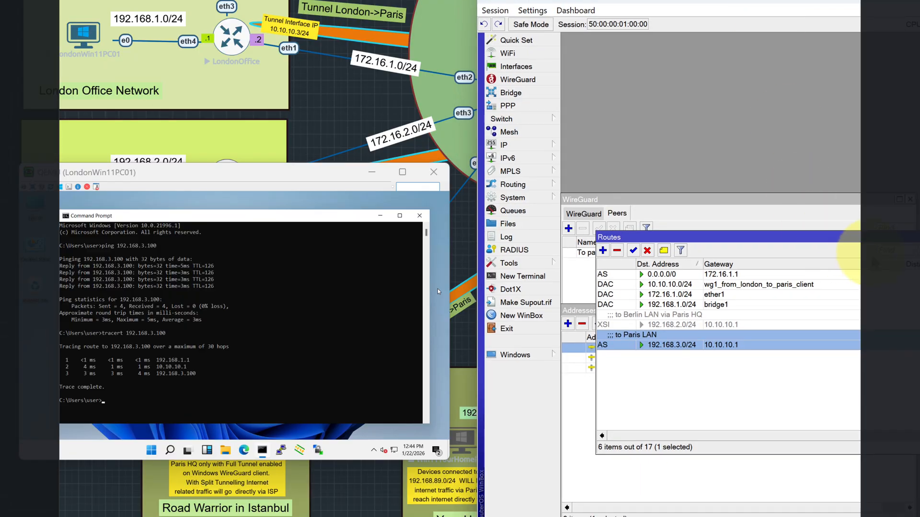
left_click(910, 237)
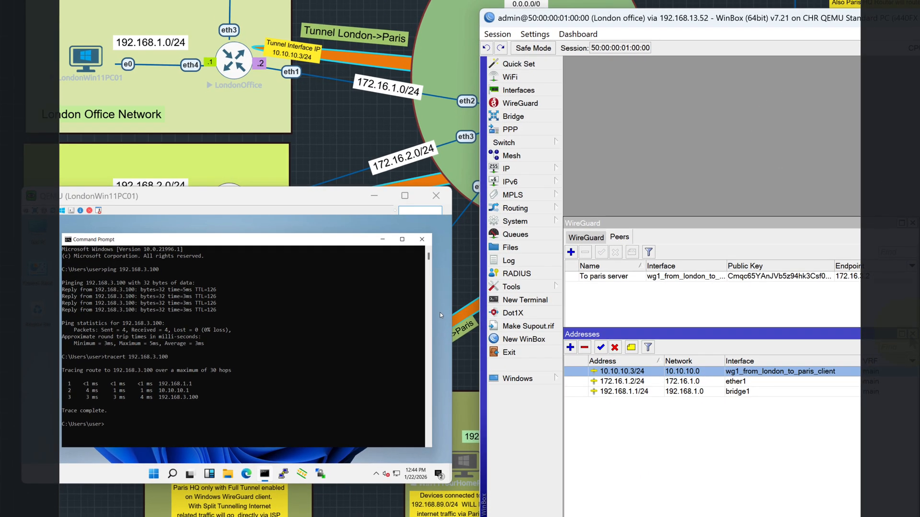
- Show the Tx and Rx rates of wg1_from_london_to_paris_client in London's WireGuard interface list
left_click(607, 226)
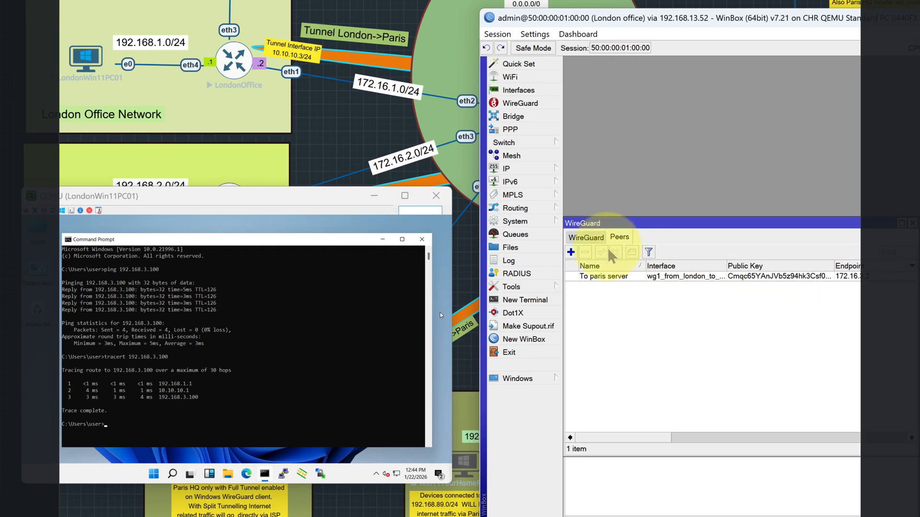
left_click(586, 238)
left_click_drag(912, 294, 919, 293)
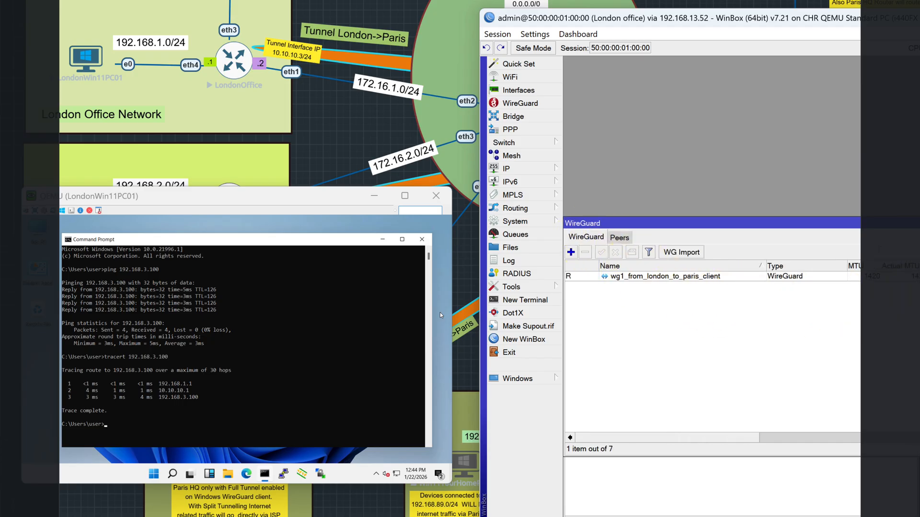
left_click_drag(742, 443, 883, 443)
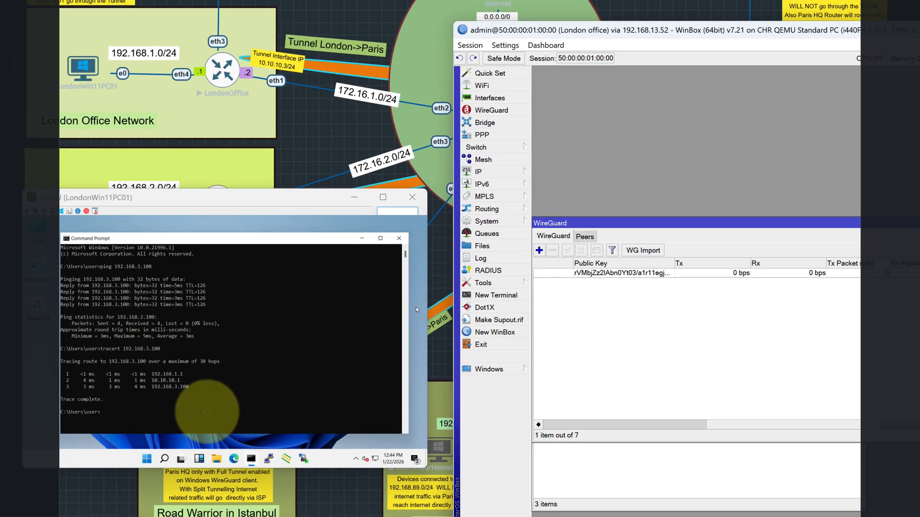
- Ping 192.168.3.100 from LondonWin11PC01 with a 1000-byte packet size
left_click(207, 412)
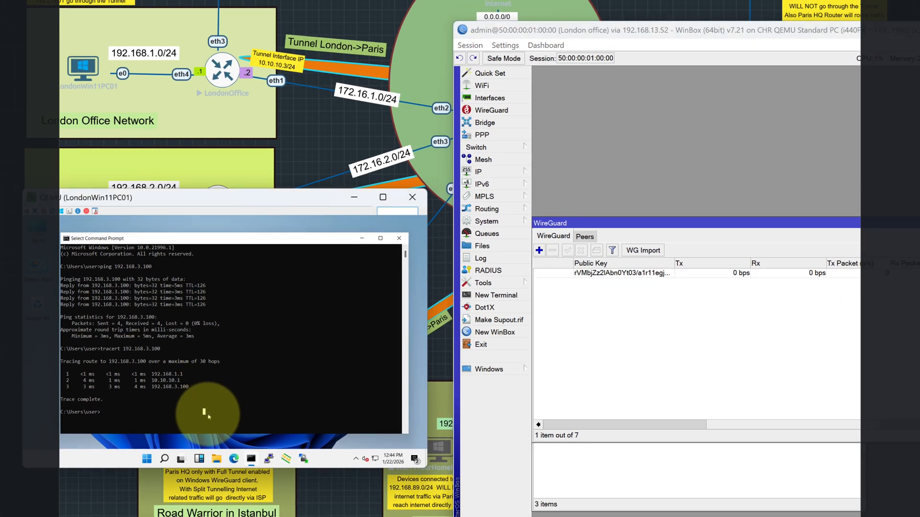
key("Escape")
key("Up")
key("Up")
key("Return")
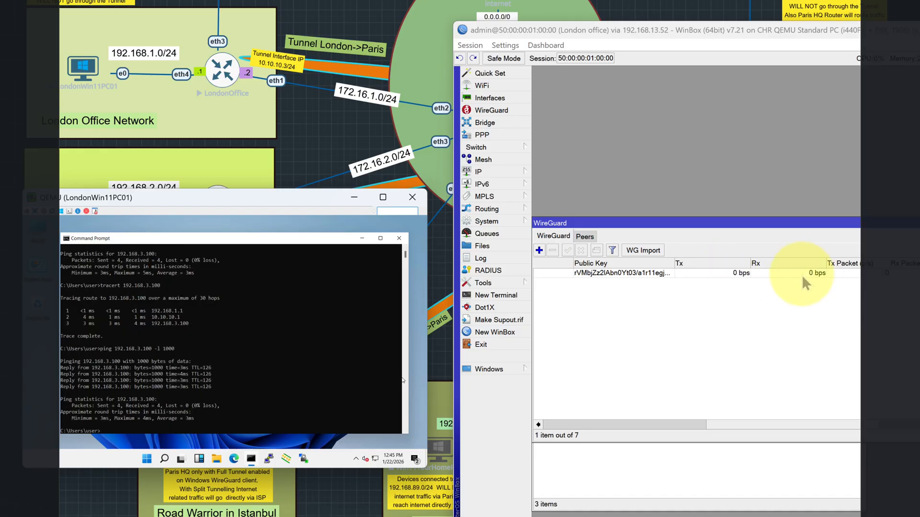
- Start a continuous 1000-byte ping to 192.168.3.100 from LondonWin11PC01 using the -t option
key("Up")
type("-t")
key("Return")
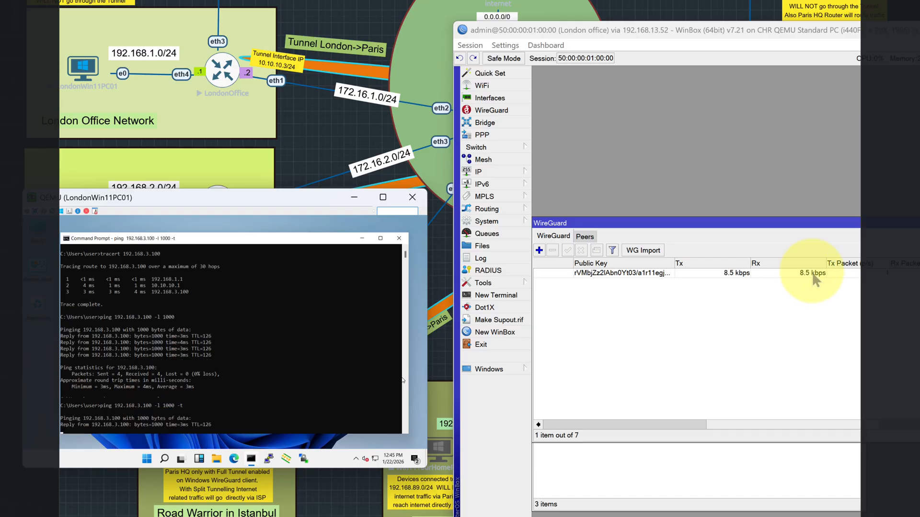
- Run Torch on wg1_from_london_to_paris_client, examine the ICMP entry between 192.168.3.100 and 192.168.1.254, and stop and close Torch
double_click(750, 272)
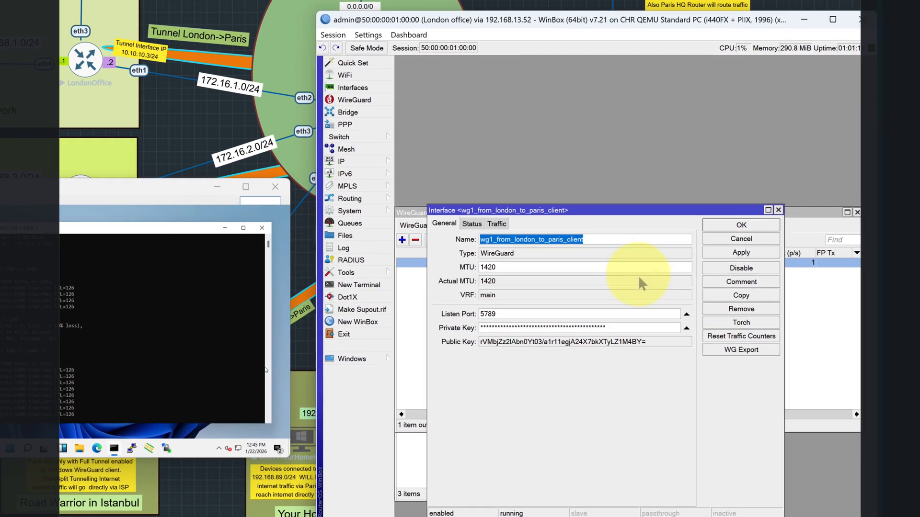
left_click(709, 322)
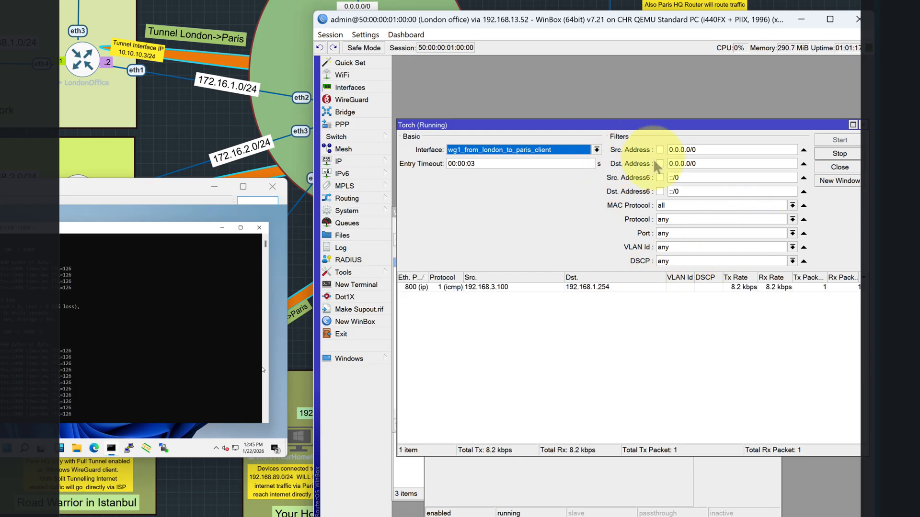
left_click(455, 288)
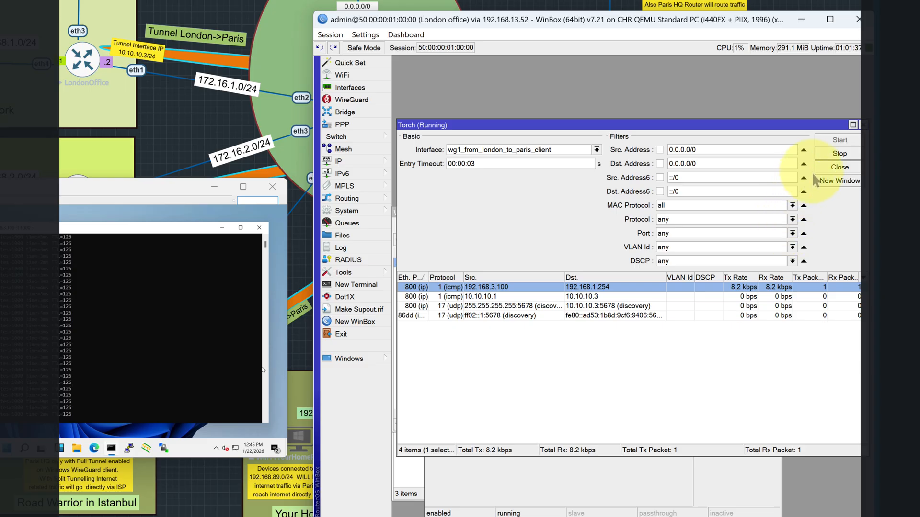
left_click(838, 154)
left_click(838, 166)
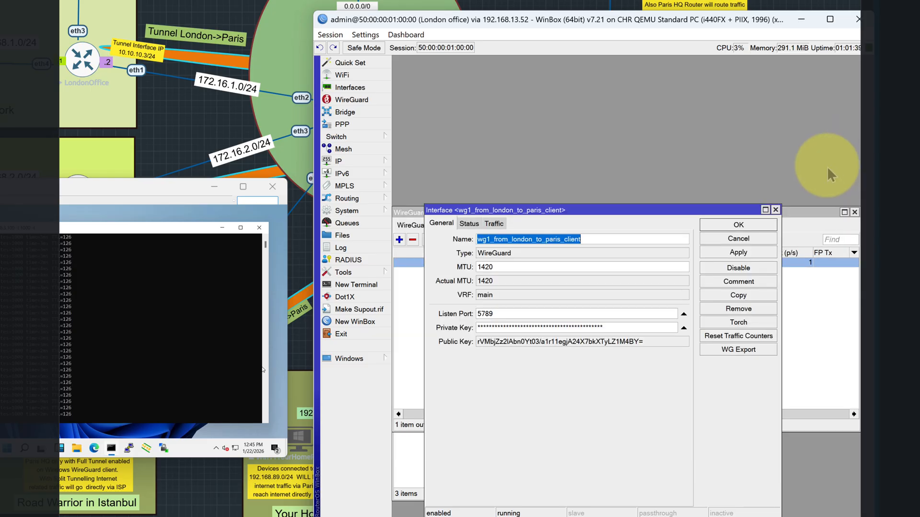
- Close the London WireGuard interface's settings and minimise the London router's window
left_click(750, 237)
left_click_drag(650, 18, 561, 4)
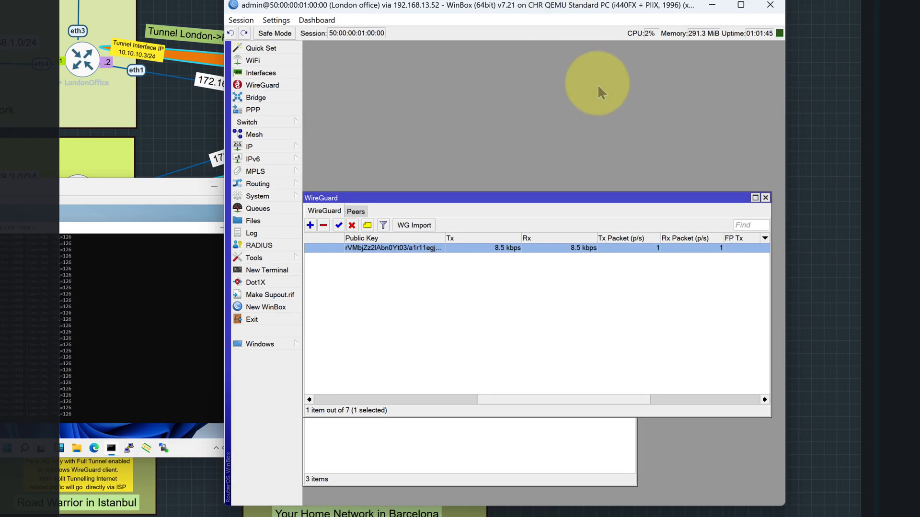
left_click(712, 5)
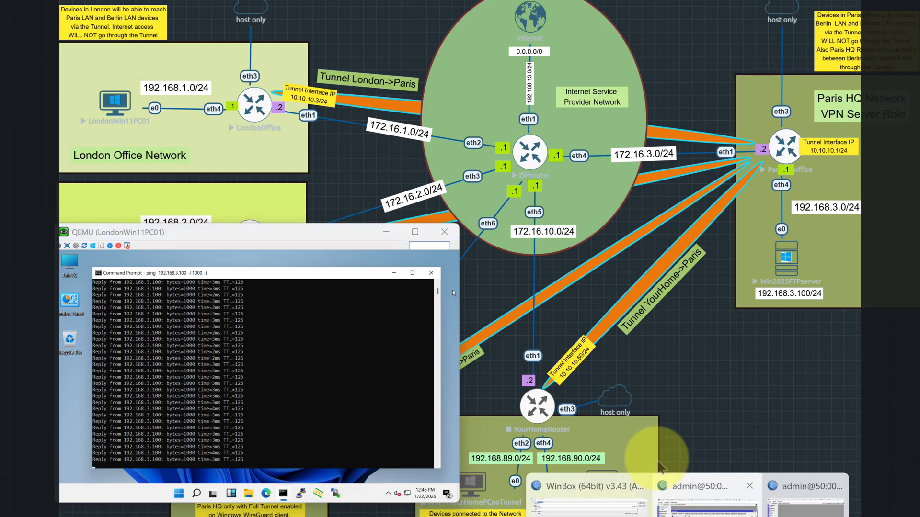
- On the Paris router, set the disabled LAN interface list member's interface to wg1_server and enable the entry
left_click(659, 450)
double_click(447, 345)
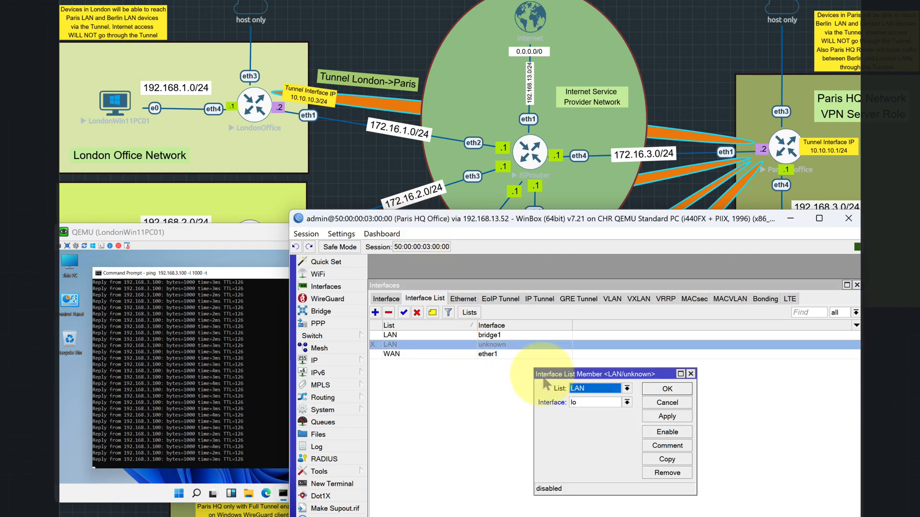
left_click(626, 402)
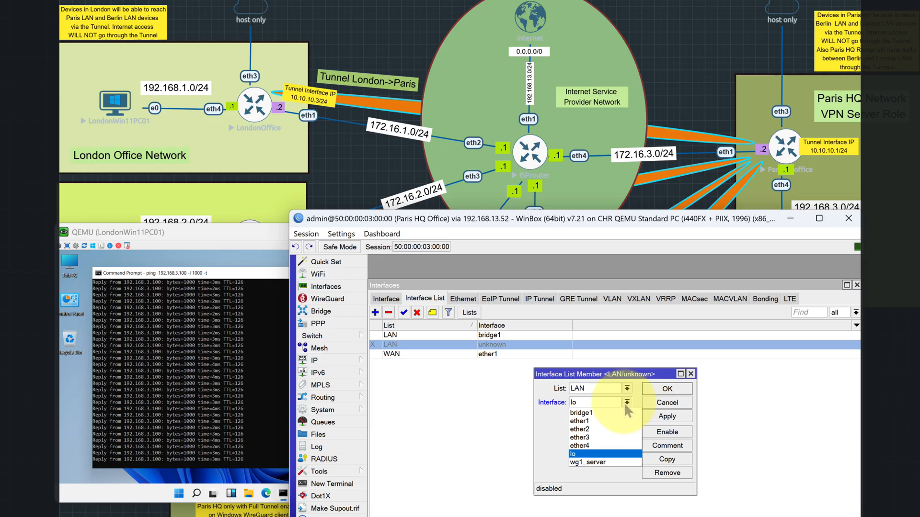
left_click(600, 463)
left_click(667, 389)
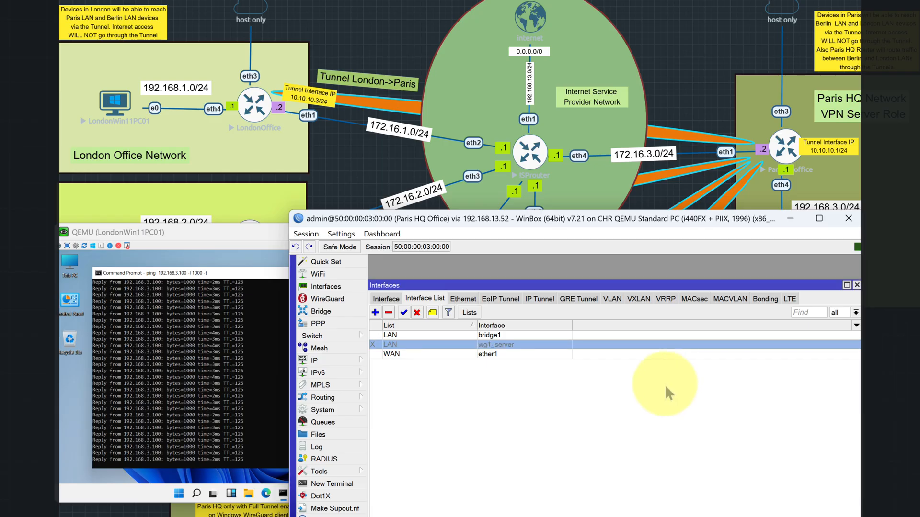
left_click(404, 312)
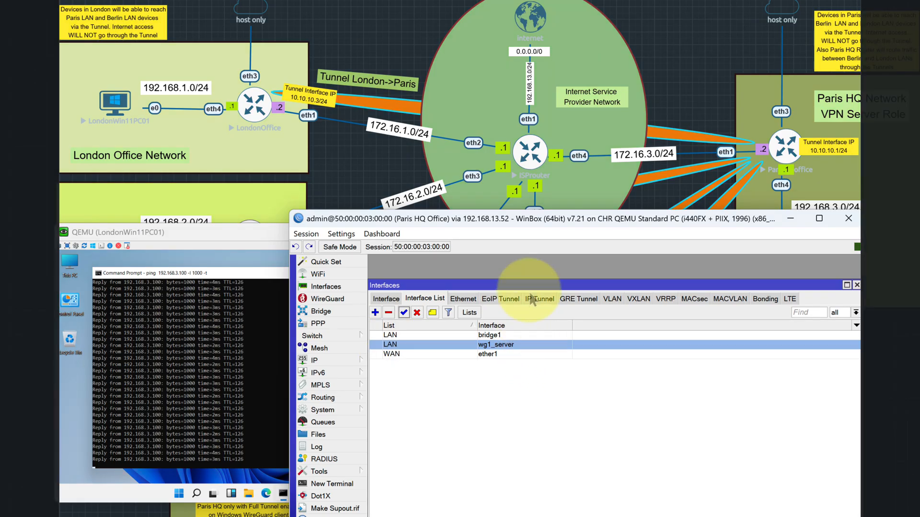
- Review the Paris router's interfaces, including wg1_server, and open its firewall filter rules
left_click(547, 285)
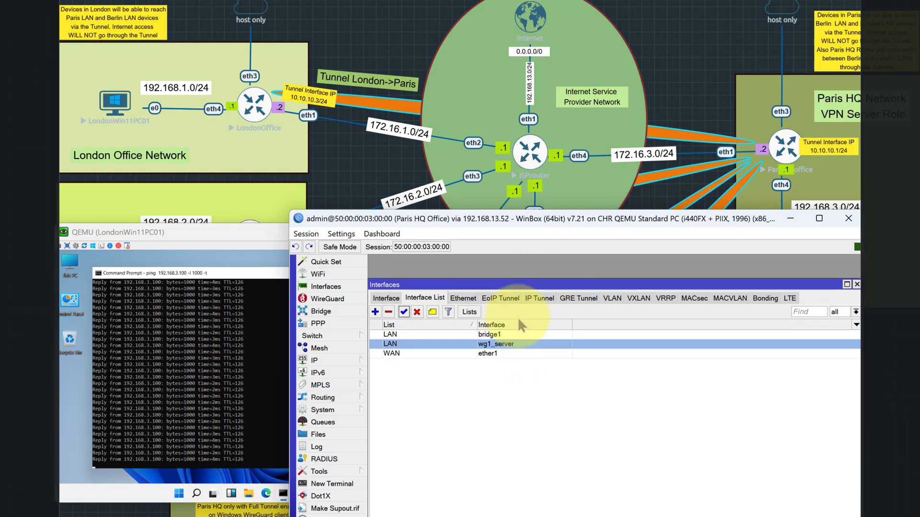
left_click(386, 298)
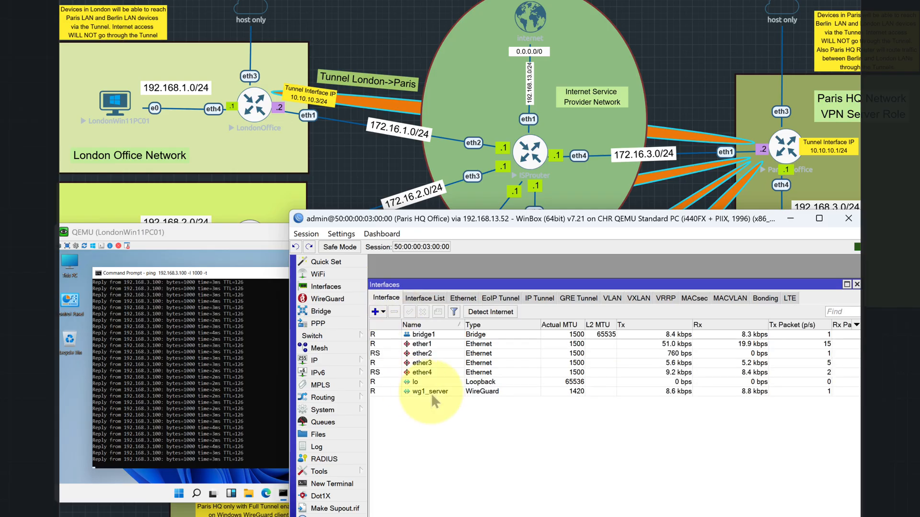
left_click(343, 365)
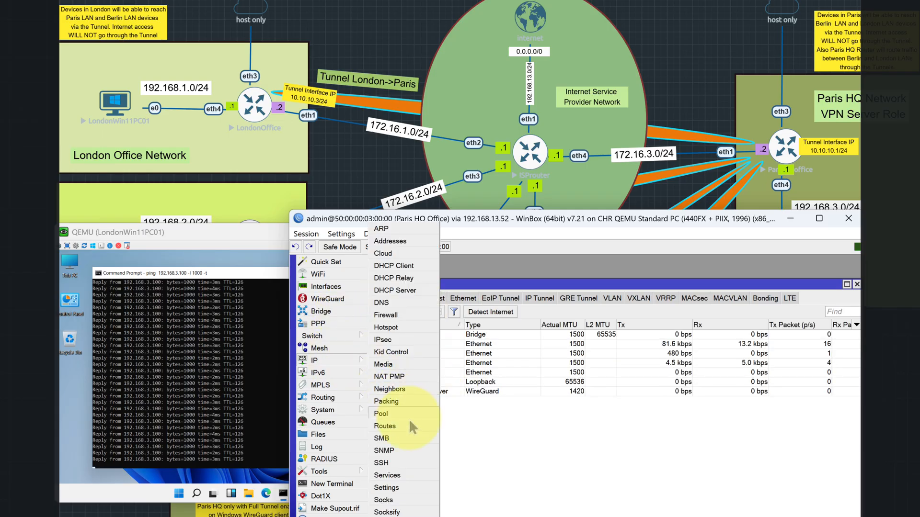
left_click(399, 317)
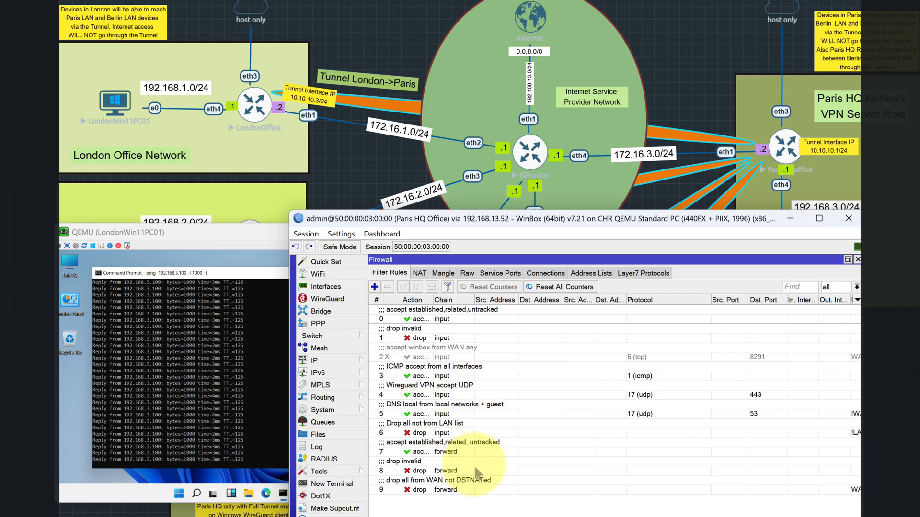
left_click(450, 415)
double_click(449, 415)
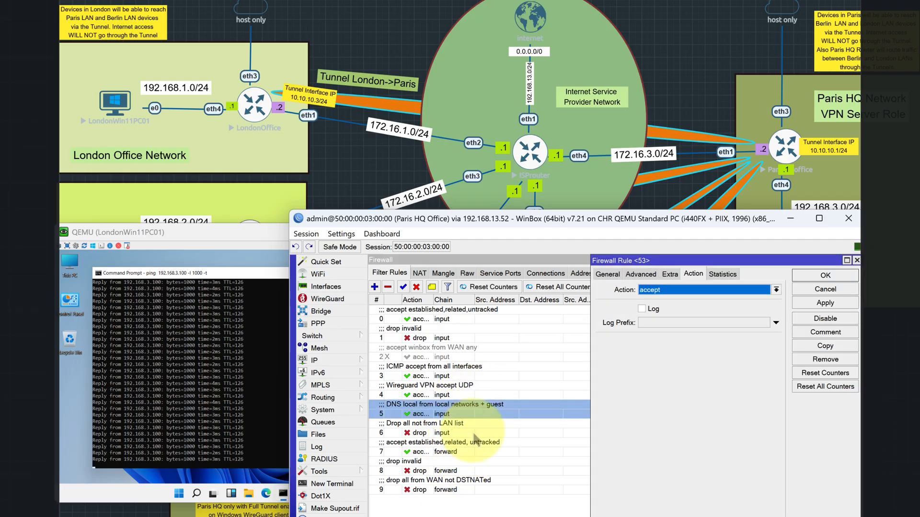
left_click(801, 288)
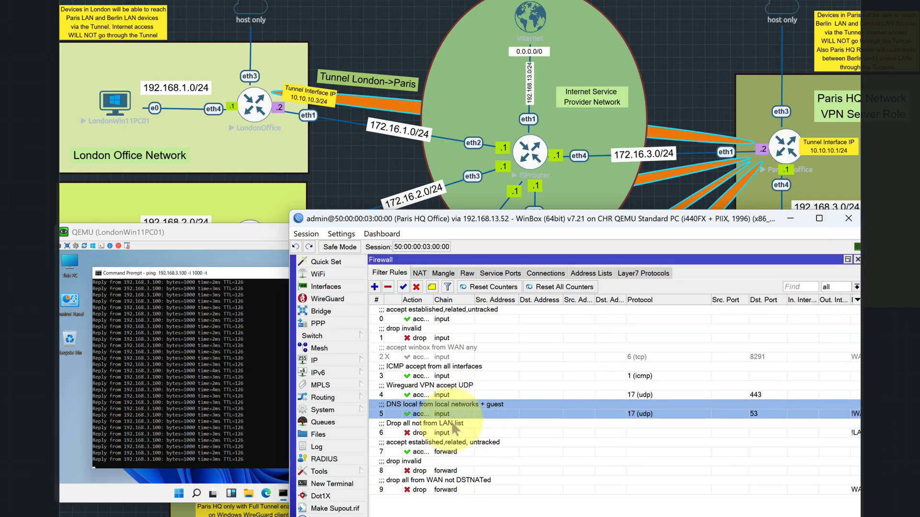
- Examine the matching conditions and action of the Paris "Drop all not from LAN list" rule, close it and return to the interface list
double_click(424, 423)
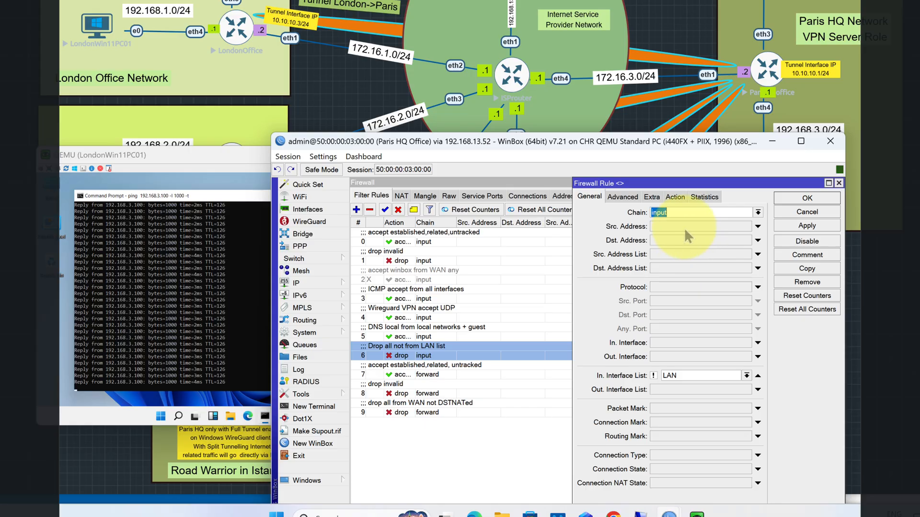
left_click(675, 197)
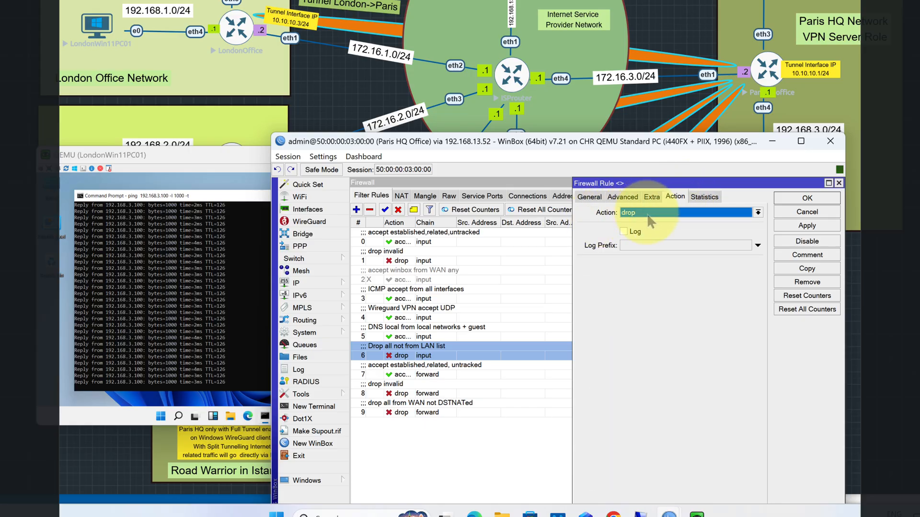
left_click(807, 198)
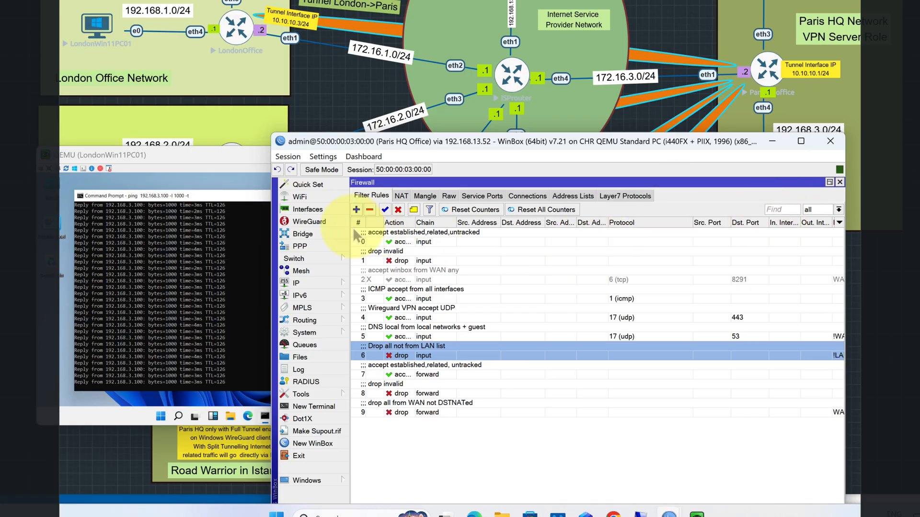
left_click(323, 207)
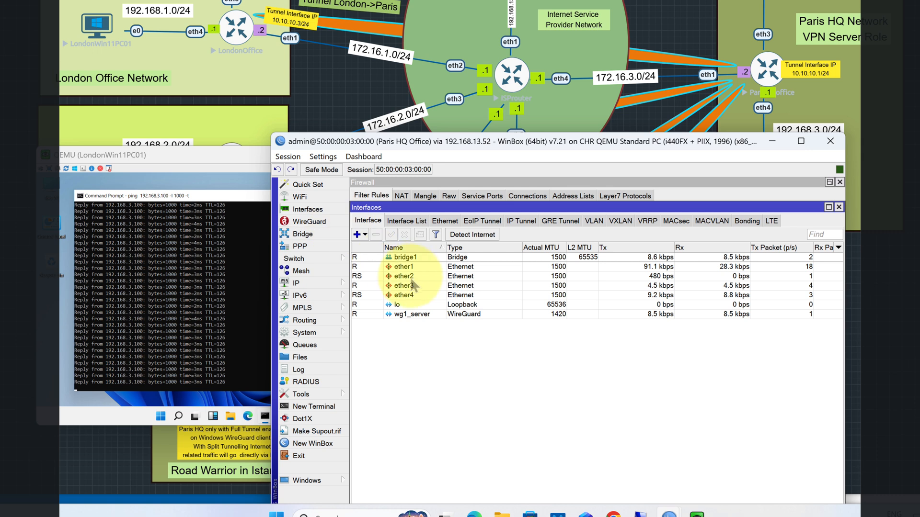
left_click(406, 221)
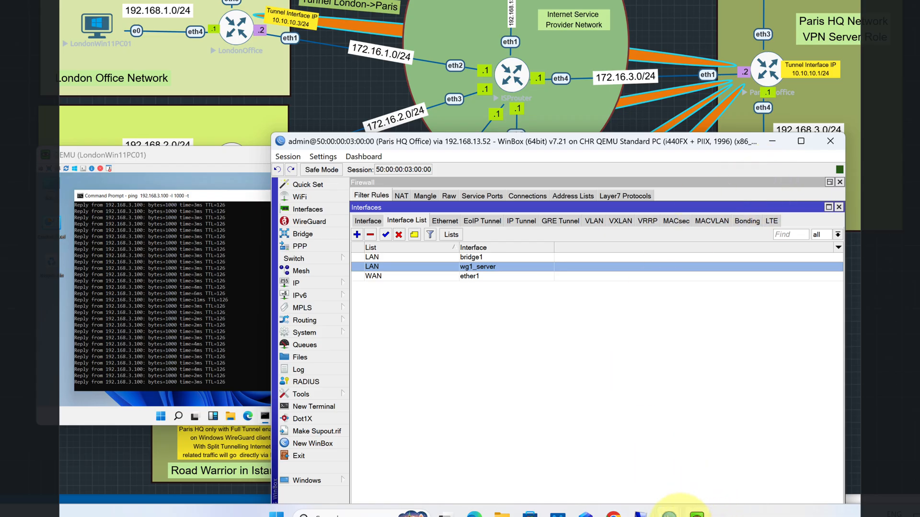
- Minimise the Paris router's window and bring the London router's interface list into view
mouse_move(669, 513)
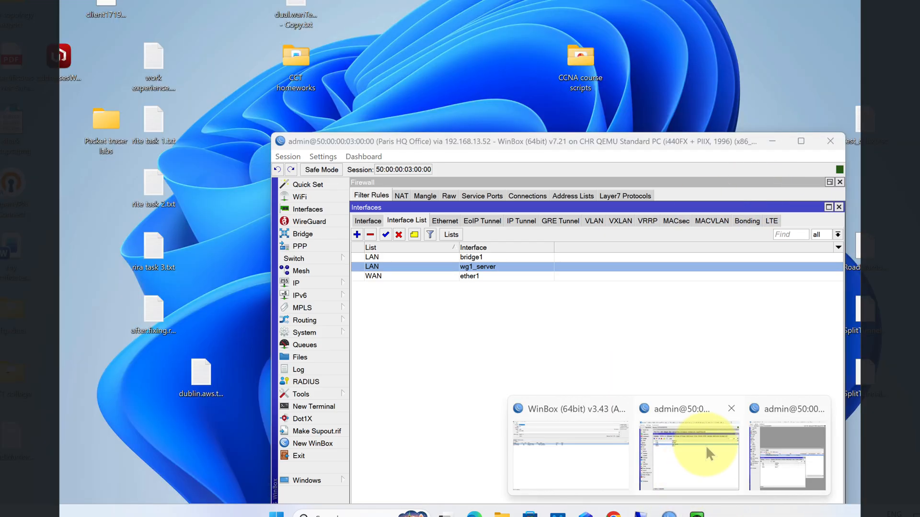
left_click(705, 445)
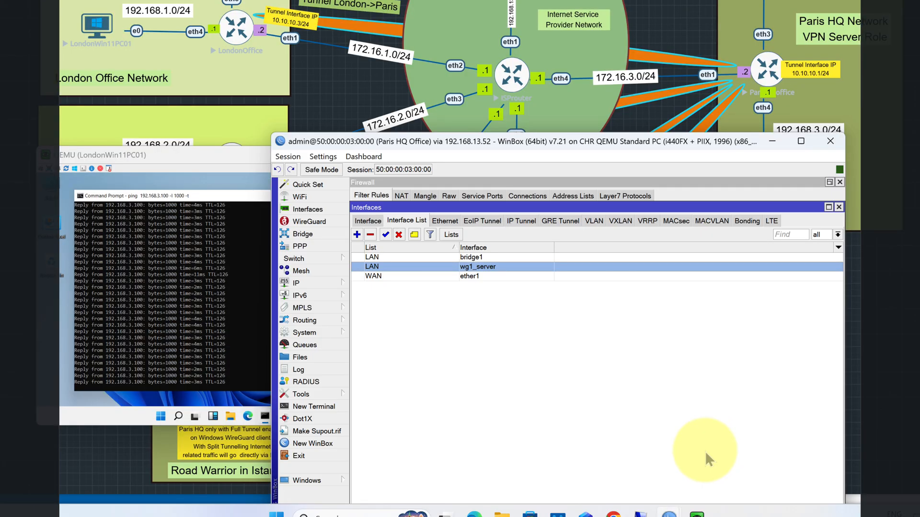
mouse_move(669, 512)
left_click(779, 463)
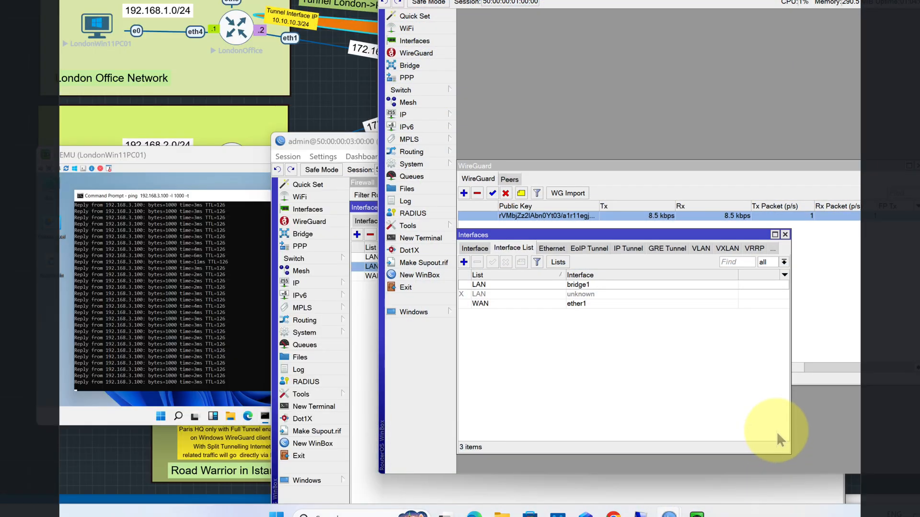
left_click(336, 149)
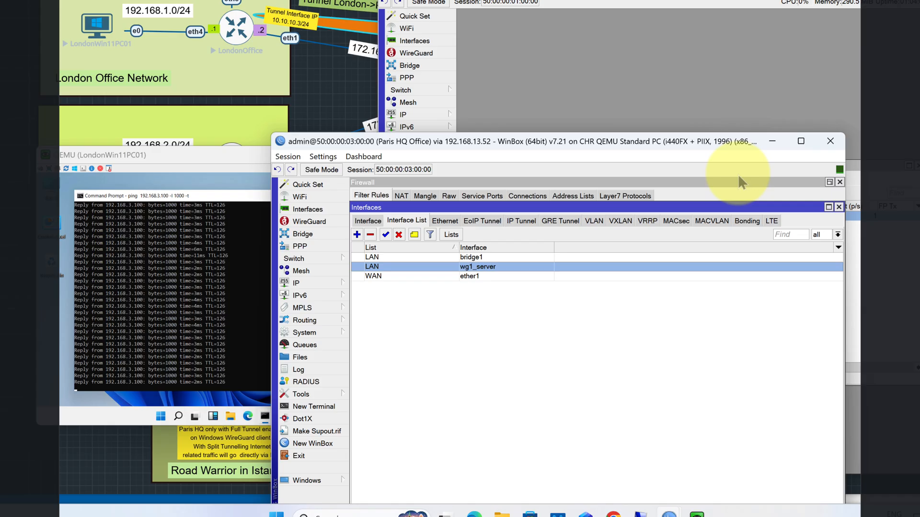
left_click(772, 141)
left_click_drag(605, 235, 669, 184)
left_click(540, 197)
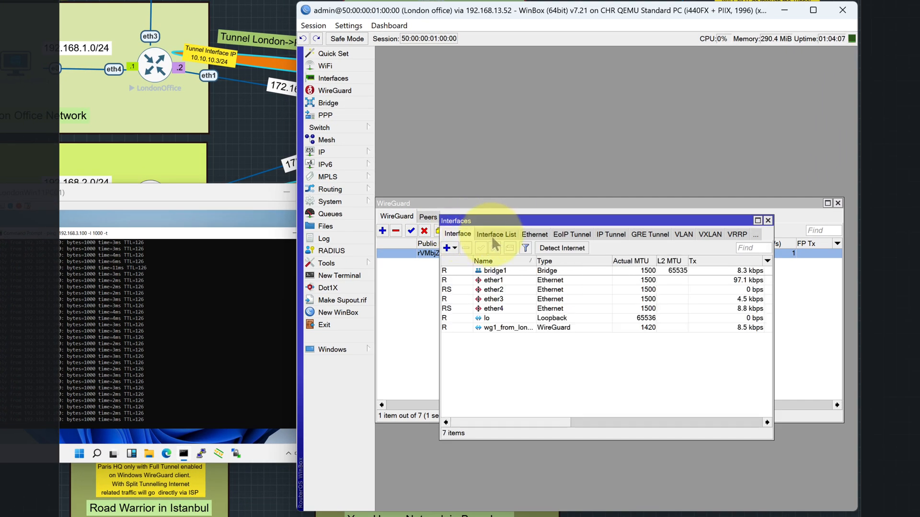
left_click(493, 237)
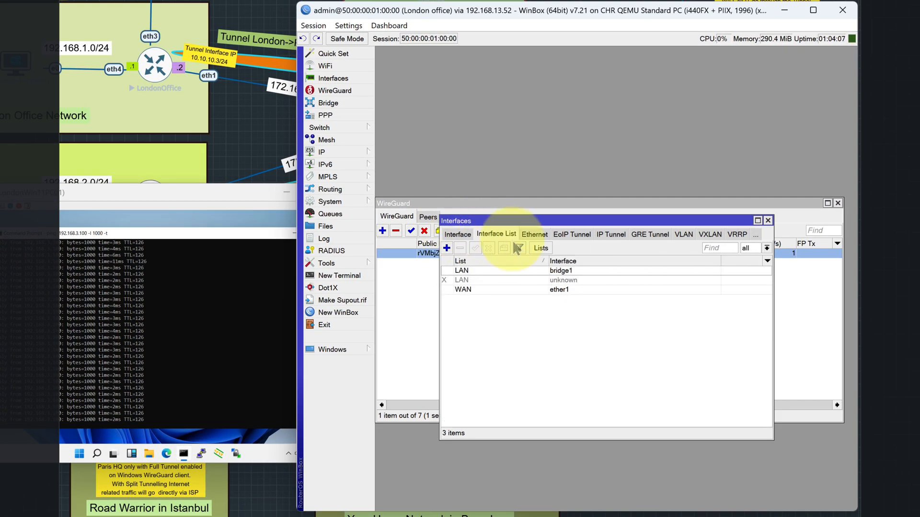
- On the London router, set the disabled LAN interface list member's interface to wg1_from_london_to_paris_client and enable the entry
double_click(488, 280)
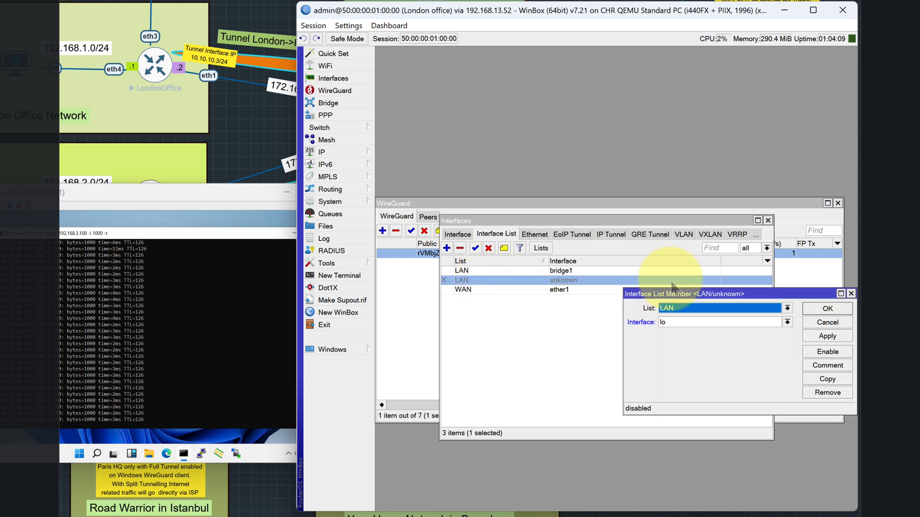
left_click_drag(688, 297, 604, 271)
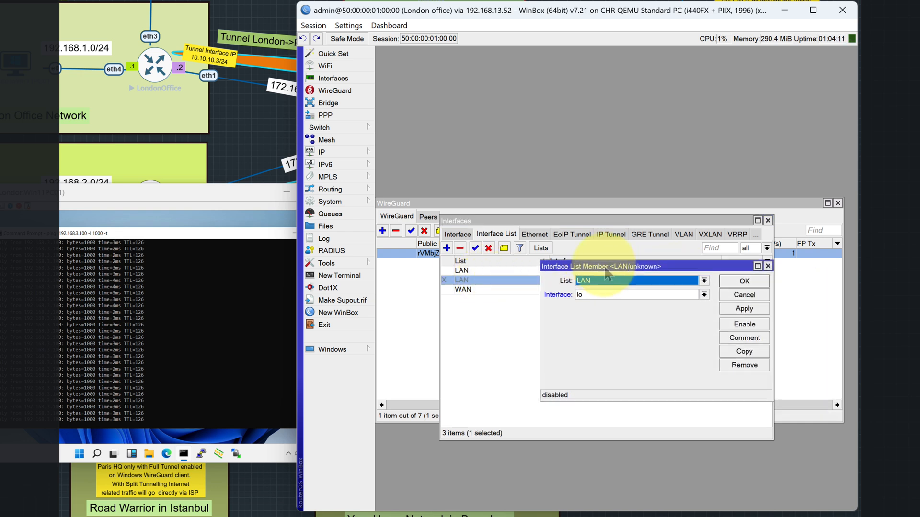
left_click(704, 294)
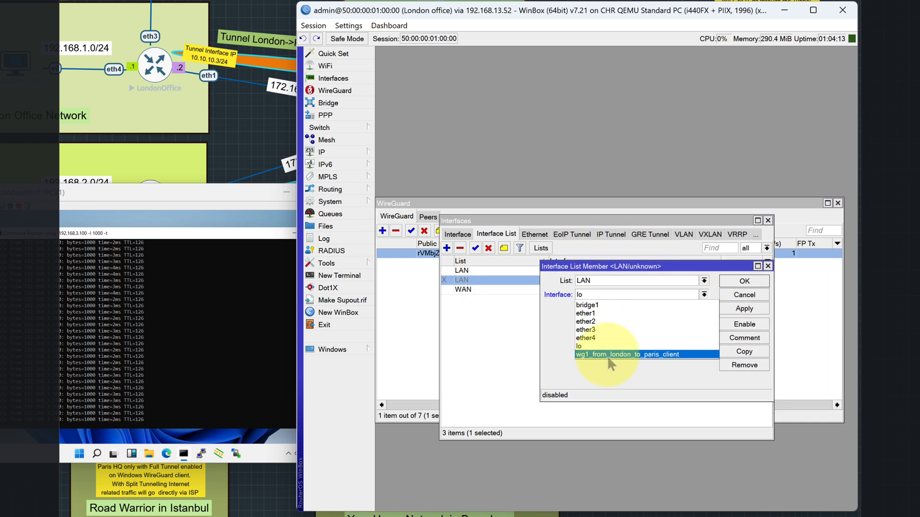
left_click(647, 355)
left_click(744, 281)
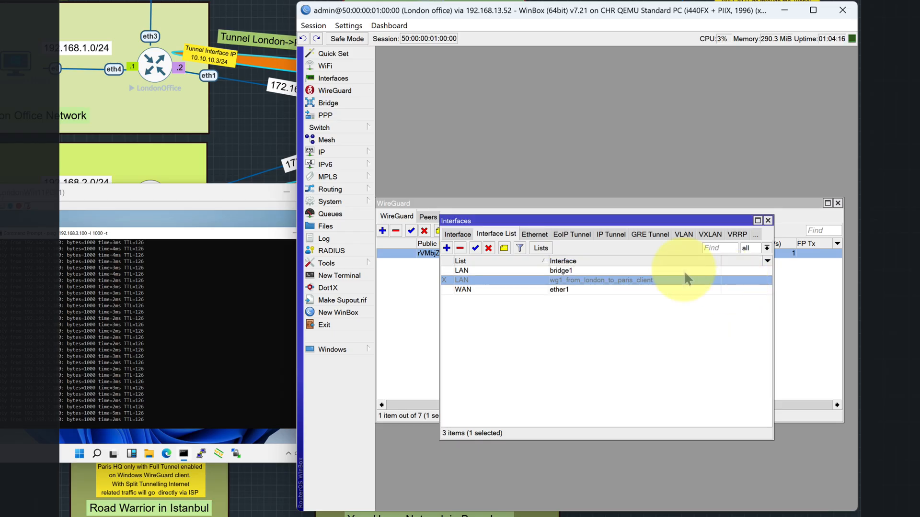
left_click(476, 248)
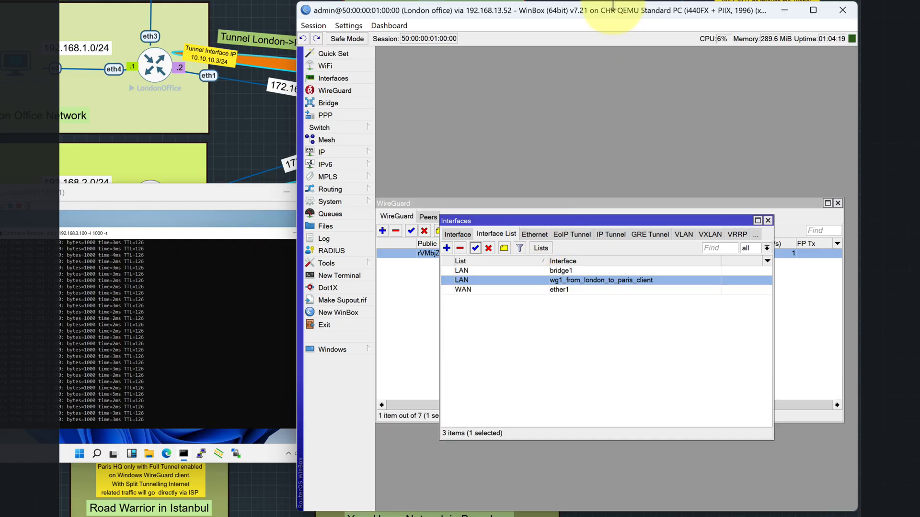
- Open the London router's firewall filter rules, examine the "Drop all not from LAN list" rule's conditions and action, and close it
left_click_drag(613, 8, 337, 155)
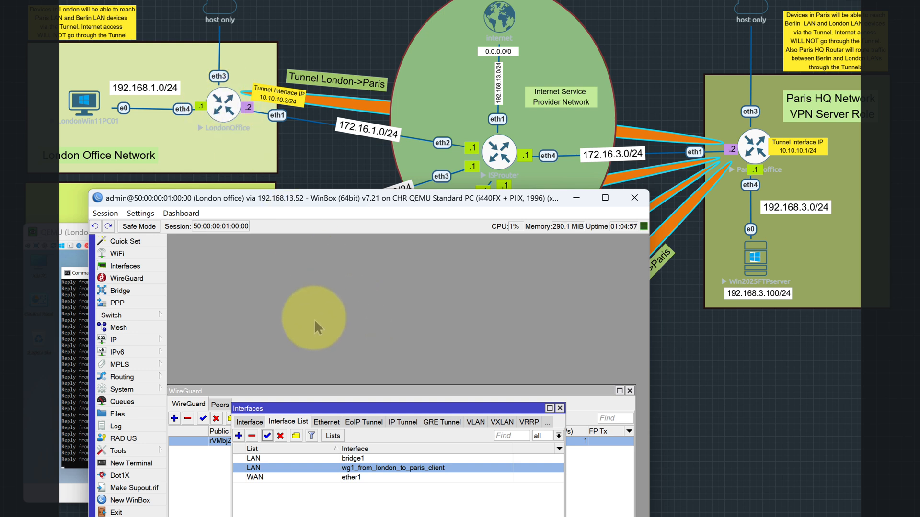
left_click(141, 338)
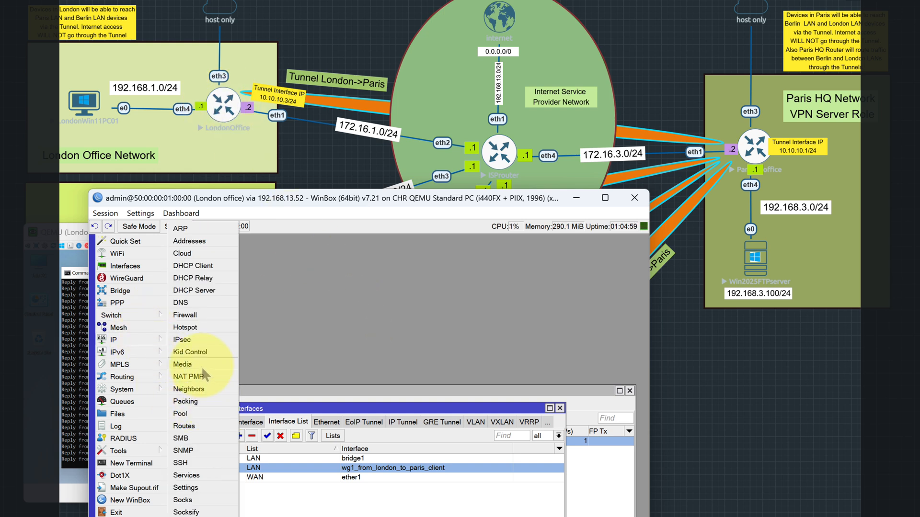
left_click(185, 314)
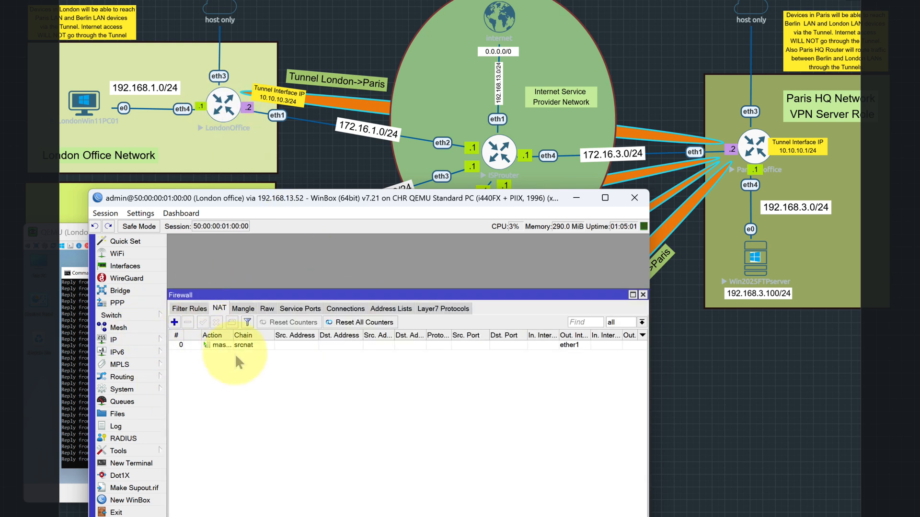
left_click(194, 308)
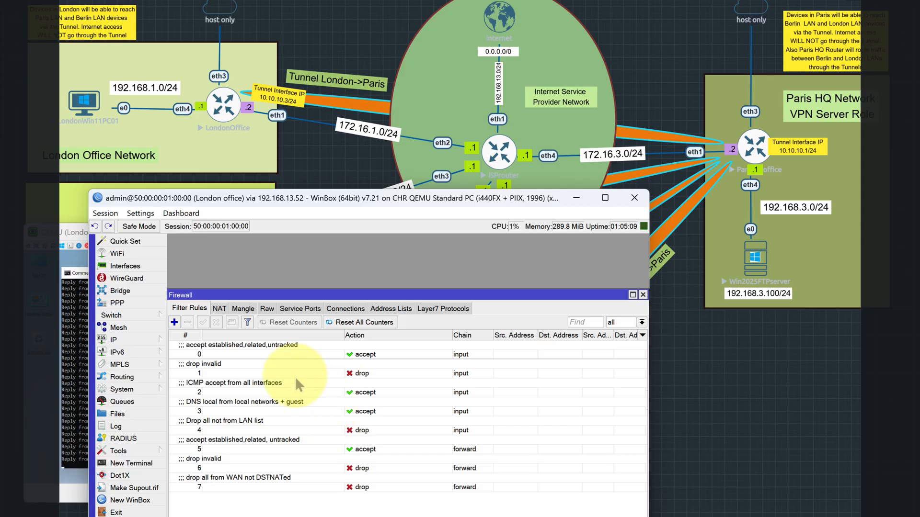
double_click(325, 427)
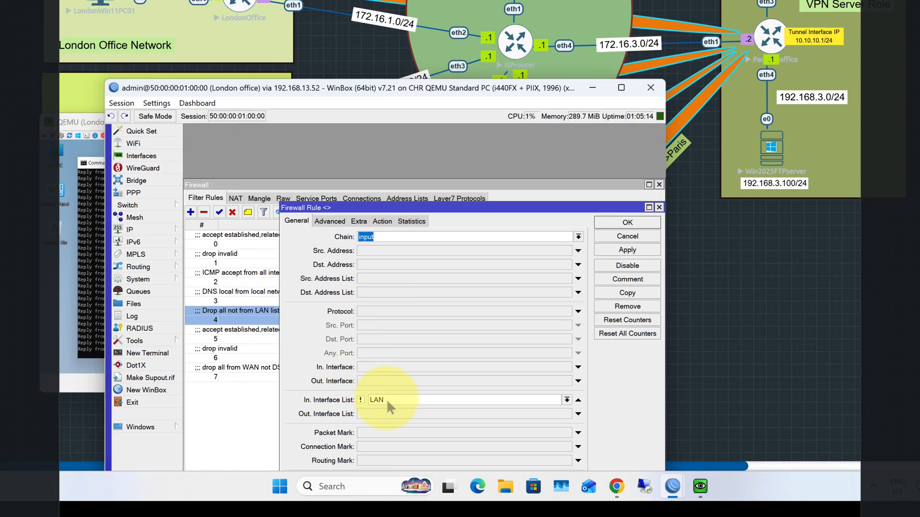
left_click(382, 221)
left_click(599, 226)
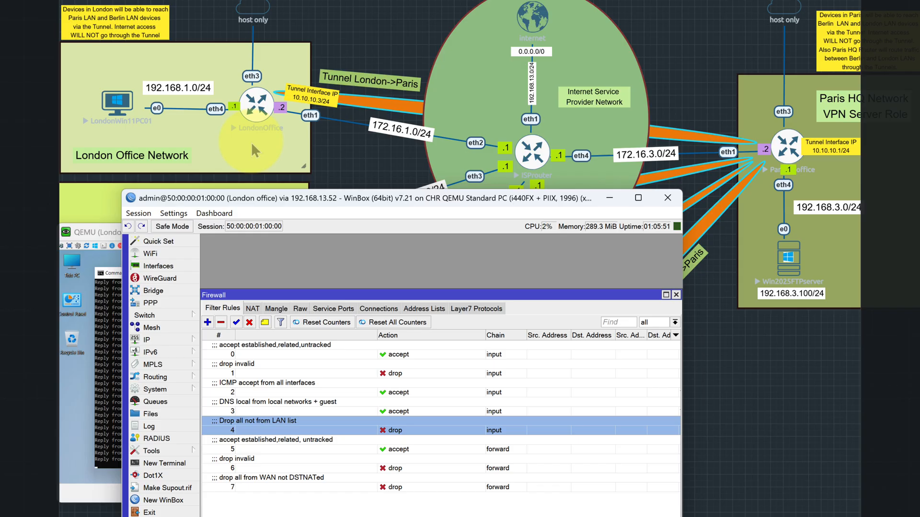
- Minimise the London router and LondonWin11PC01 windows and open the console of Win2025FTPserver in the Paris network
left_click(609, 198)
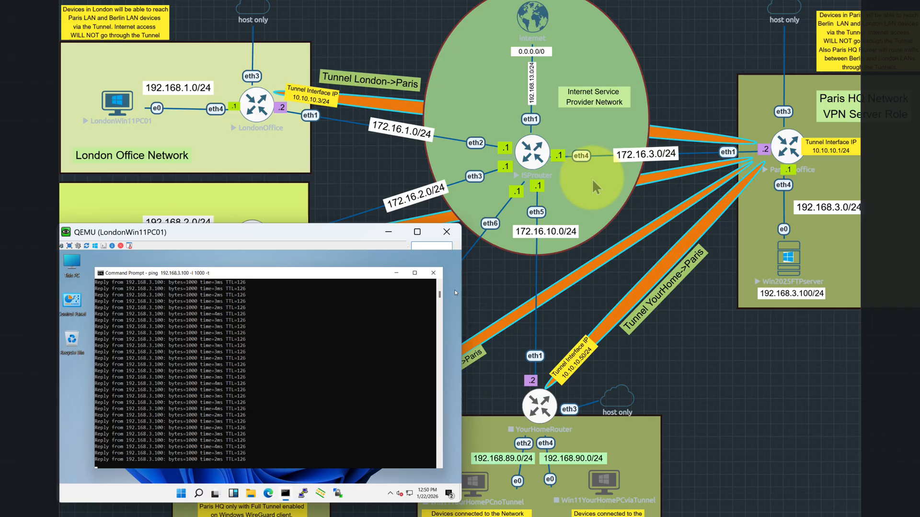
left_click(389, 231)
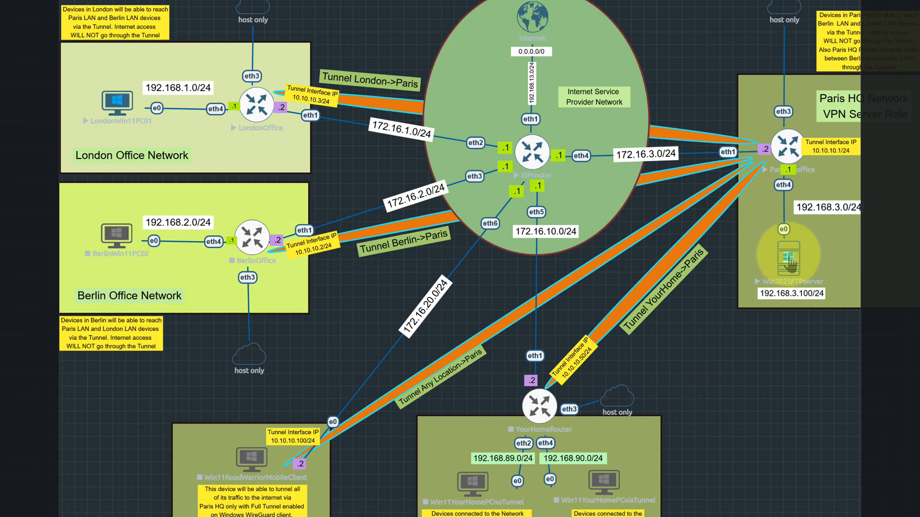
double_click(789, 265)
left_click(535, 116)
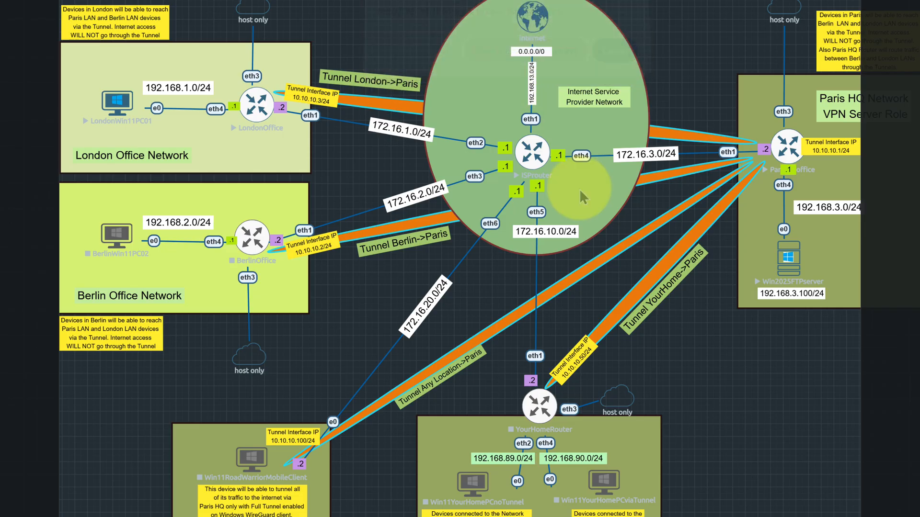
left_click(446, 236)
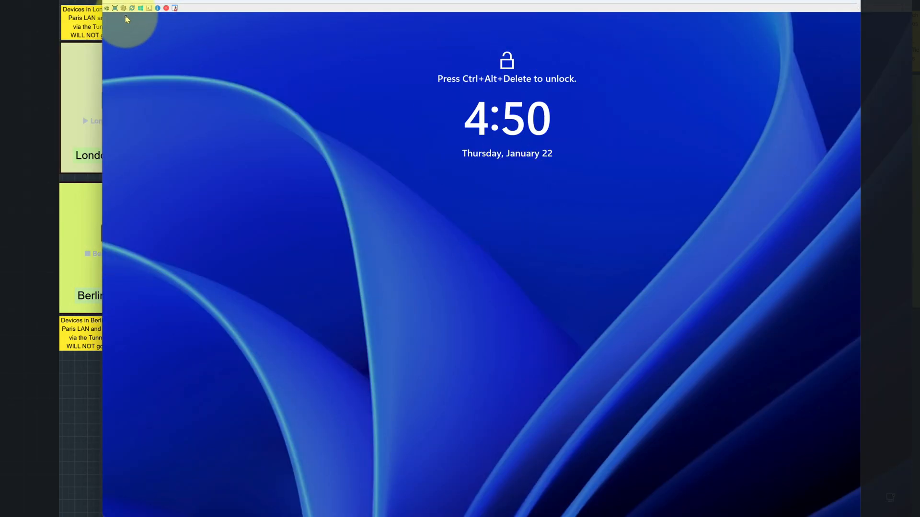
- Sign in to Win2025FTPserver as Administrator with the account password and reposition its console window so the whole desktop is in view
left_click(107, 9)
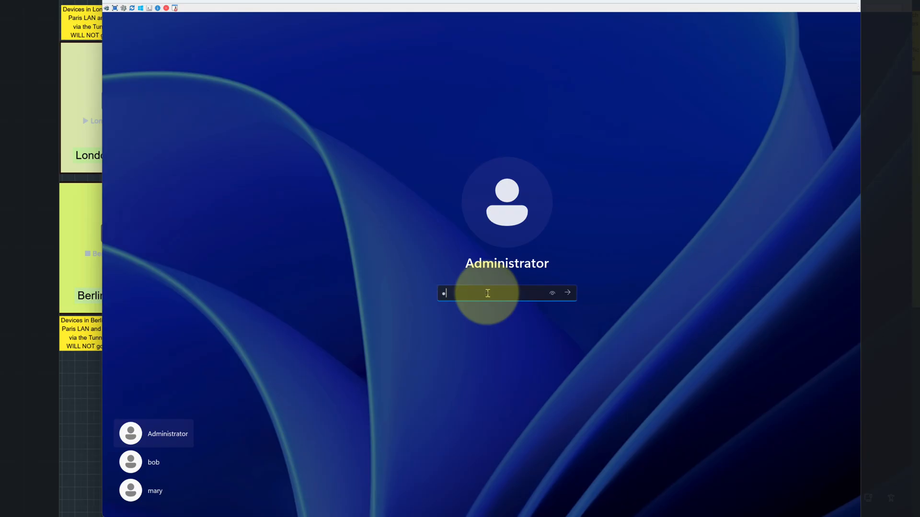
key("Return")
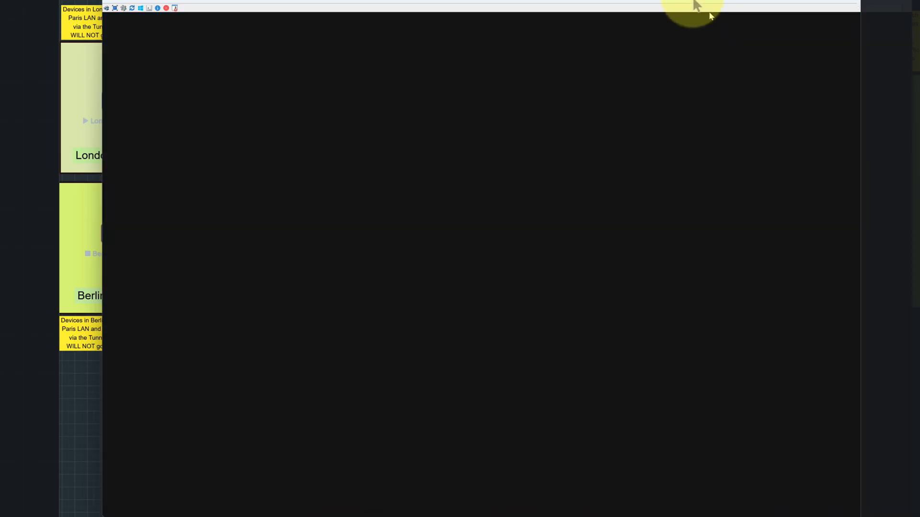
left_click_drag(694, 7, 790, 353)
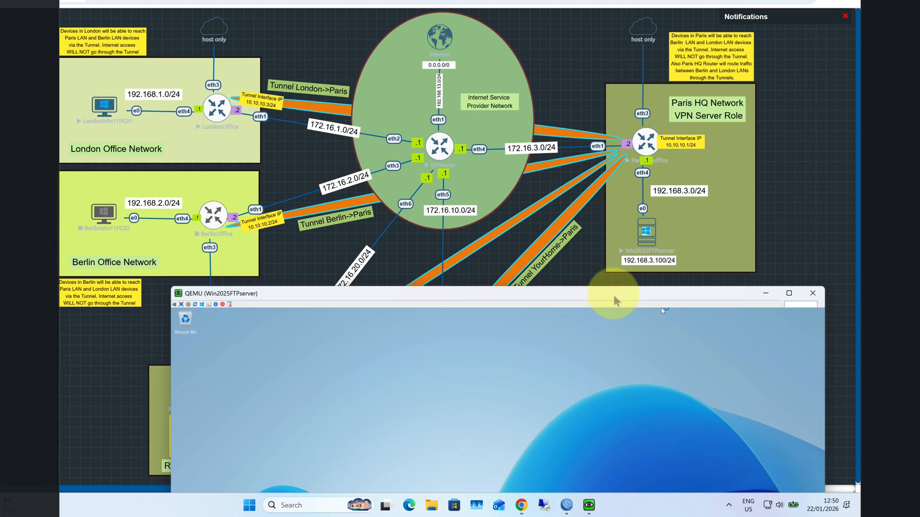
left_click_drag(613, 295, 479, 23)
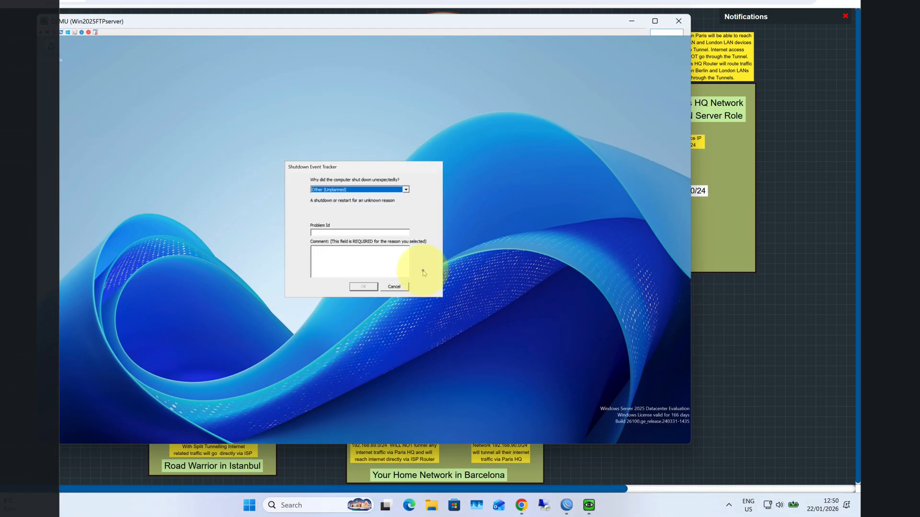
- Dismiss the Shutdown Event Tracker on Win2025FTPserver without giving a reason and open Command Prompt
left_click(394, 287)
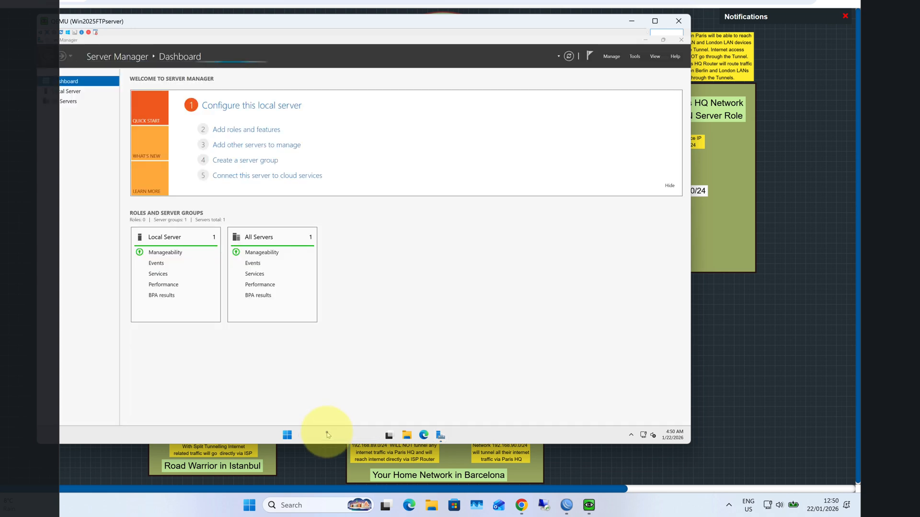
left_click(327, 434)
type("cmd")
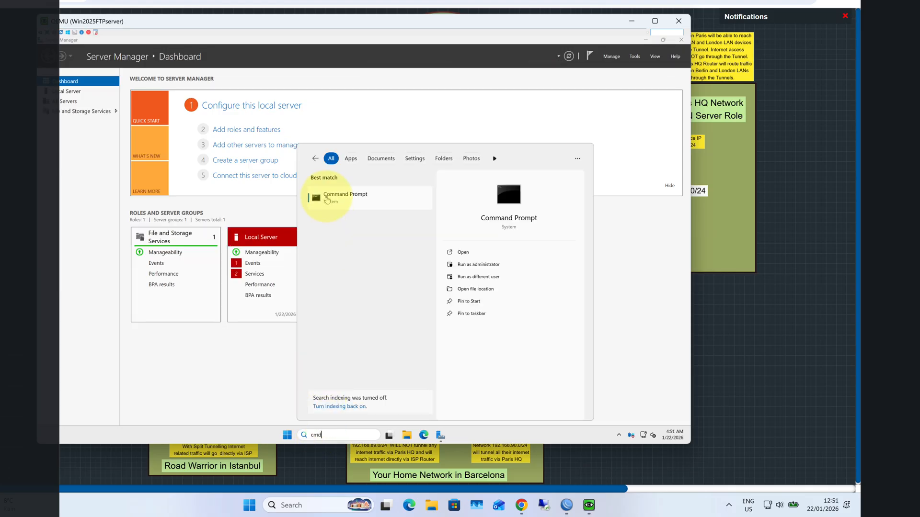
left_click(326, 199)
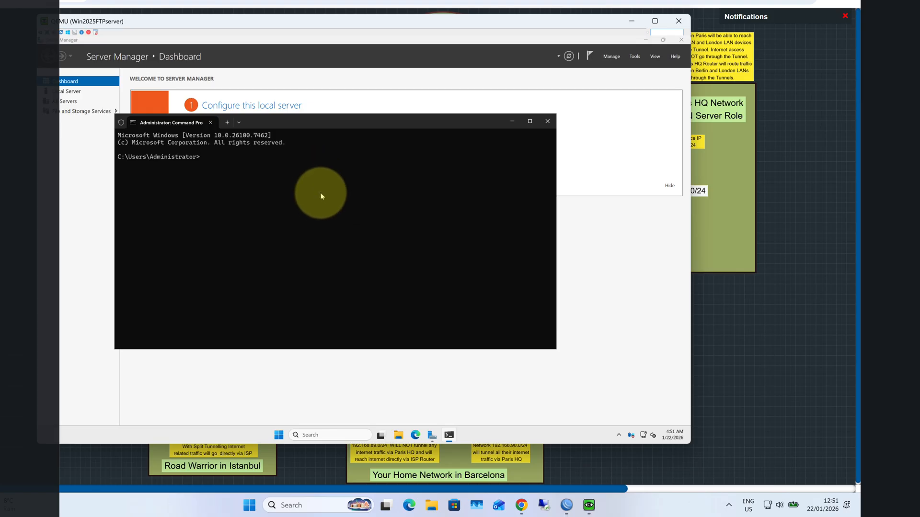
- Try to ping 192.168.2.254 from the FTP server with the console moved aside to show the topology, and interrupt it
type("ping")
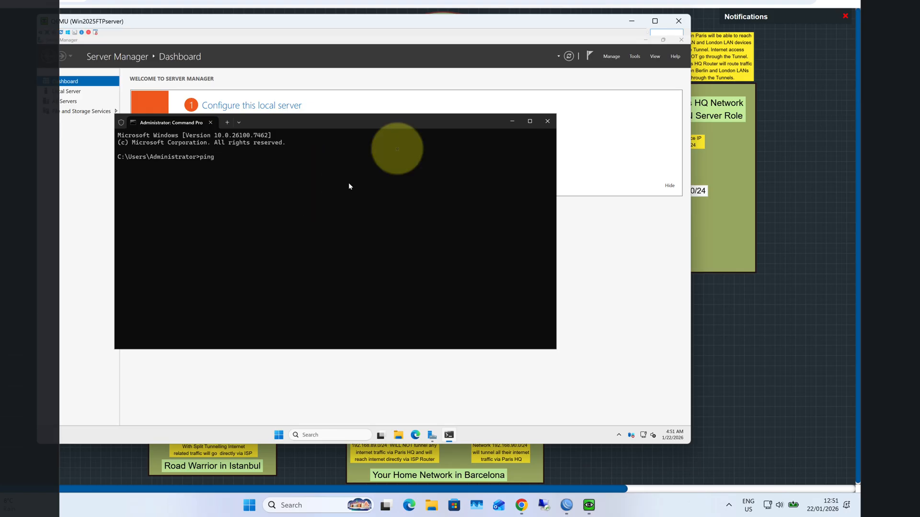
left_click_drag(338, 26, 577, 76)
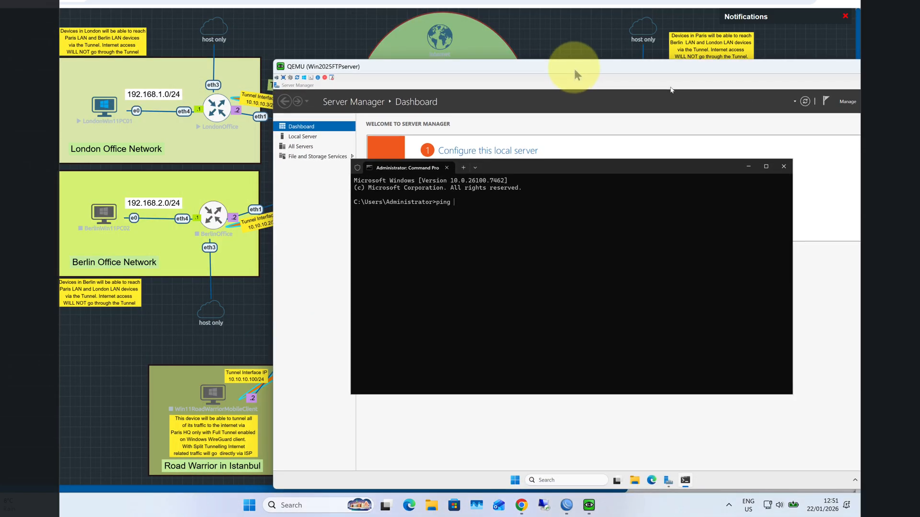
type("192.168.2.254")
key("Return")
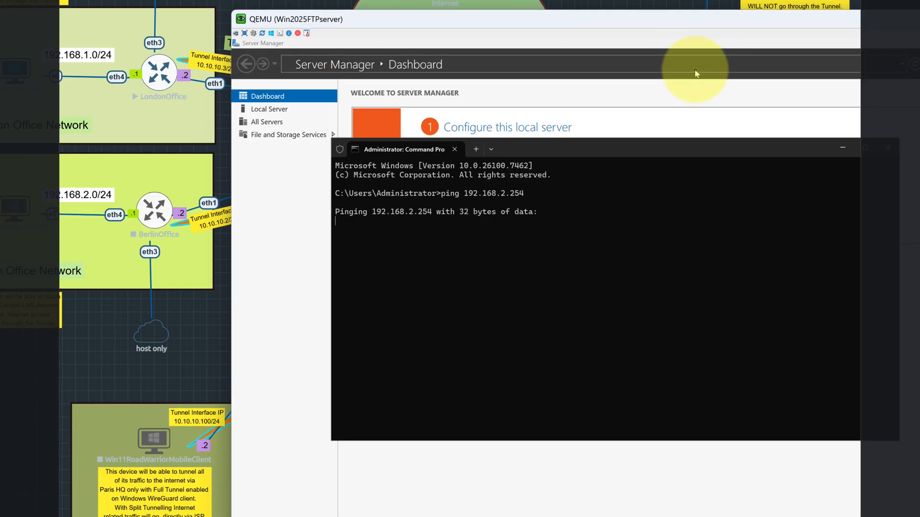
key("ctrl+c")
key("ctrl+d")
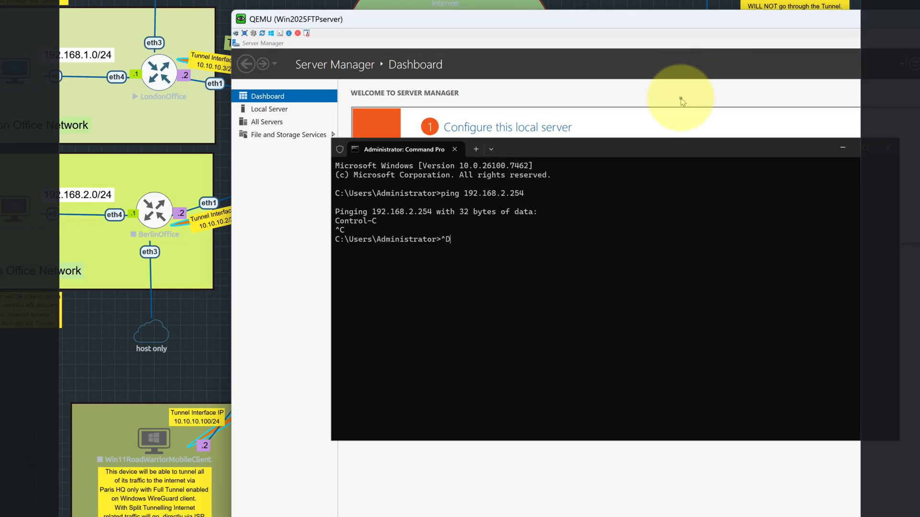
- Ping the London PC at 192.168.1.254 from the FTP server and stop after a few replies
key("Up")
key("Left")
key("Left")
key("Left")
key("BackSpace")
type("1")
key("Return")
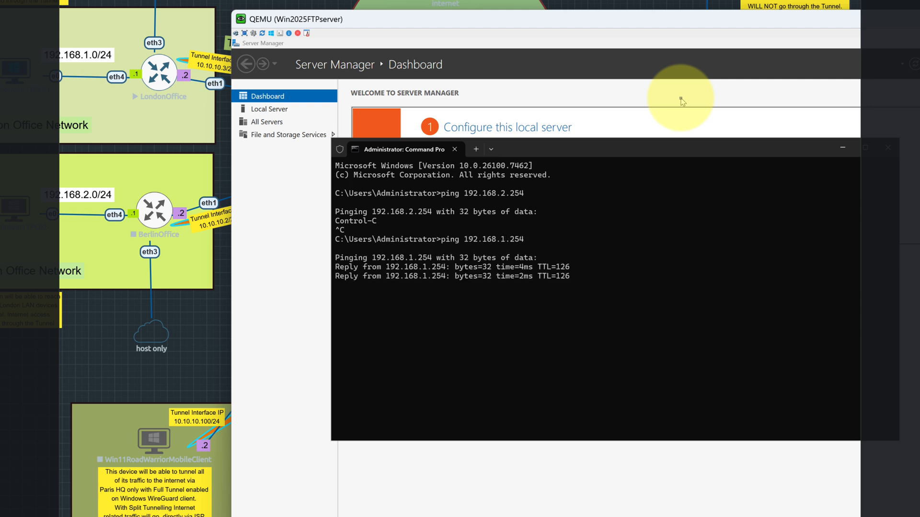
key("ctrl+c")
- Trace the route from the FTP server to 192.168.1.254 with tracert
key("Up")
key("Left")
key("Left")
key("Left")
key("Left")
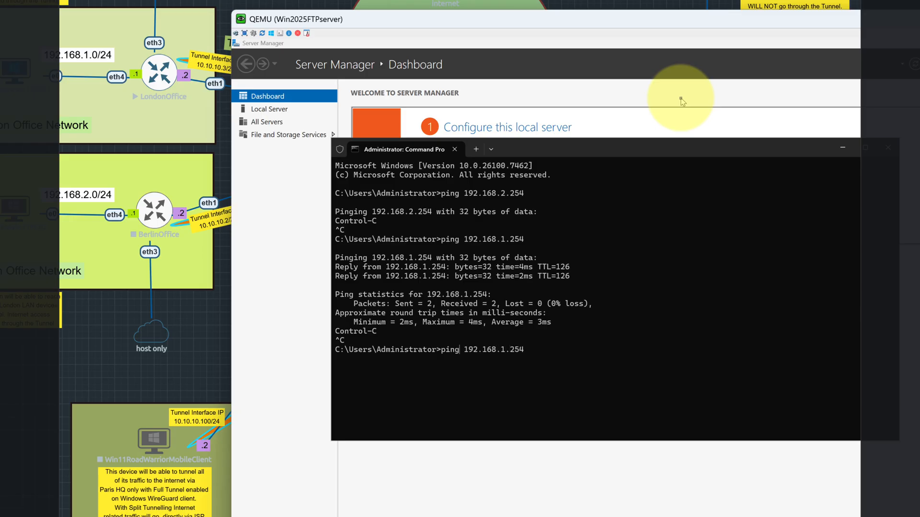
key("Home")
key("Delete")
key("Delete")
key("Delete")
key("Delete")
type("tracert")
key("Return")
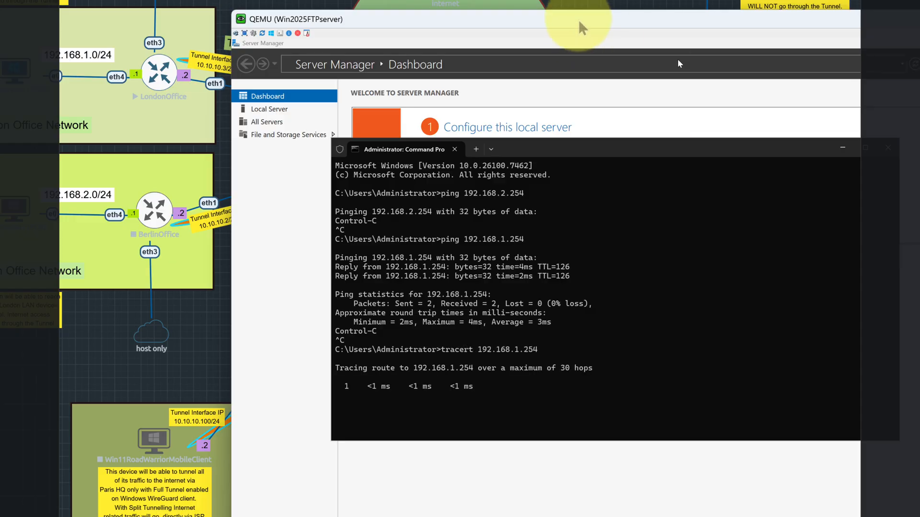
- Reposition the FTP server console and its Command Prompt to compare the traced hops with the topology diagram
left_click_drag(580, 27, 540, 166)
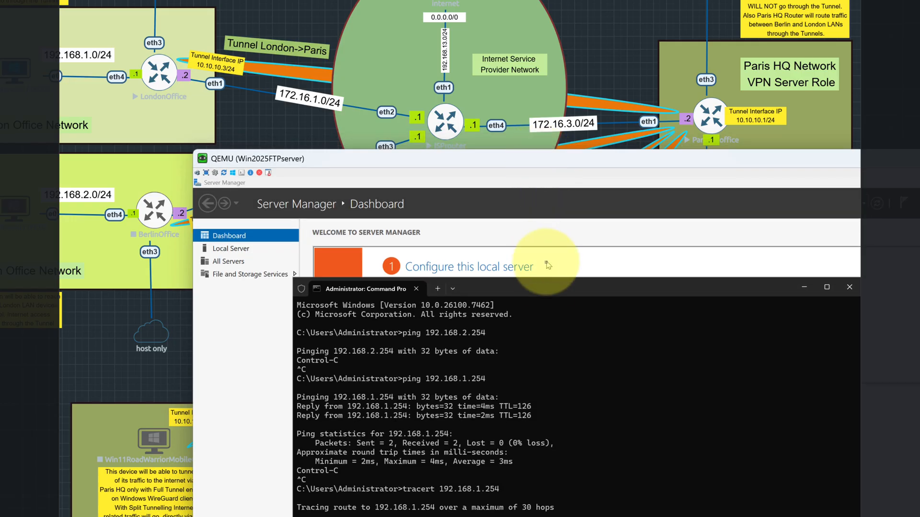
left_click_drag(545, 289, 533, 202)
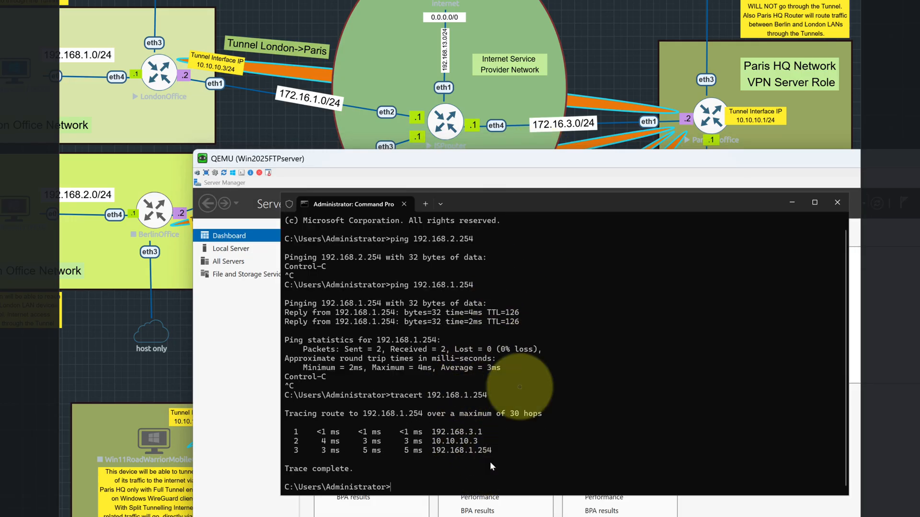
left_click_drag(631, 160, 596, 189)
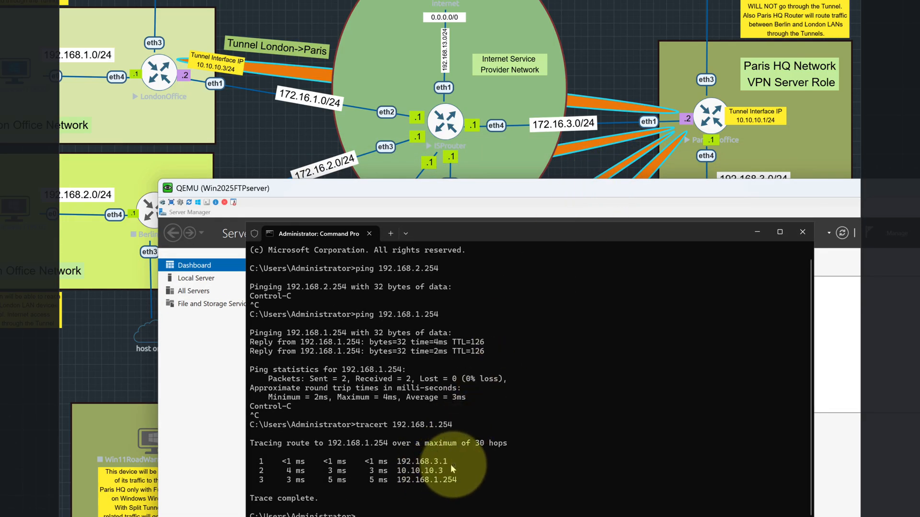
left_click(710, 140)
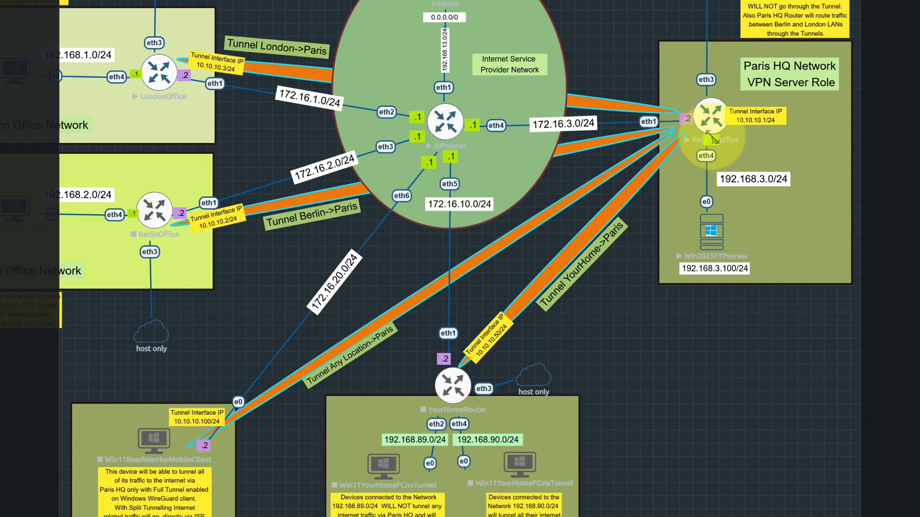
mouse_move(638, 516)
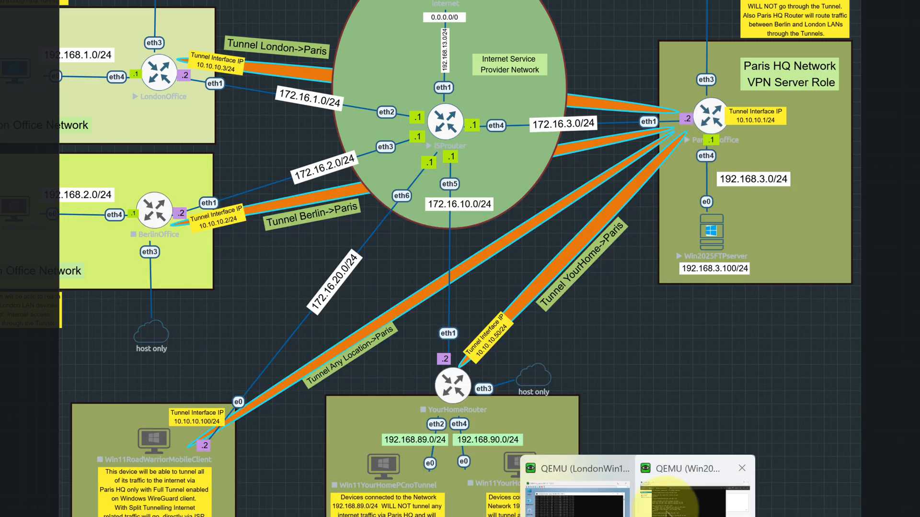
left_click(684, 478)
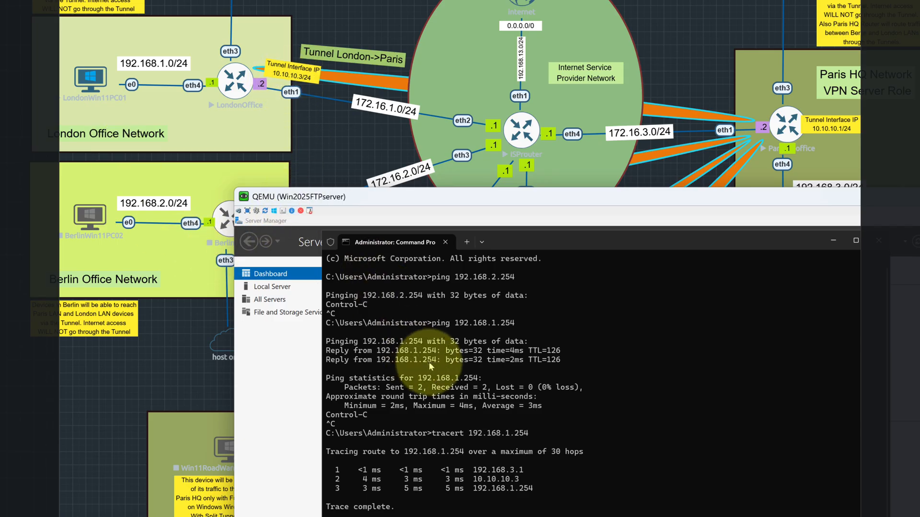
- Trace the route from the FTP server to London's tunnel interface address 10.10.10.3
type("tracert 192.1")
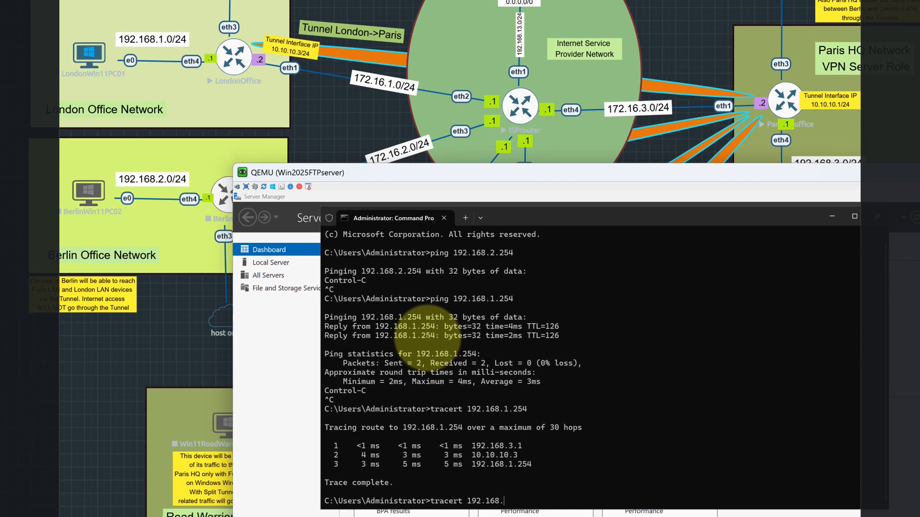
key("BackSpace")
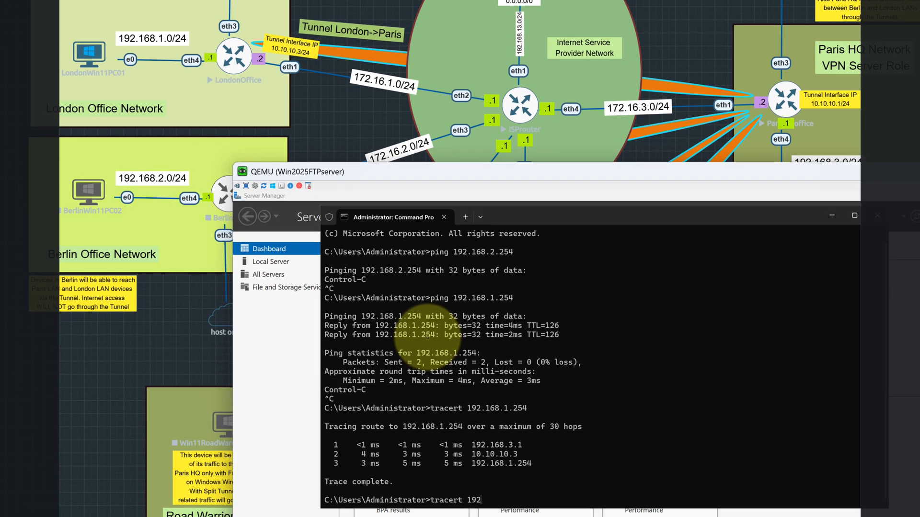
key("BackSpace")
key("BackSpace")
type("0.0.")
key("BackSpace")
key("BackSpace")
type("10.10.3")
key("Return")
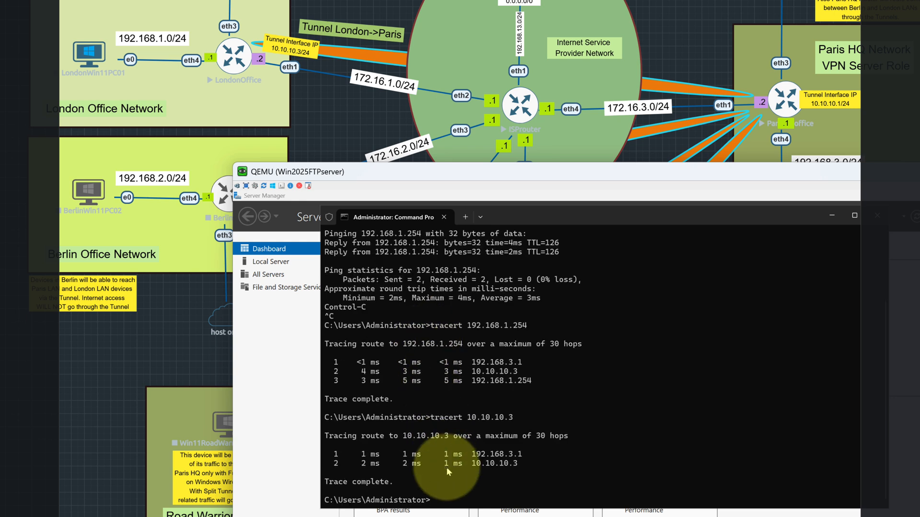
- Switch to the LondonWin11PC01 console, stop the continuous ping to 192.168.3.100 and clear the stray characters at the prompt
mouse_move(724, 515)
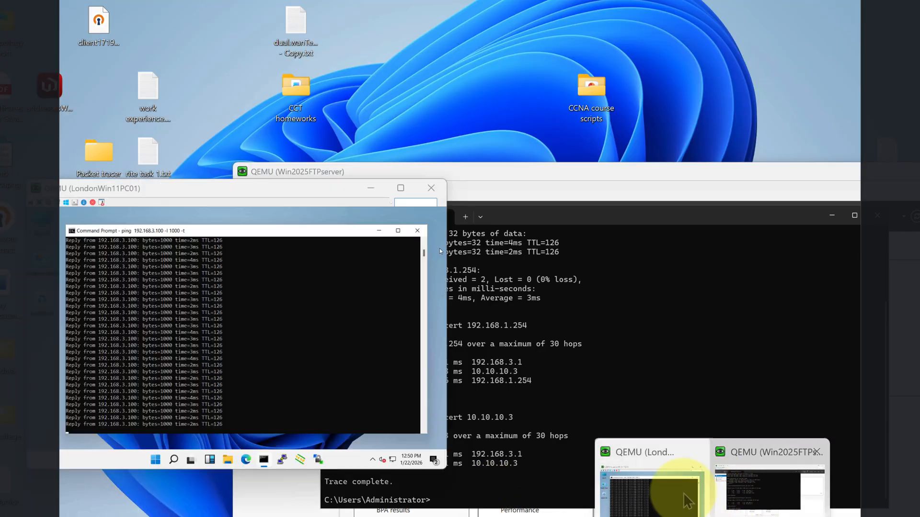
left_click(667, 495)
key("ctrl+c")
key("ctrl+x")
key("ctrl+x")
key("ctrl+x")
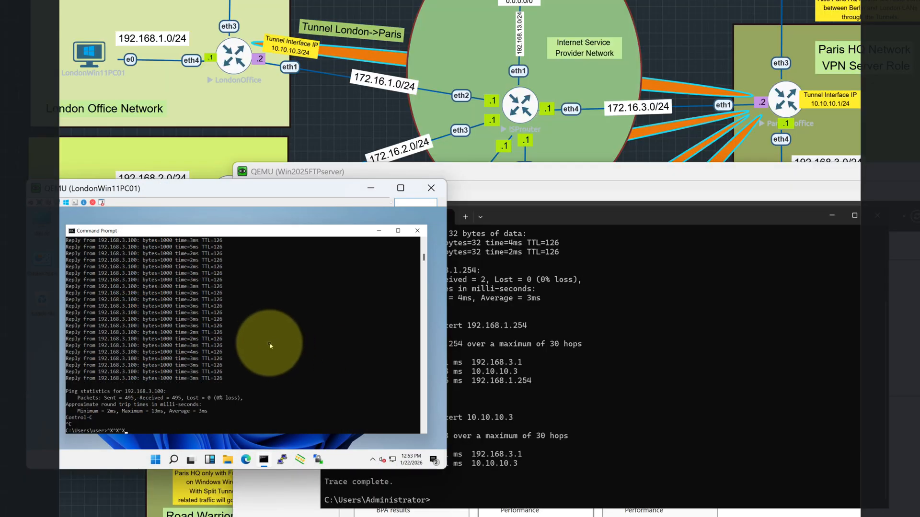
key("BackSpace")
key("BackSpace")
key("BackSpace")
- Start a continuous 1000-byte ping from the London PC to the Paris tunnel interface address 10.10.10.1
key("Up")
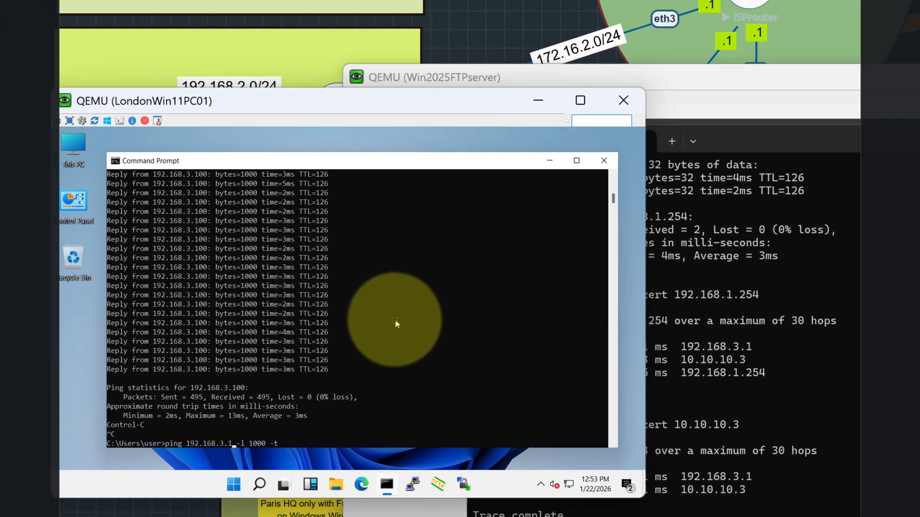
key("BackSpace")
key("BackSpace")
key("BackSpace")
key("BackSpace")
key("BackSpace")
key("BackSpace")
key("BackSpace")
key("BackSpace")
key("BackSpace")
key("BackSpace")
key("BackSpace")
key("BackSpace")
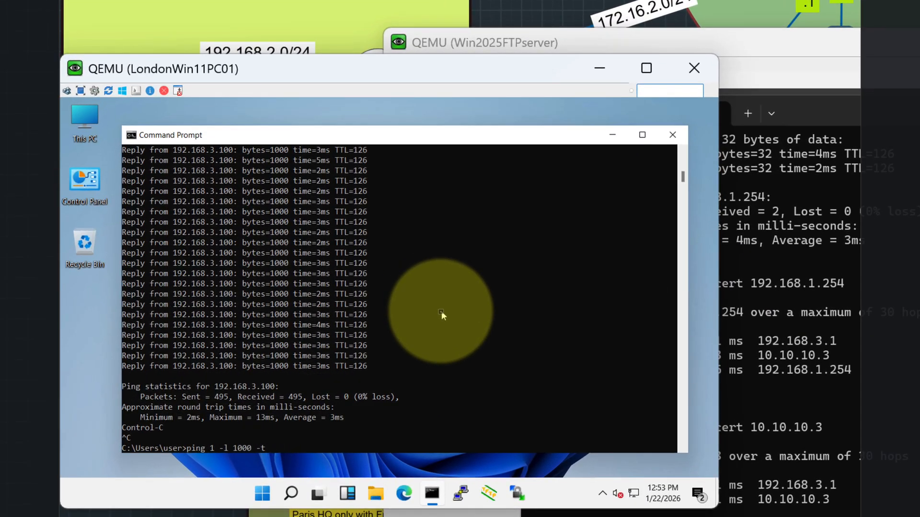
type("0.10.10.1")
key("Return")
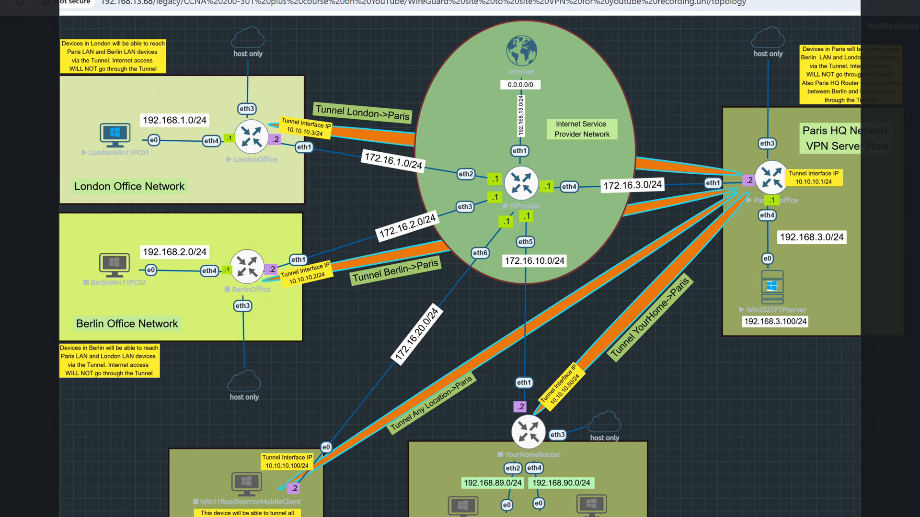
- Place the LondonWin11PC01 console below the topology's router links and stop the ping to 10.10.10.1
mouse_move(702, 516)
left_click(645, 515)
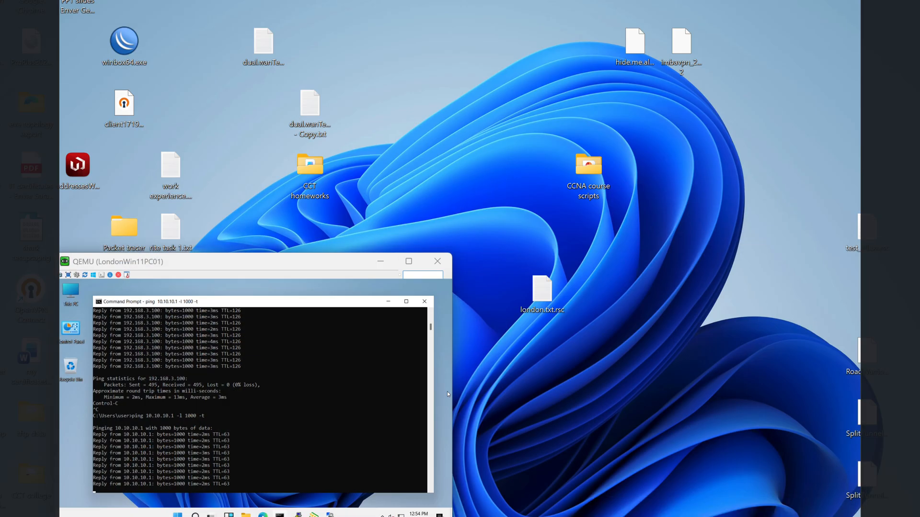
left_click_drag(321, 263, 533, 300)
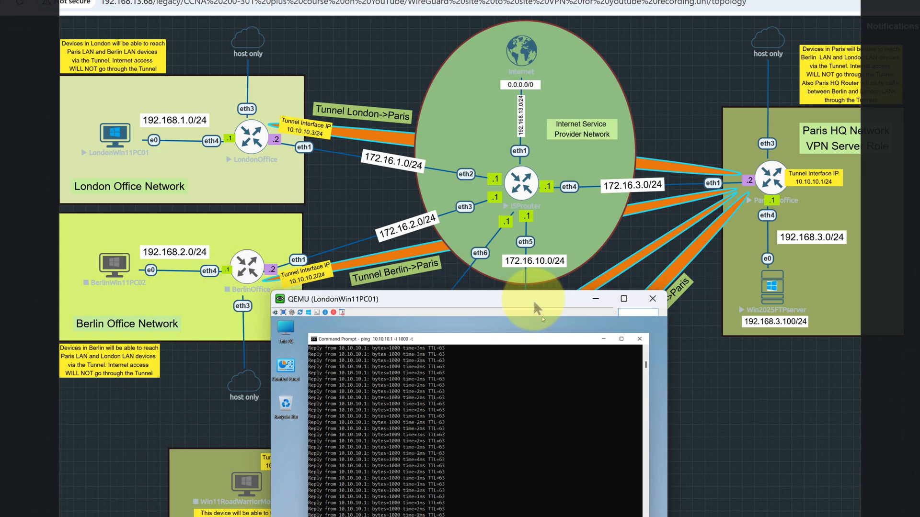
key("ctrl+c")
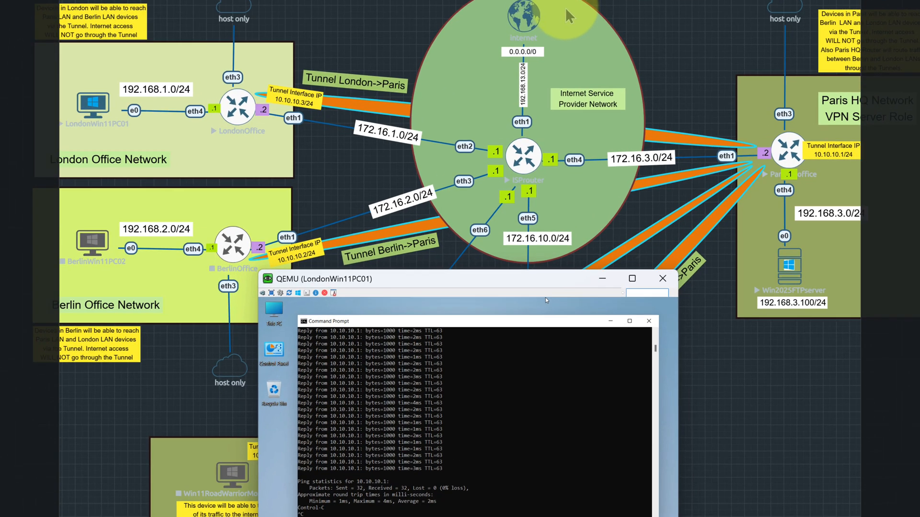
- Ping 192.168.11.1 from the London PC with 1000-byte packets and no continuous option
type("ping 10.10.10.1 -l 1000 -")
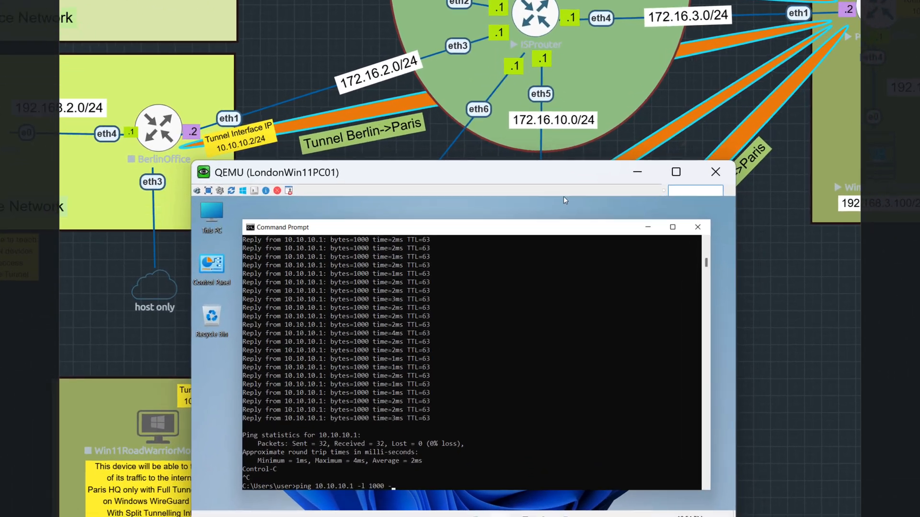
key("BackSpace")
key("BackSpace")
key("BackSpace")
key("BackSpace")
key("BackSpace")
key("BackSpace")
key("BackSpace")
key("BackSpace")
key("BackSpace")
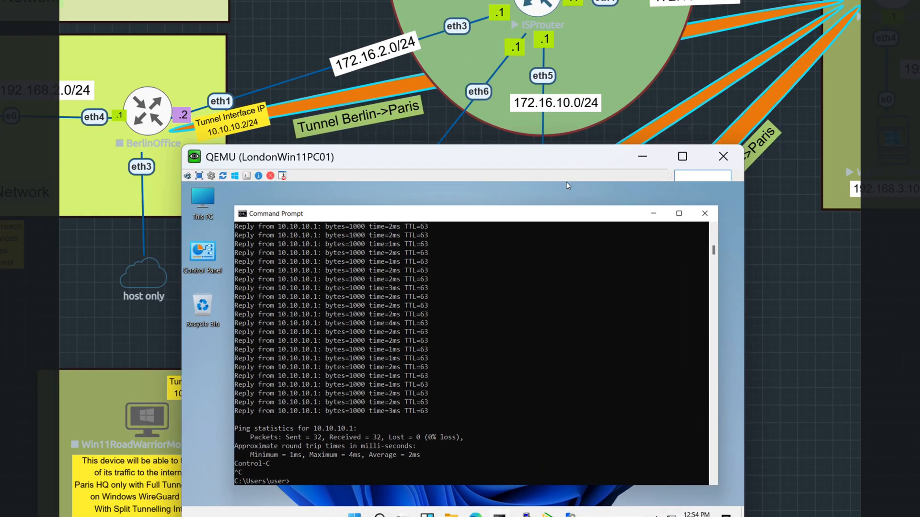
type("ping 192.168.3.100 -l 1000")
key("BackSpace")
type("11")
key("Right")
key("BackSpace")
key("BackSpace")
key("BackSpace")
key("Return")
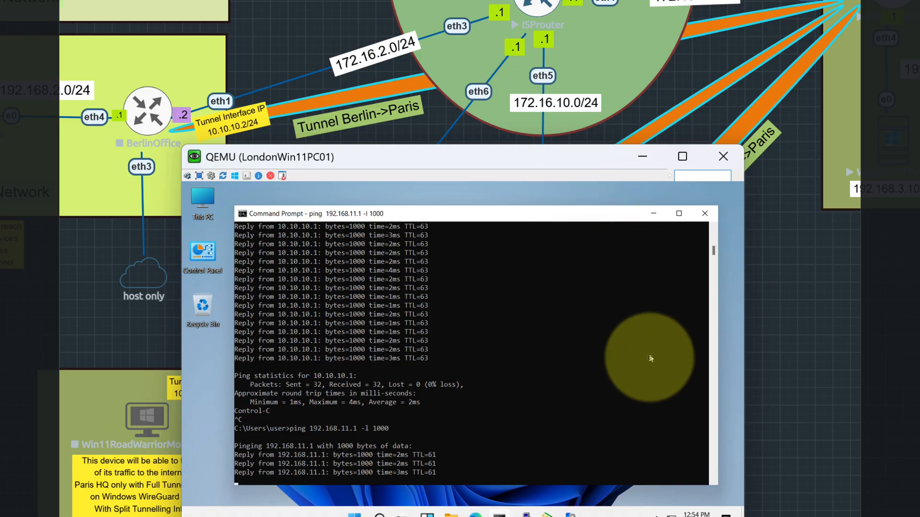
- Try to trace the route to 192.168.11.1 from the London PC with the -l 1000 option
key("Up")
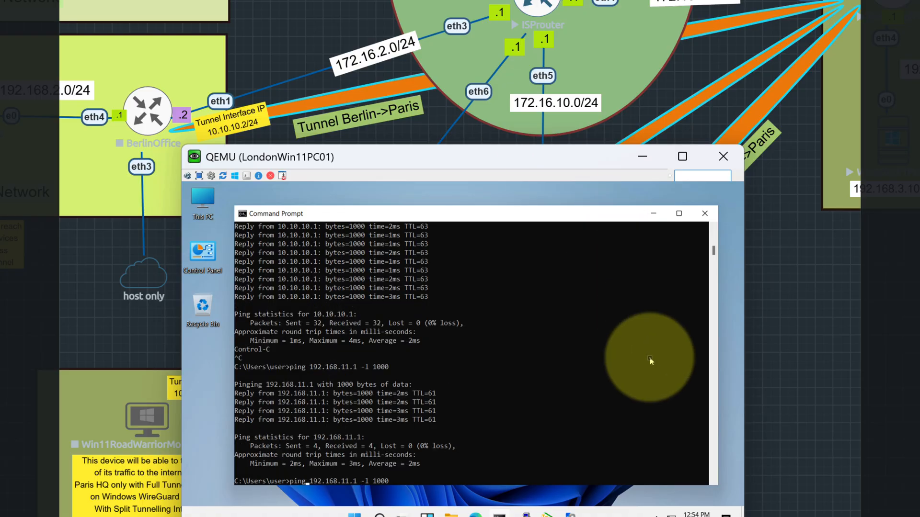
key("BackSpace")
key("BackSpace")
key("BackSpace")
key("BackSpace")
type("tyr")
key("BackSpace")
key("BackSpace")
type("racert")
key("Return")
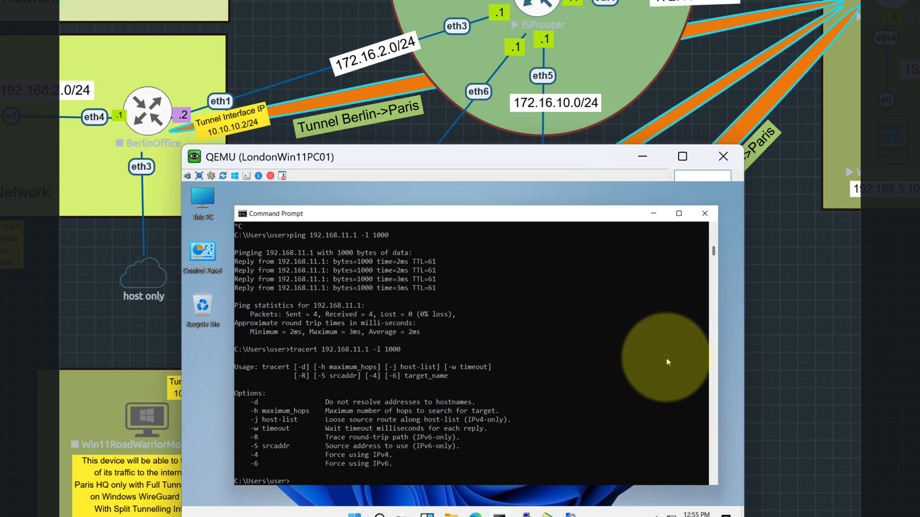
- Run tracert 192.168.11.1 on the London PC without extra options and move the console to compare the hops with the topology
key("Up")
key("BackSpace")
key("BackSpace")
key("BackSpace")
key("BackSpace")
key("BackSpace")
key("BackSpace")
key("BackSpace")
key("Return")
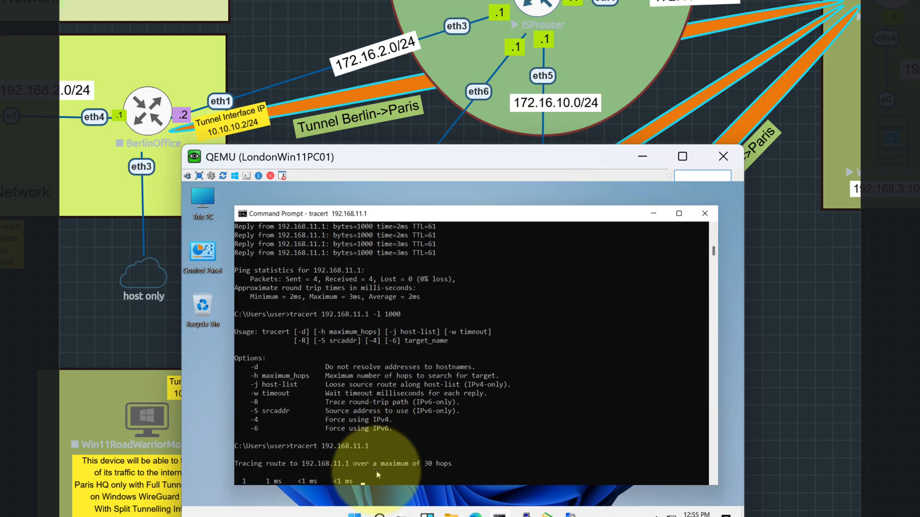
left_click_drag(473, 169, 510, 156)
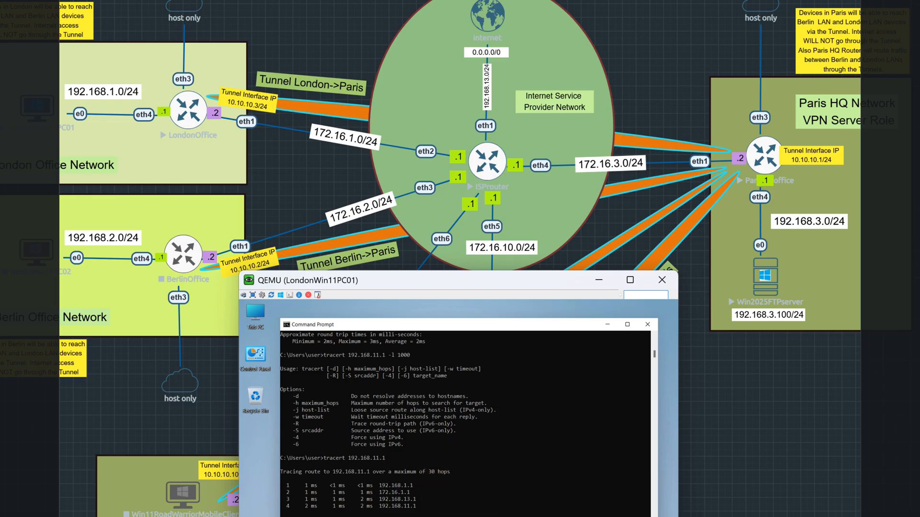
- Switch to the London office router's WinBox session over the topology and open its IP route list
left_click(658, 516)
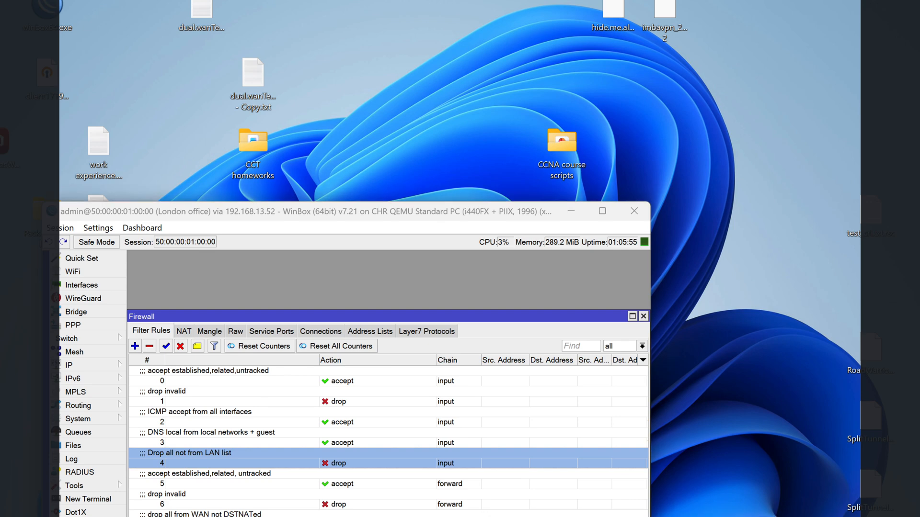
left_click(689, 515)
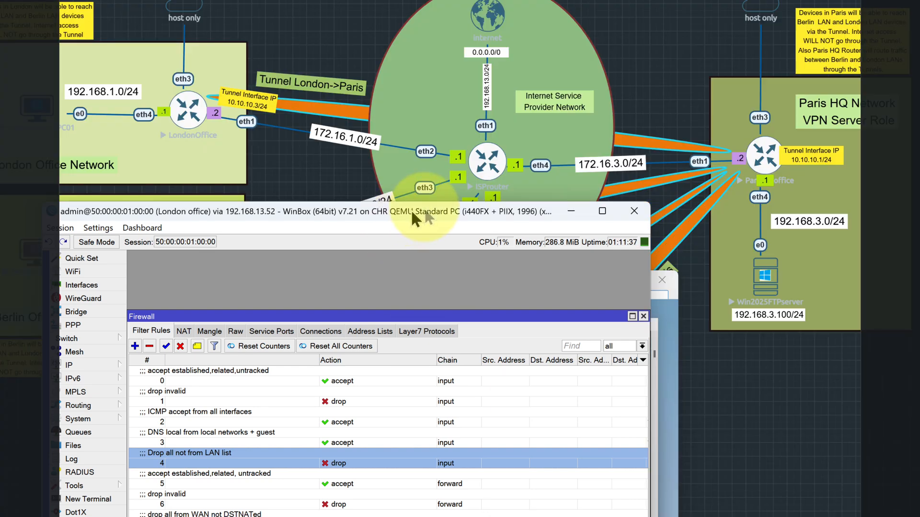
left_click_drag(413, 212, 791, 61)
left_click(781, 33)
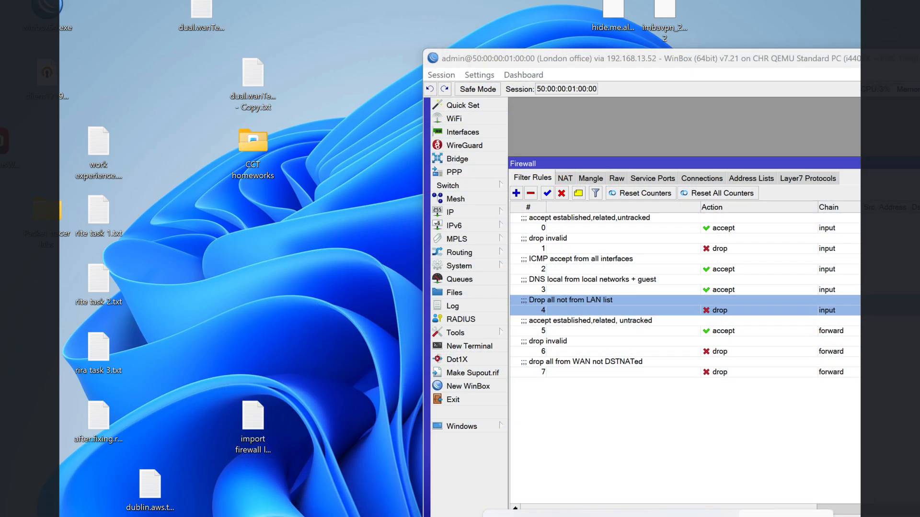
left_click(732, 516)
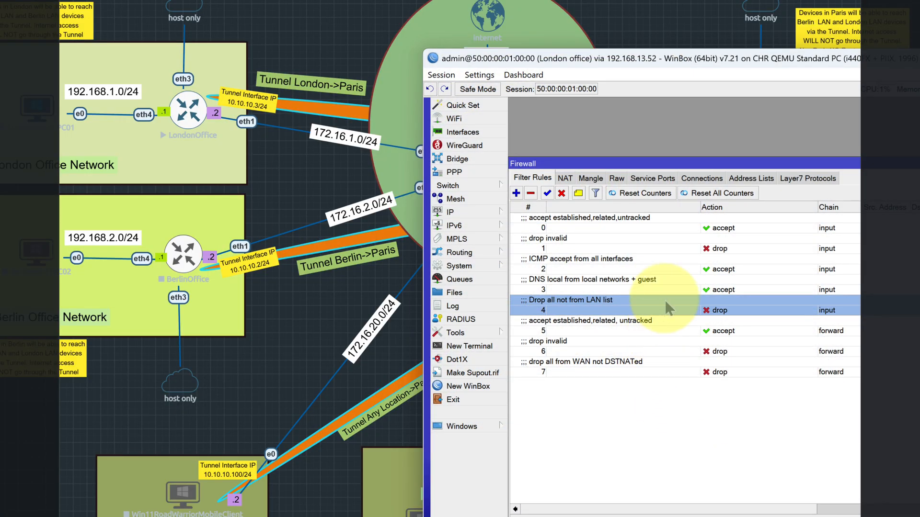
left_click(477, 213)
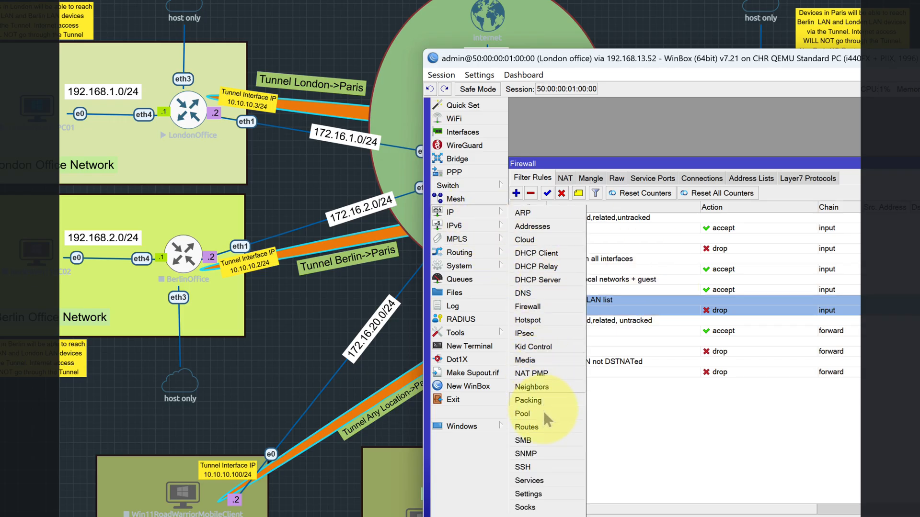
left_click(527, 426)
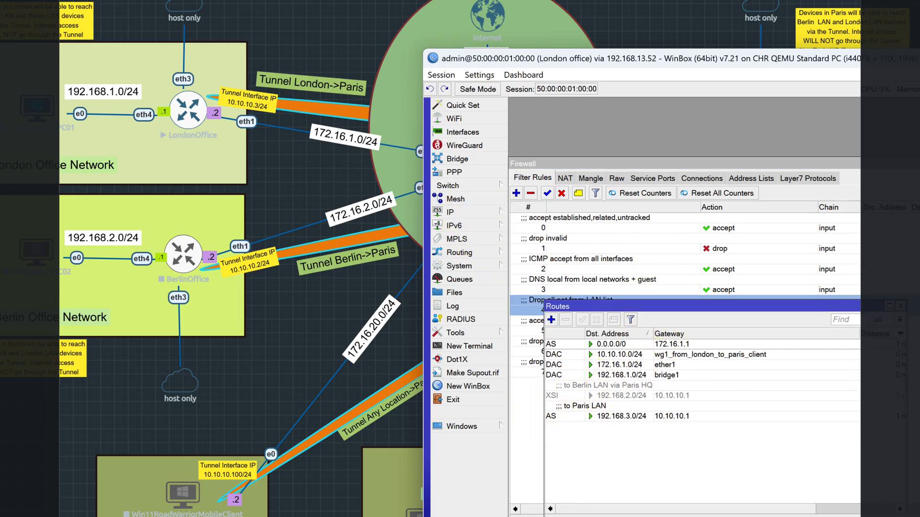
- Close the London router's Firewall, WireGuard and Interfaces windows and move the Routes window higher in the workspace
left_click(916, 163)
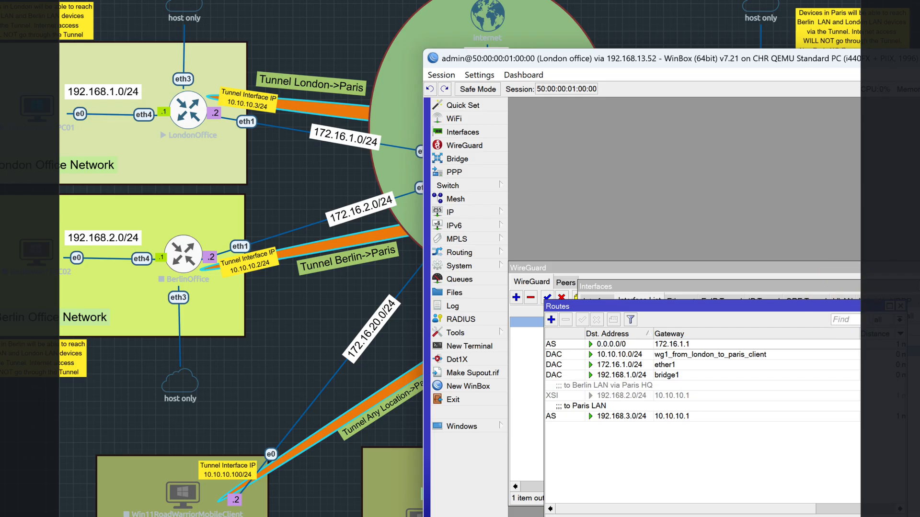
left_click(914, 266)
left_click(917, 287)
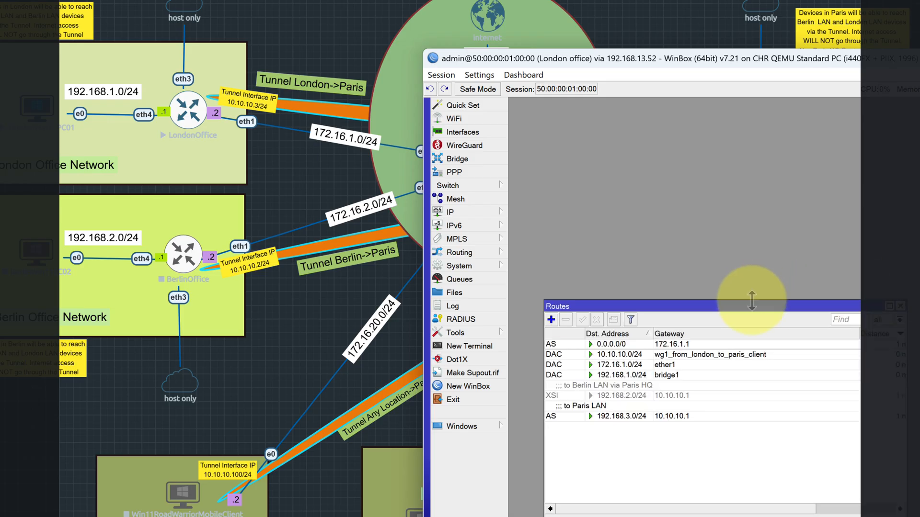
left_click_drag(749, 314, 740, 187)
- Examine the London router's routes to 0.0.0.0/0, the tunnel network 10.10.10.0/24 and the Paris LAN 192.168.3.0/24
left_click(618, 217)
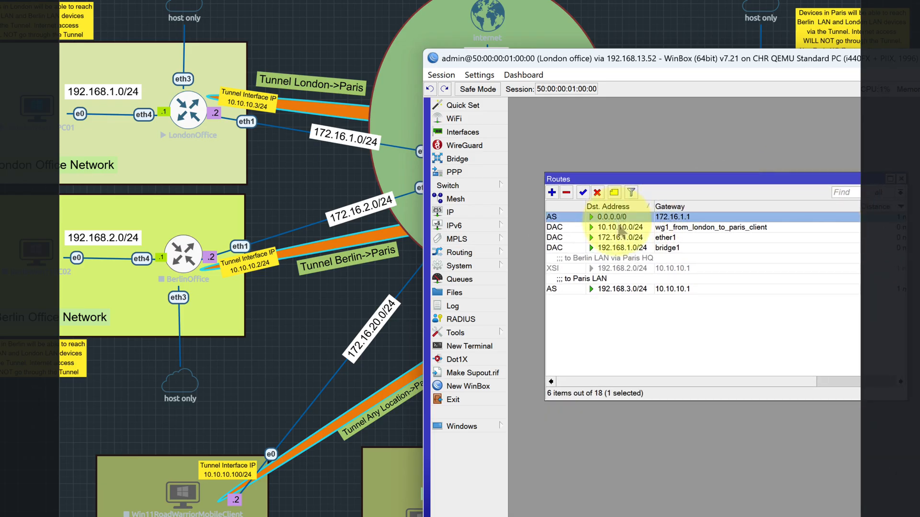
left_click(616, 228)
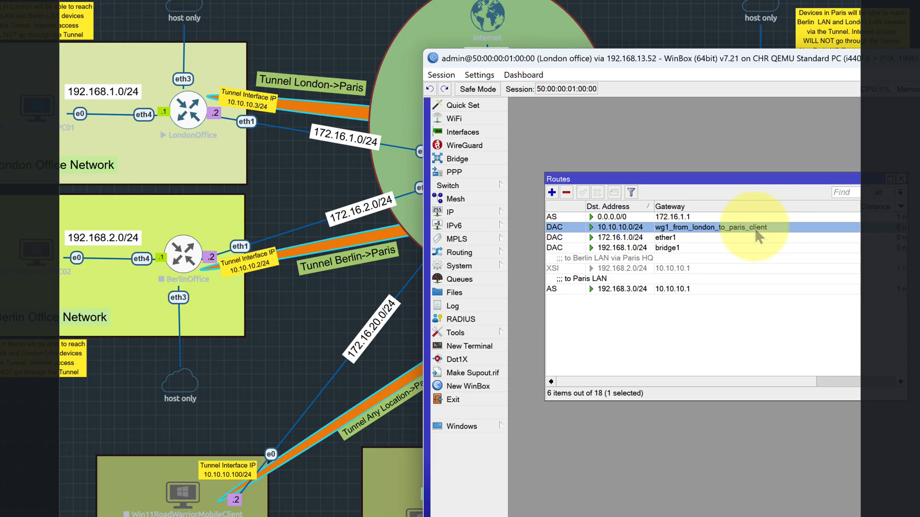
left_click(614, 290)
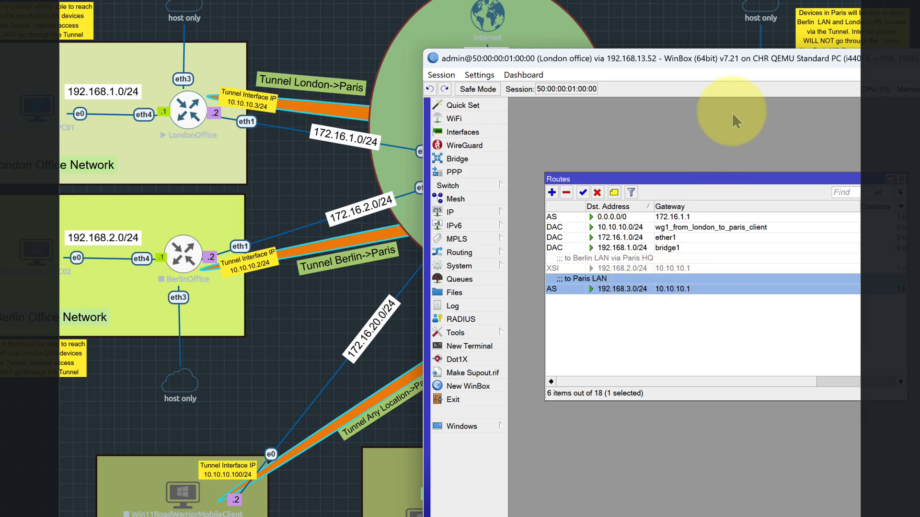
- Place the London WinBox window below the topology's London-Paris links and inspect the default route's settings without changing them
left_click_drag(724, 59, 535, 263)
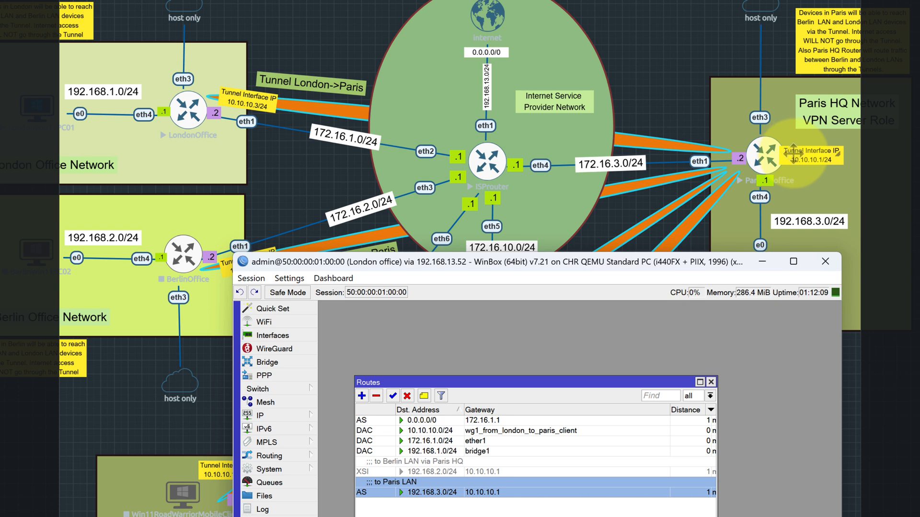
left_click_drag(662, 266, 480, 230)
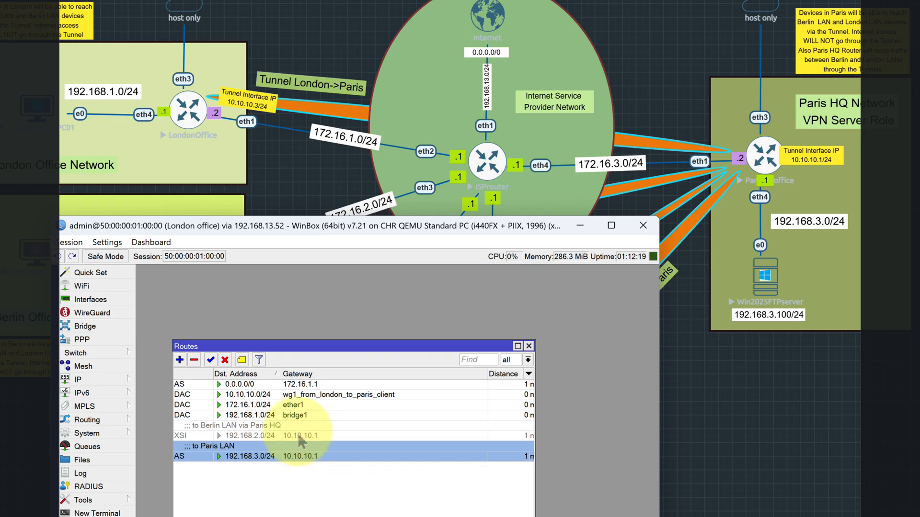
double_click(242, 386)
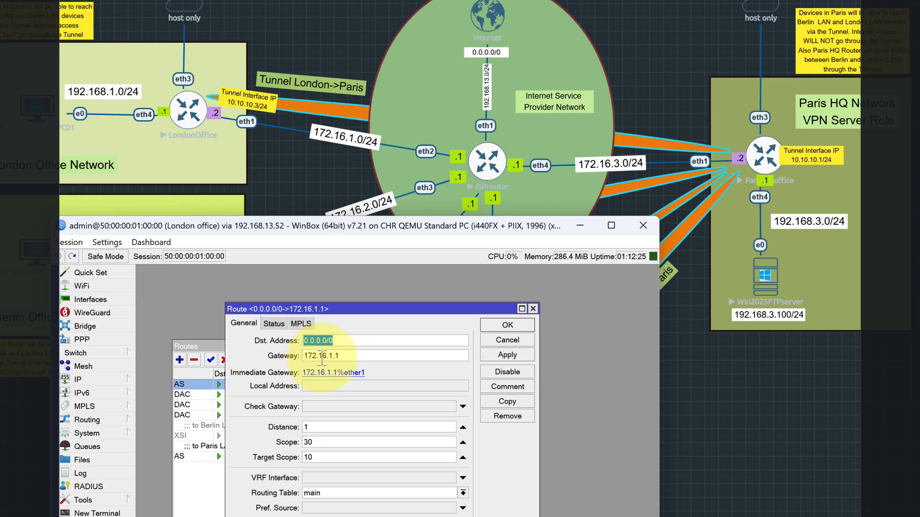
left_click(502, 342)
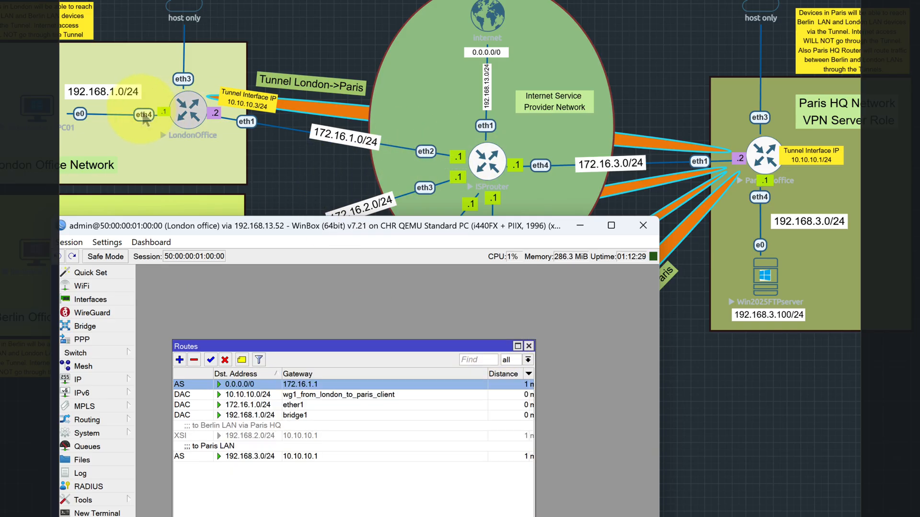